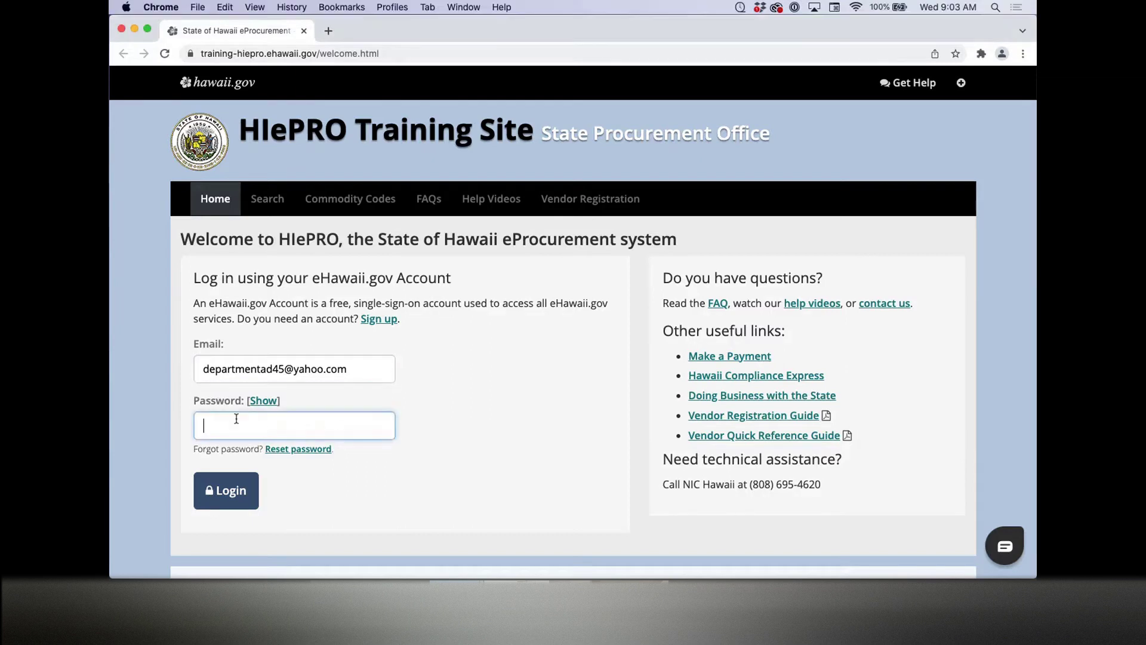
# Step: Enter the admin password, attempt sign-in, and dismiss the password manager's save prompt
pyautogui.press('super+v')
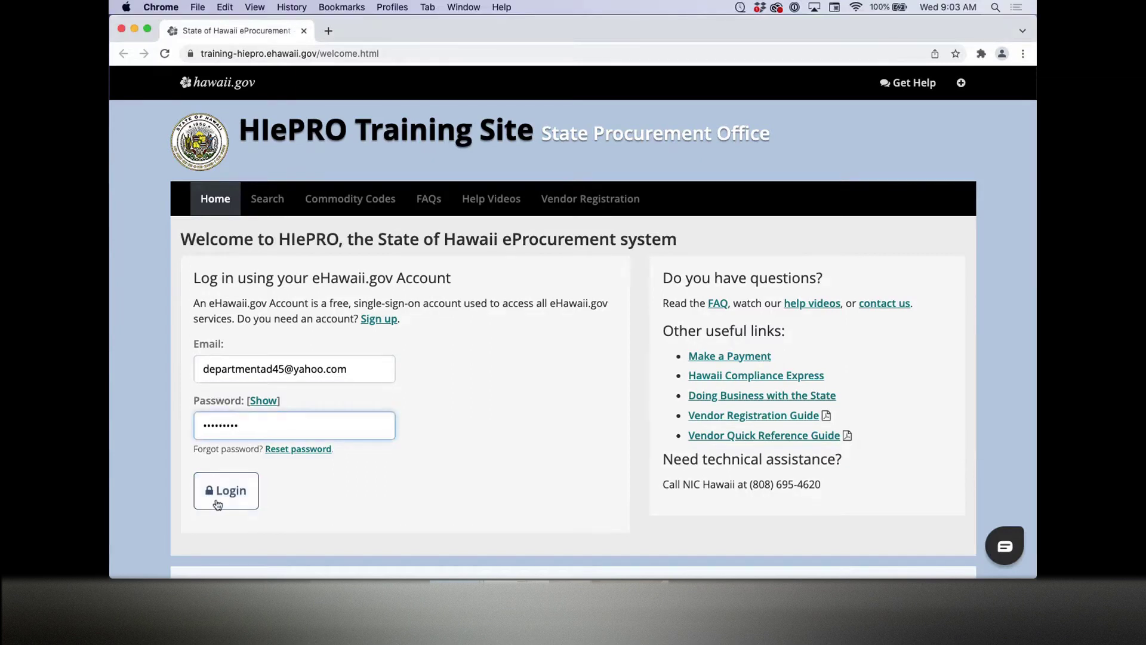
pyautogui.click(213, 493)
pyautogui.click(405, 126)
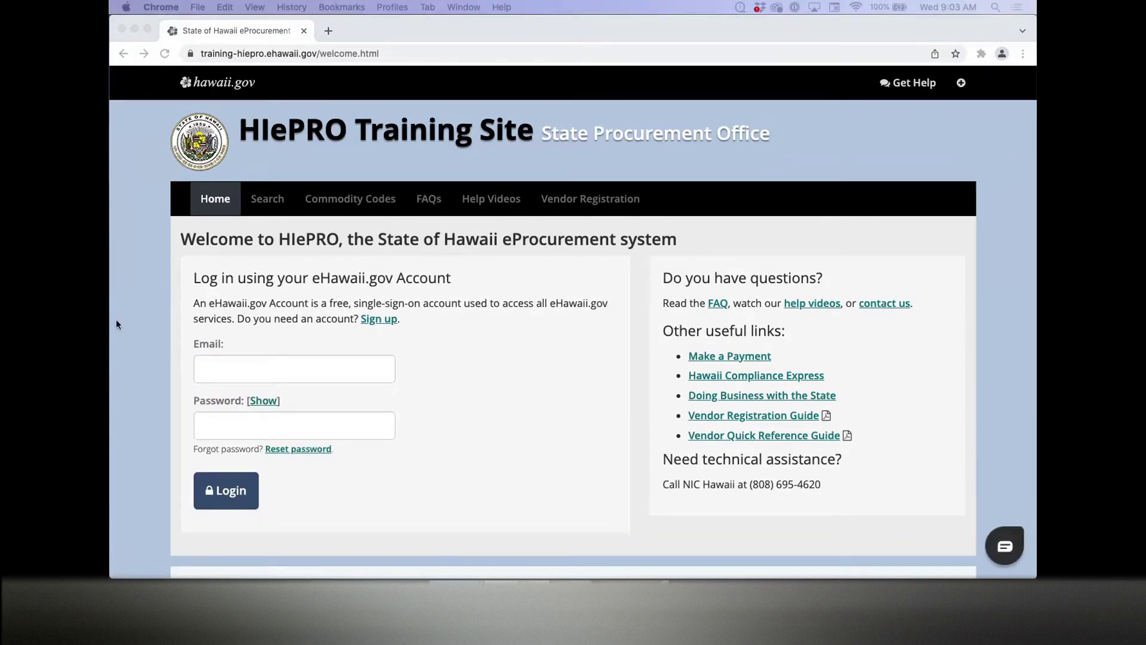
# Step: Re-enter the admin e-mail and password, log in, and dismiss the save prompt
pyautogui.click(230, 360)
pyautogui.press('super+v')
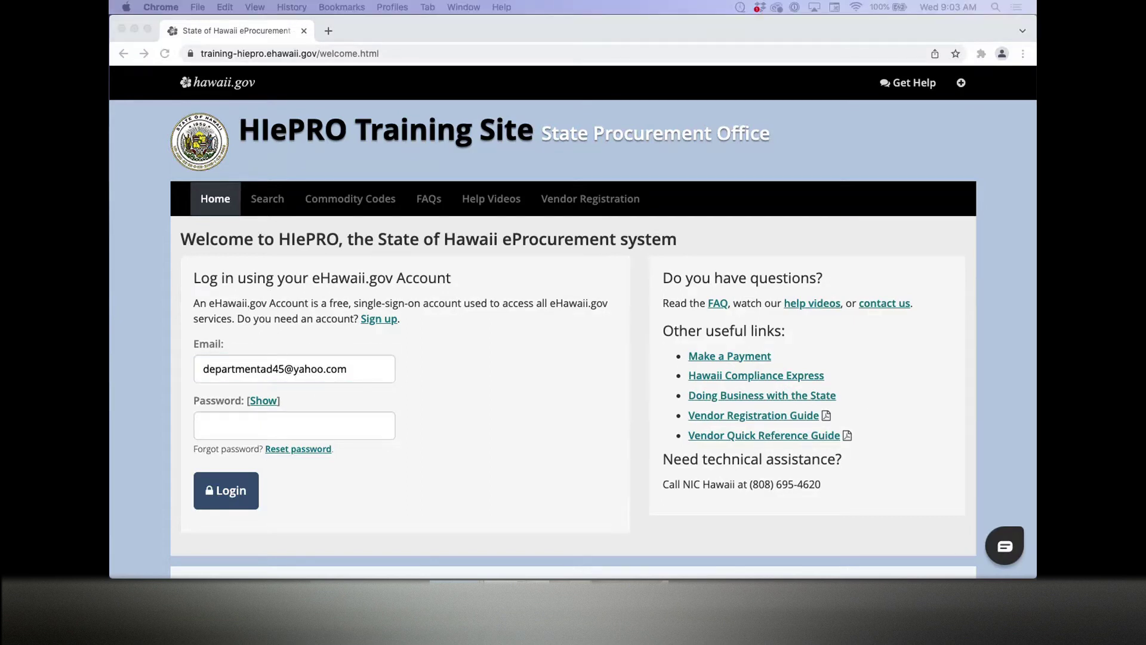
pyautogui.click(360, 428)
pyautogui.press('super+v')
pyautogui.click(224, 501)
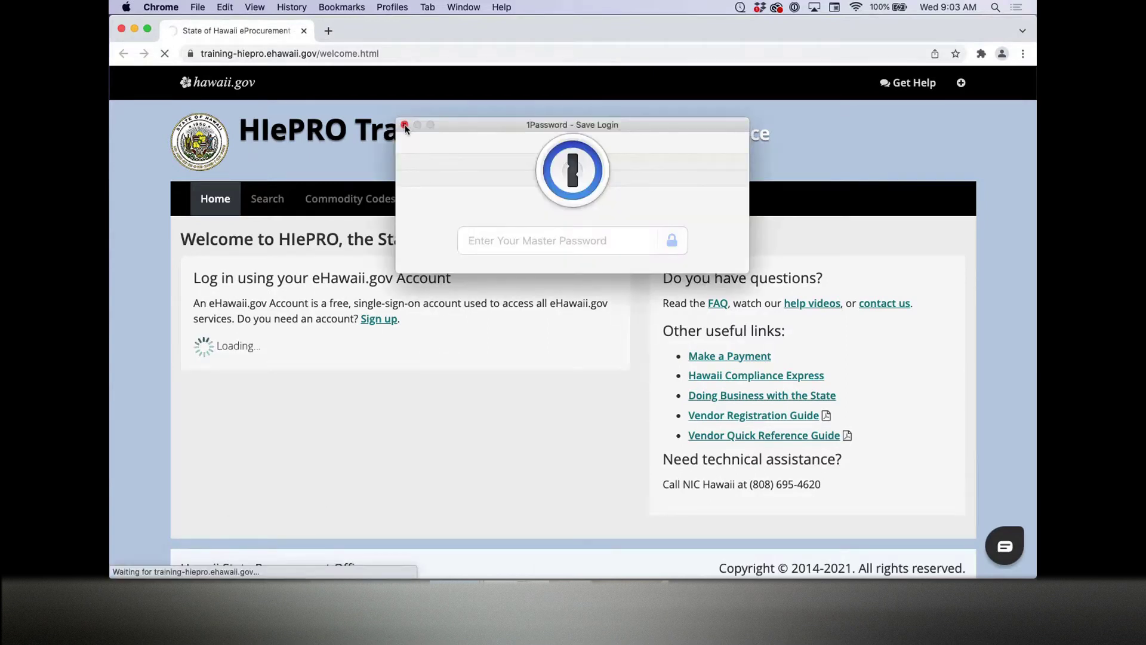
pyautogui.click(405, 126)
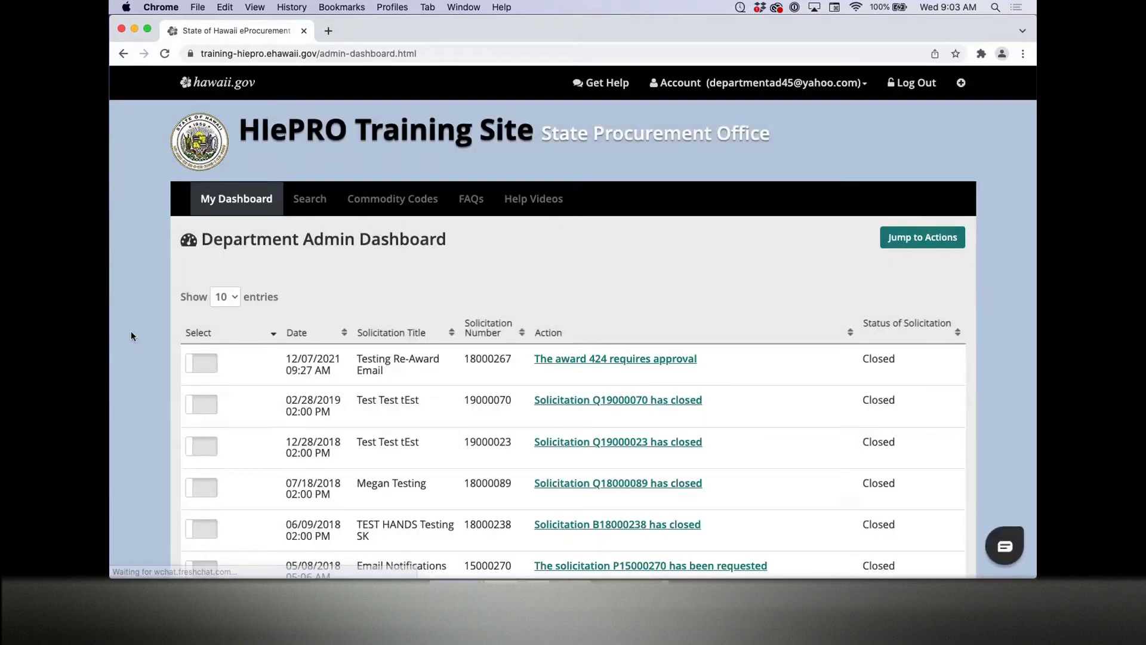
# Step: Scroll to 'What would you like to do?' and choose the Buyer Management tile
pyautogui.scroll(-5, 131, 337)
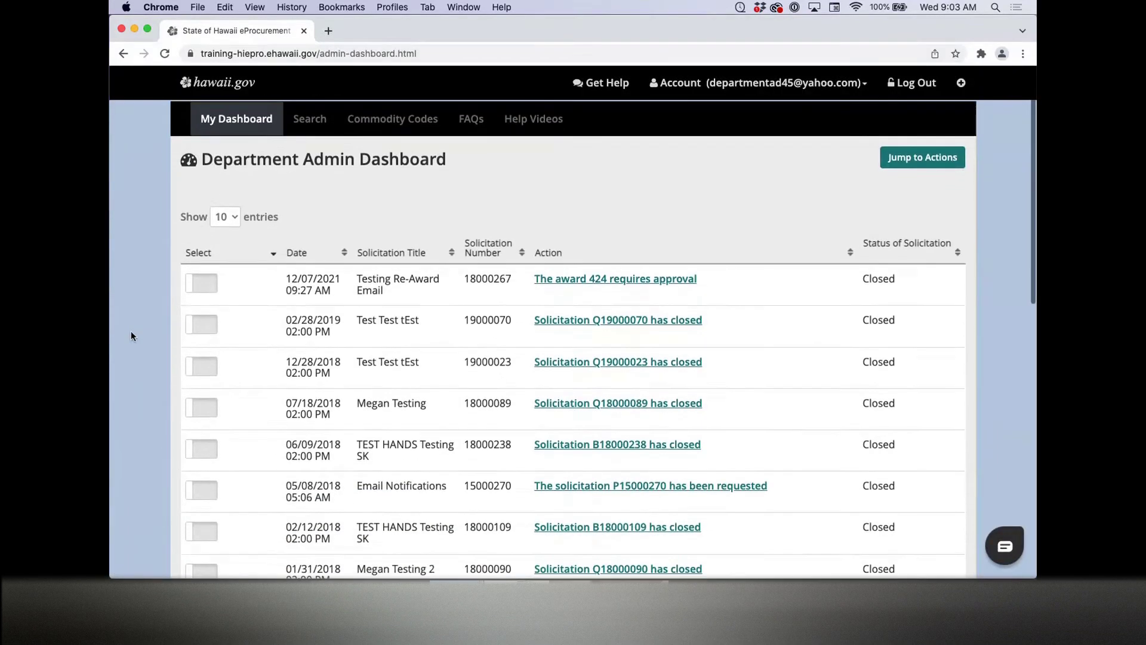
pyautogui.scroll(-5, 130, 336)
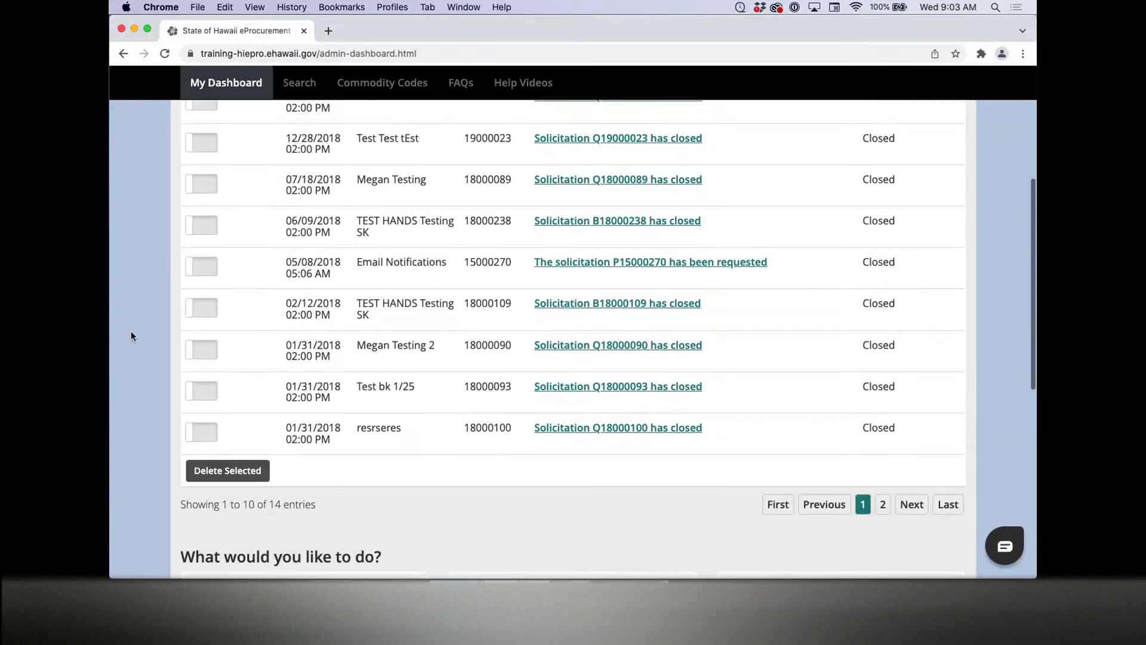
pyautogui.scroll(-8, 131, 336)
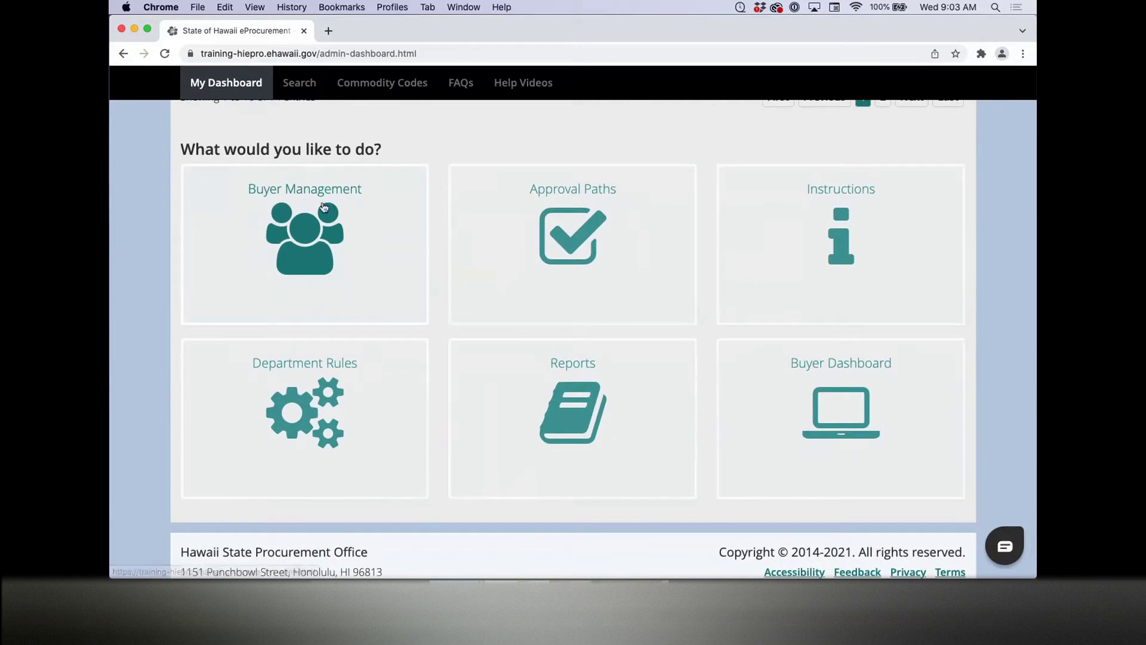
pyautogui.click(325, 207)
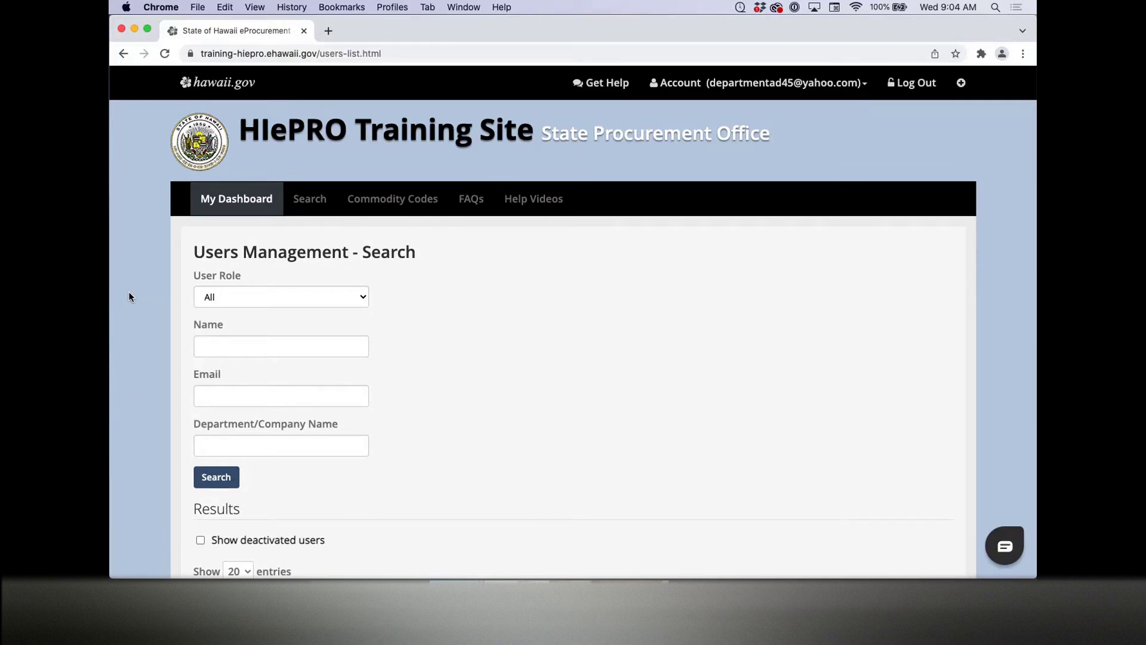
# Step: Search users by the new user's e-mail and add the found user to the department
pyautogui.scroll(-3, 129, 296)
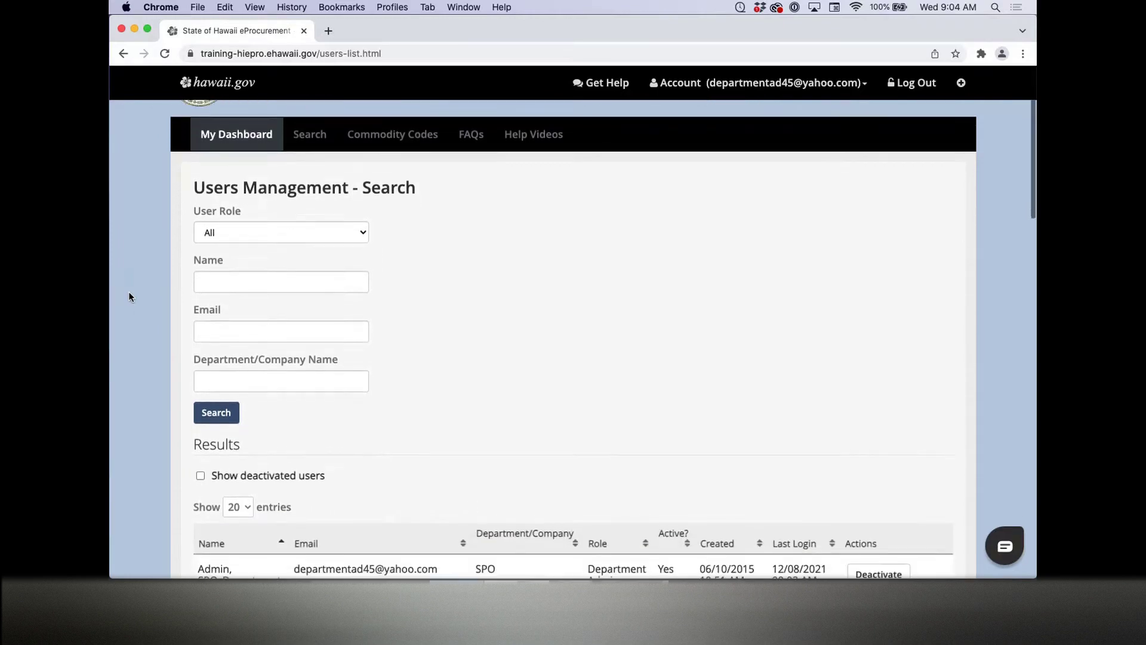
pyautogui.scroll(-1, 129, 296)
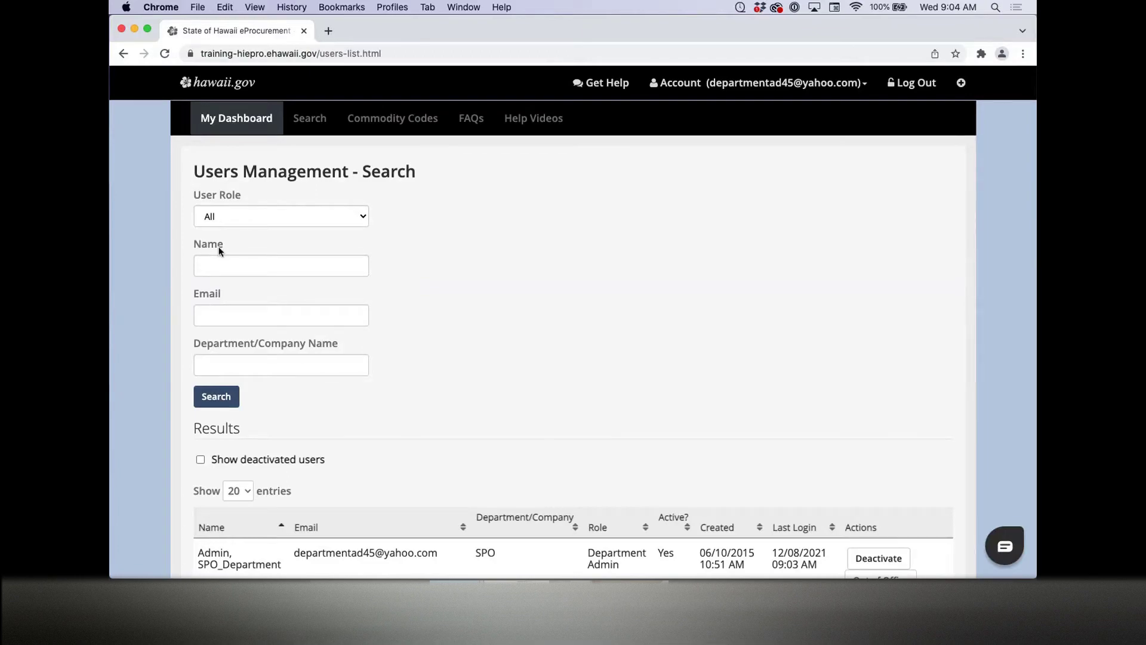
pyautogui.click(213, 317)
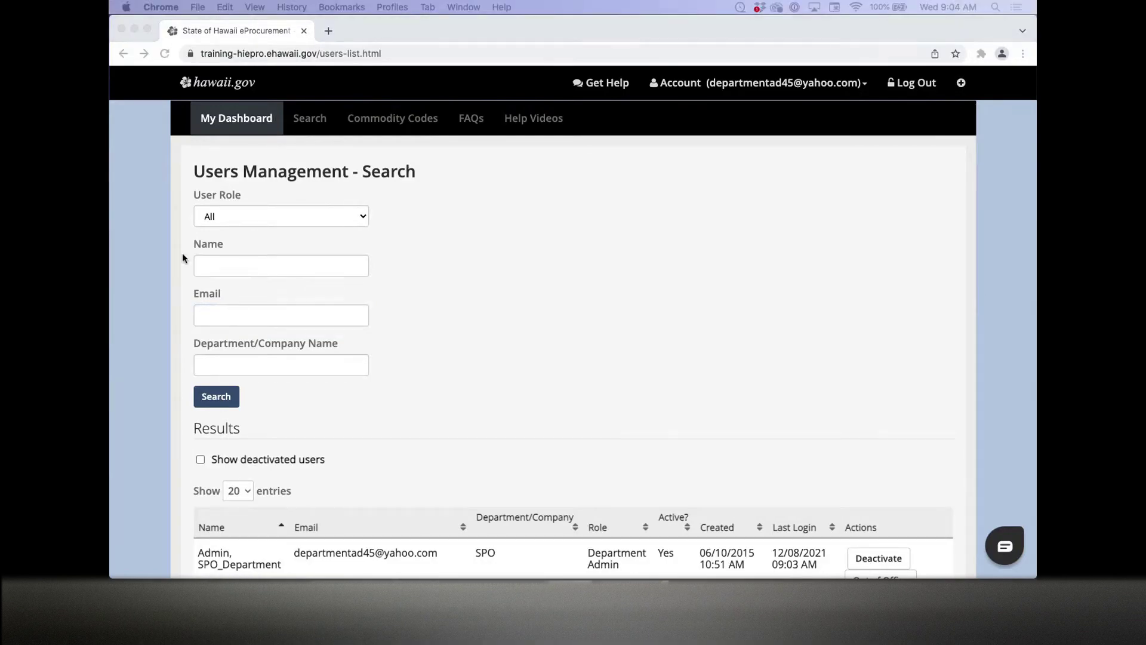
pyautogui.click(209, 314)
pyautogui.press('super+v')
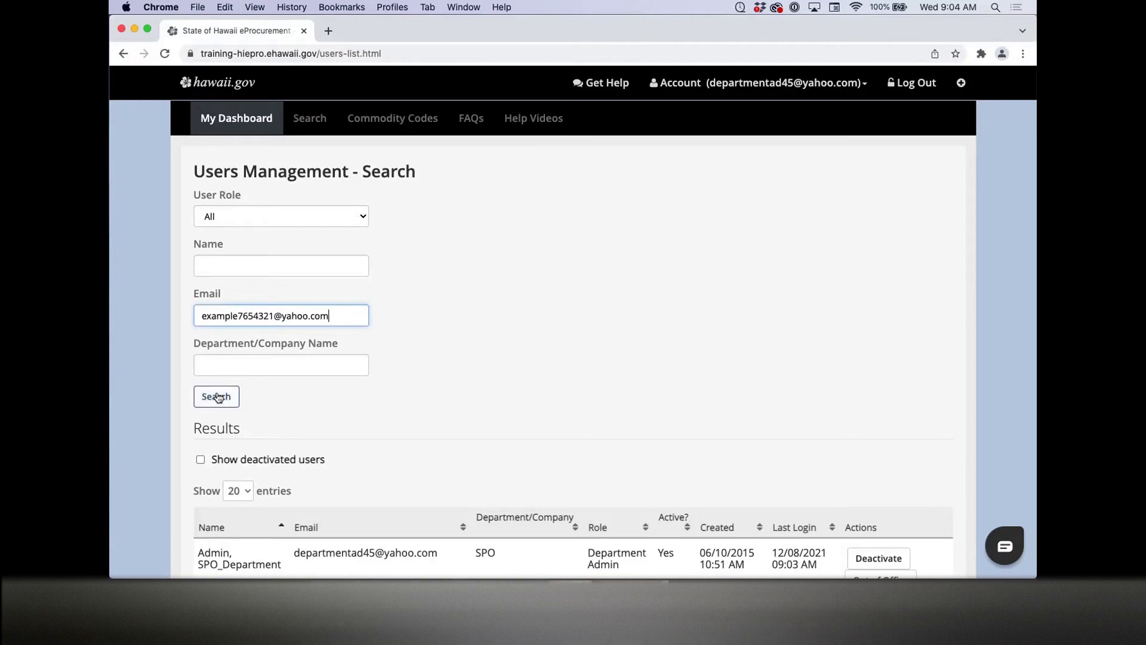
pyautogui.click(217, 397)
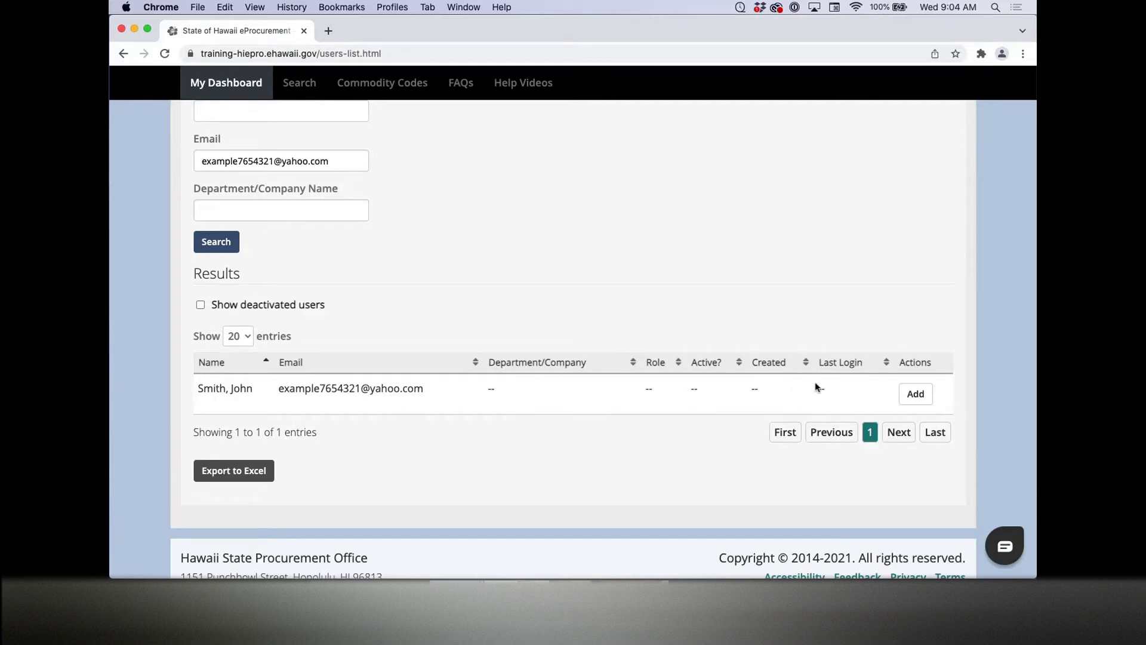
pyautogui.click(916, 394)
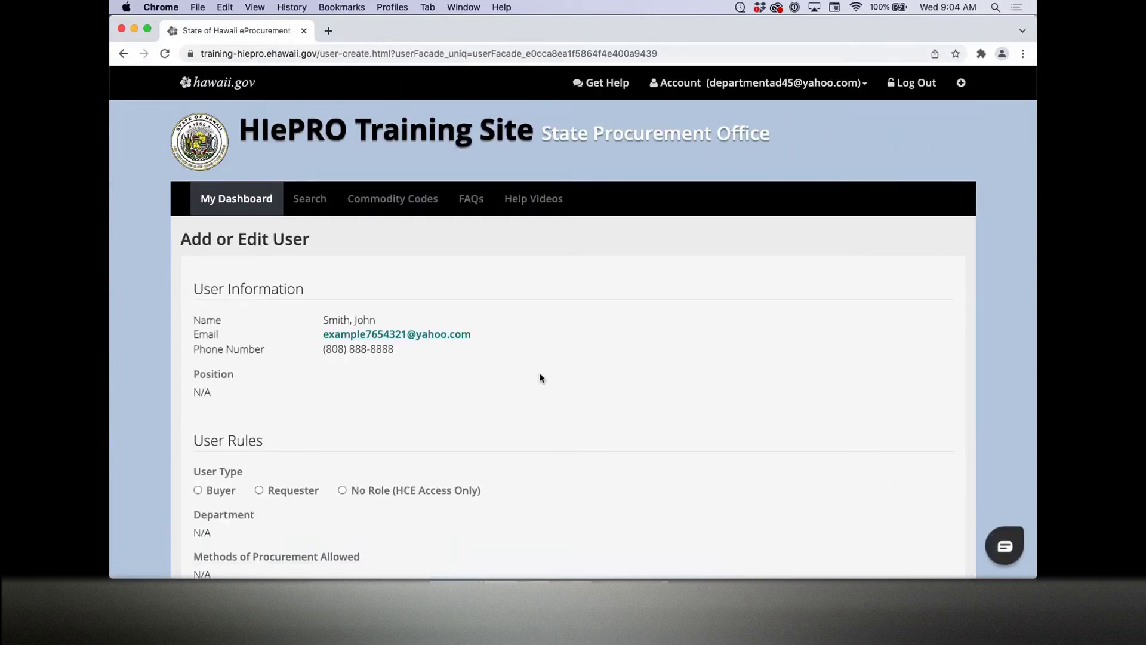
# Step: Make the user a Buyer with position 'office Assistant' in State Procurement Office
pyautogui.scroll(-3, 541, 378)
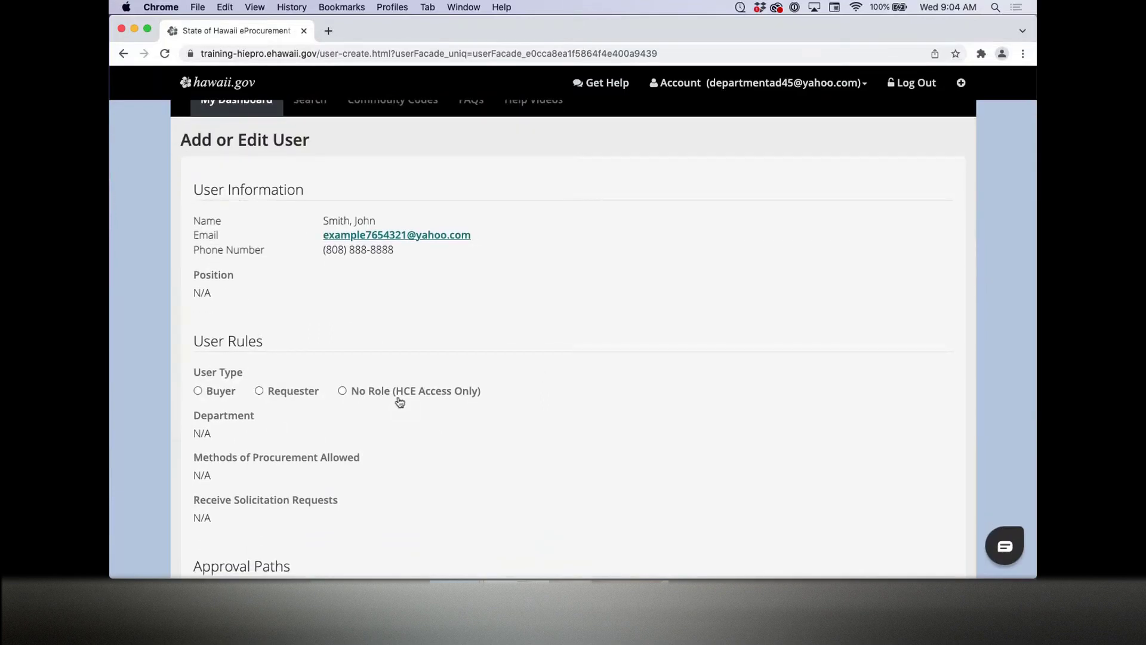
pyautogui.click(233, 391)
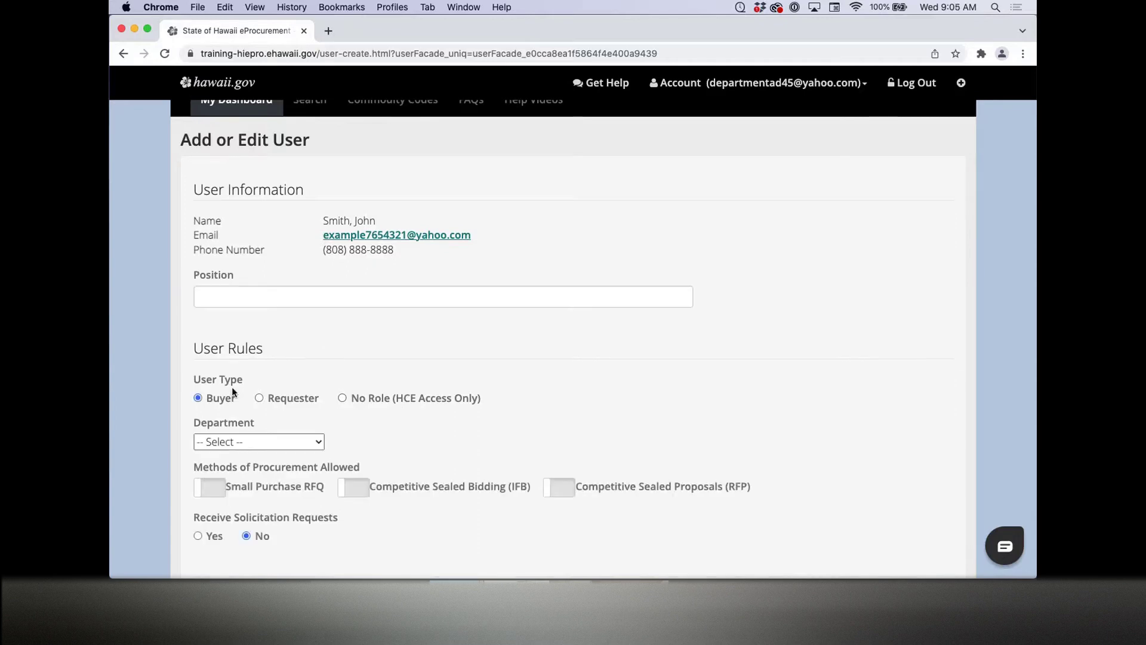
pyautogui.click(258, 296)
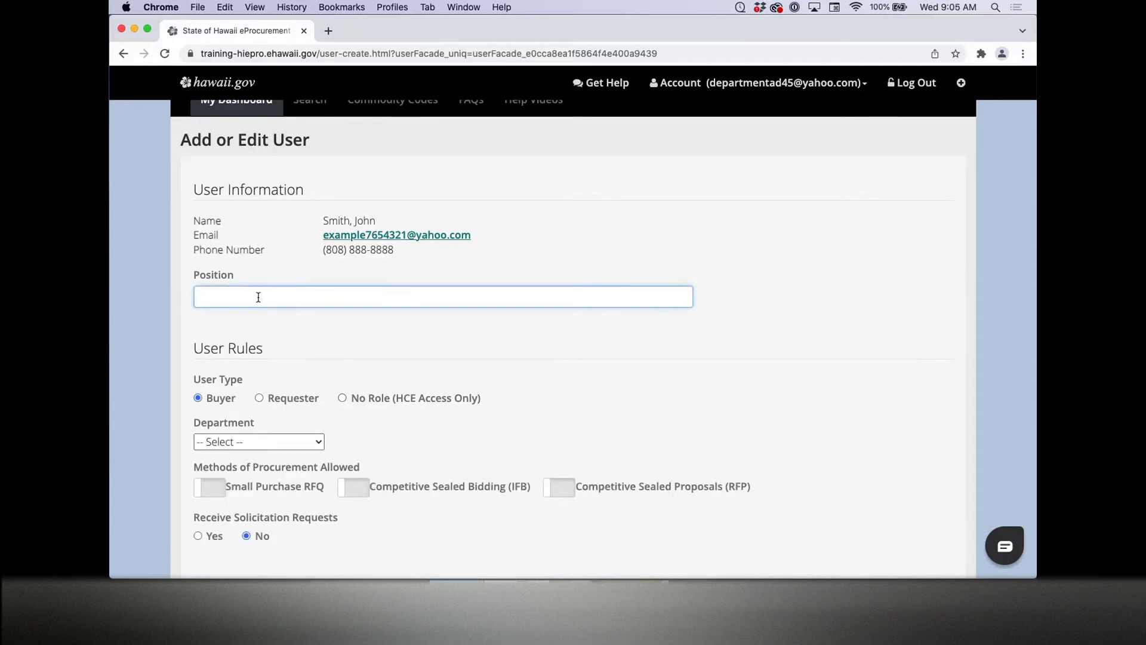
pyautogui.write('office Assistant')
pyautogui.click(145, 327)
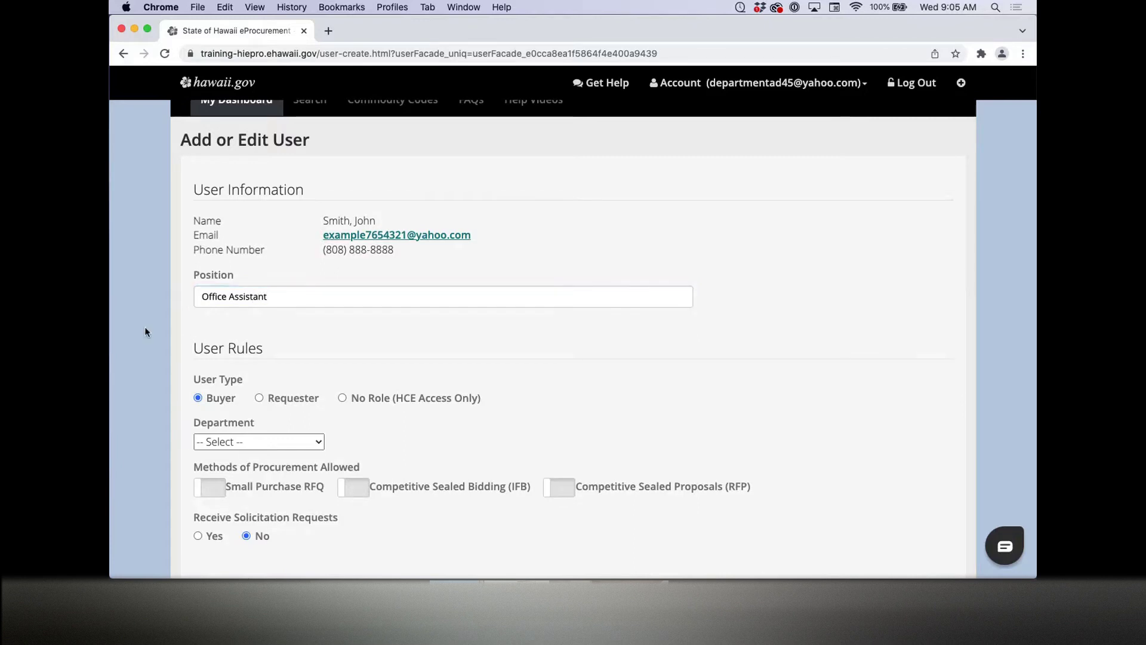
pyautogui.scroll(-4, 144, 328)
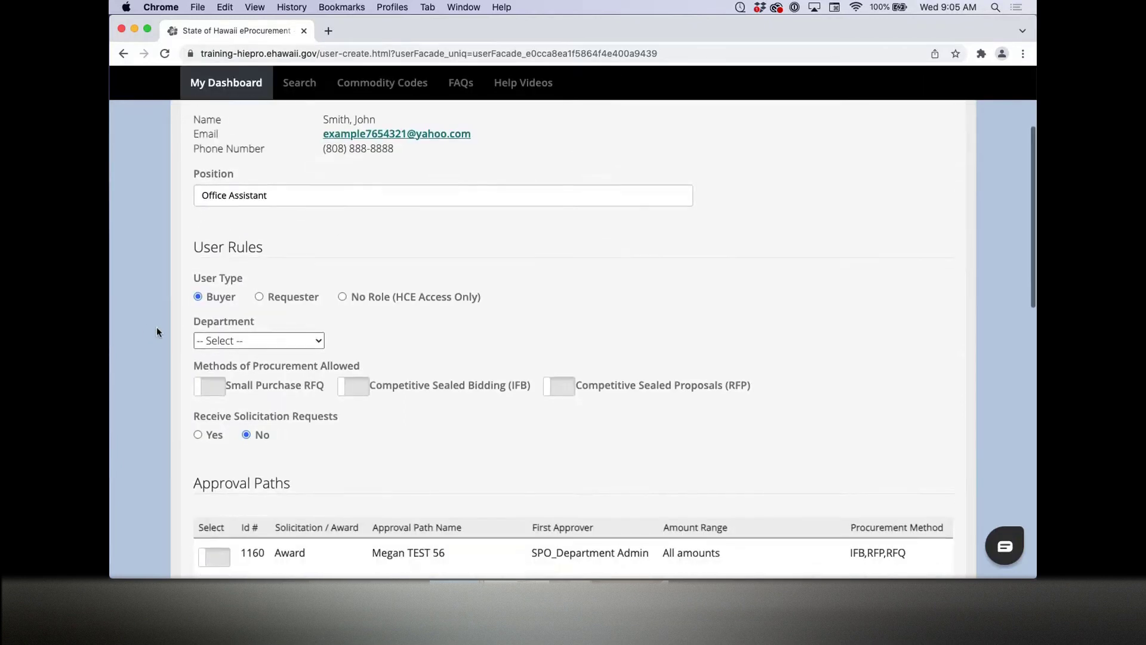
pyautogui.click(219, 341)
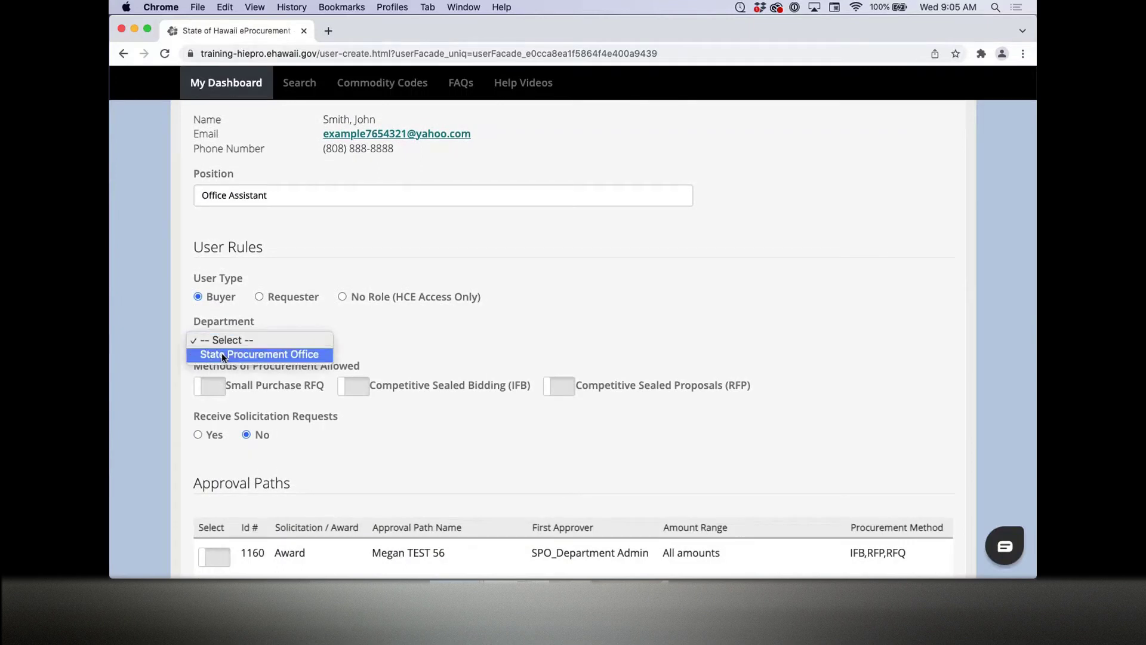
pyautogui.click(221, 355)
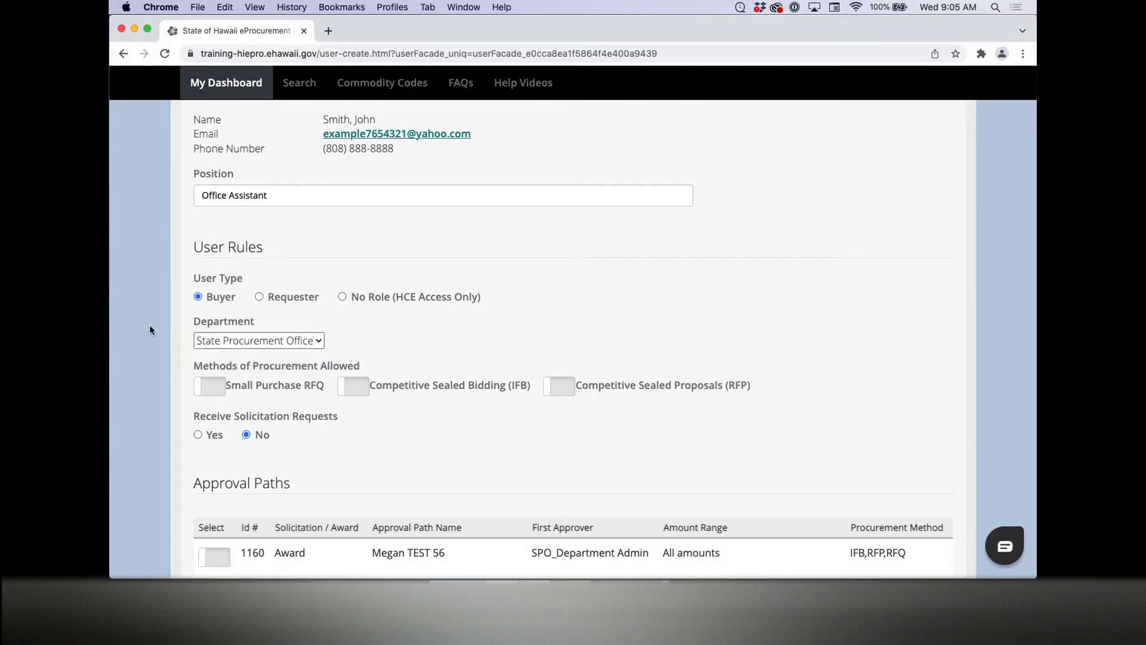
# Step: Allow Small Purchase RFQ, Competitive Sealed Bidding (IFB) and Competitive Sealed Proposals (RFP) procurements
pyautogui.scroll(-2, 149, 330)
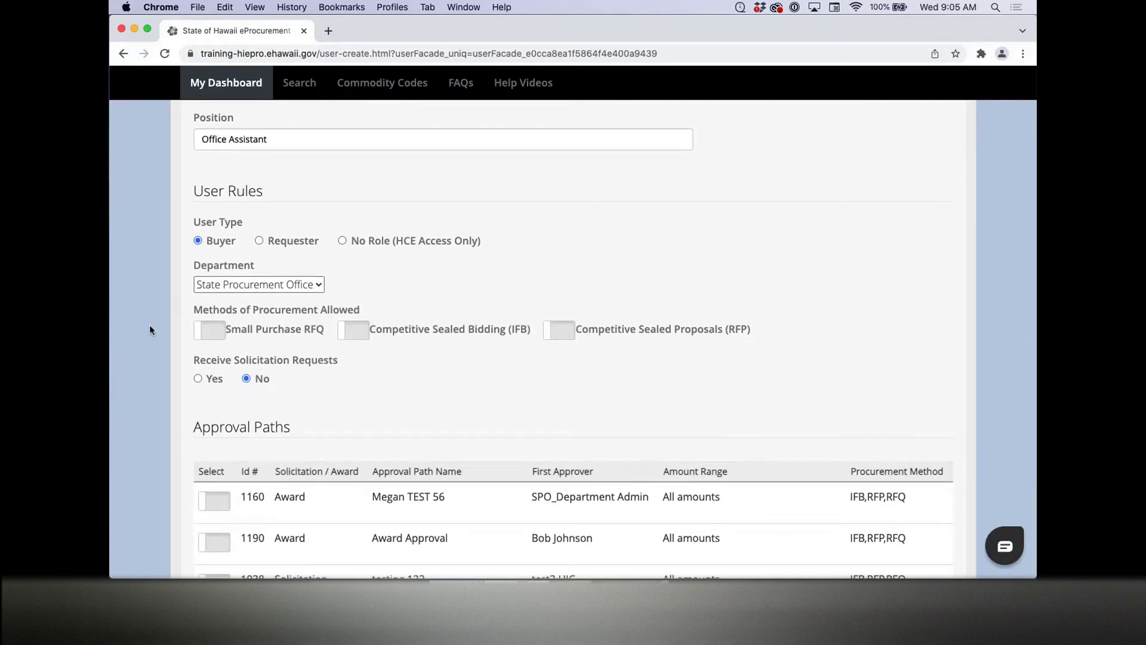
pyautogui.scroll(2, 151, 329)
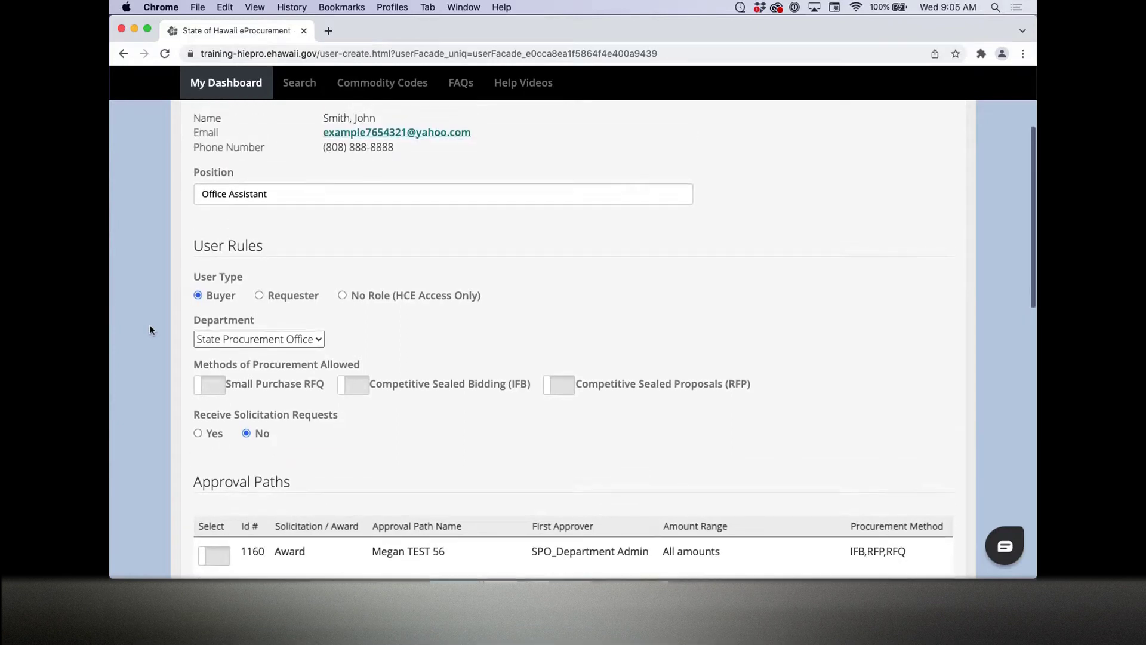
pyautogui.click(252, 382)
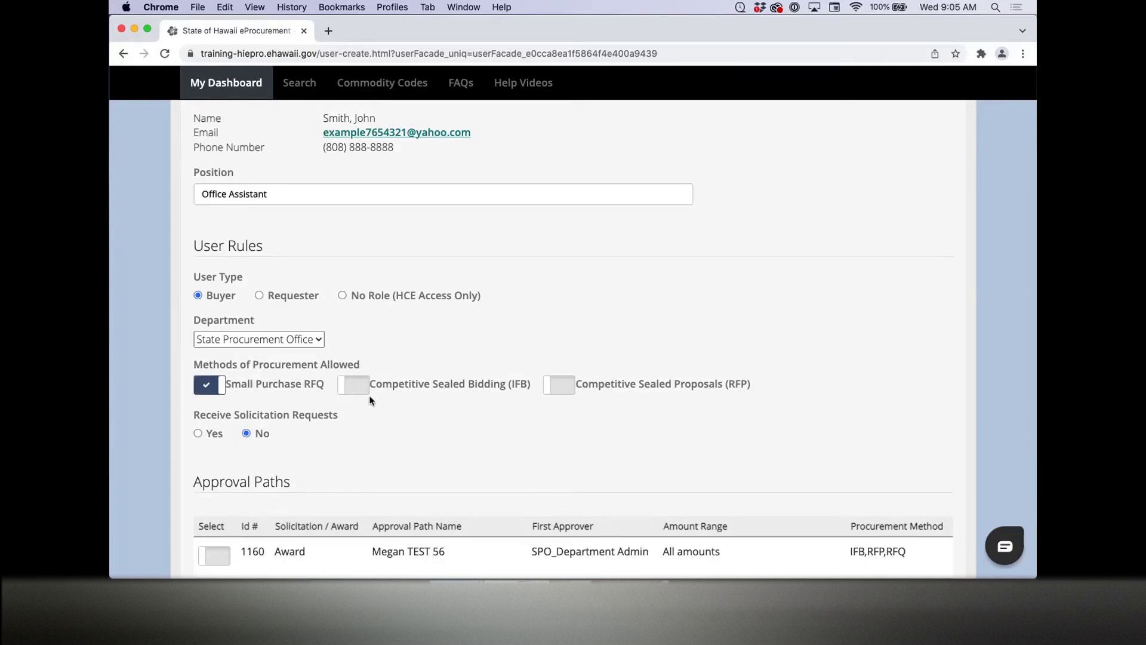
pyautogui.click(354, 385)
pyautogui.click(558, 385)
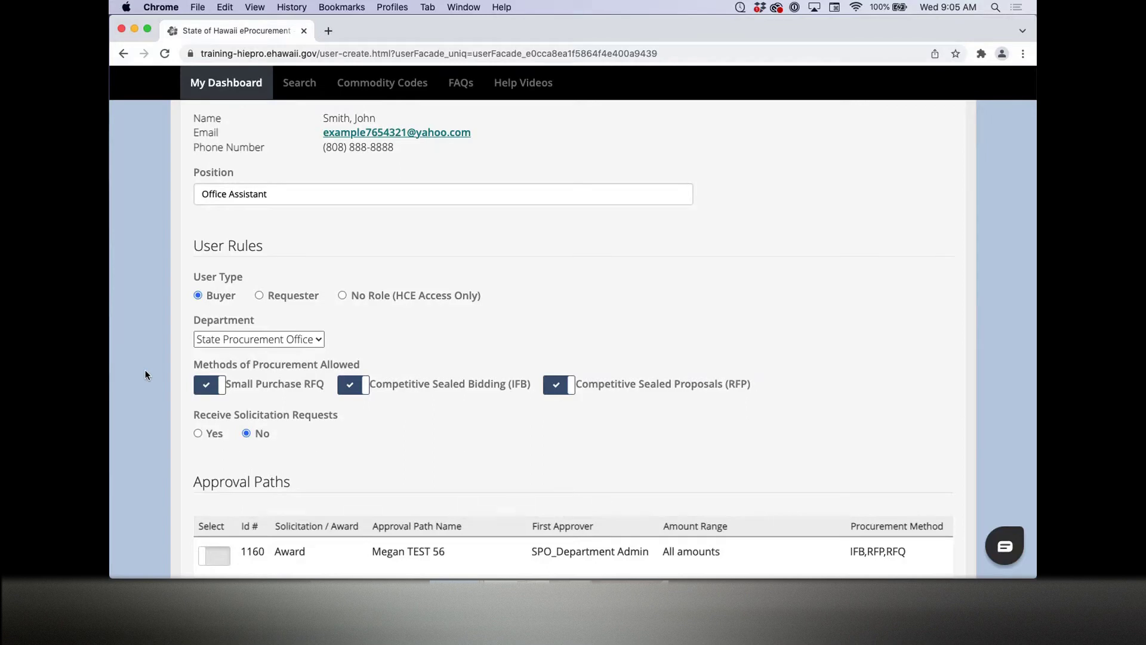
pyautogui.scroll(-1, 145, 375)
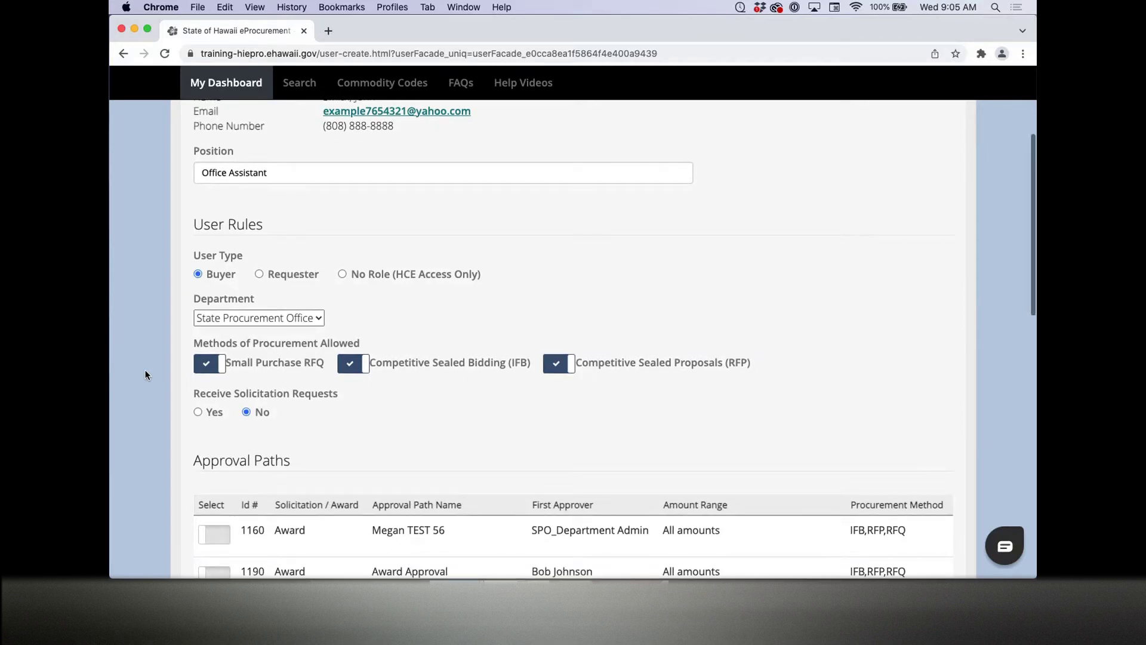
pyautogui.scroll(-2, 179, 367)
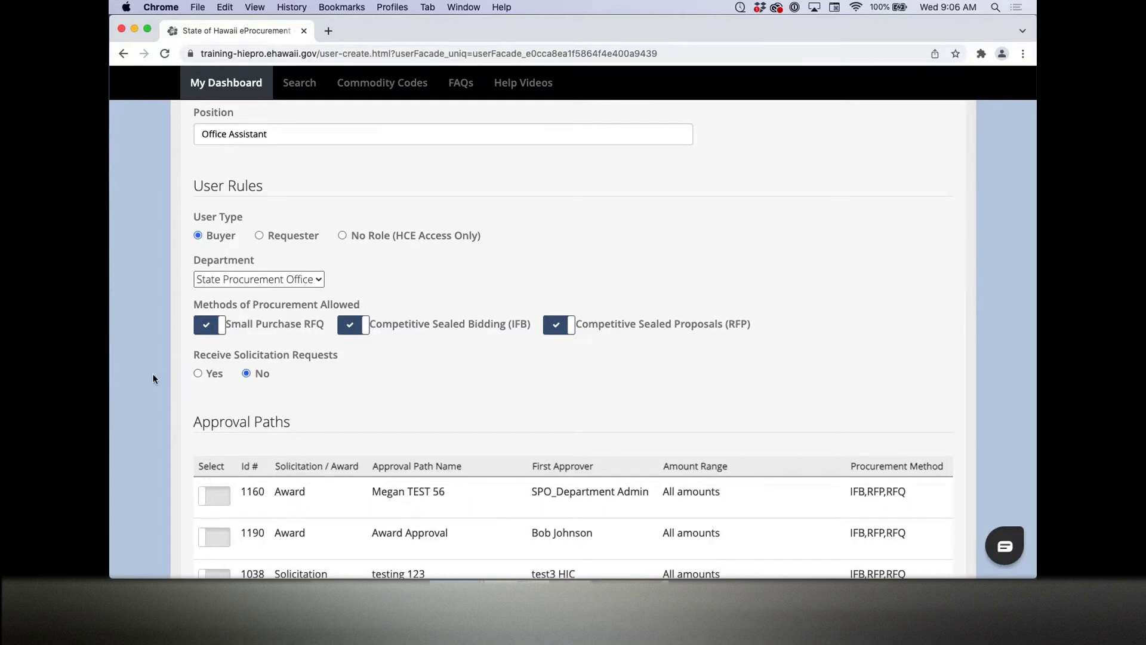
# Step: Review the User Rules and Approval Paths table, then save the new buyer's settings
pyautogui.scroll(-3, 155, 375)
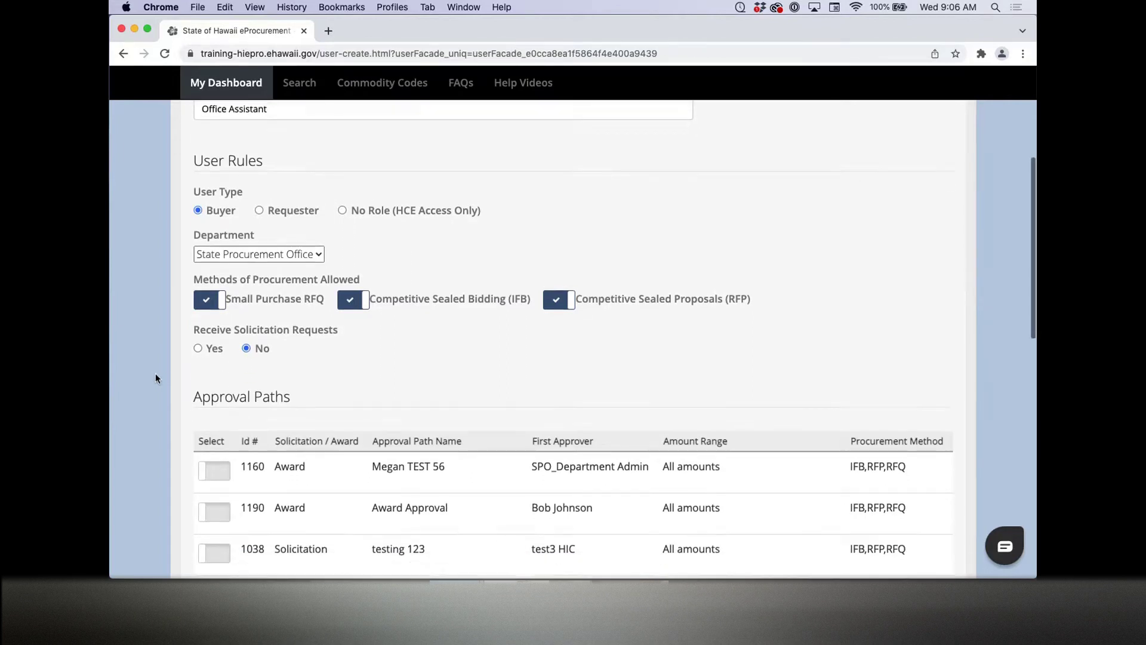
pyautogui.scroll(-5, 155, 376)
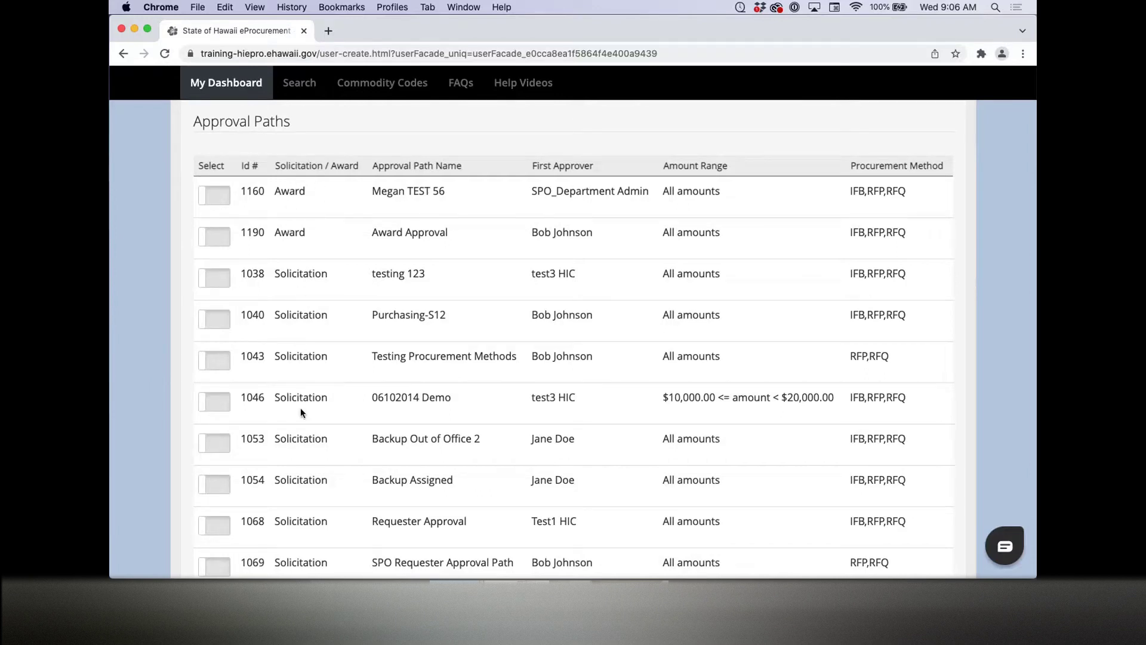
pyautogui.scroll(-4, 300, 407)
pyautogui.scroll(7, 299, 407)
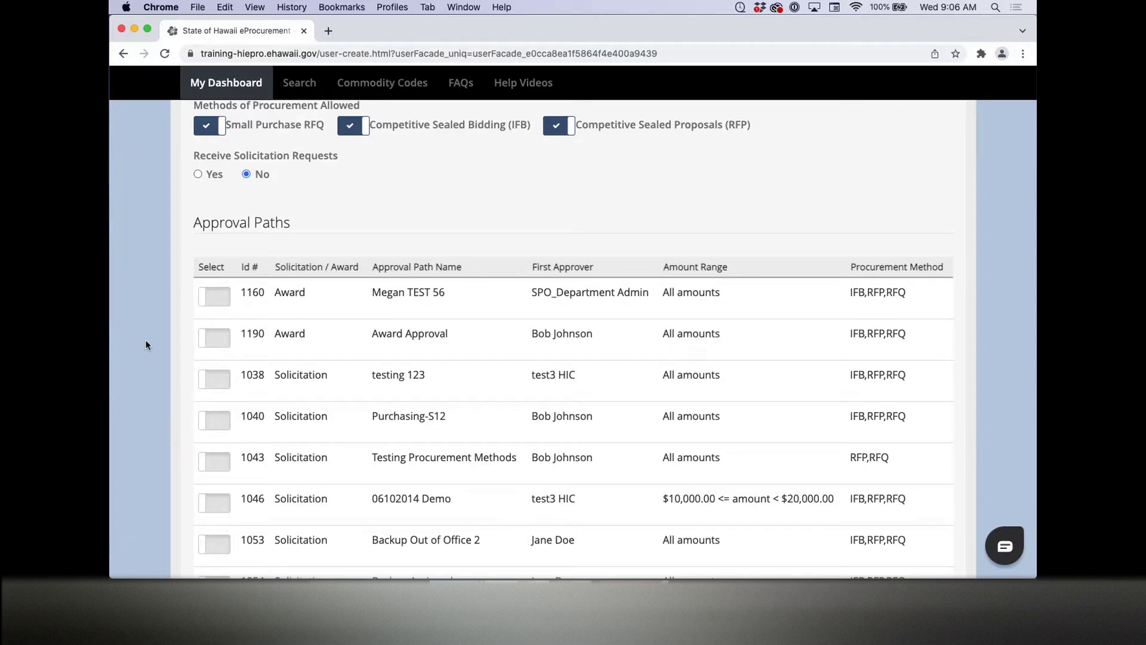
pyautogui.scroll(5, 146, 345)
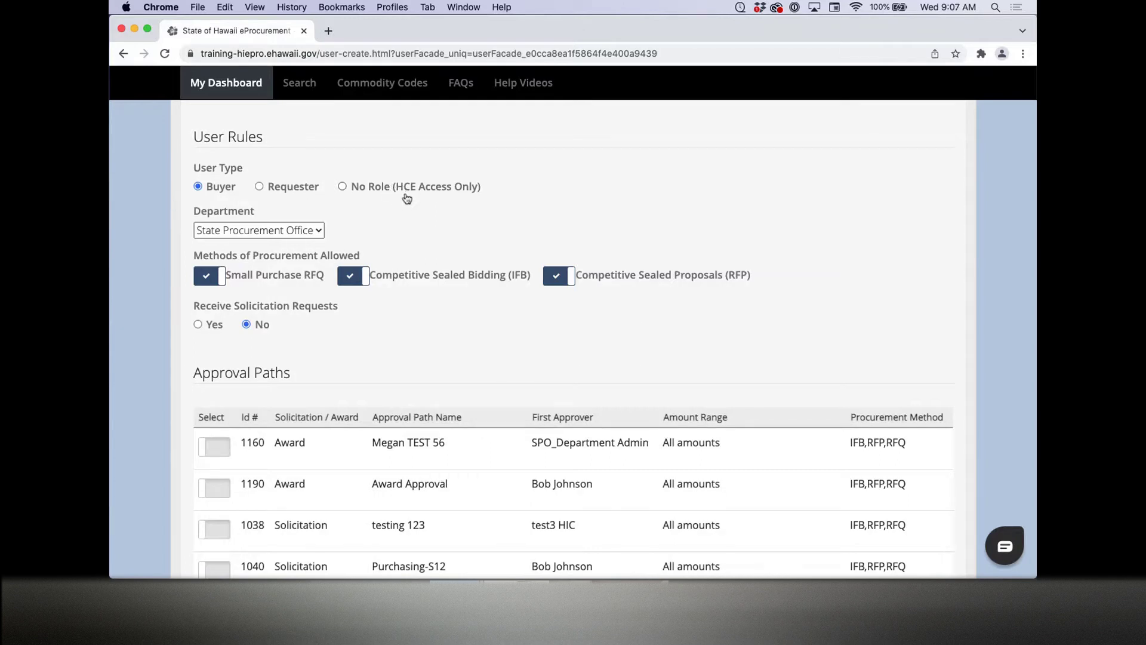
pyautogui.scroll(-6, 149, 242)
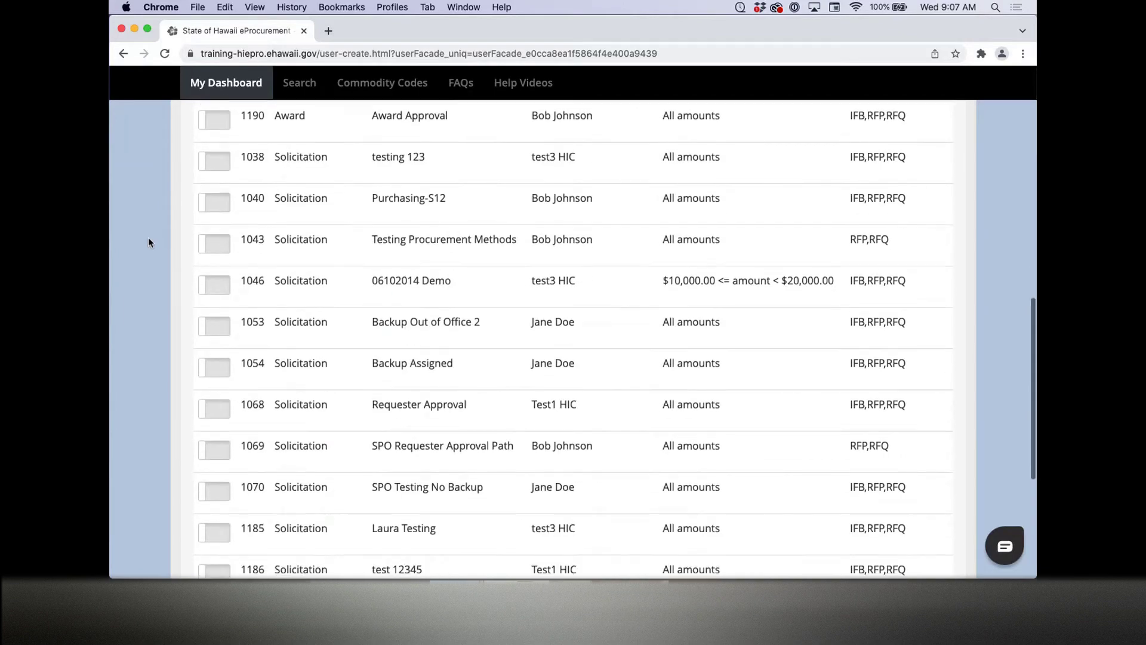
pyautogui.scroll(-5, 149, 242)
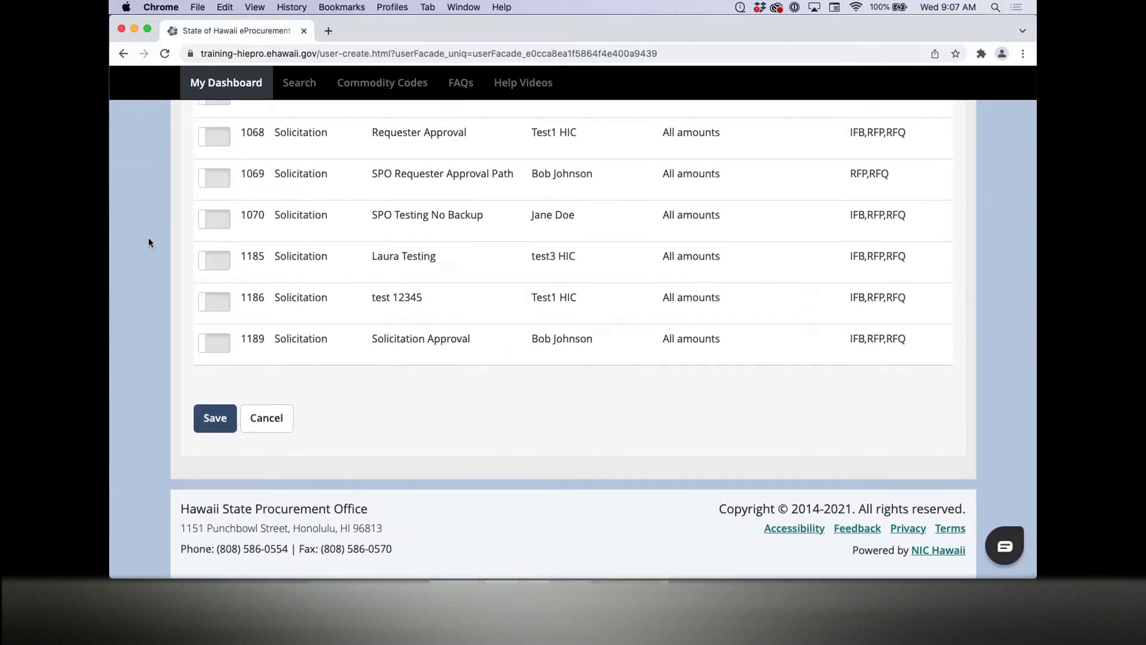
pyautogui.click(213, 418)
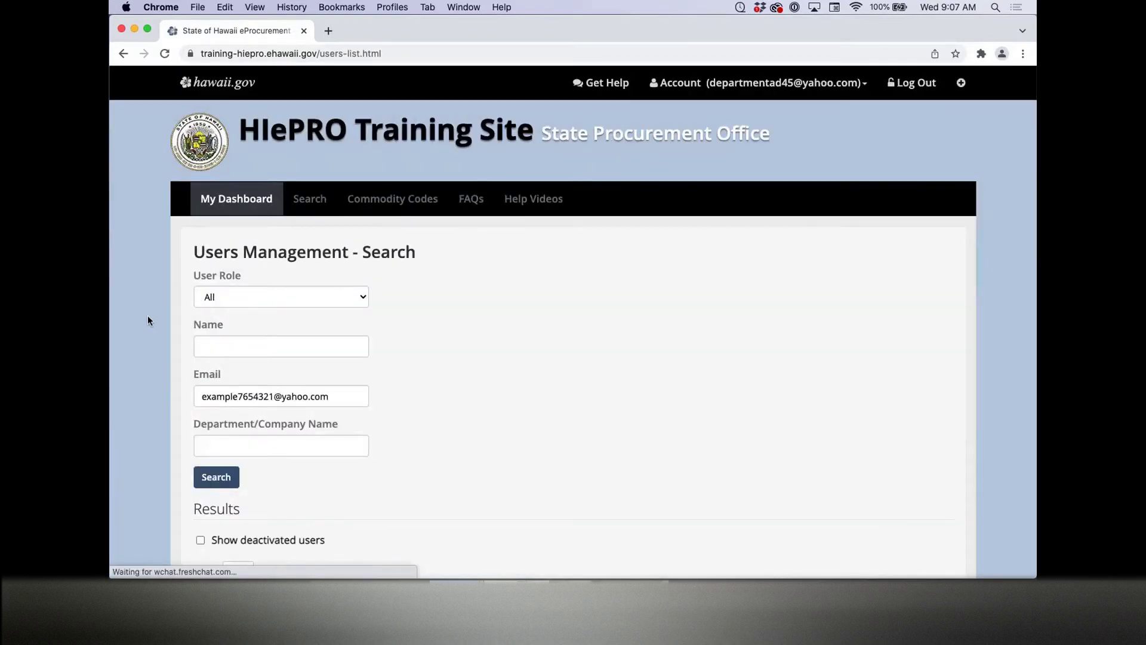
# Step: Delete the Email filter value and rerun the user search without it
pyautogui.scroll(-5, 148, 321)
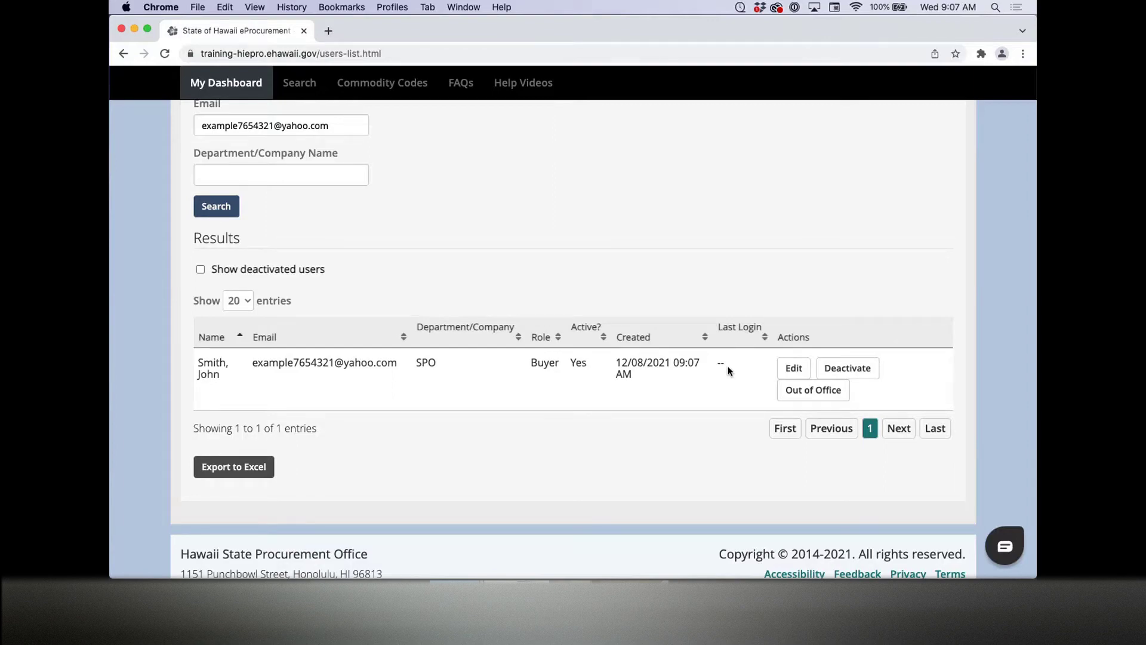
pyautogui.scroll(5, 439, 273)
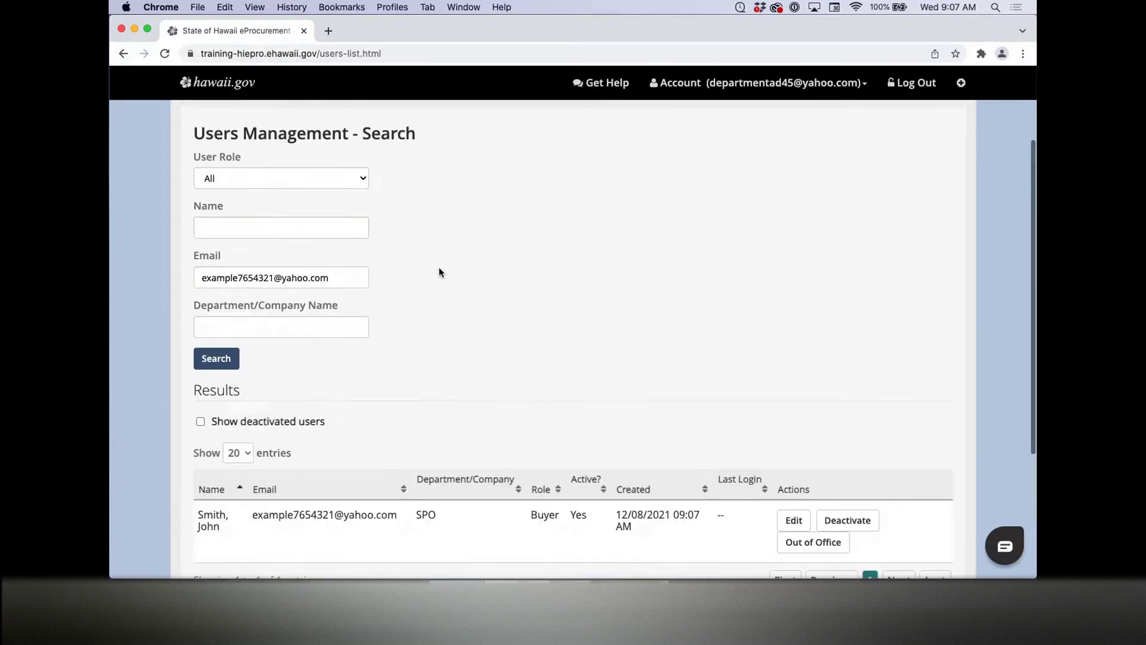
pyautogui.tripleClick(329, 287)
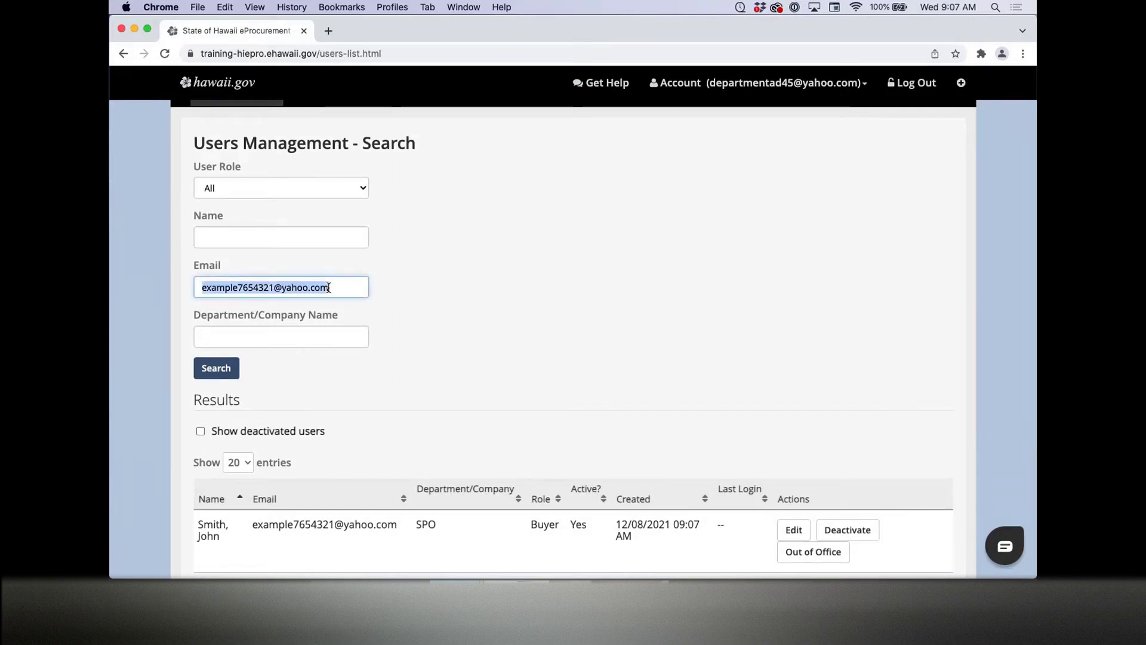
pyautogui.press('BackSpace')
pyautogui.click(237, 367)
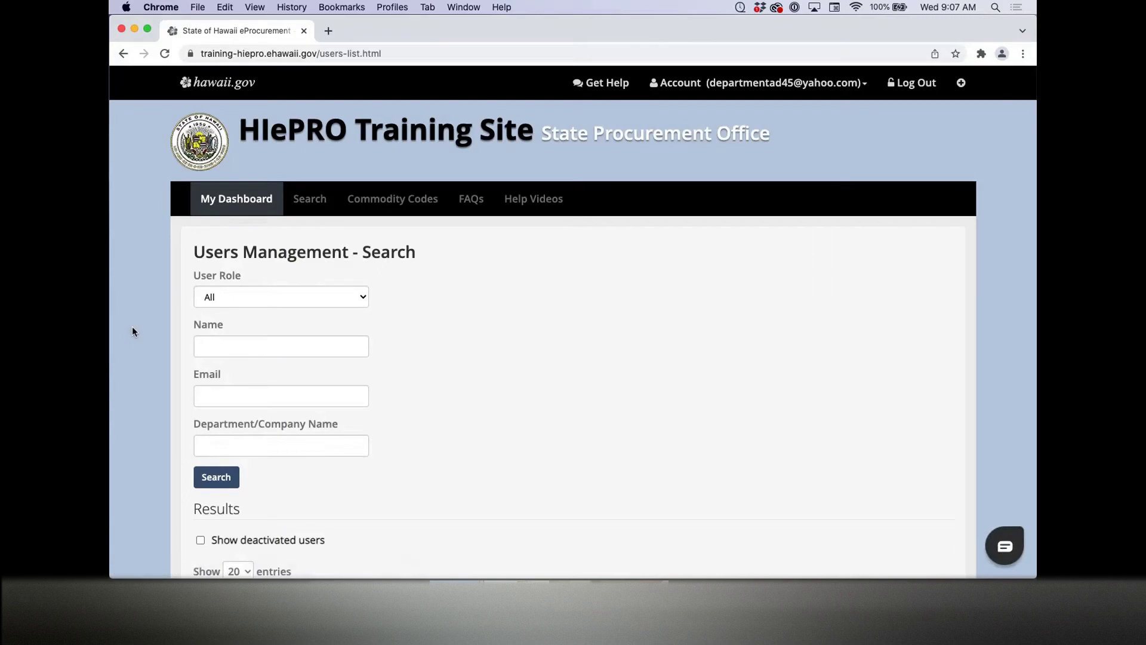
pyautogui.scroll(-4, 131, 326)
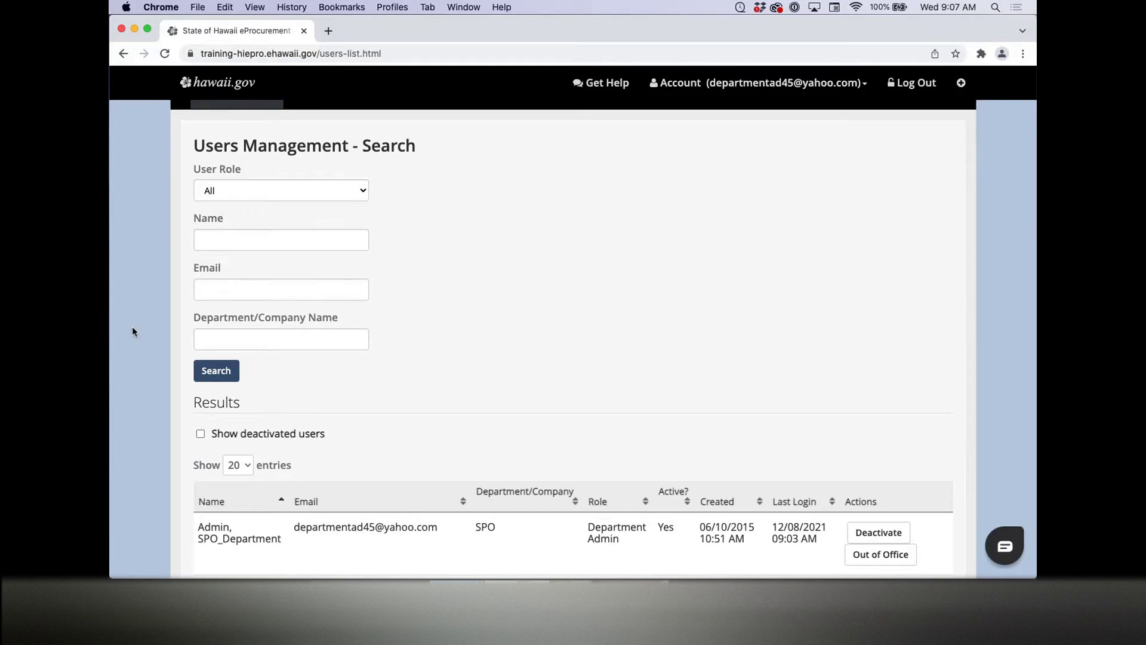
pyautogui.click(246, 191)
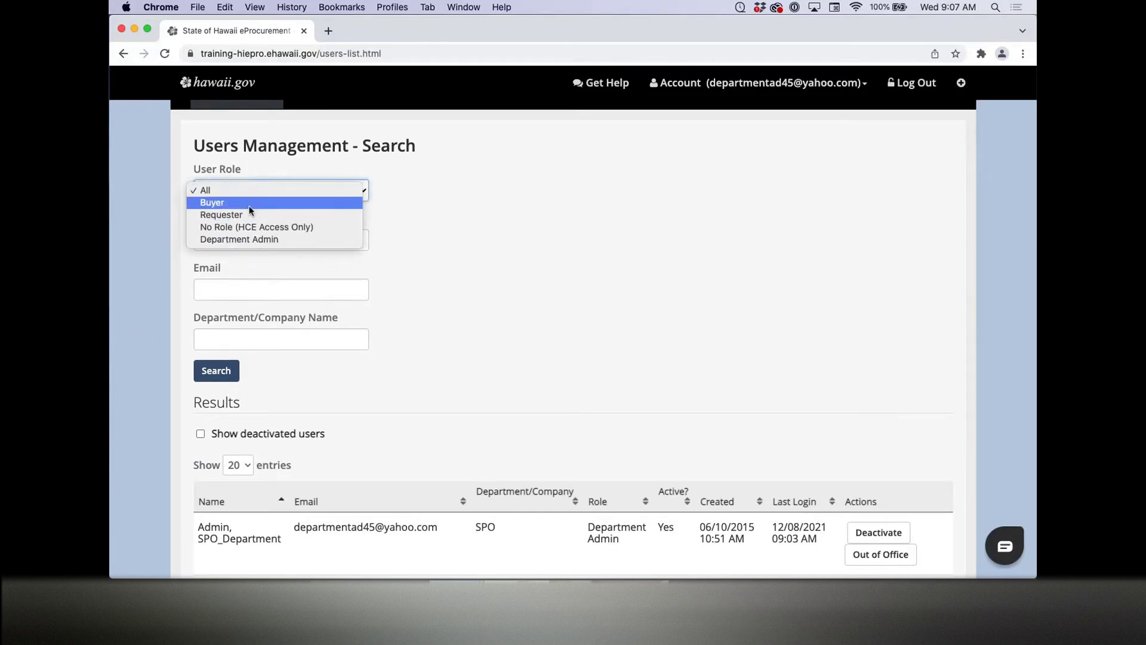
# Step: Filter the user search to the Buyer role and run it
pyautogui.click(250, 205)
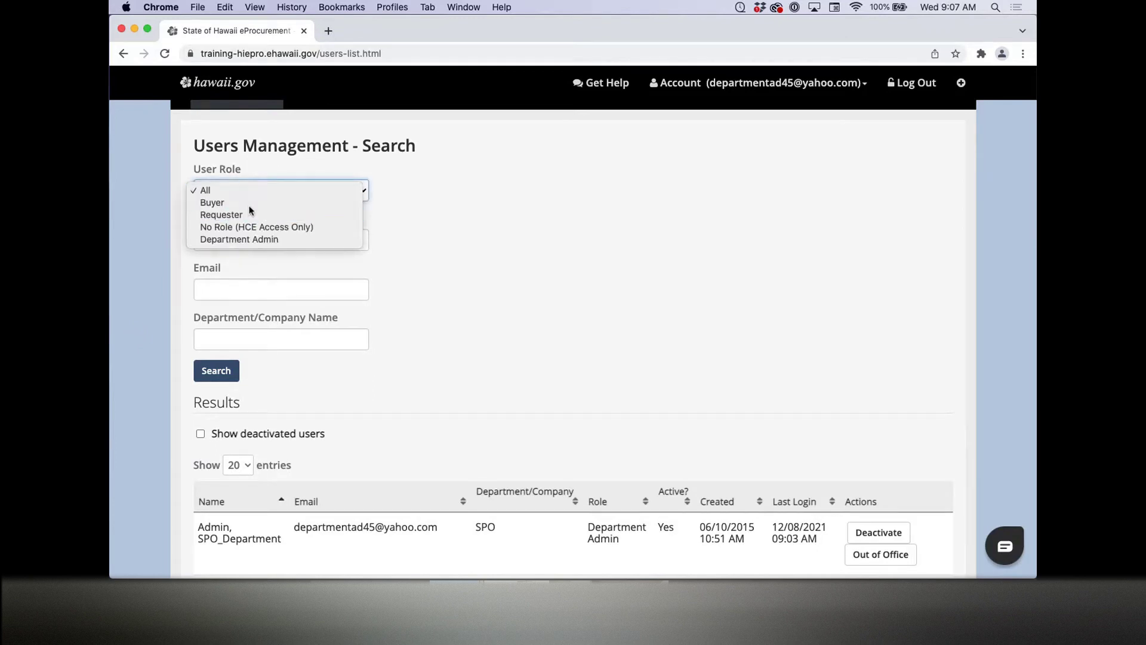
pyautogui.click(219, 375)
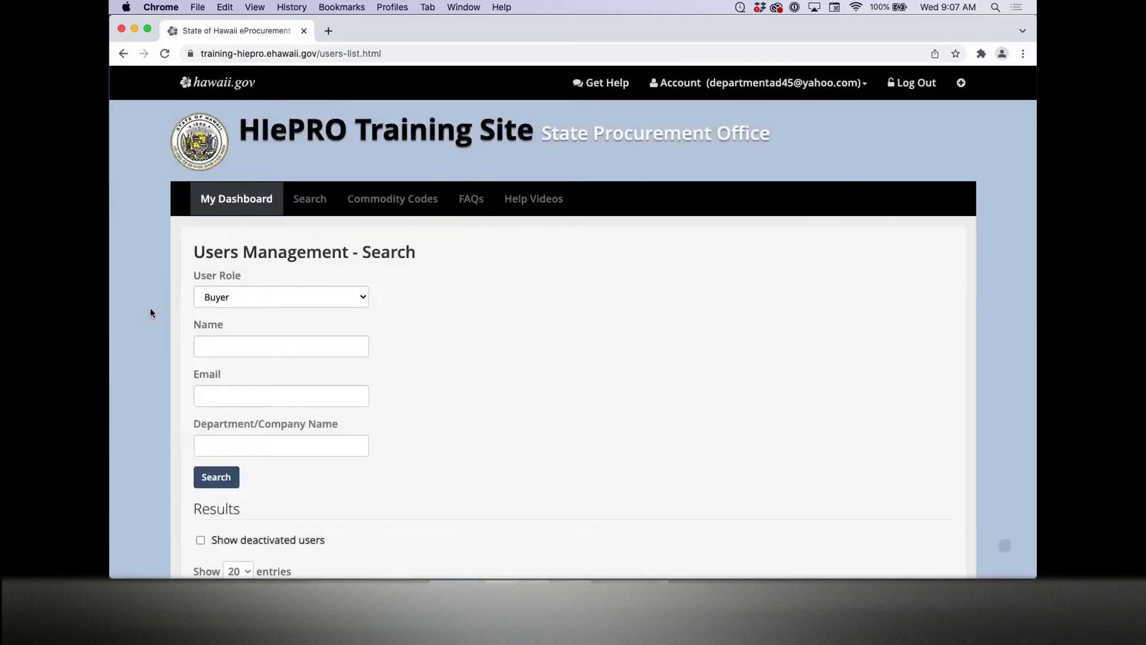
pyautogui.scroll(-2, 150, 309)
pyautogui.scroll(1, 151, 309)
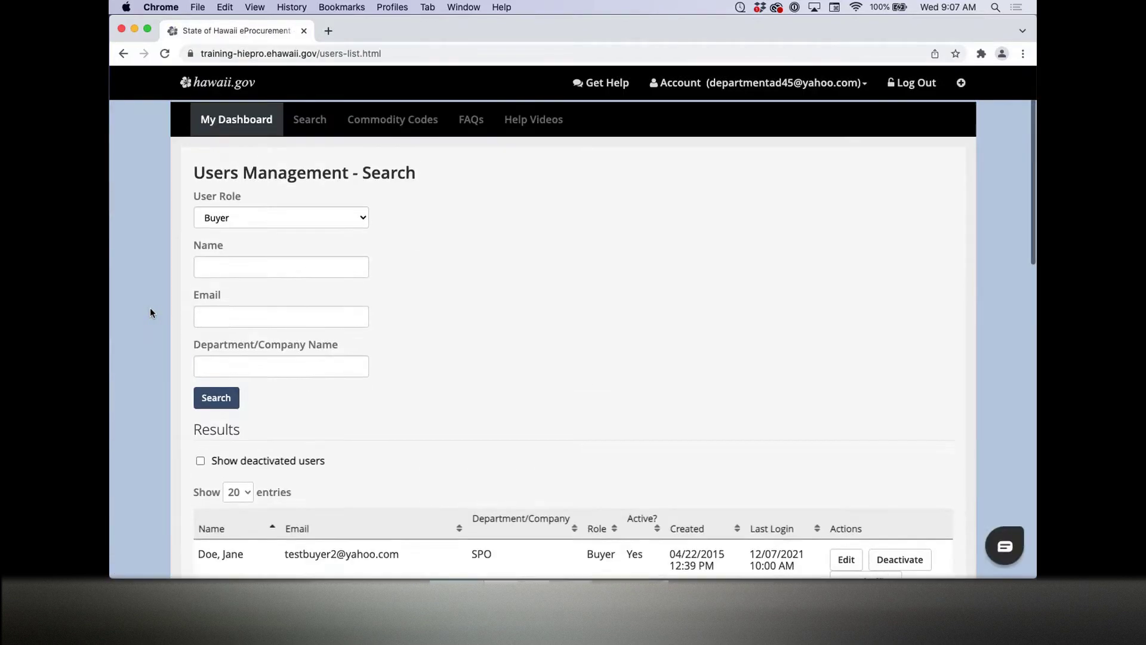
pyautogui.click(224, 275)
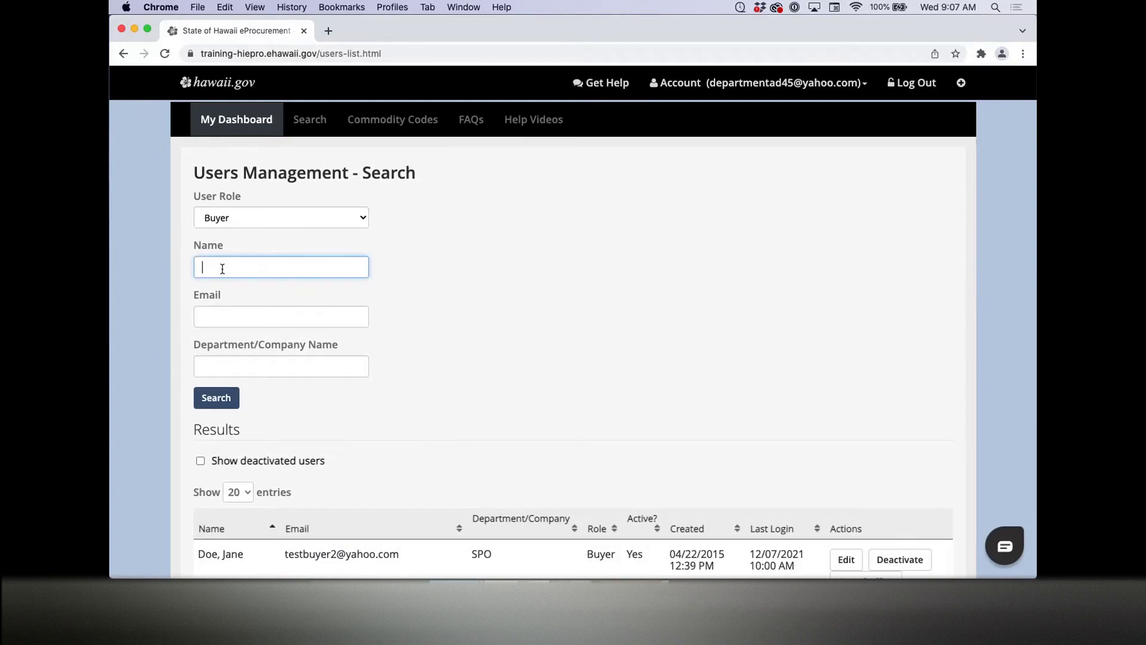
# Step: Set the role filter back to All and paste the test buyer's e-mail into Email
pyautogui.click(271, 217)
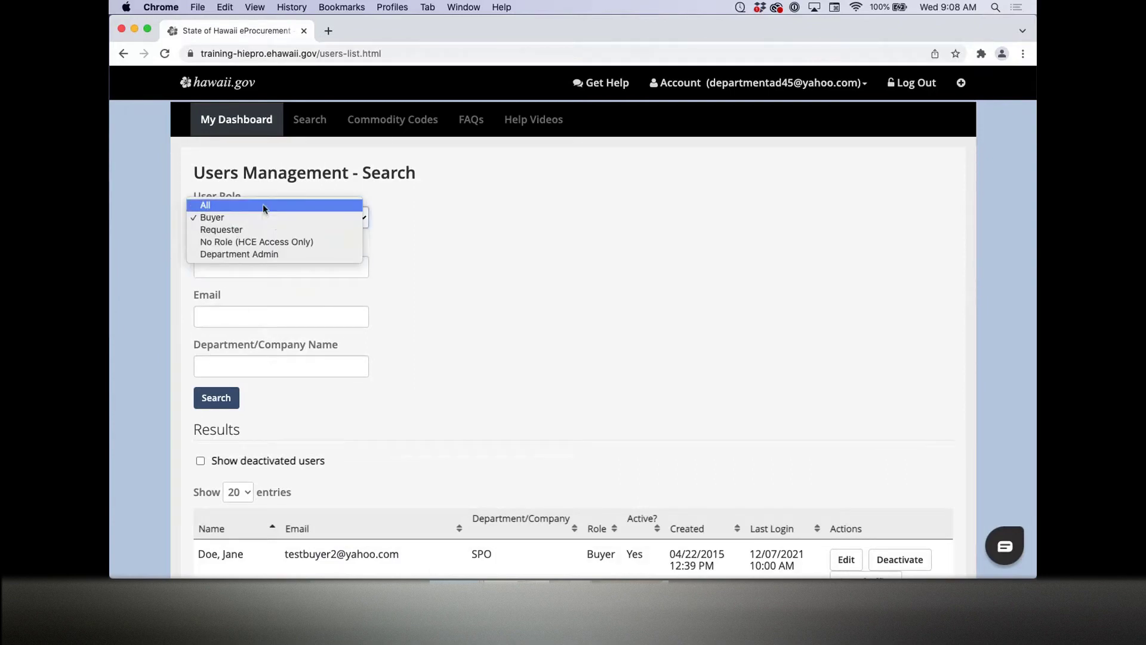
pyautogui.click(264, 207)
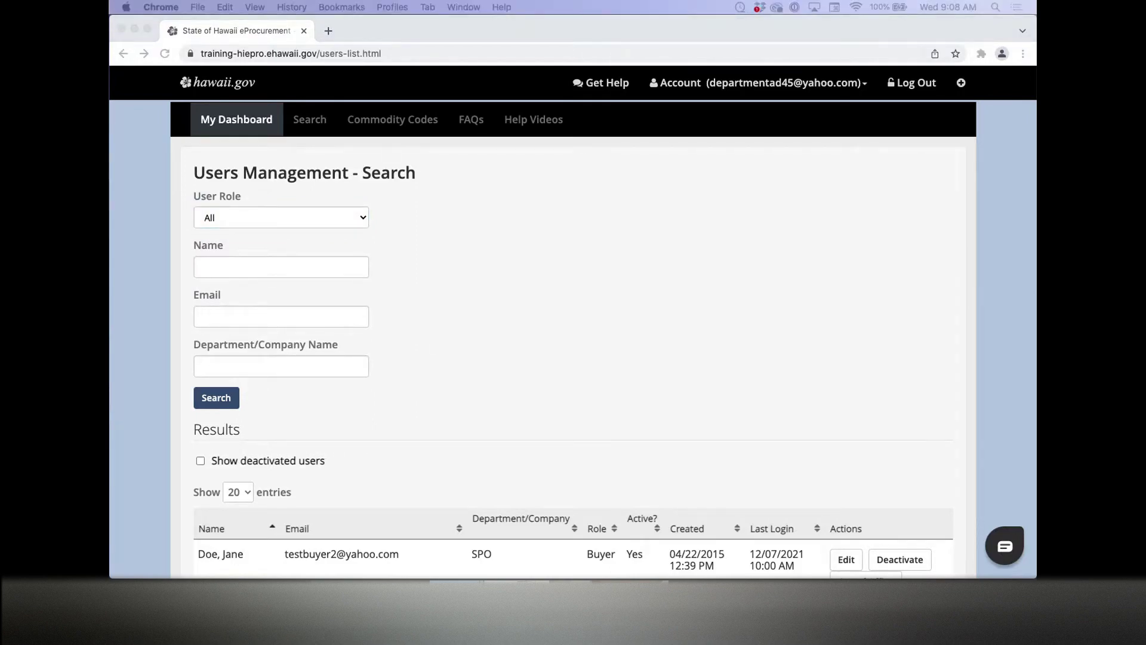
pyautogui.click(255, 321)
pyautogui.press('super+v')
# Step: Search by the test buyer's e-mail, open its edit page, and scroll through its approval paths
pyautogui.click(238, 395)
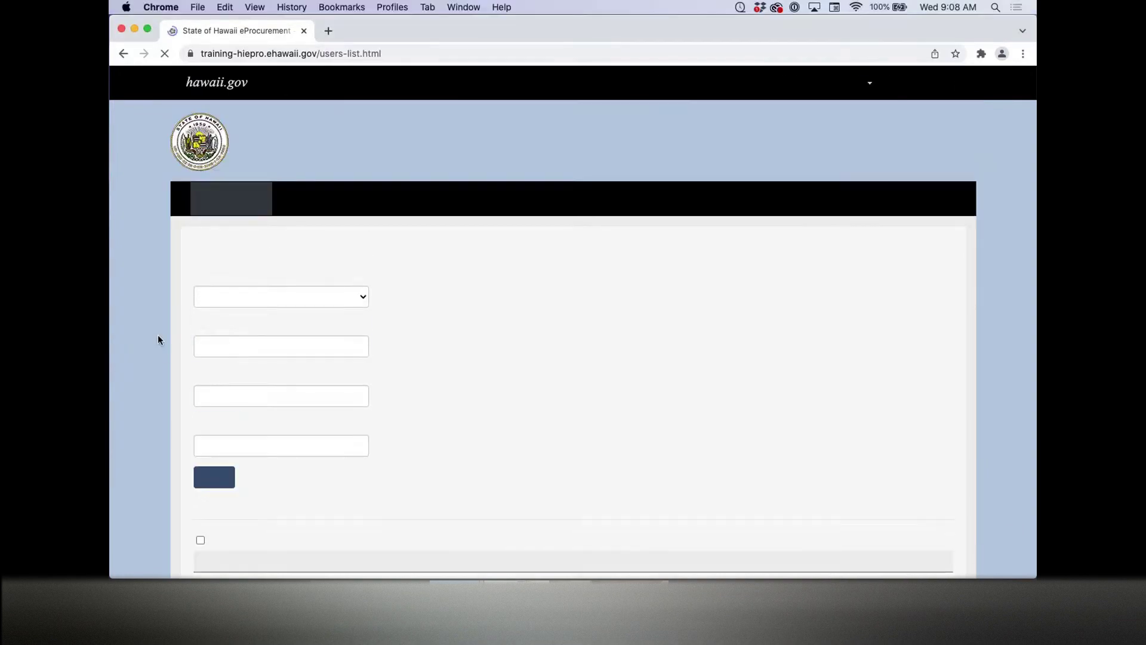
pyautogui.scroll(-3, 156, 327)
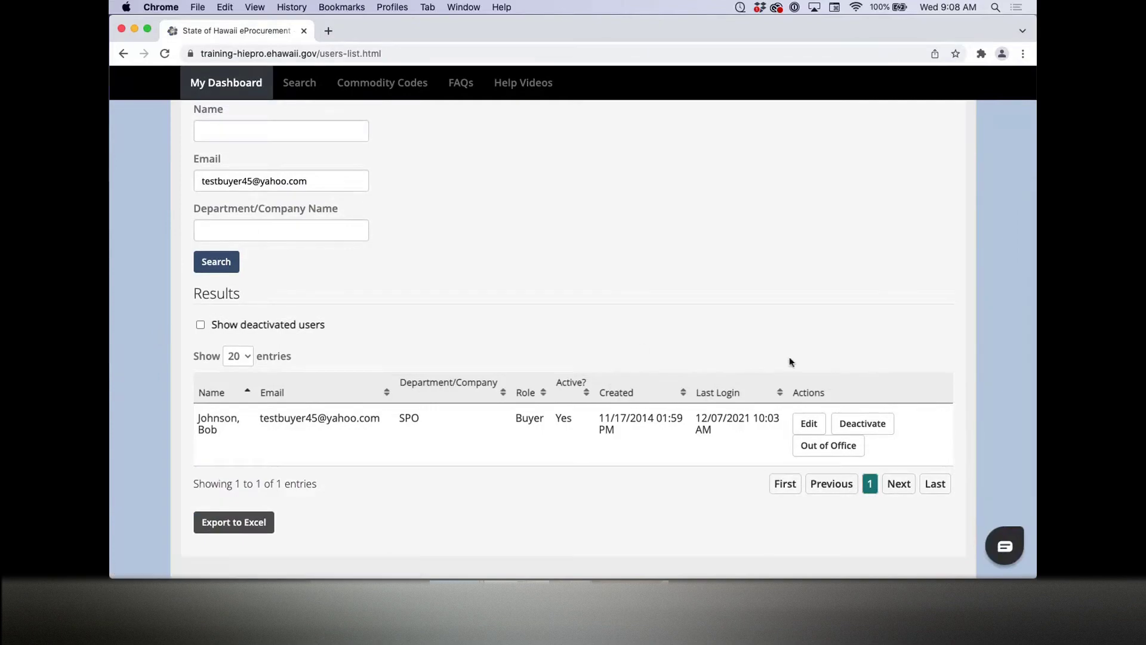
pyautogui.click(815, 425)
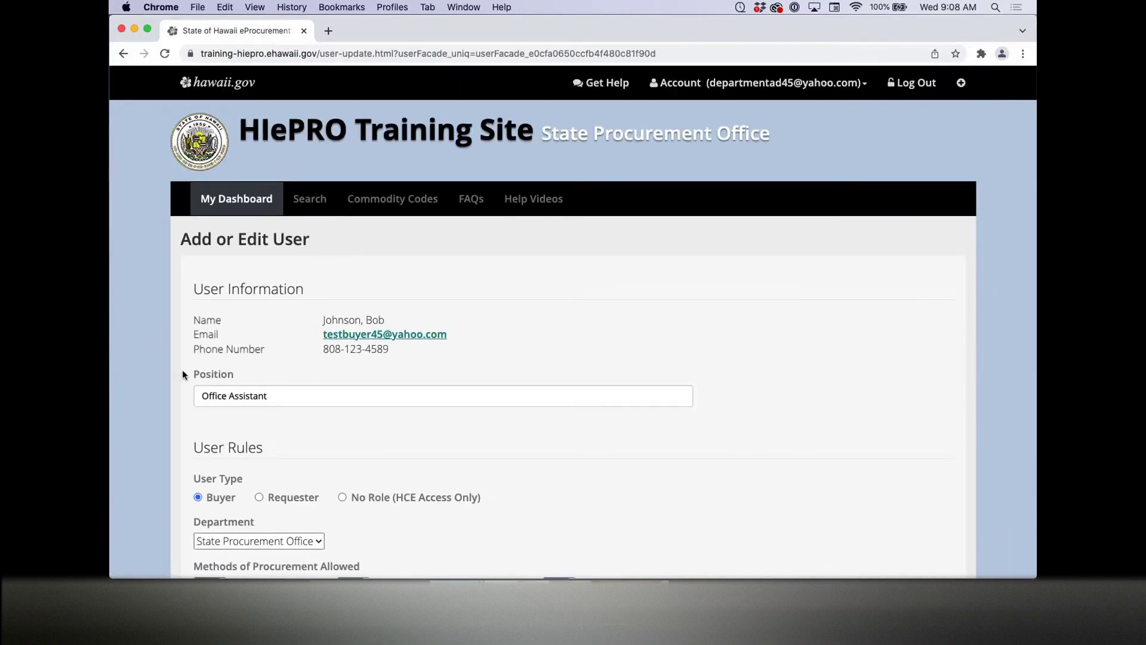
pyautogui.scroll(-2, 168, 370)
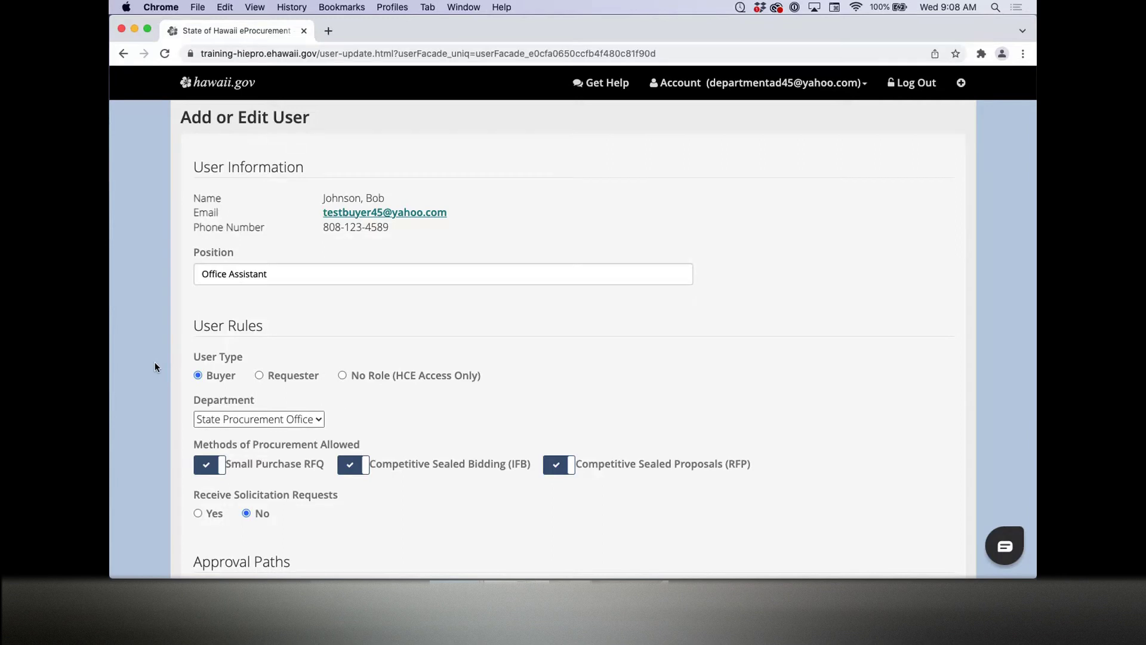
pyautogui.scroll(-3, 156, 364)
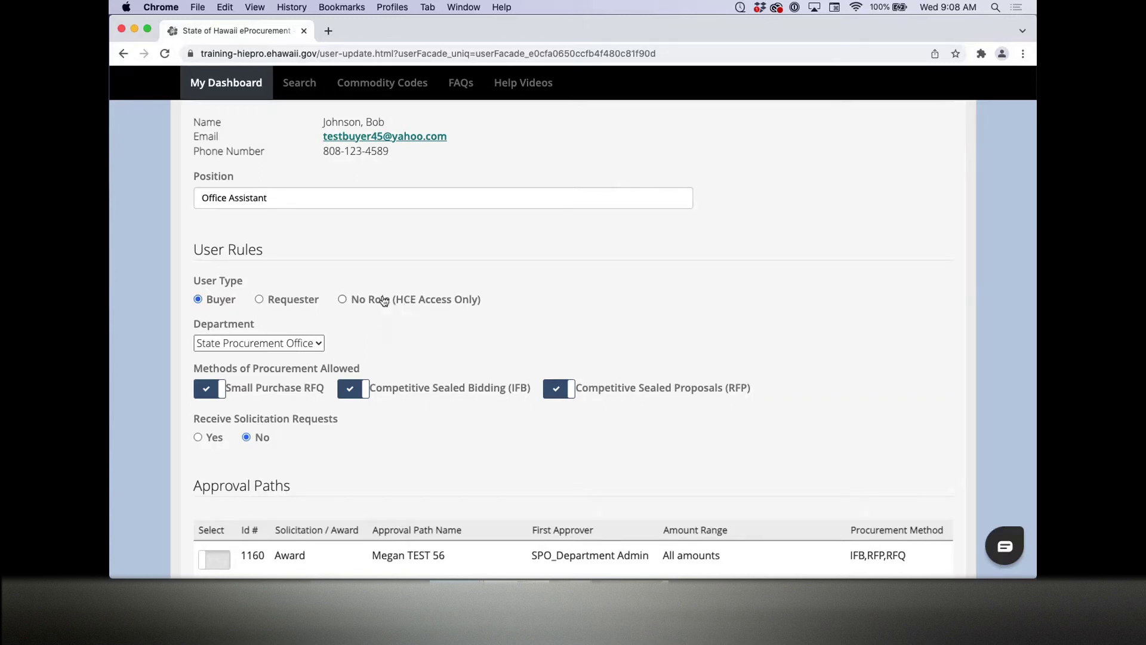
pyautogui.scroll(-2, 158, 305)
pyautogui.scroll(-1, 157, 303)
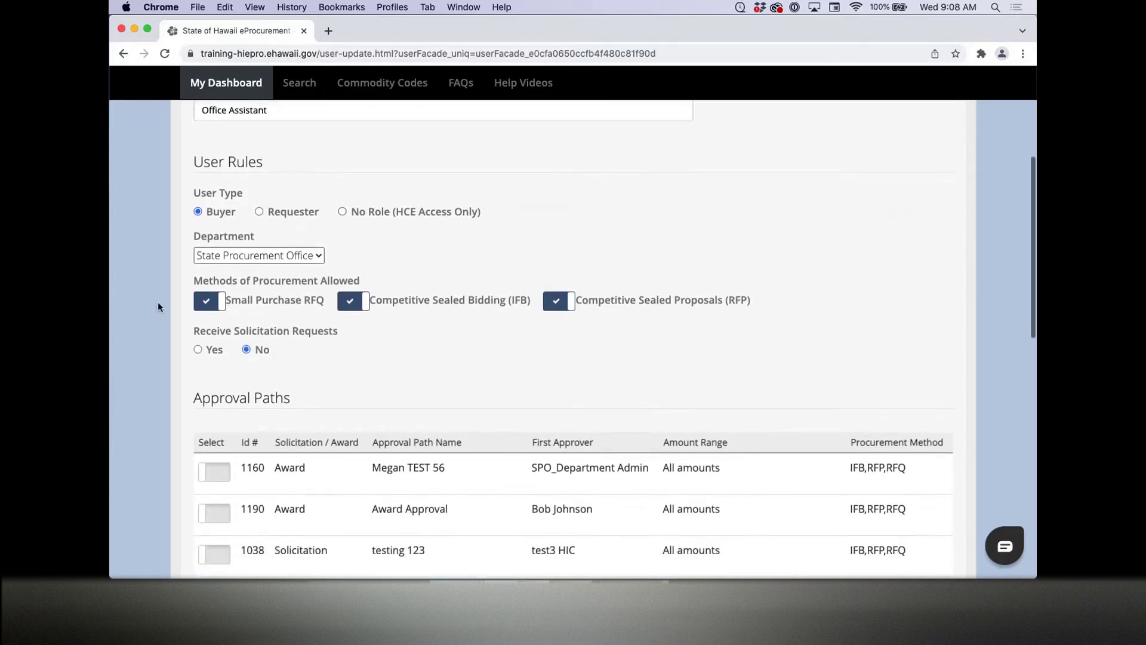
pyautogui.scroll(-2, 158, 302)
pyautogui.scroll(-1, 157, 303)
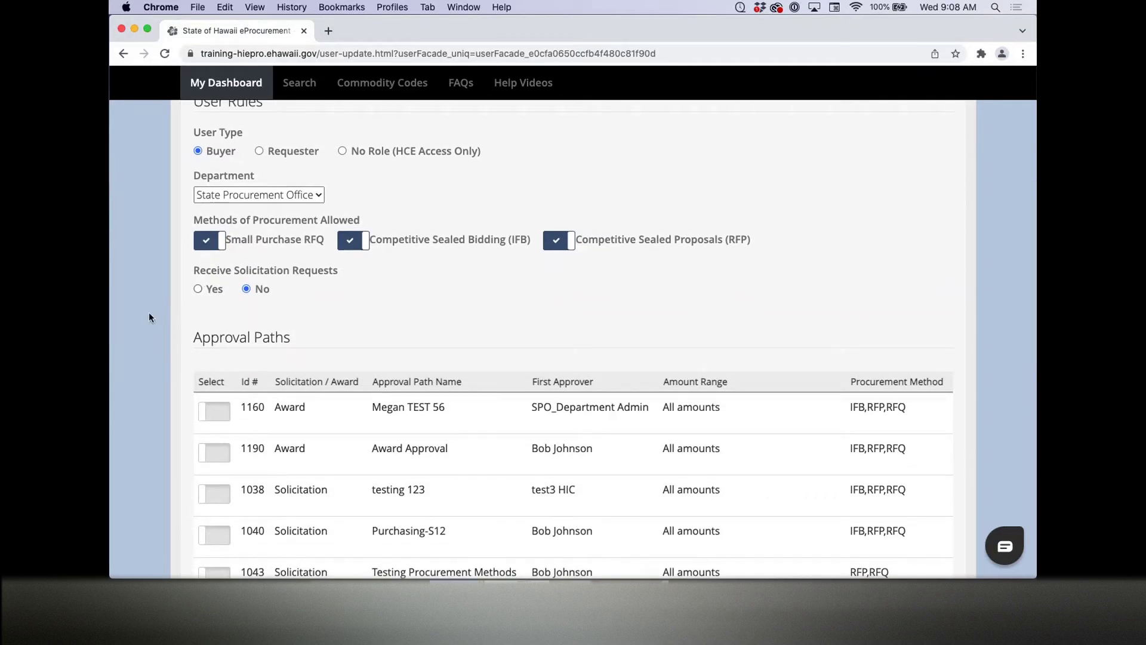
pyautogui.scroll(-5, 149, 314)
pyautogui.scroll(-2, 149, 317)
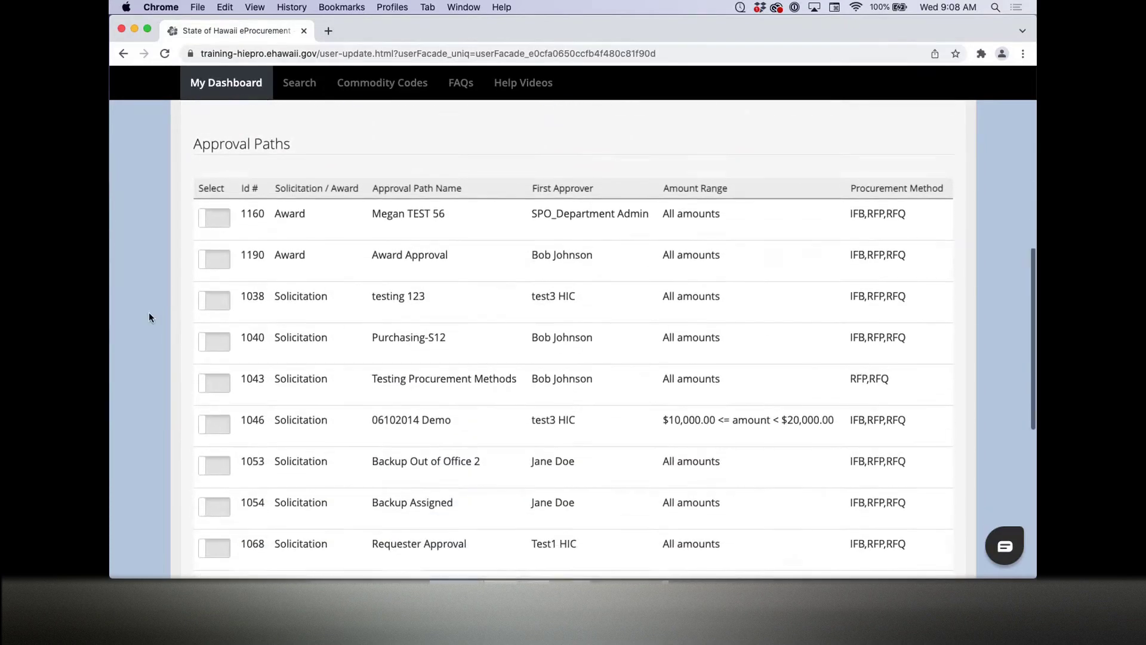
pyautogui.scroll(-10, 142, 317)
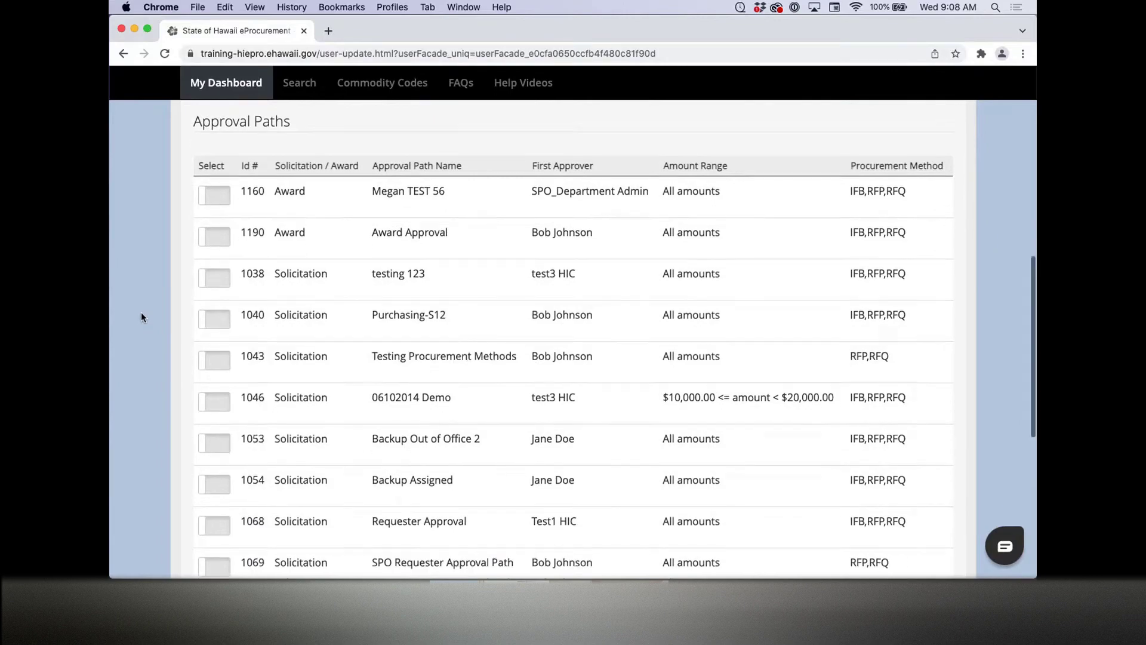
pyautogui.scroll(-3, 141, 317)
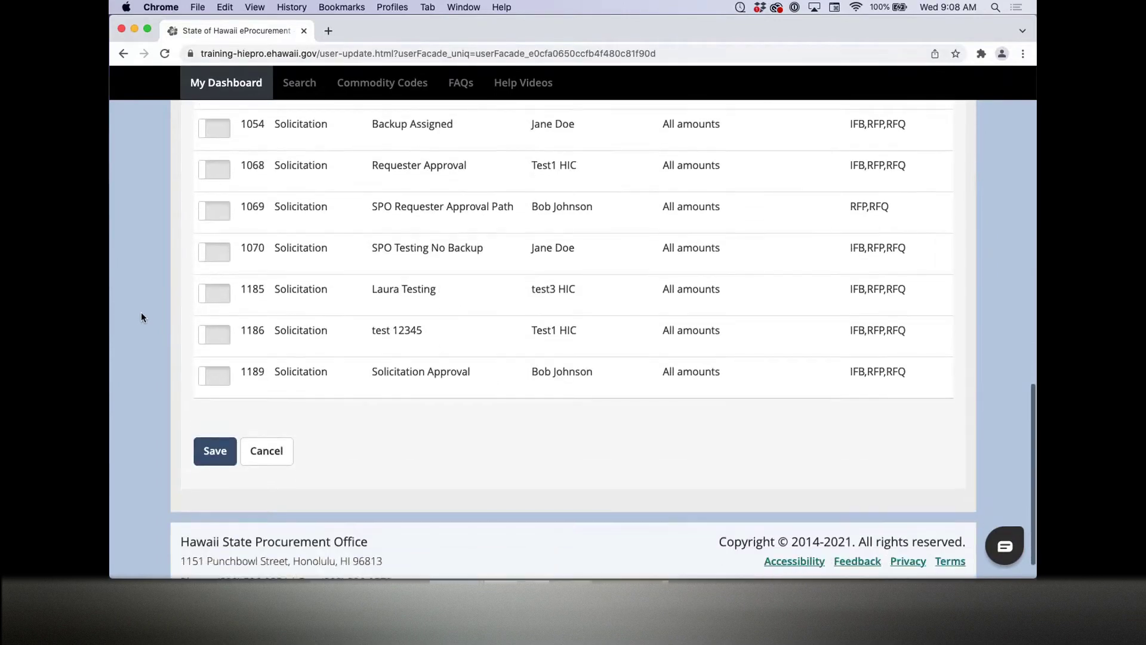
# Step: Save the test buyer's settings and scroll to its active SPO Buyer row in Results
pyautogui.click(210, 459)
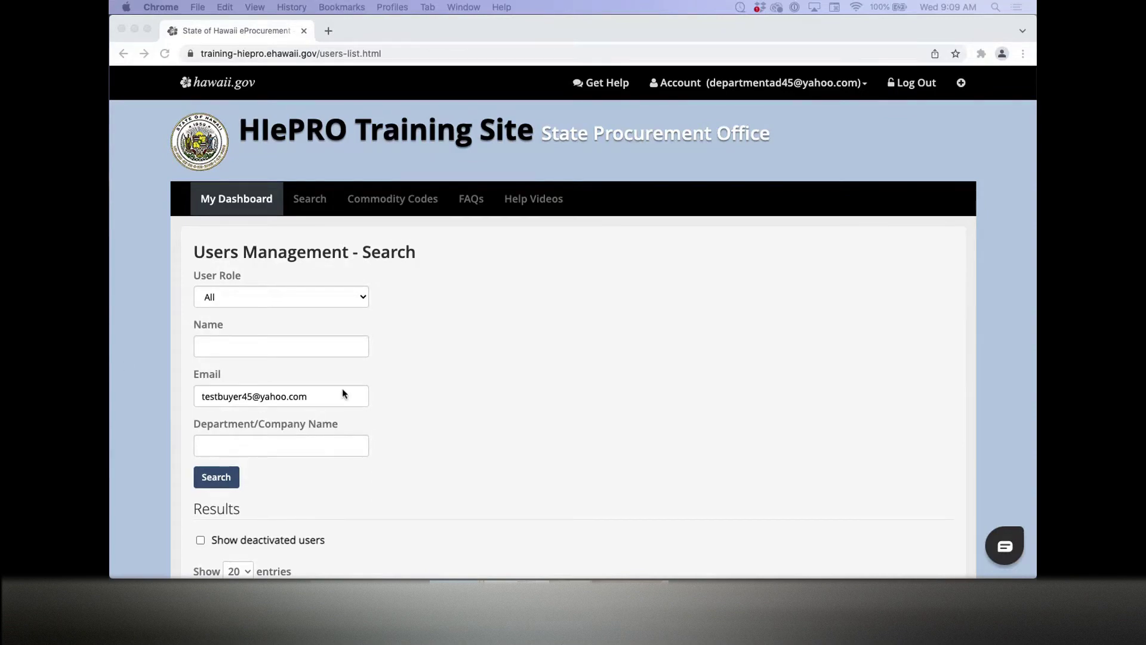
pyautogui.scroll(-5, 367, 389)
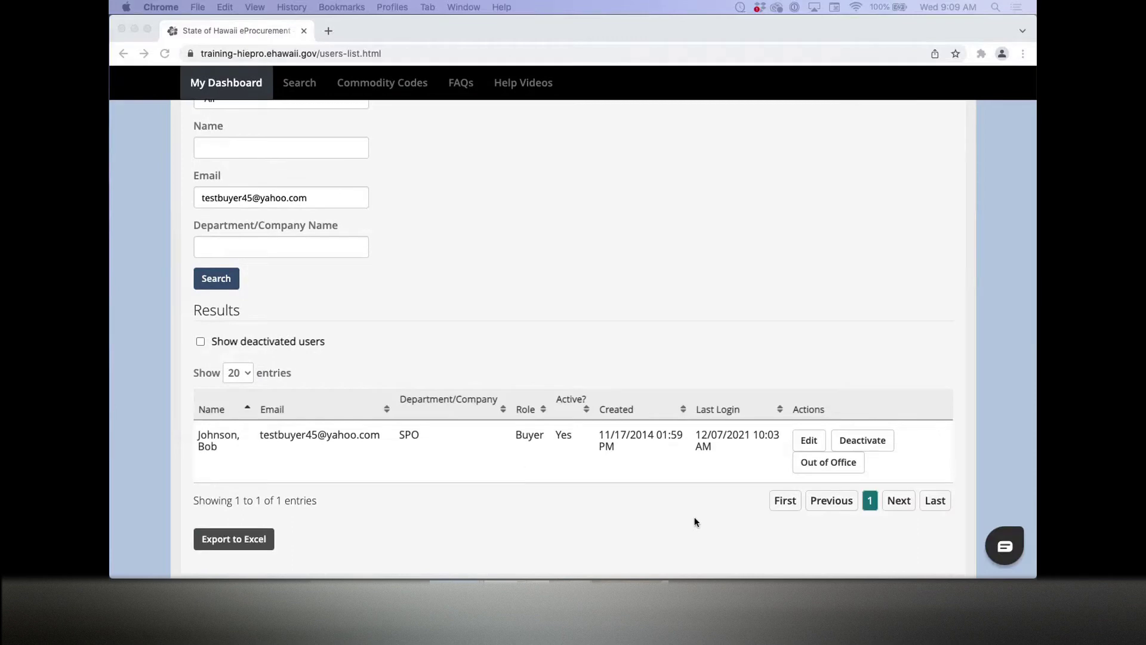
pyautogui.click(695, 521)
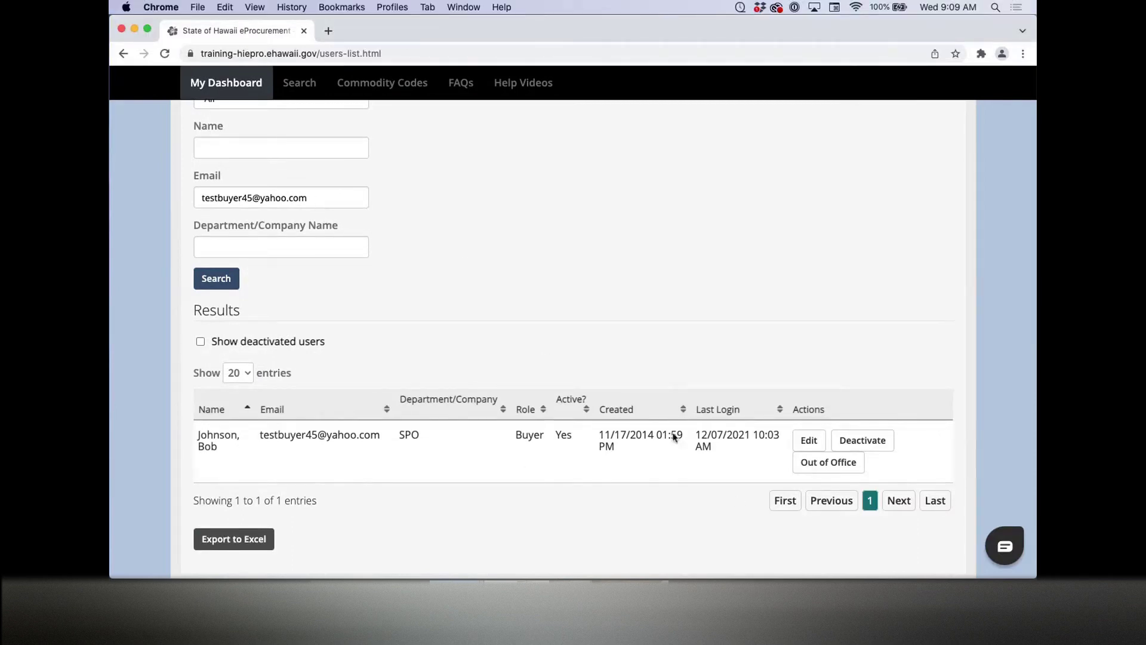
# Step: Mark the test buyer Out of Office with another SPO buyer as backup, and continue
pyautogui.click(830, 463)
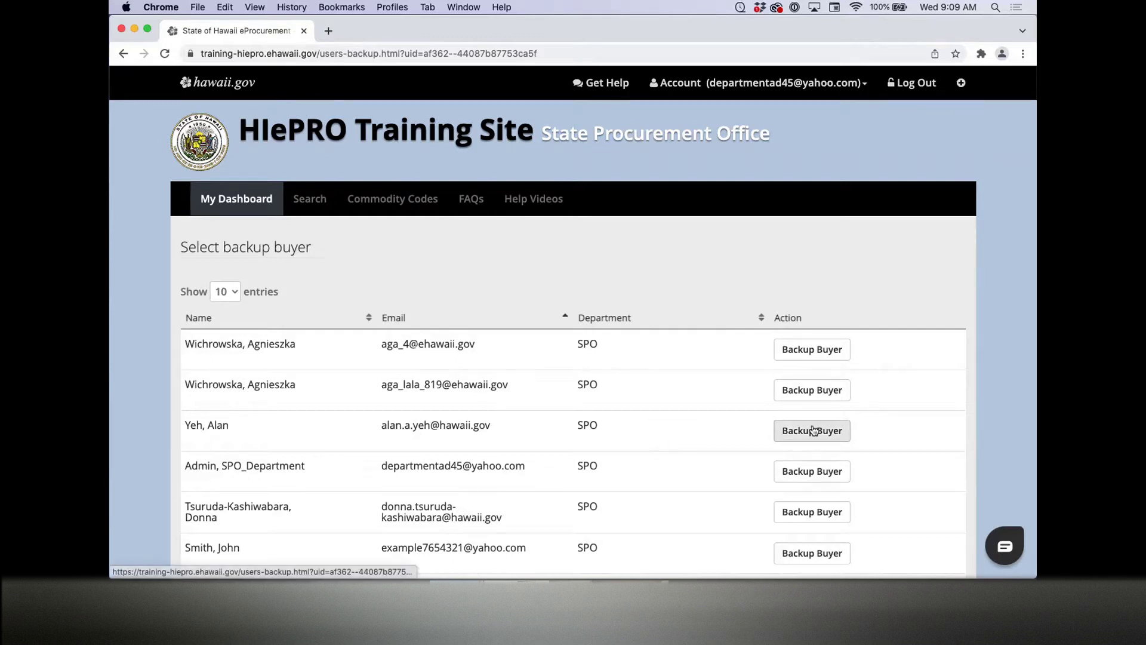
pyautogui.click(780, 430)
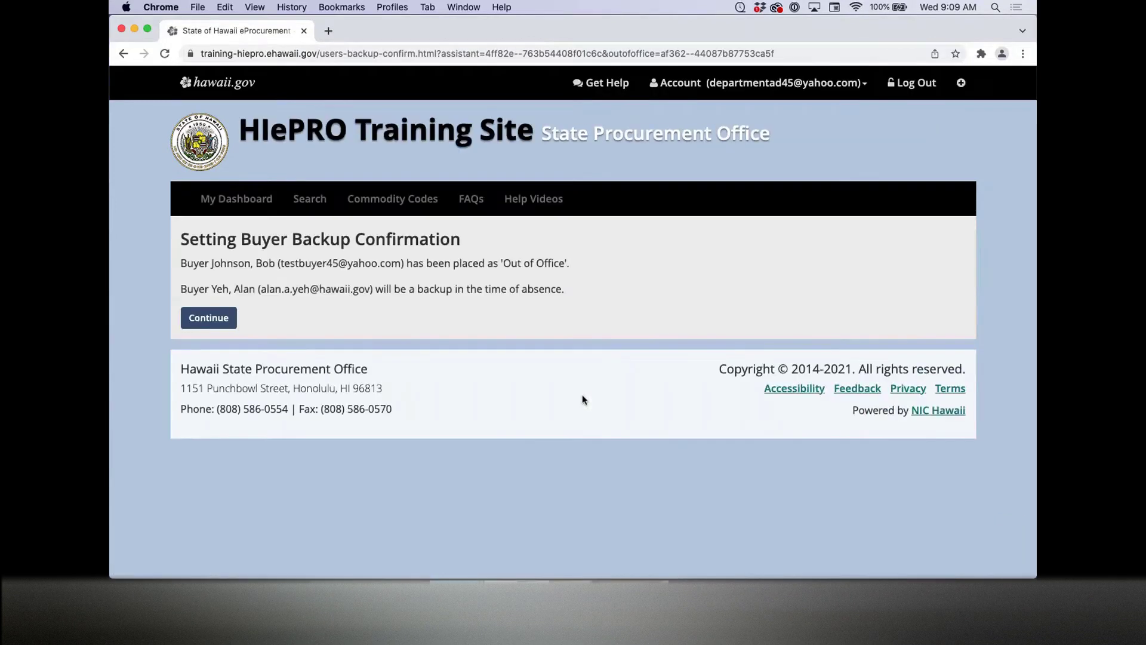
pyautogui.click(209, 317)
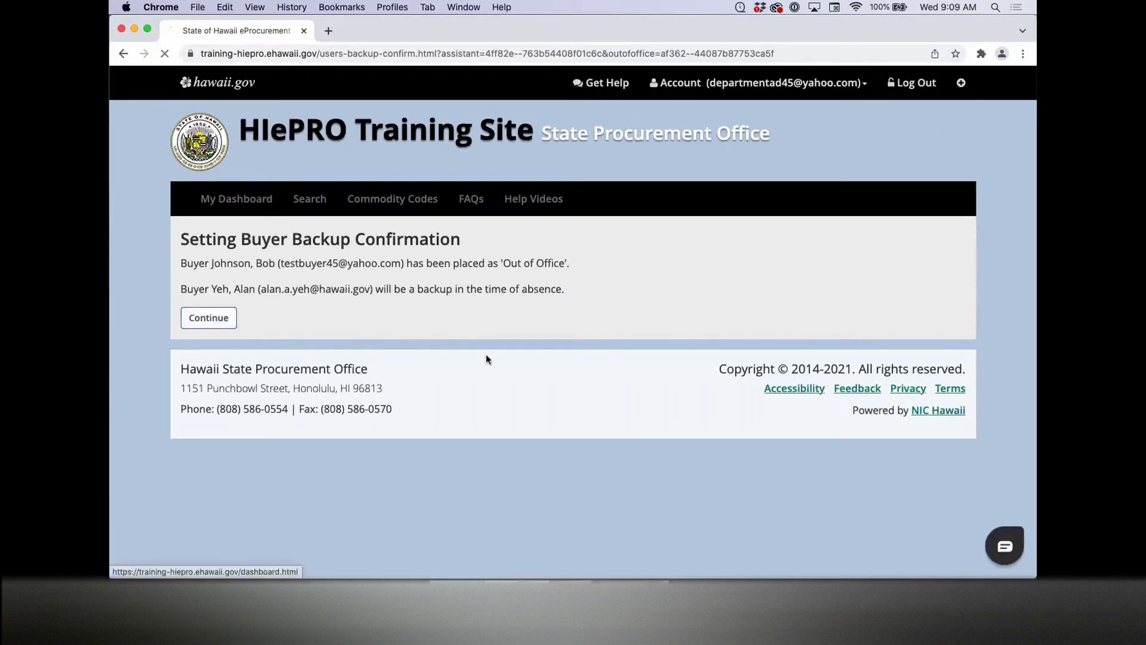
# Step: Search Buyer Management by the test buyer's email and mark that buyer back in office
pyautogui.scroll(-8, 496, 356)
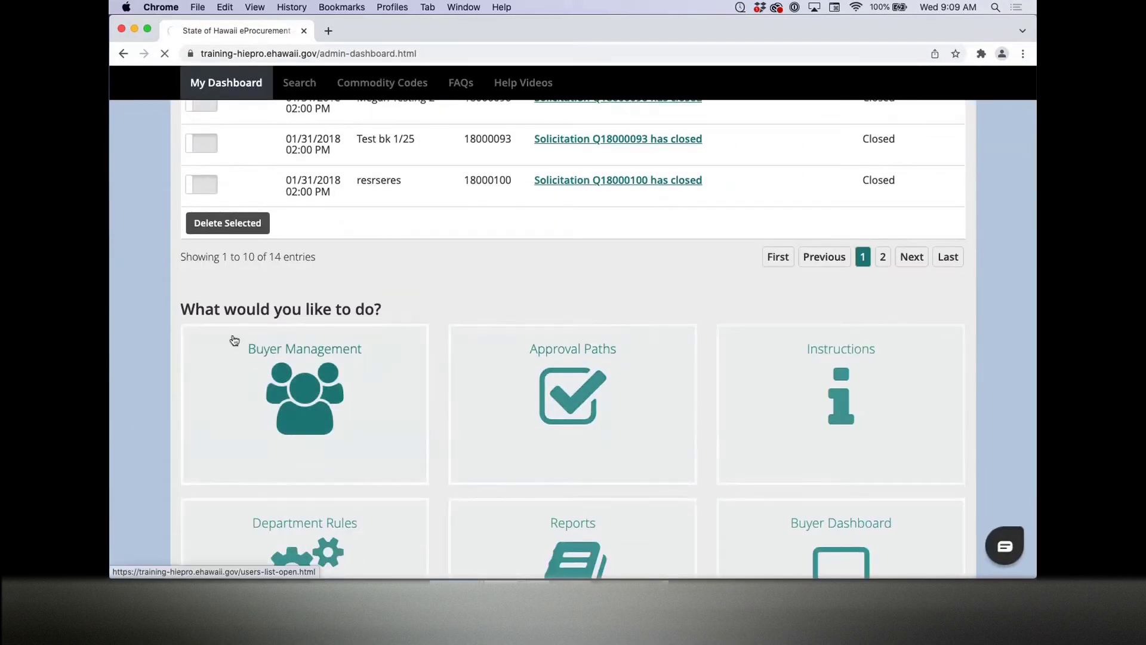
pyautogui.click(233, 342)
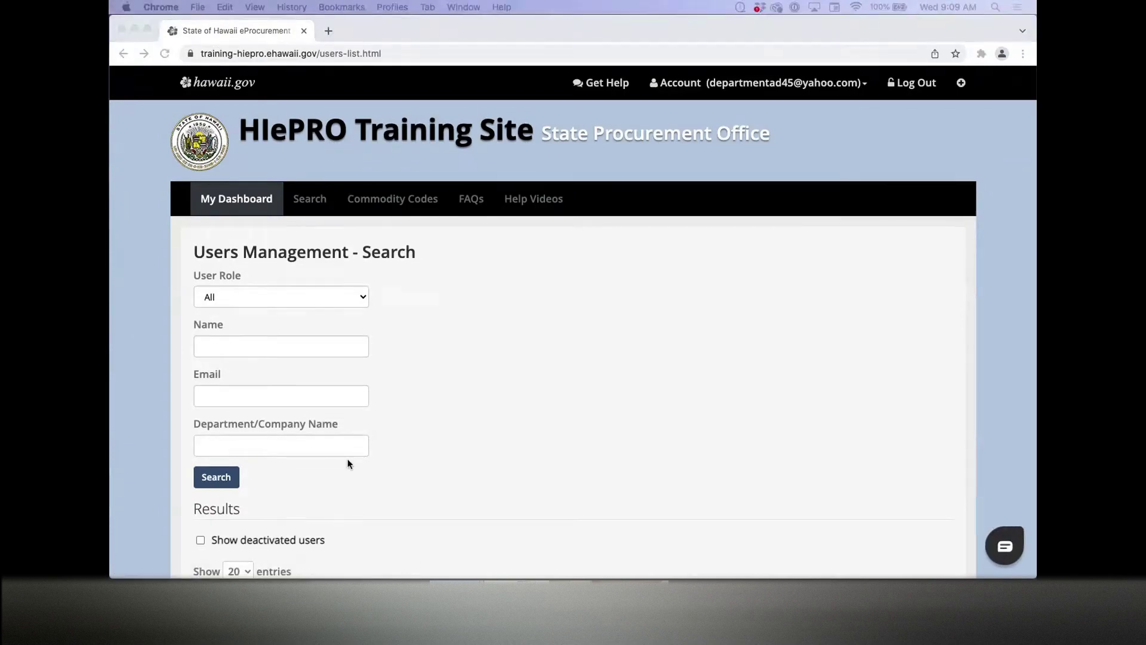
pyautogui.click(358, 396)
pyautogui.press('super+v')
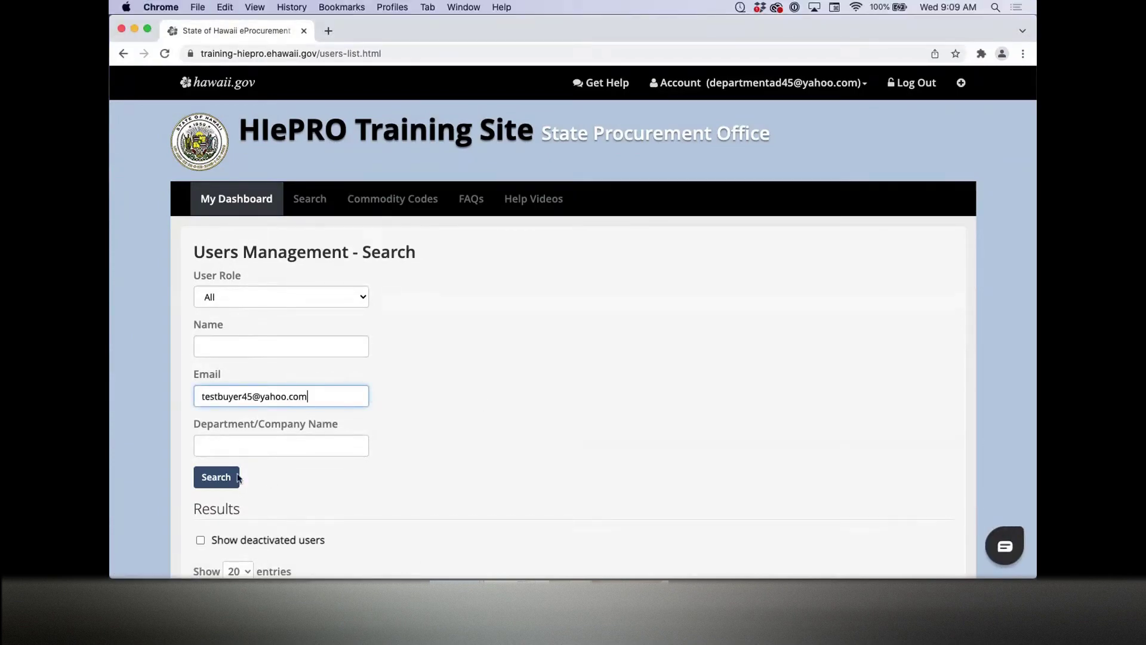
pyautogui.click(239, 477)
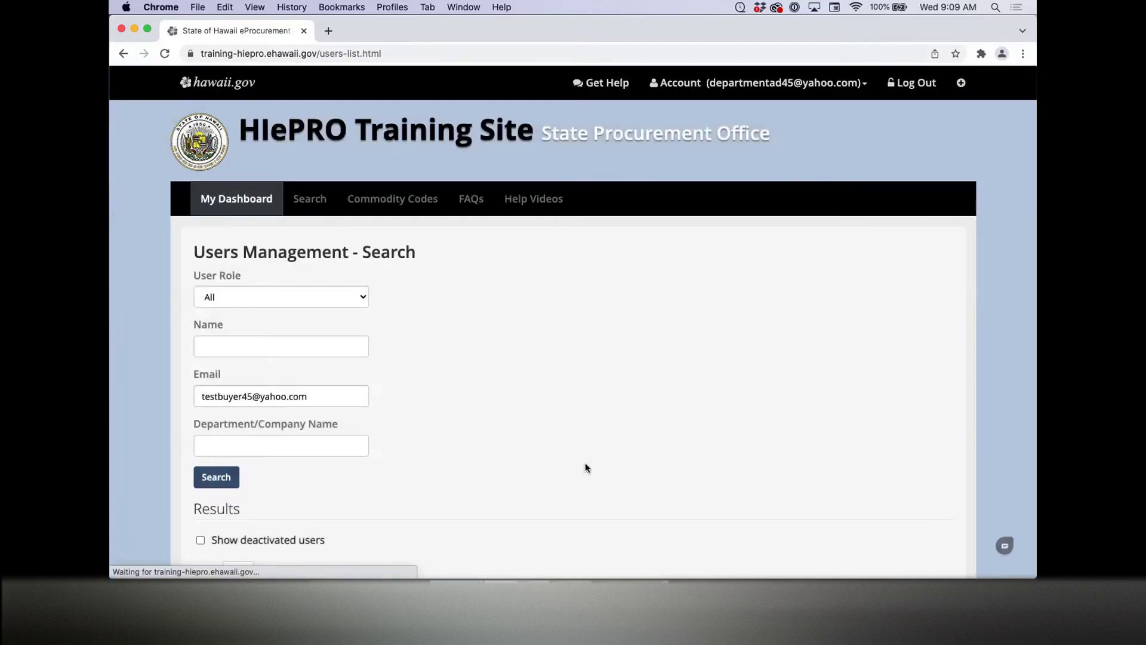
pyautogui.scroll(-4, 586, 465)
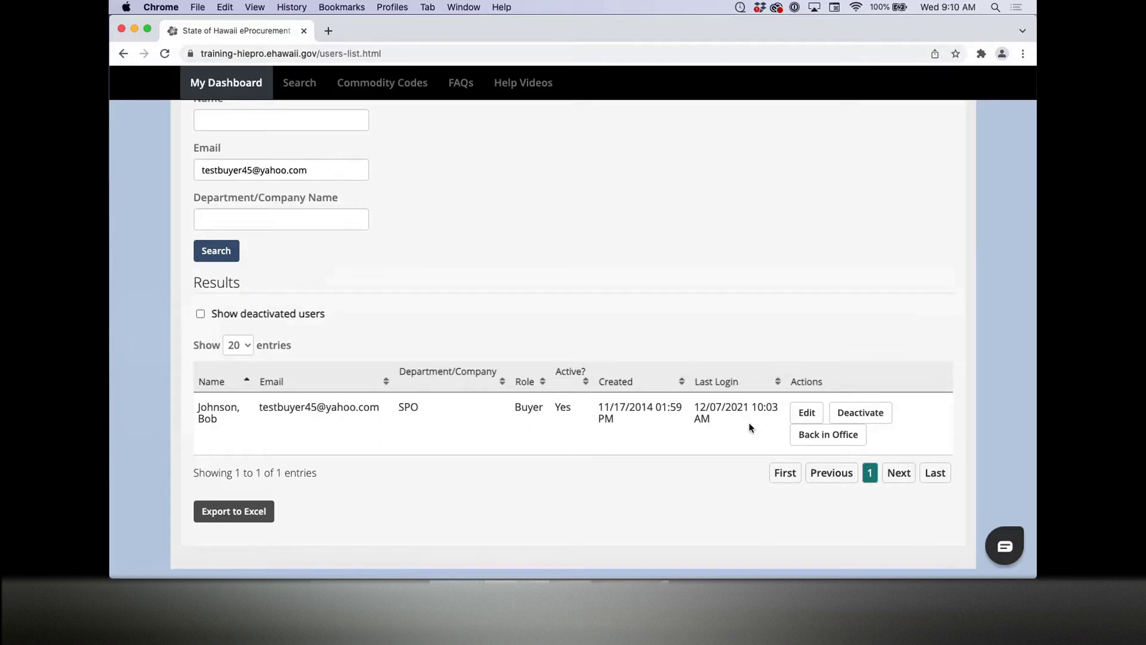
pyautogui.click(830, 434)
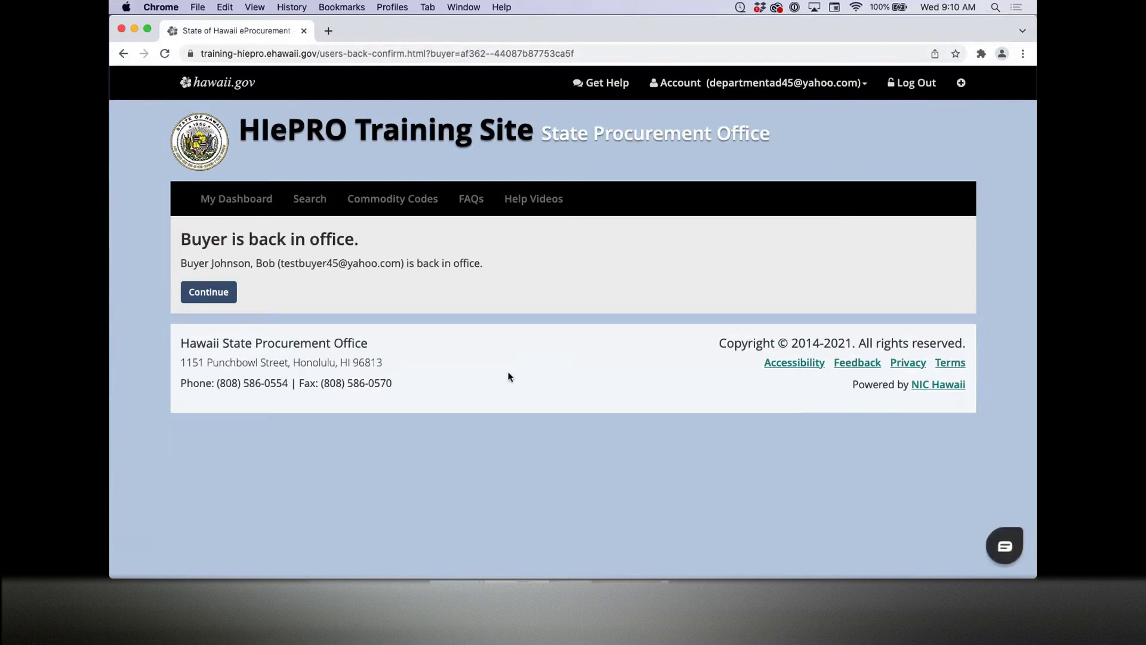
# Step: Confirm the back-in-office change and paste the test buyer's email into Buyer Management's Email filter
pyautogui.click(203, 291)
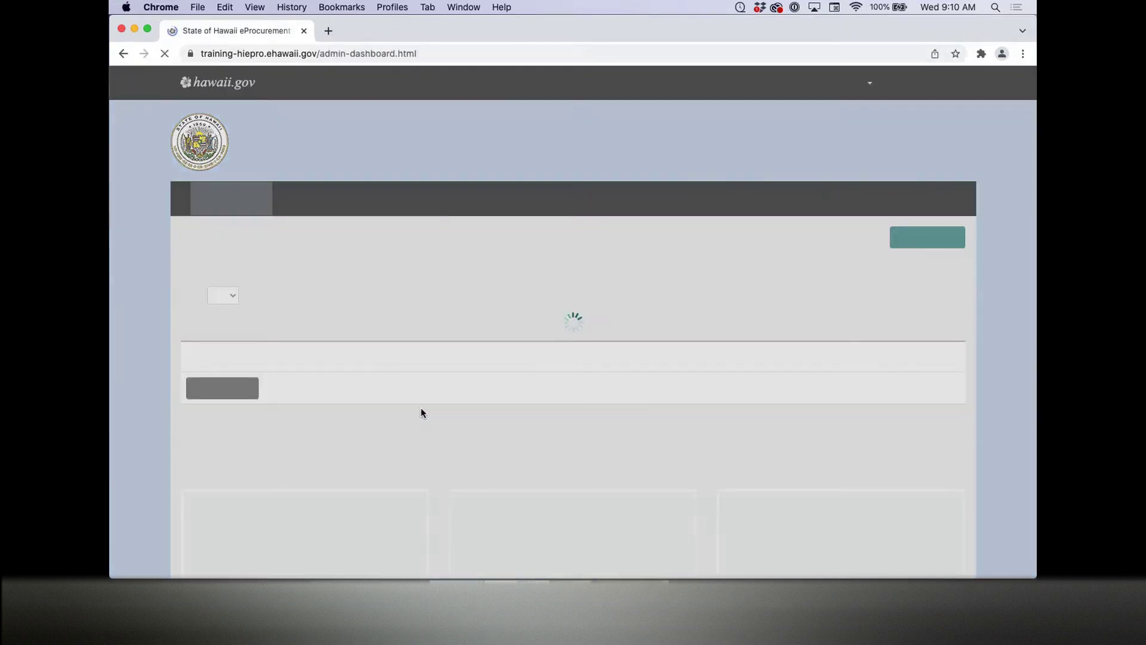
pyautogui.scroll(-5, 421, 409)
pyautogui.scroll(-4, 421, 411)
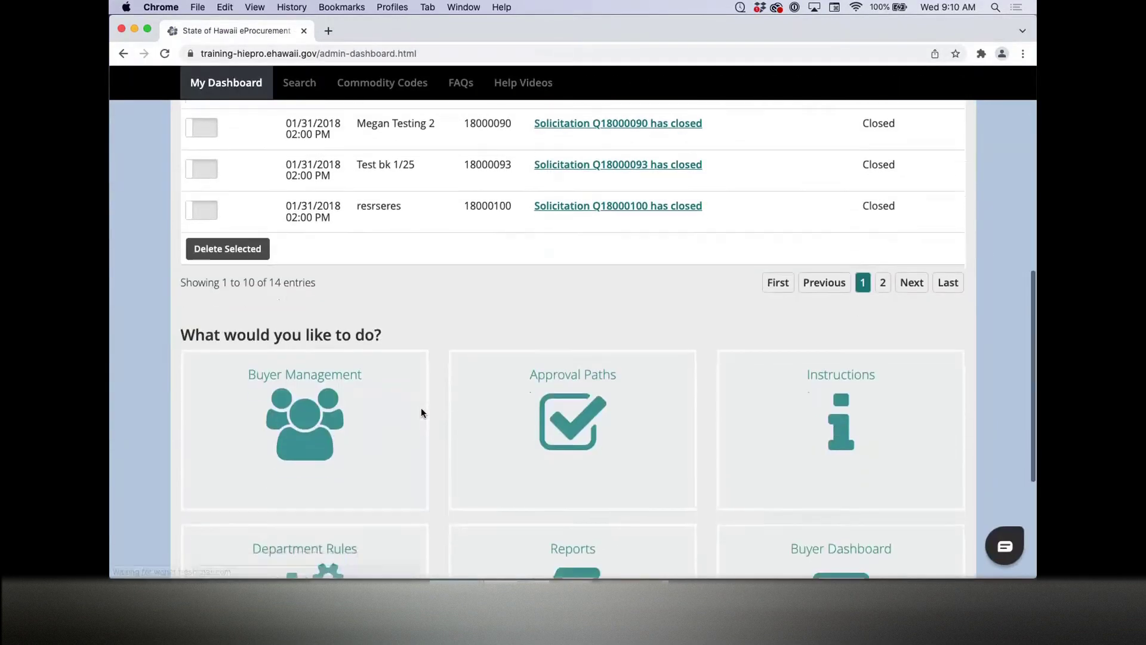
pyautogui.click(377, 411)
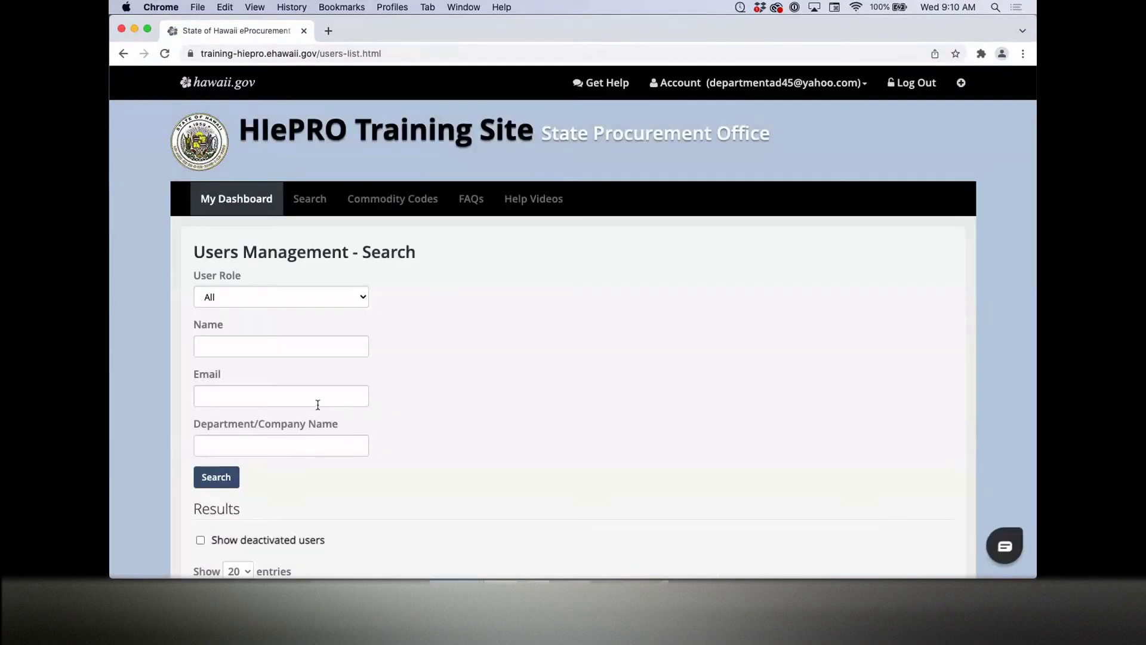
pyautogui.click(317, 402)
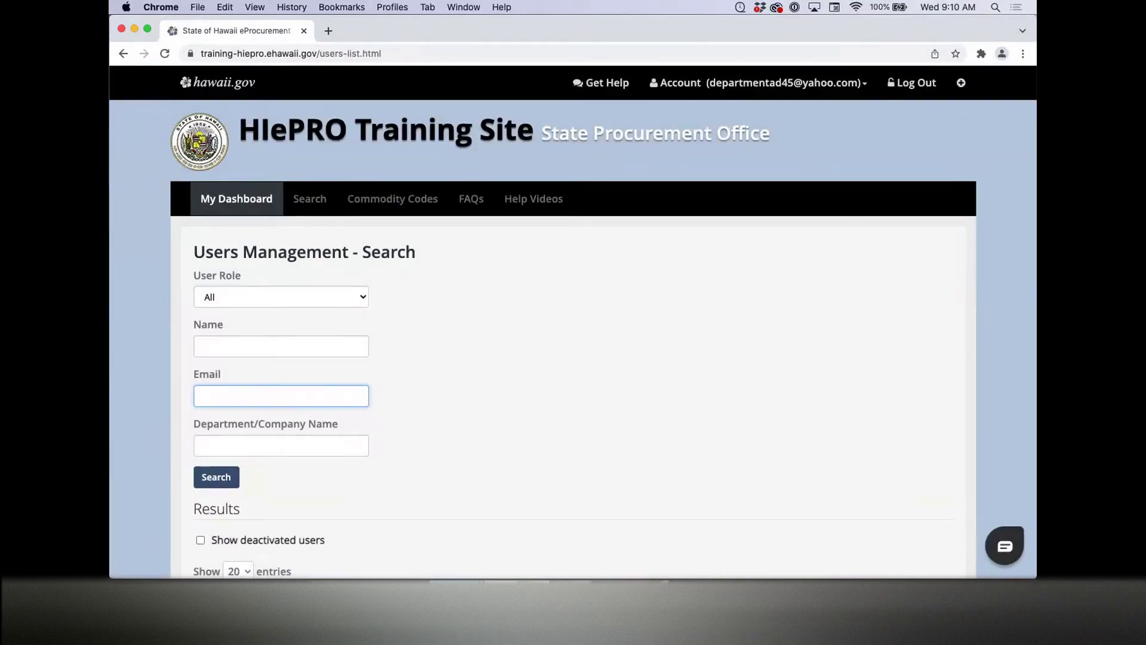
pyautogui.press('super+v')
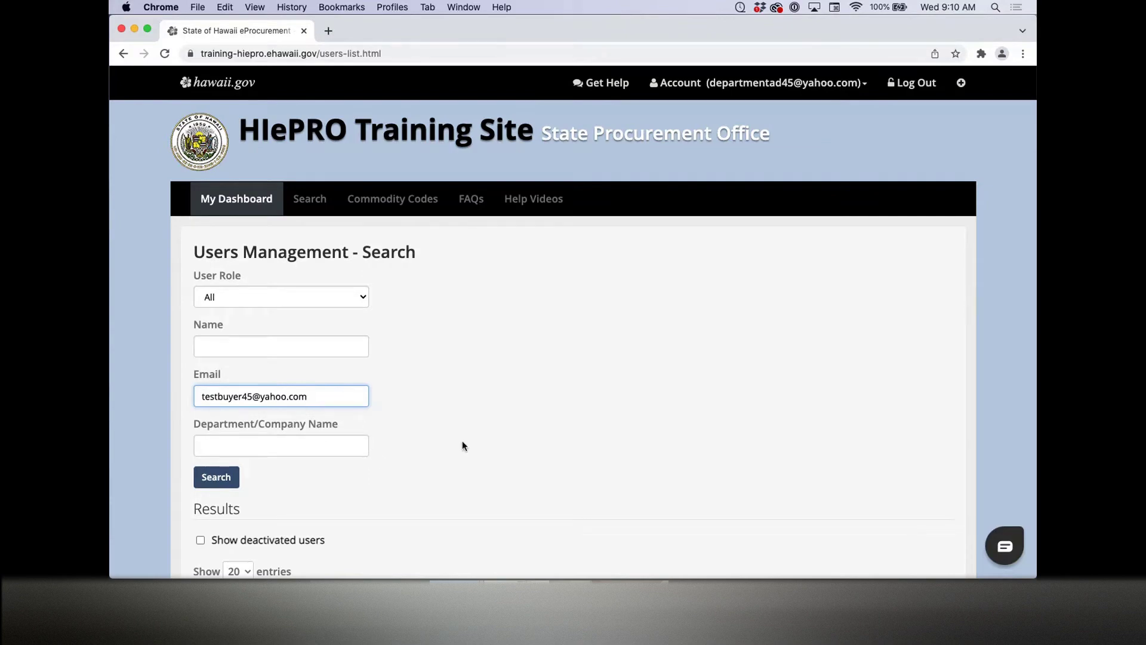
# Step: Run the email search and deactivate the test buyer's account in the results
pyautogui.click(228, 476)
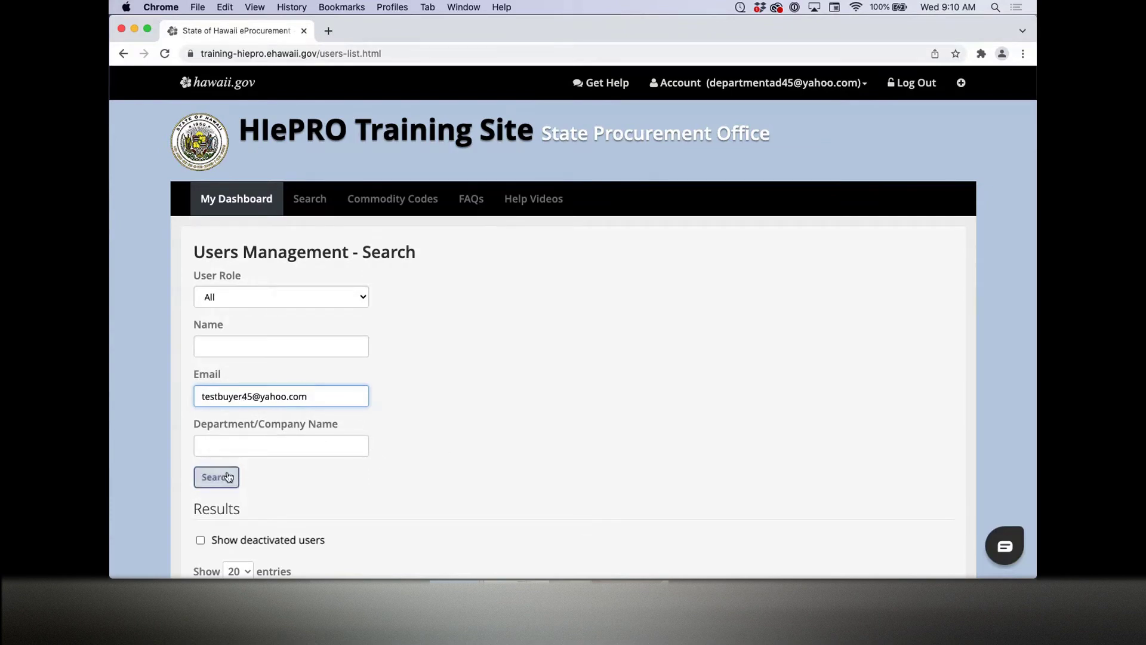
pyautogui.scroll(-3, 646, 466)
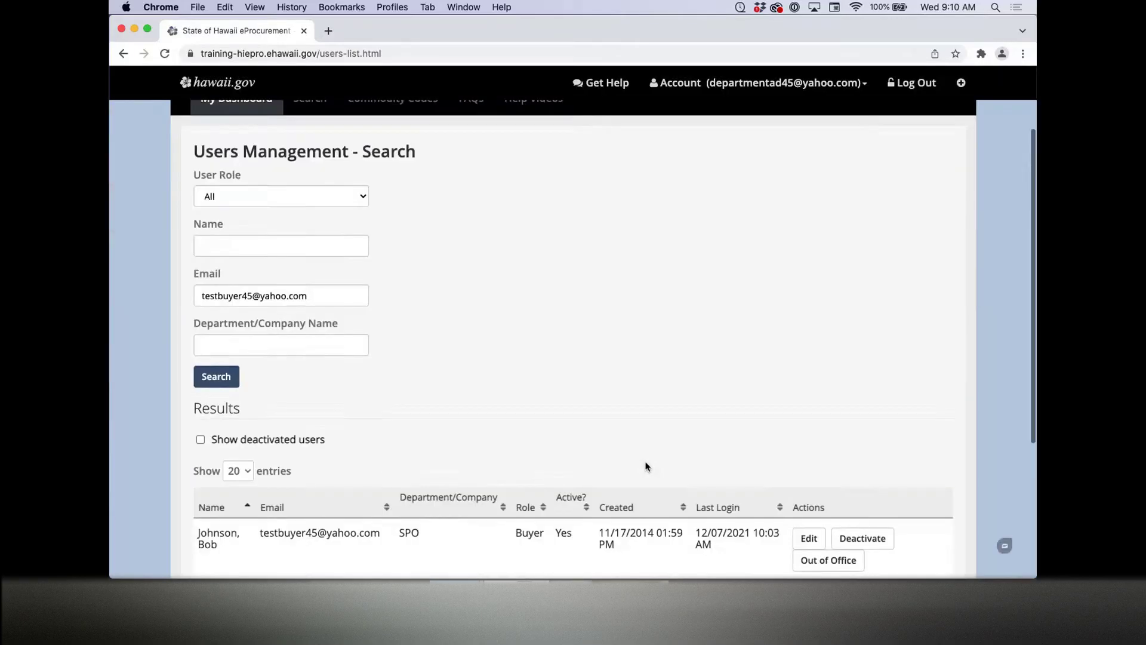
pyautogui.scroll(-3, 646, 466)
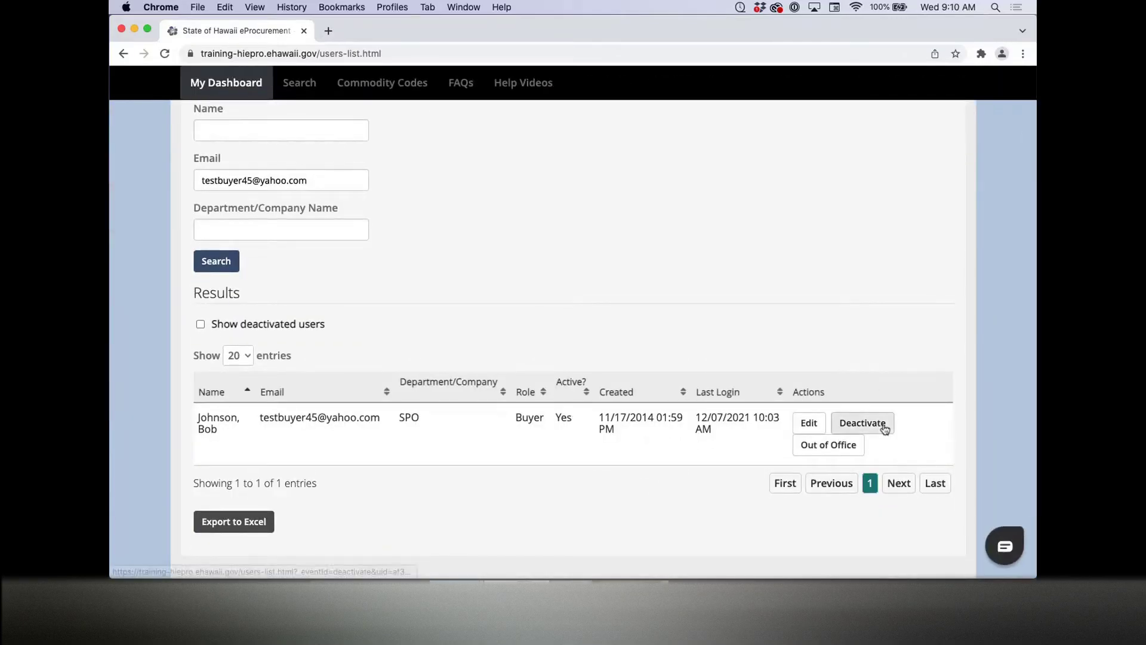
pyautogui.click(884, 430)
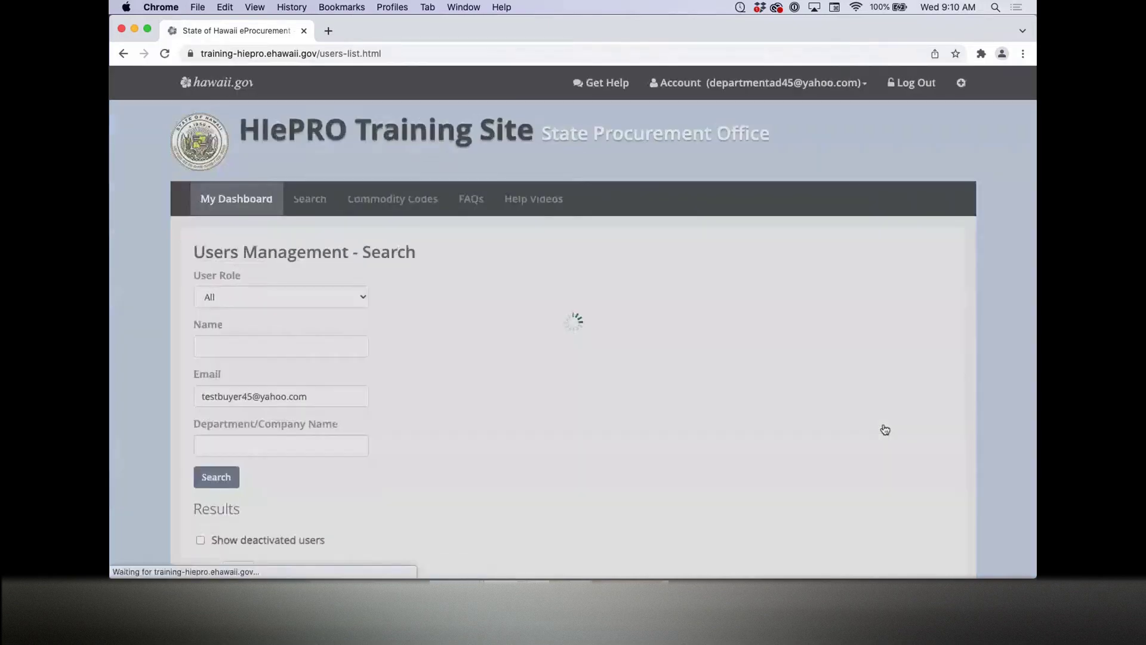
pyautogui.scroll(-5, 496, 436)
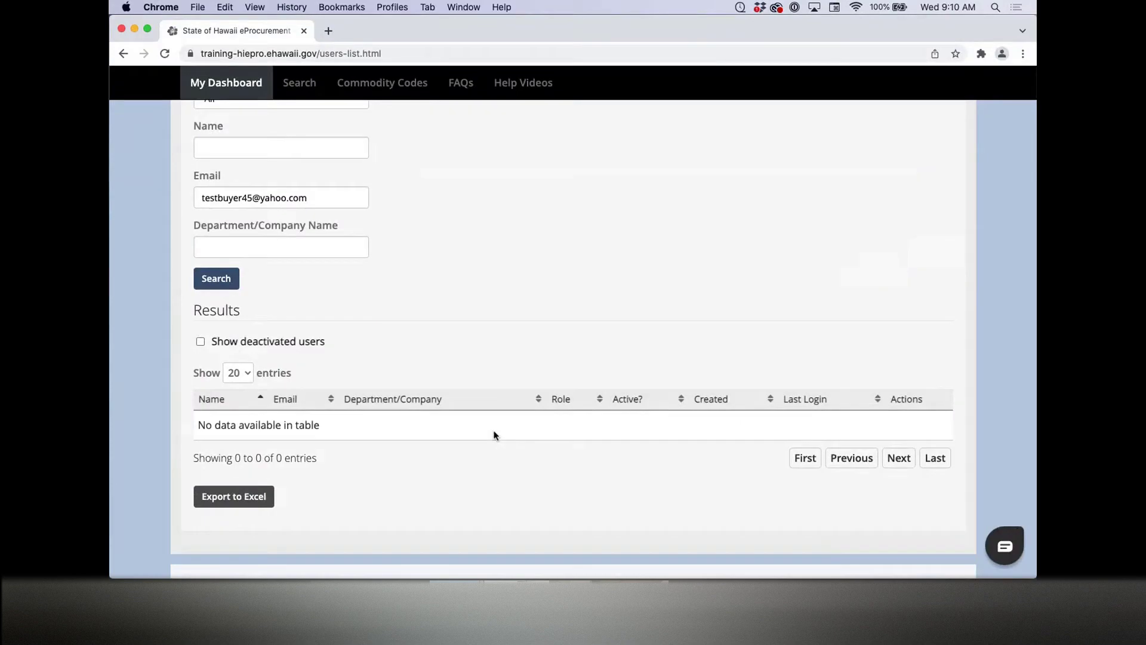
pyautogui.scroll(1, 494, 435)
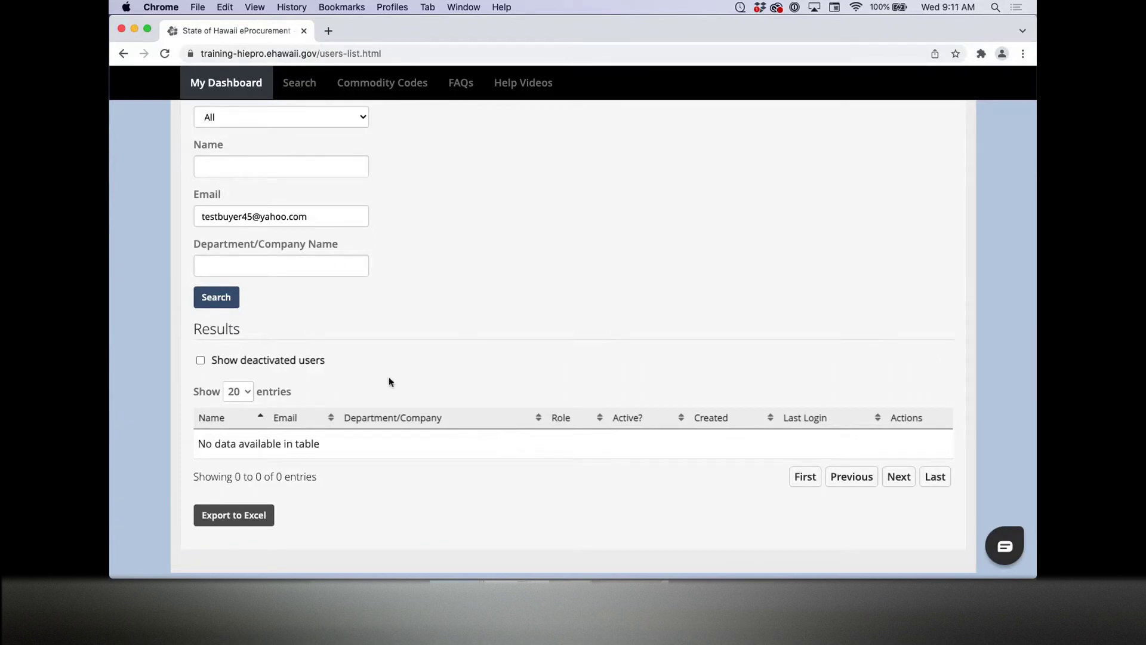
# Step: Include deactivated users, reactivate the test buyer's account, and empty the Email search field
pyautogui.click(200, 360)
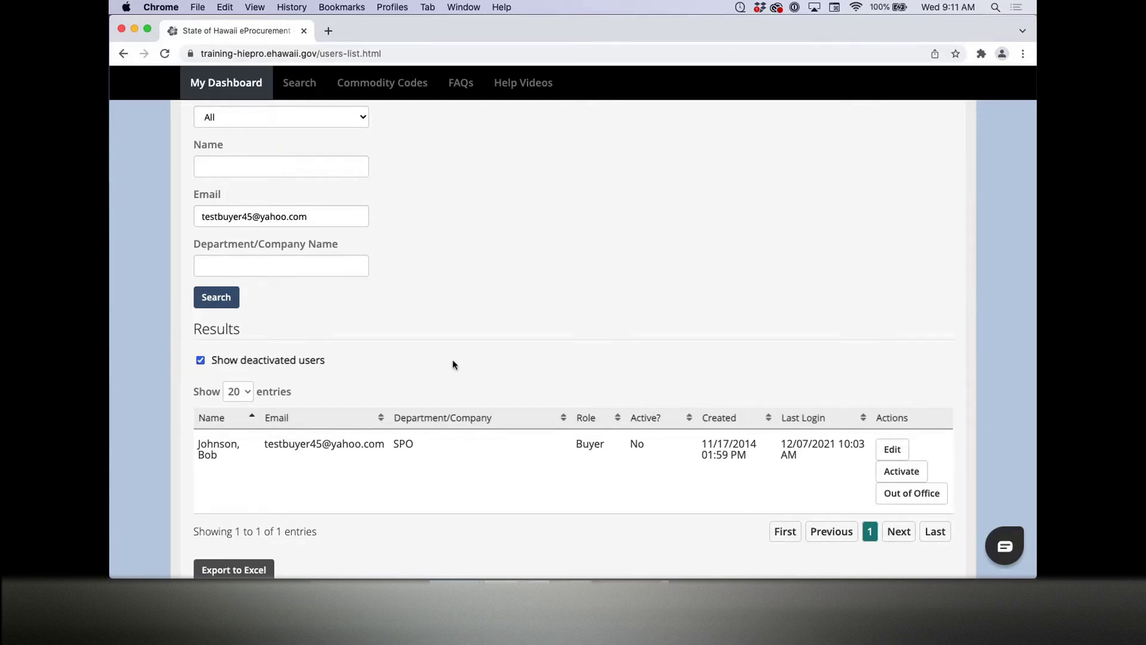
pyautogui.click(905, 473)
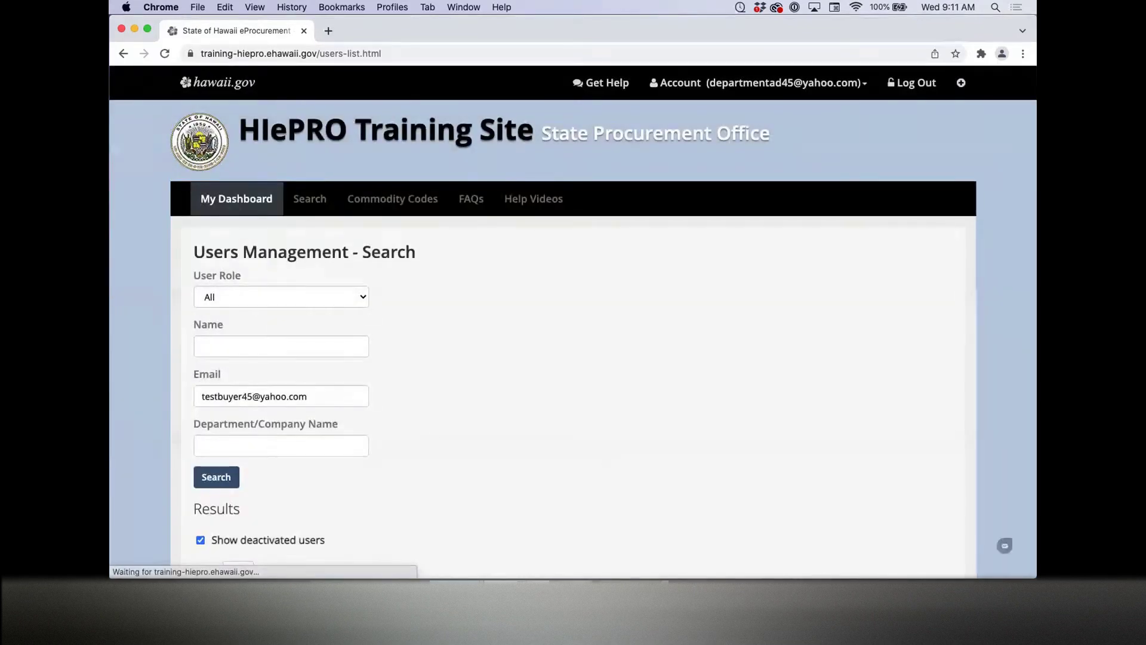
pyautogui.tripleClick(339, 397)
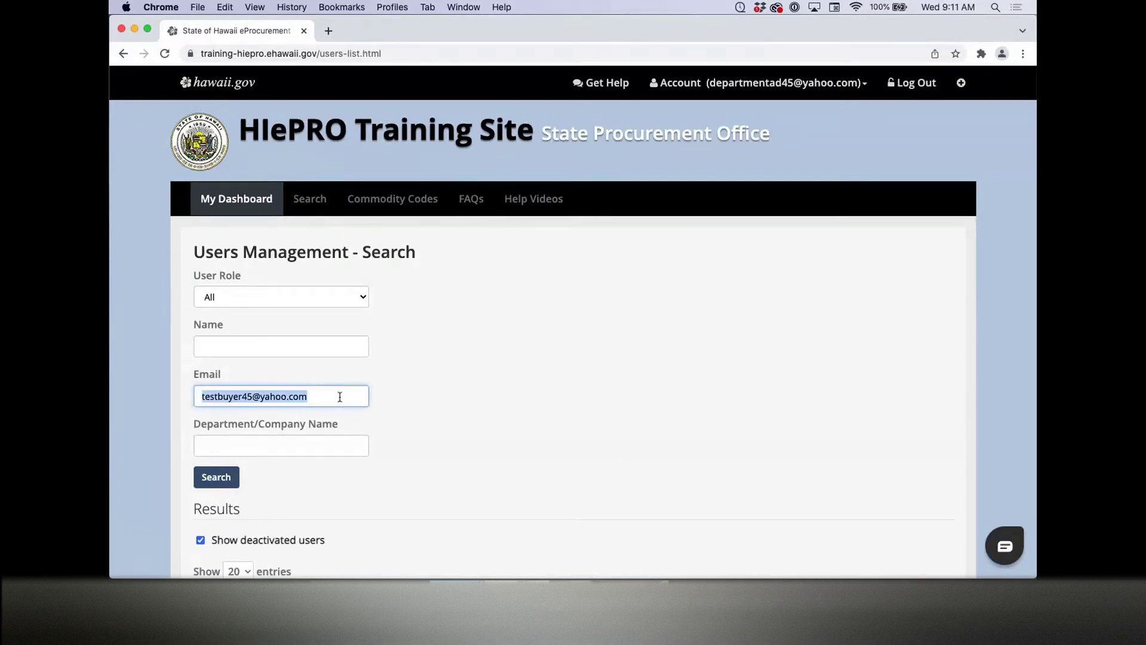
pyautogui.press('BackSpace')
pyautogui.click(430, 395)
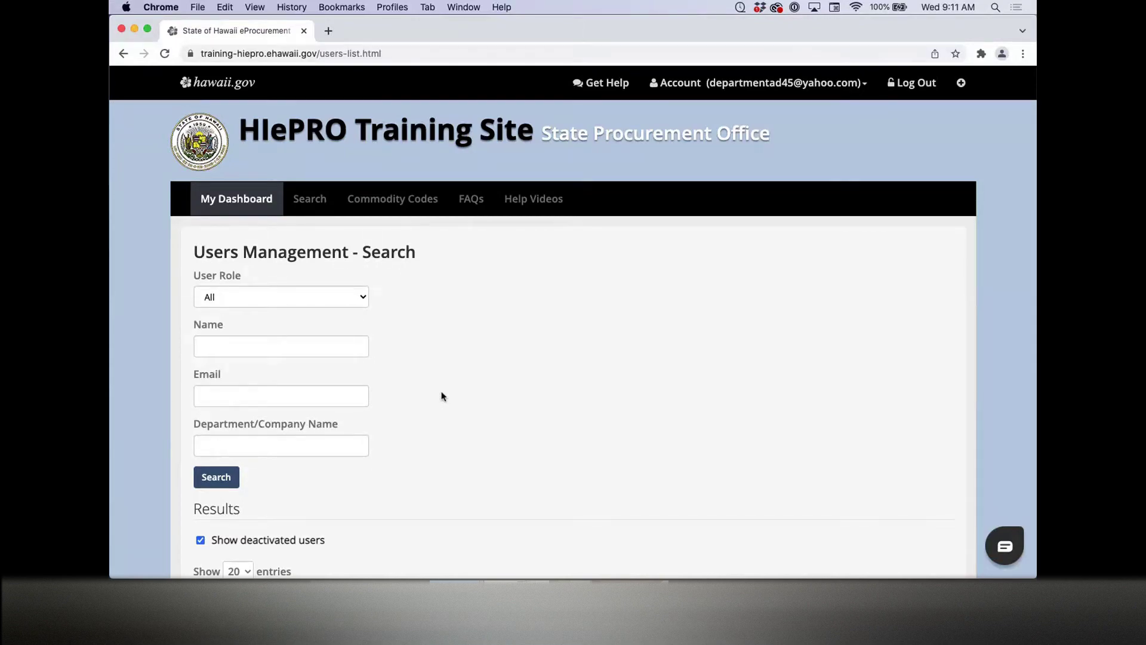
# Step: From the department admin dashboard, go to Approval Paths and start a new approval path
pyautogui.click(242, 210)
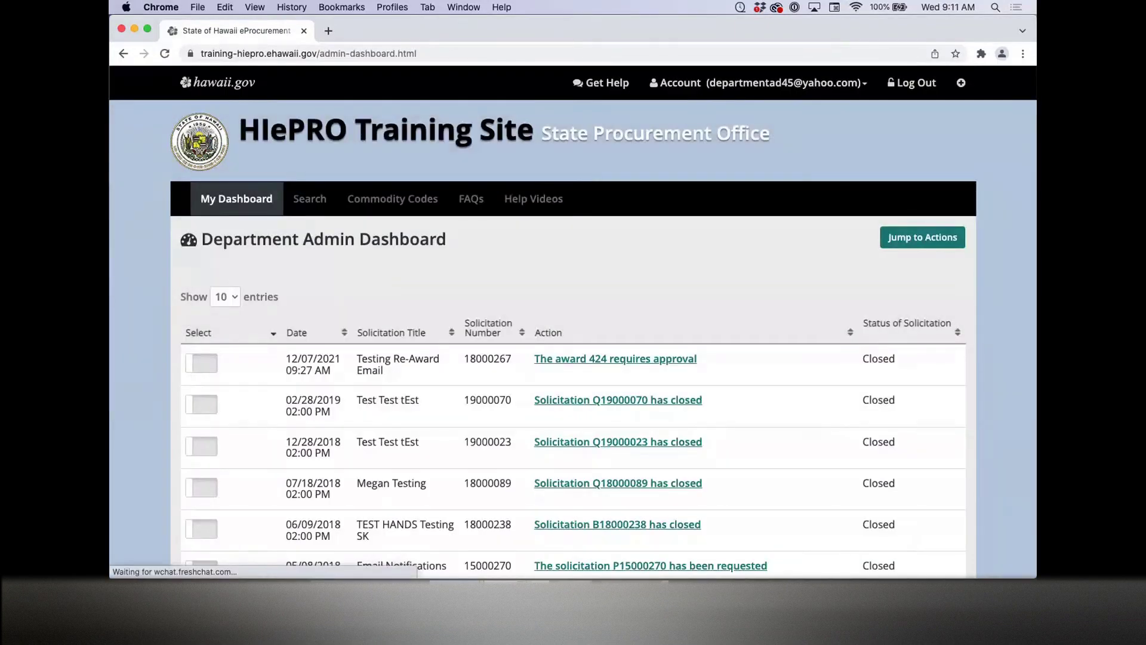
pyautogui.scroll(-10, 298, 423)
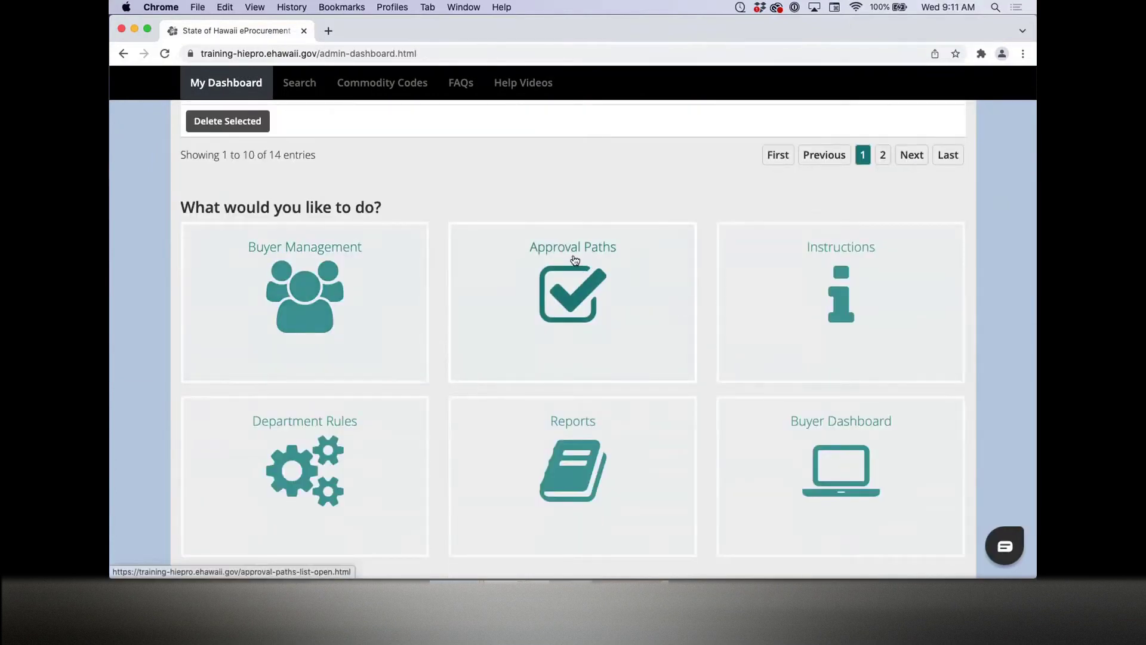
pyautogui.click(574, 260)
pyautogui.scroll(-8, 137, 268)
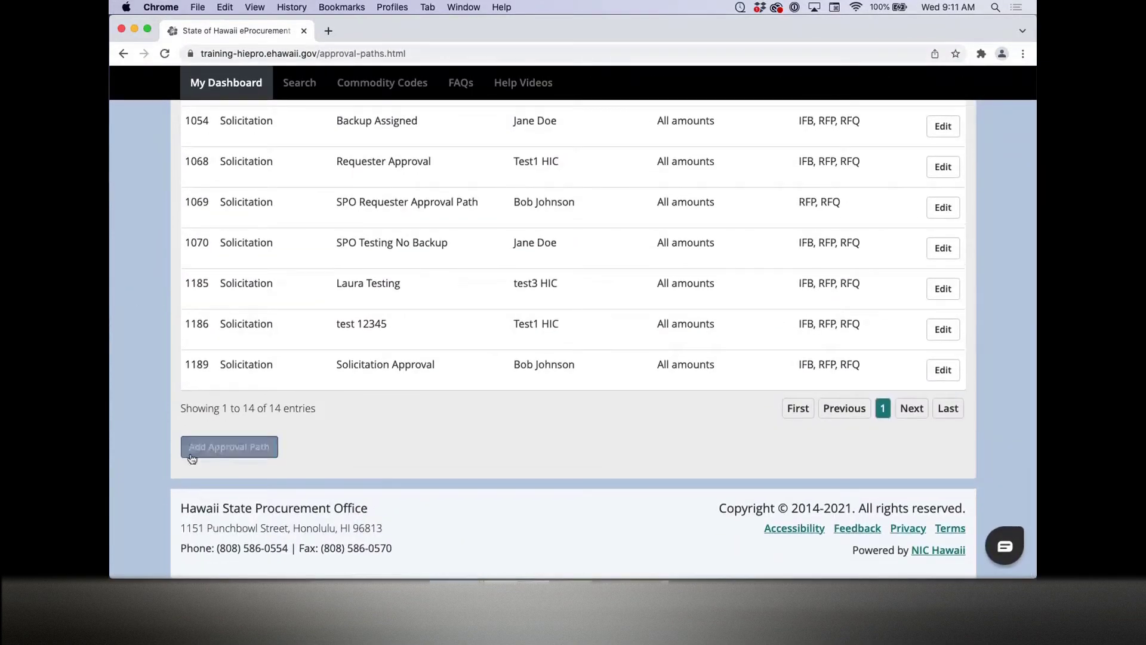
pyautogui.click(249, 455)
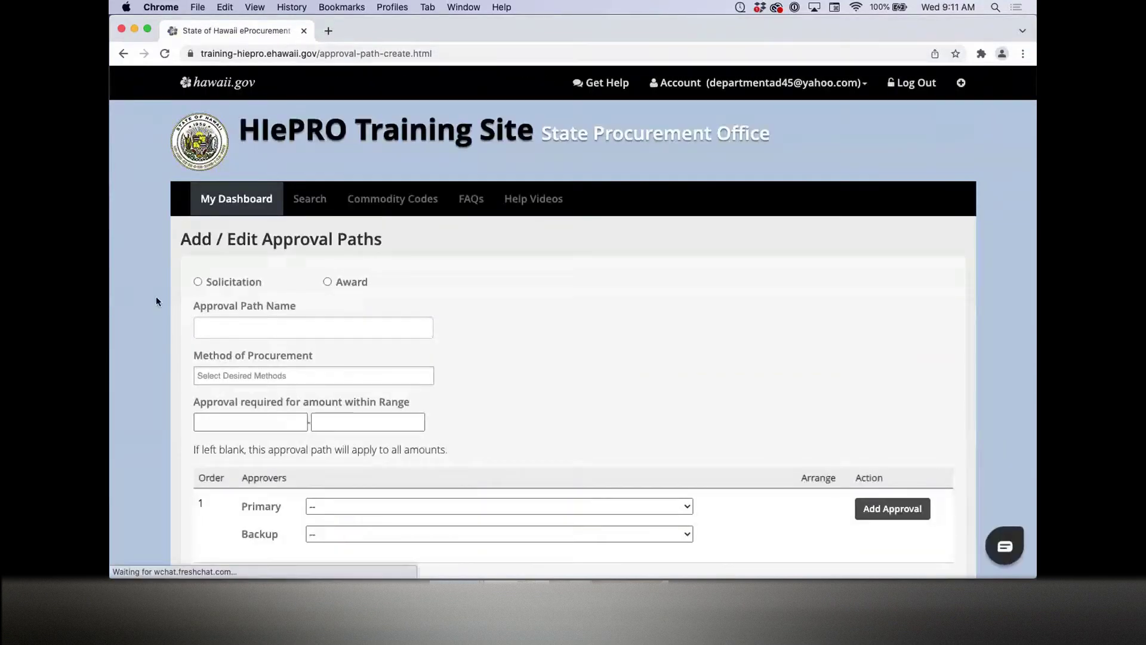
pyautogui.scroll(-1, 156, 299)
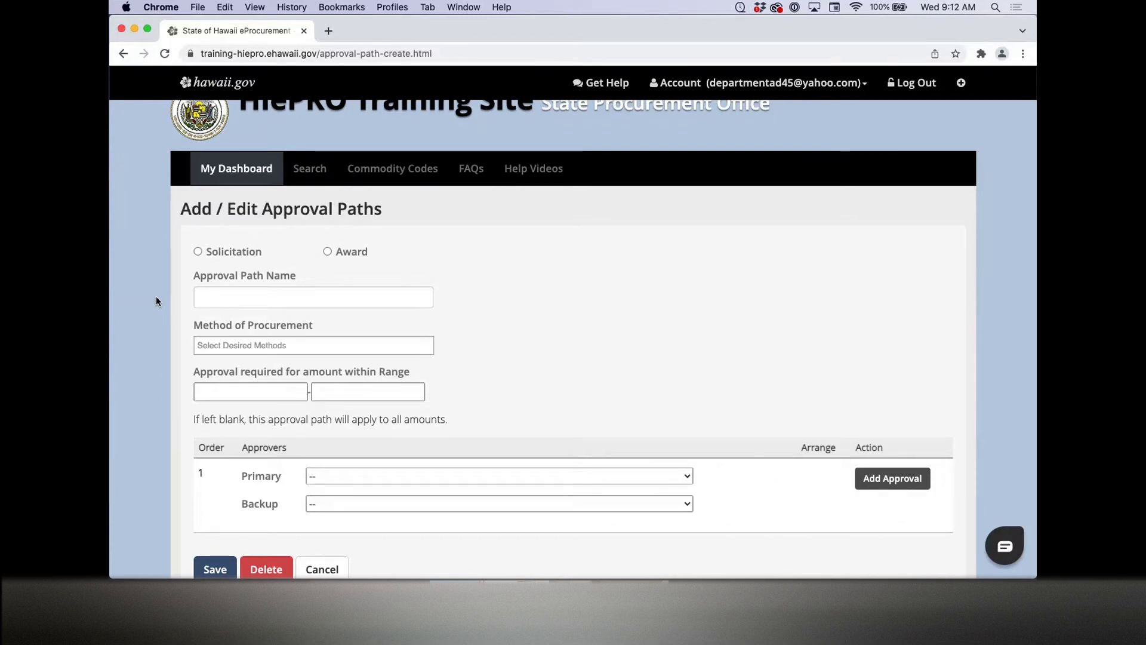
# Step: Make the path a Solicitation type named 'TEST Approval Path'
pyautogui.click(235, 254)
pyautogui.click(234, 297)
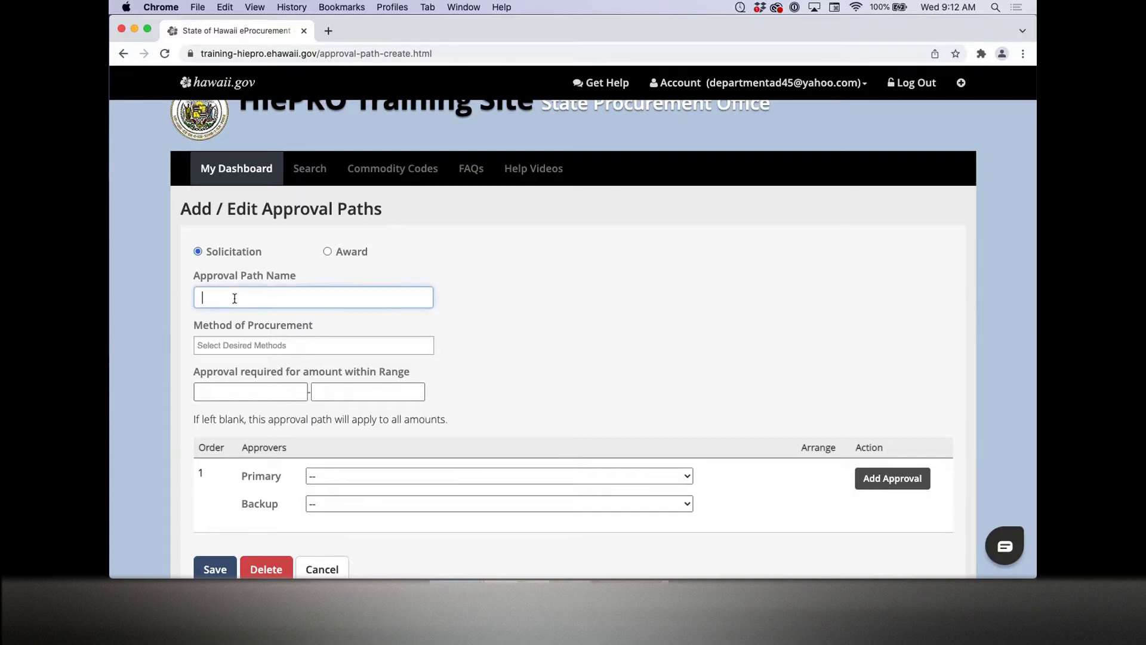
pyautogui.write('TEST')
pyautogui.press('BackSpace')
pyautogui.write('APP')
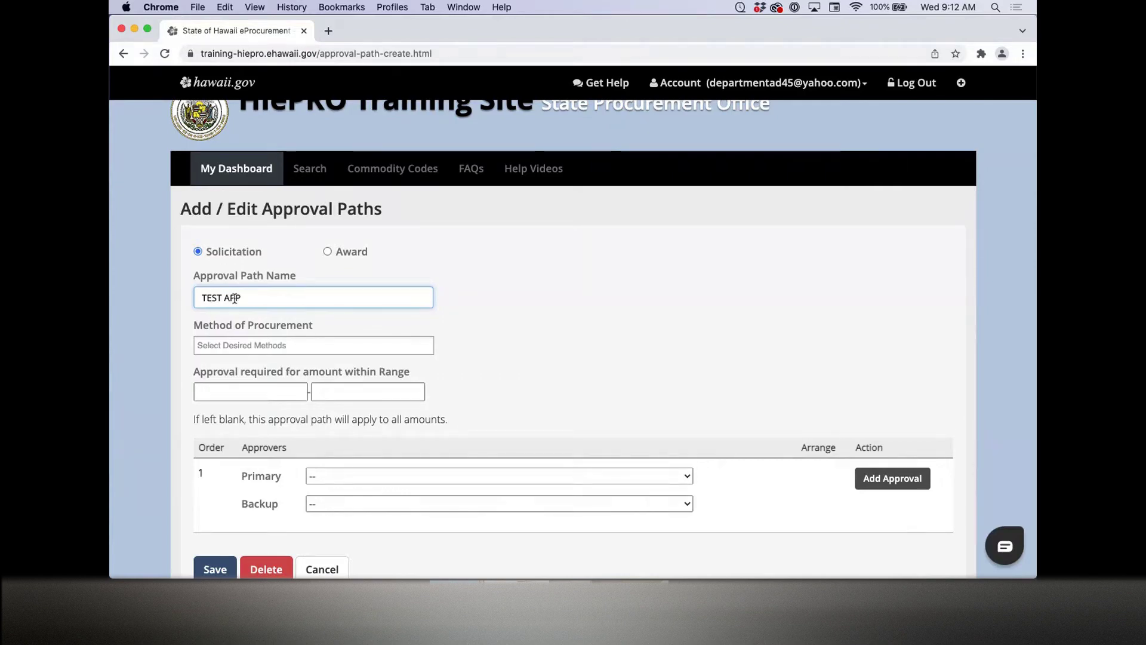
pyautogui.press('BackSpace')
pyautogui.write('pproval Path')
# Step: Choose RFP, RFQ and IFB as the path's Methods of Procurement
pyautogui.click(213, 345)
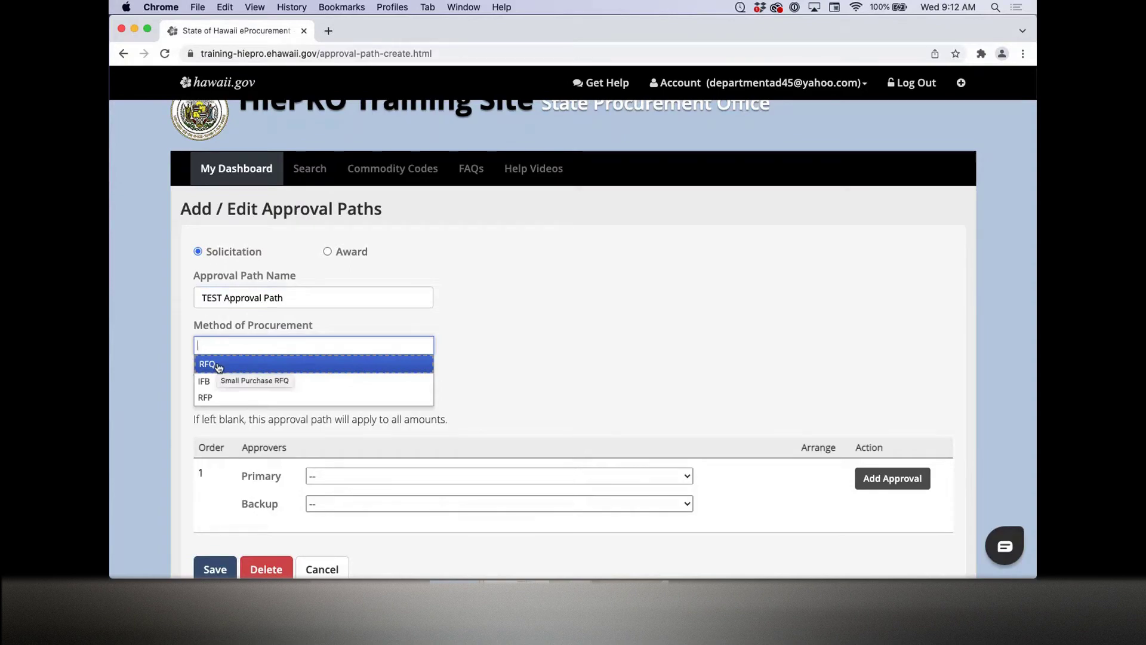
pyautogui.click(218, 365)
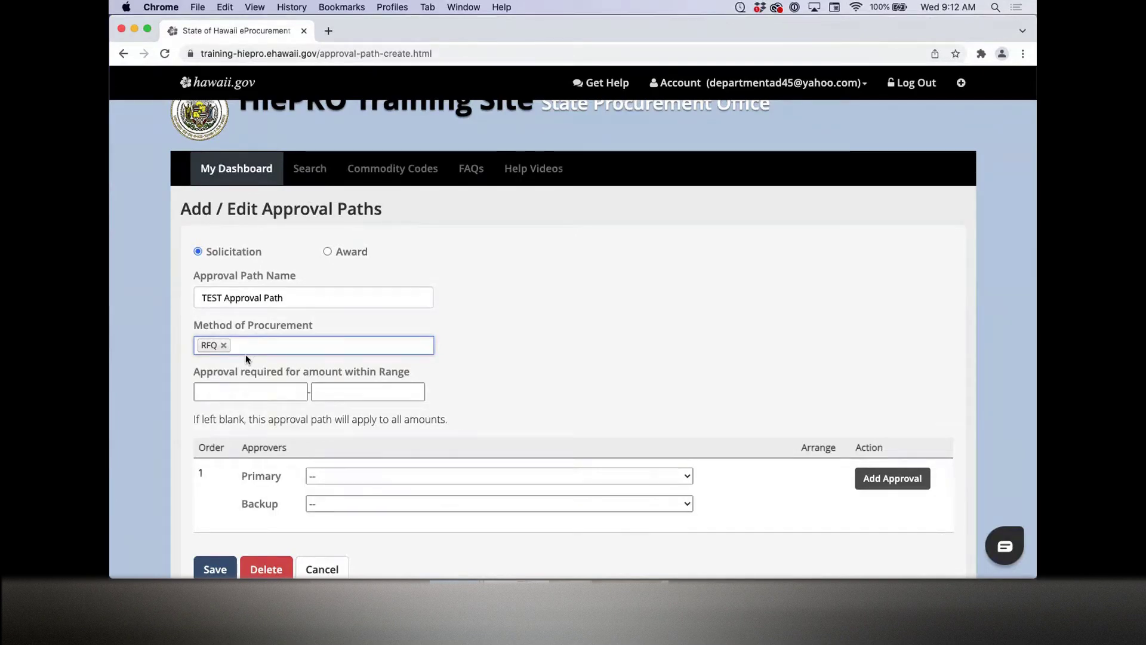
pyautogui.click(224, 345)
pyautogui.click(228, 349)
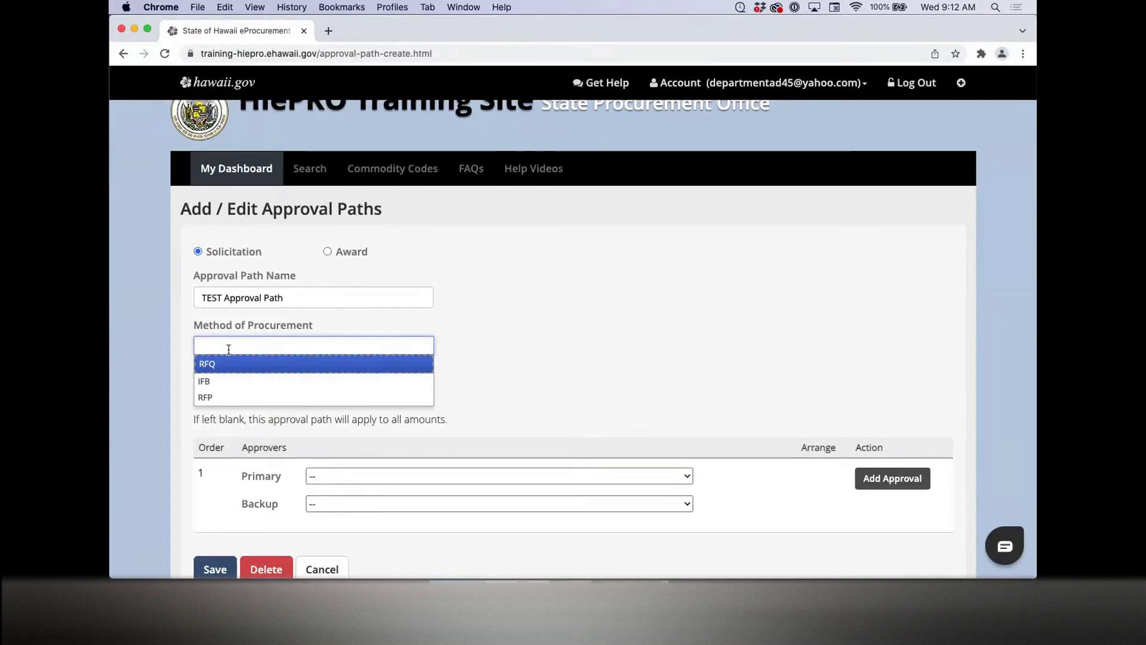
pyautogui.click(226, 397)
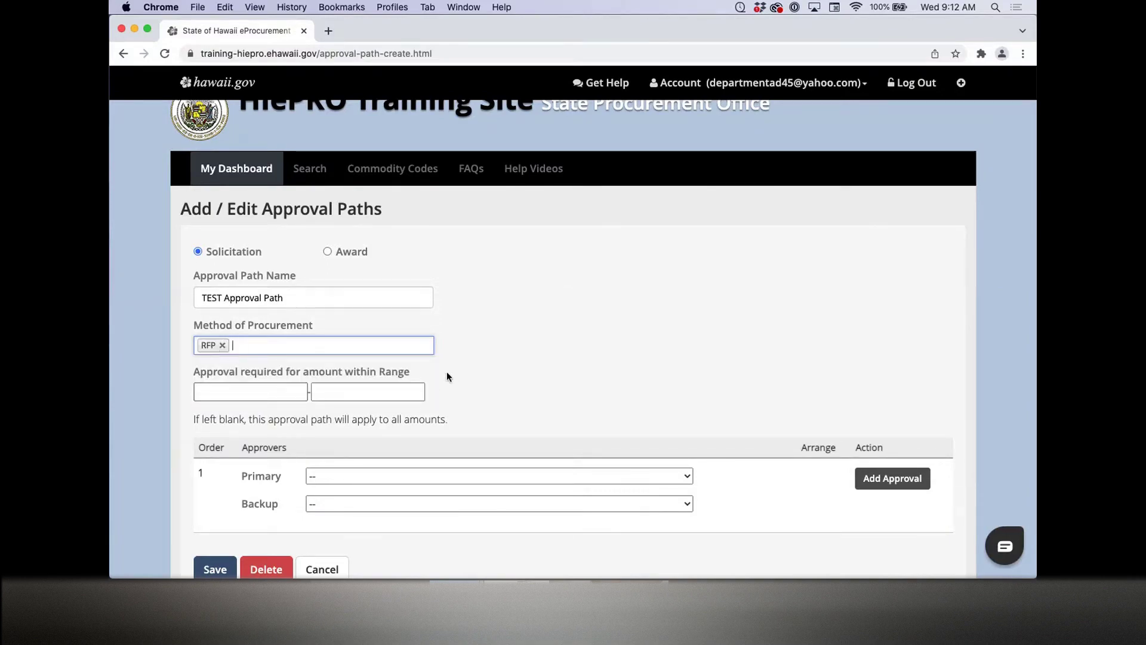
pyautogui.scroll(-1, 464, 379)
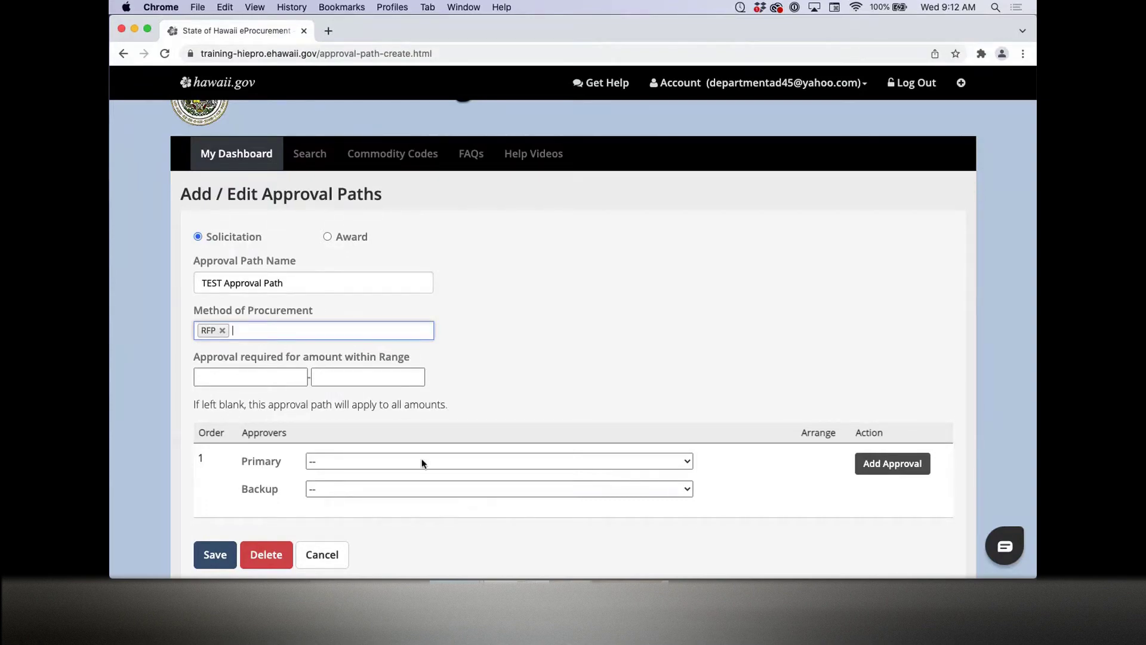
pyautogui.click(247, 332)
pyautogui.click(244, 351)
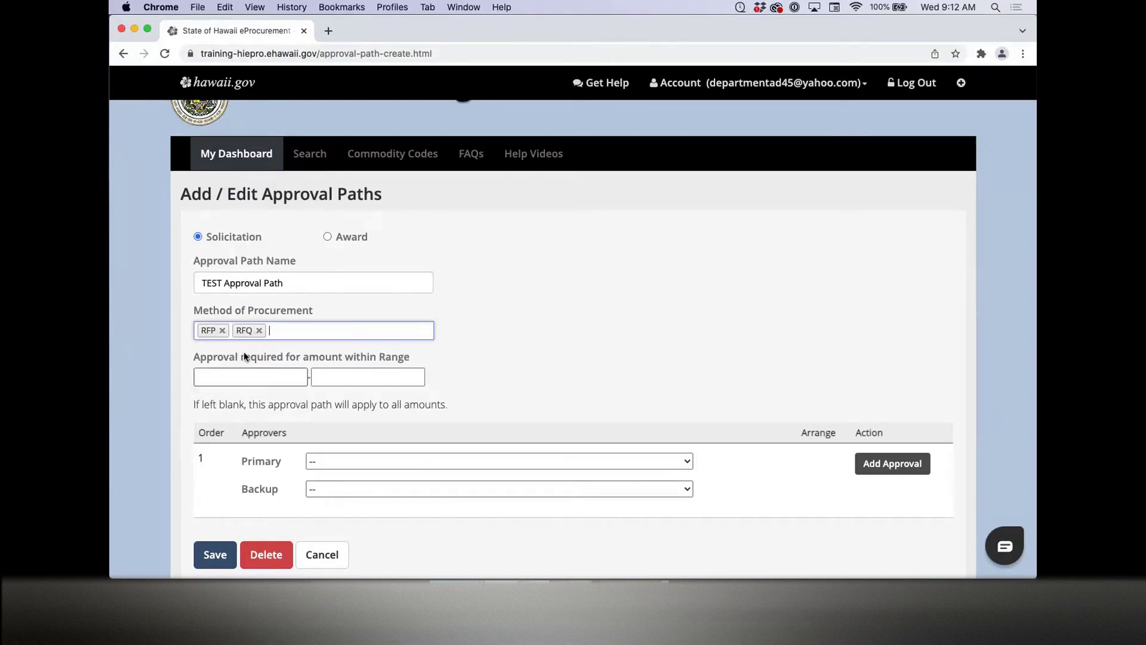
pyautogui.click(287, 335)
pyautogui.click(276, 367)
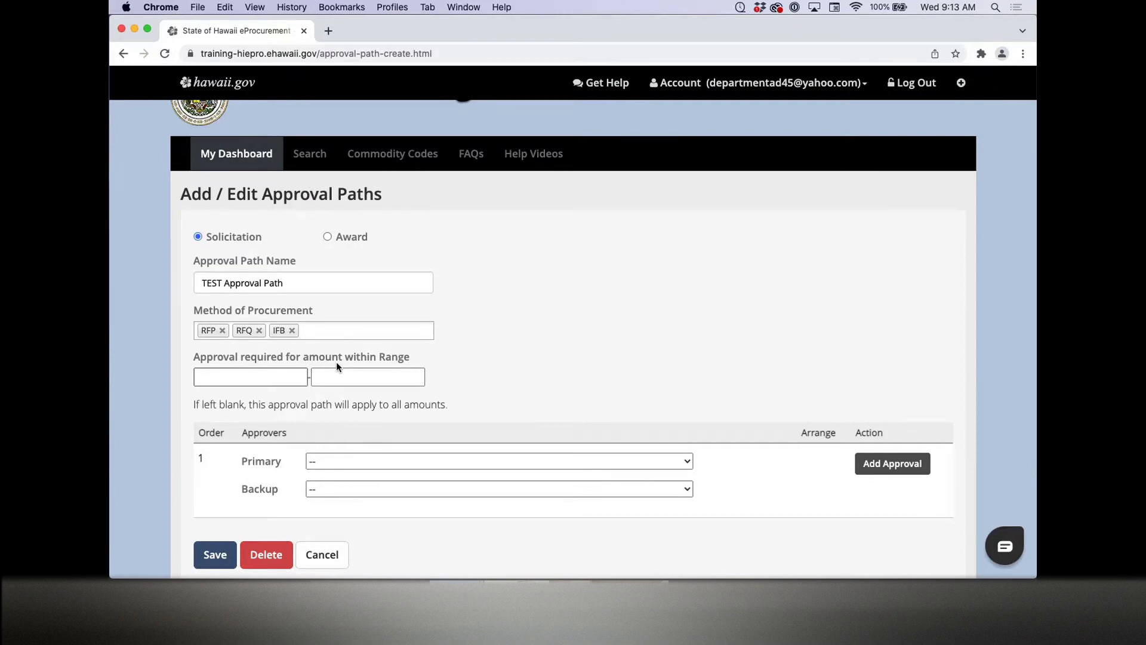
pyautogui.scroll(2, 432, 353)
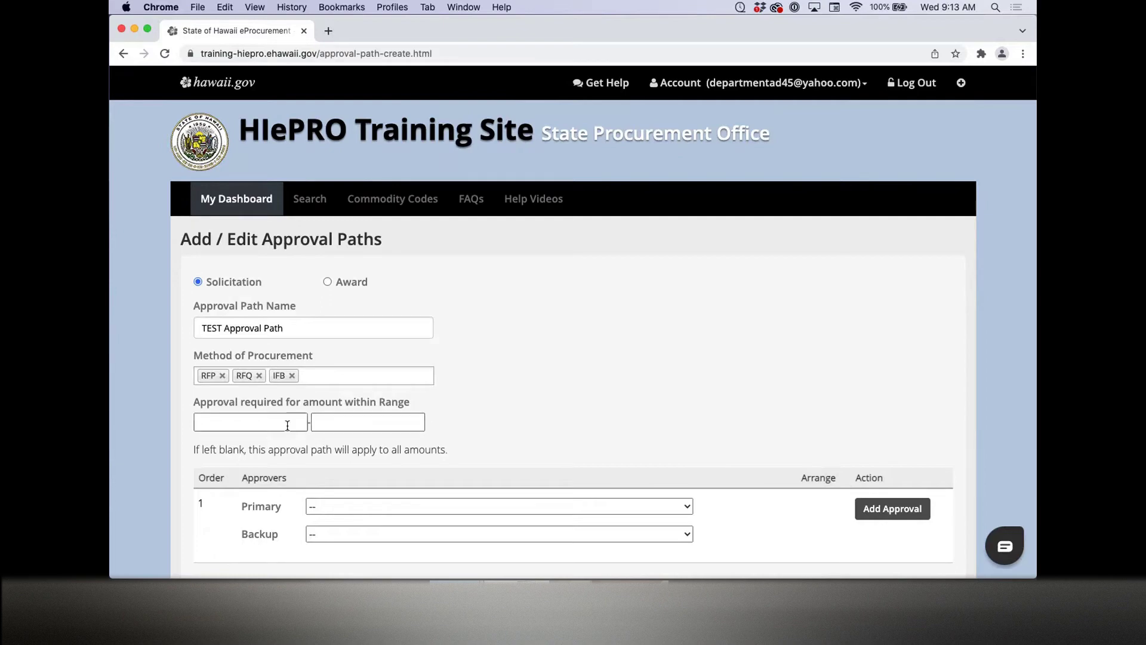
# Step: Pick a user as step 1's Primary approver and add a second approval row
pyautogui.click(332, 422)
pyautogui.scroll(-3, 558, 422)
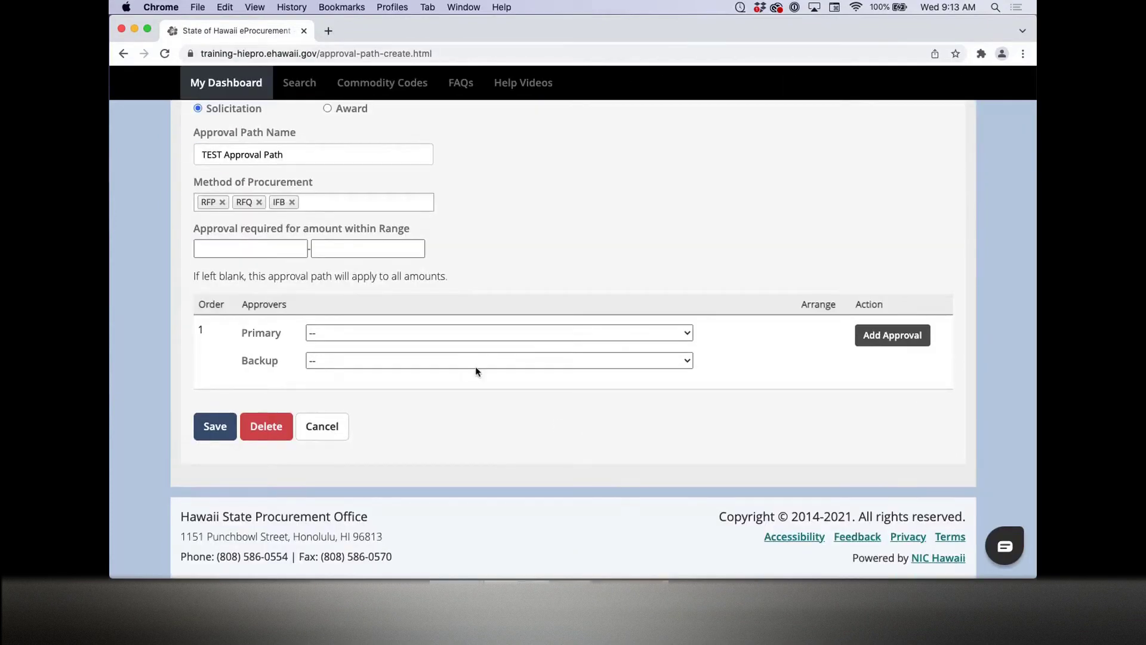
pyautogui.click(337, 338)
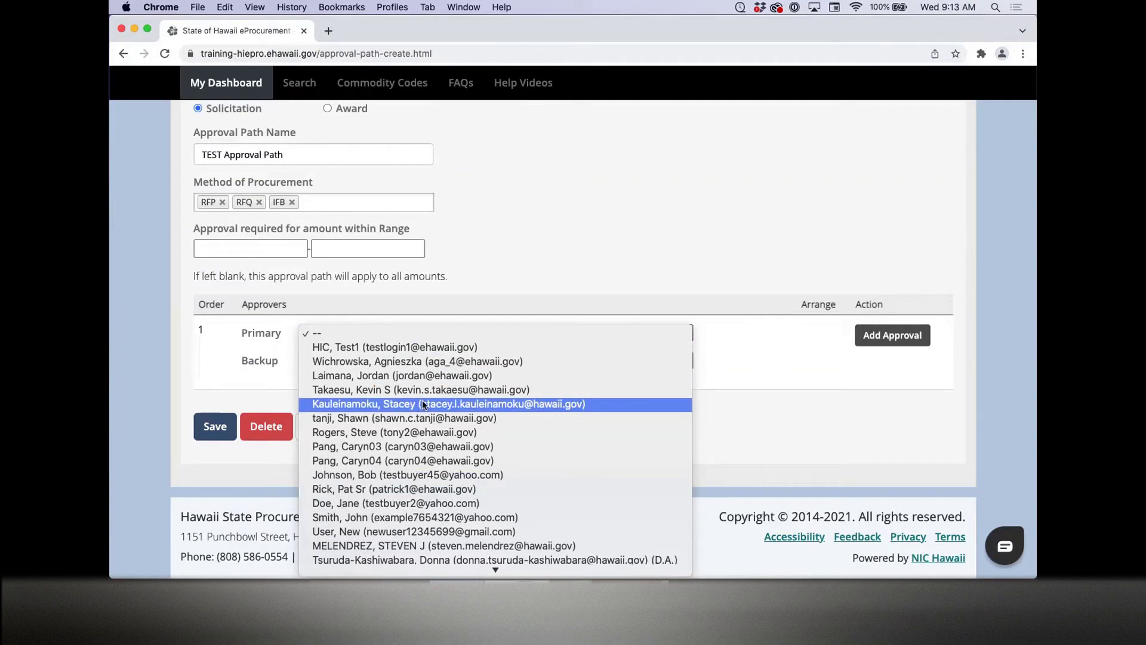
pyautogui.scroll(-3, 423, 404)
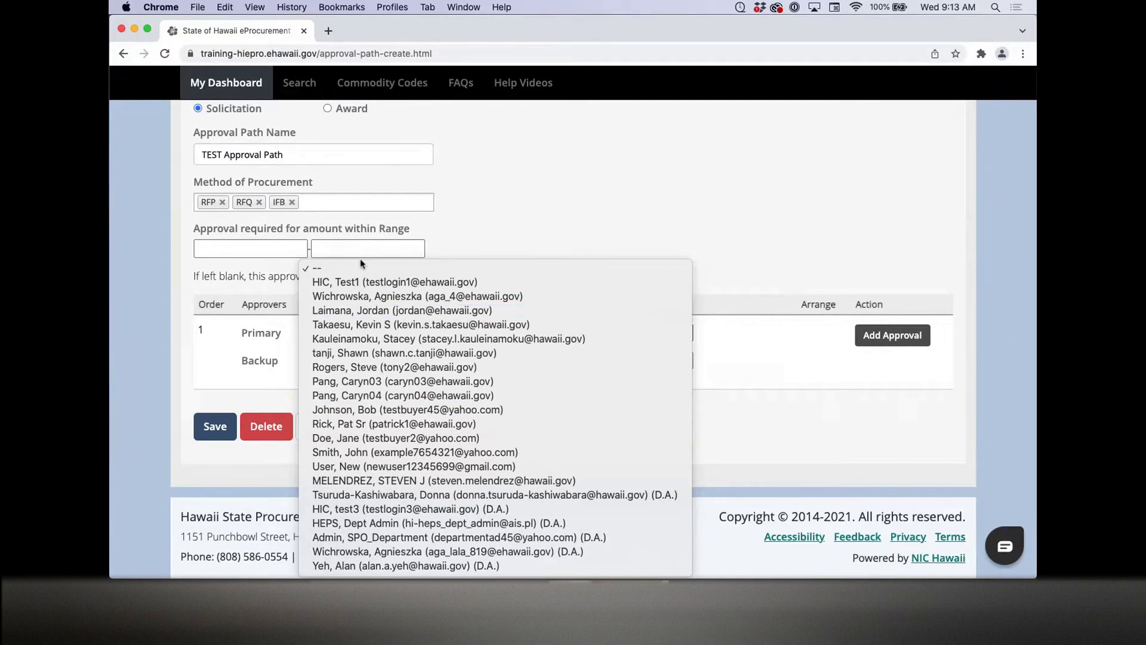
pyautogui.click(473, 297)
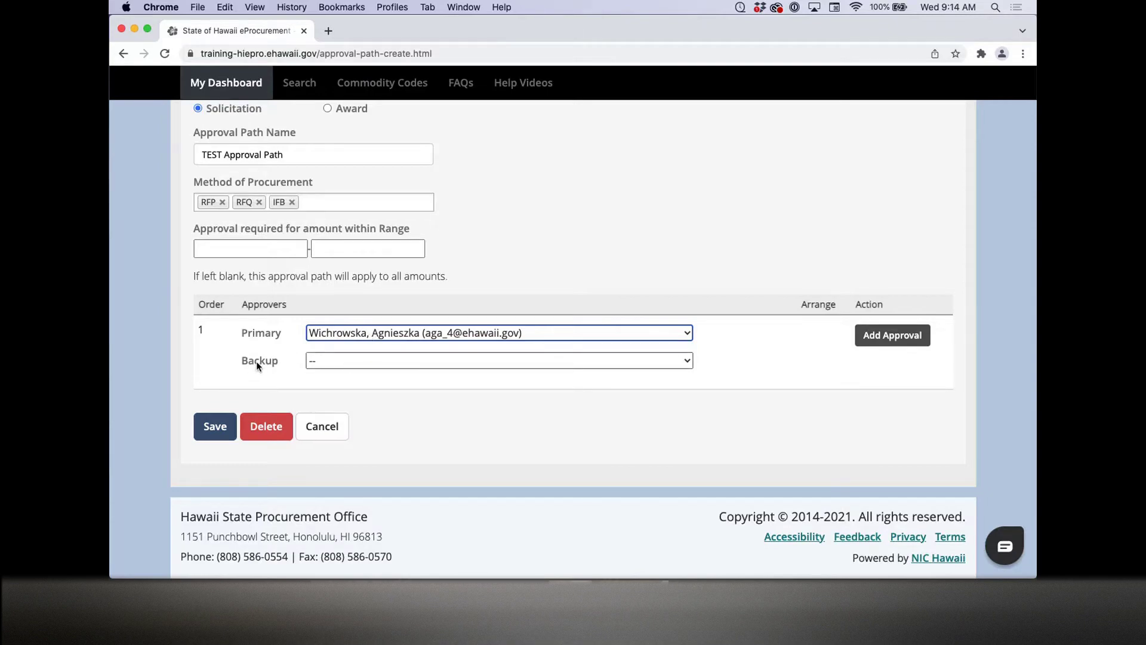
pyautogui.click(900, 342)
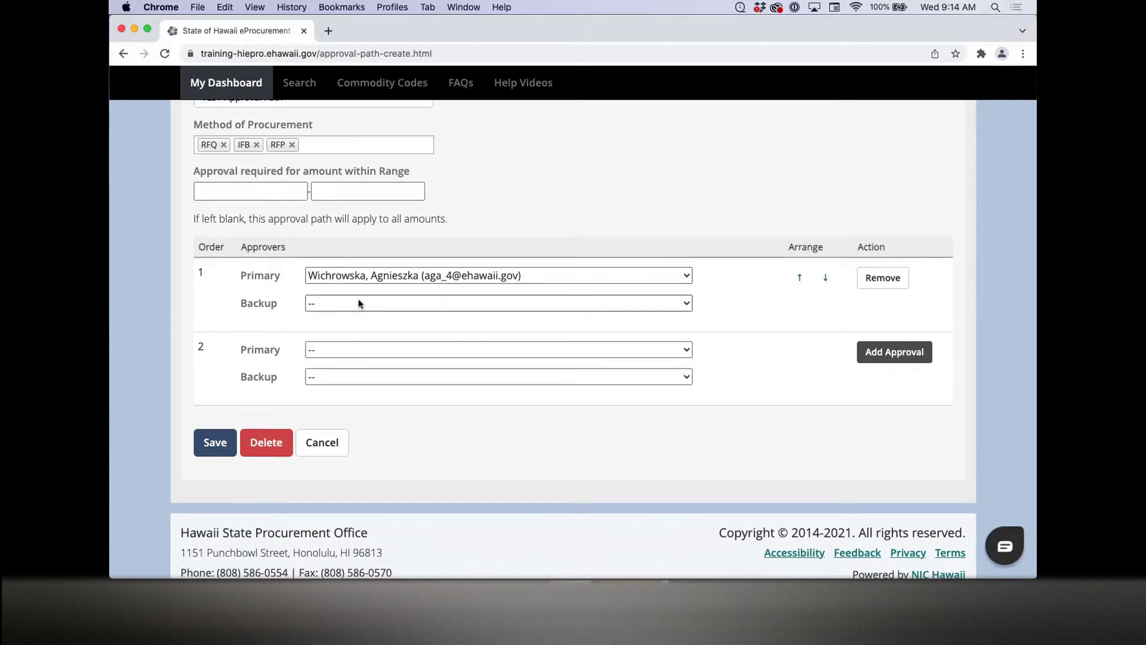
# Step: Pick a user as step 2's Primary approver and add a third approval row
pyautogui.click(369, 349)
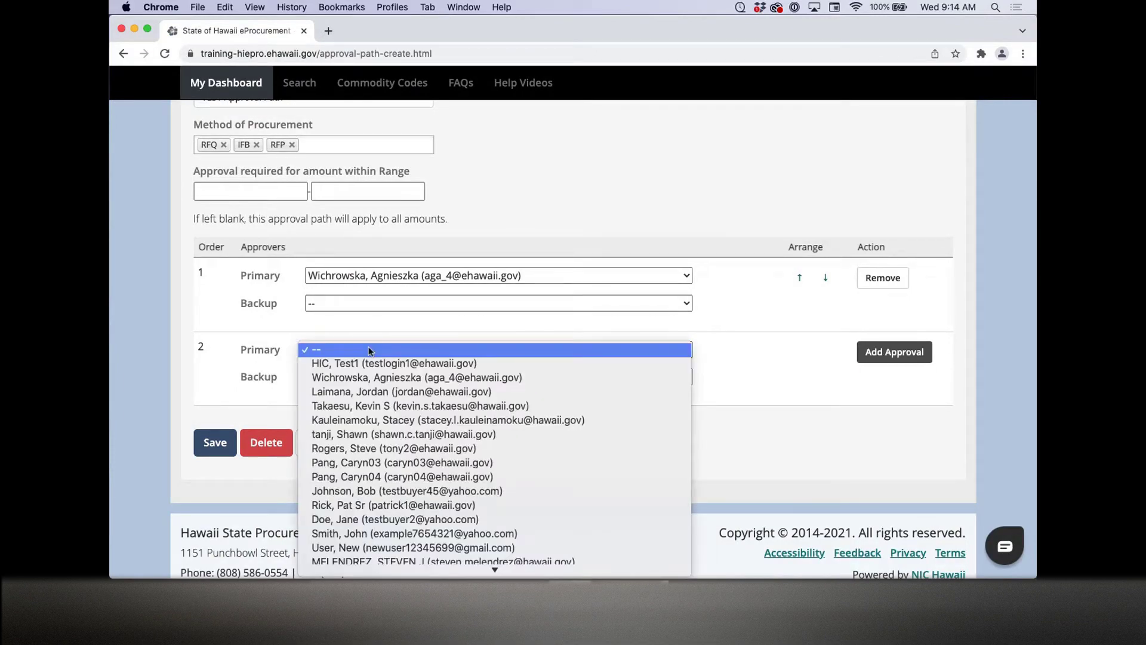
pyautogui.click(391, 419)
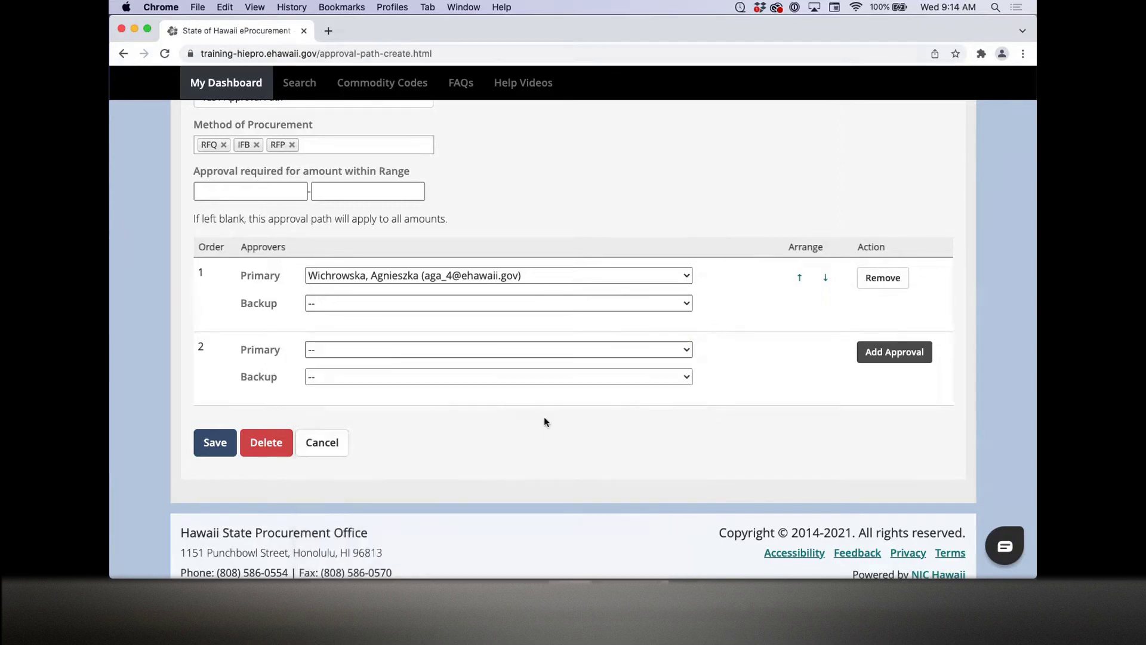
pyautogui.click(890, 354)
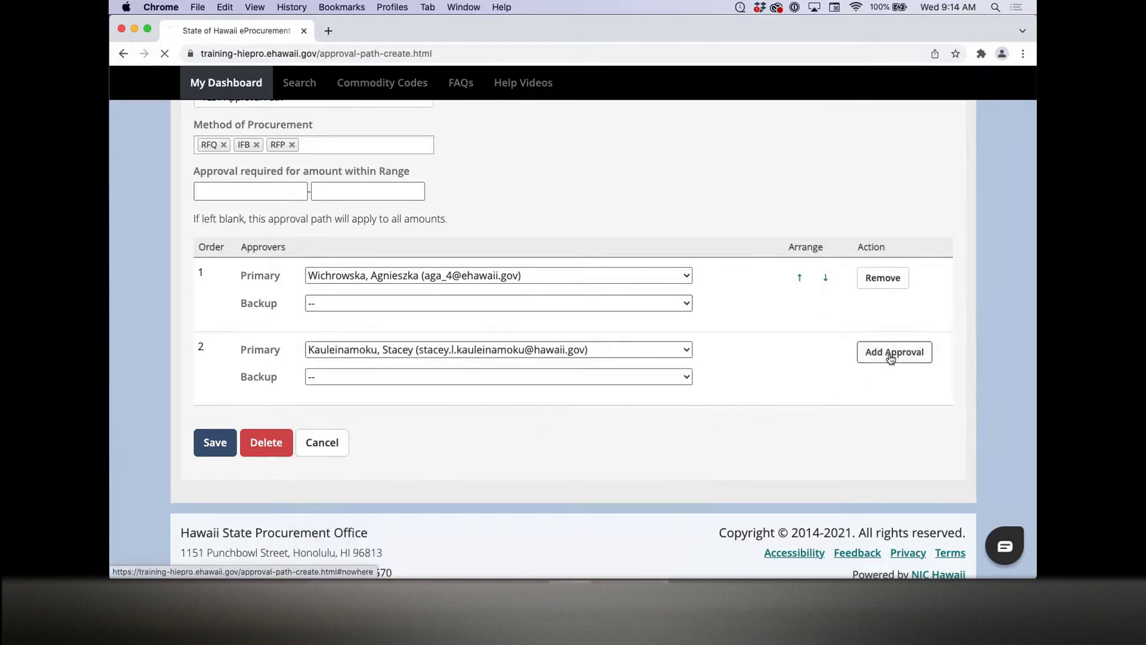
pyautogui.scroll(-5, 704, 380)
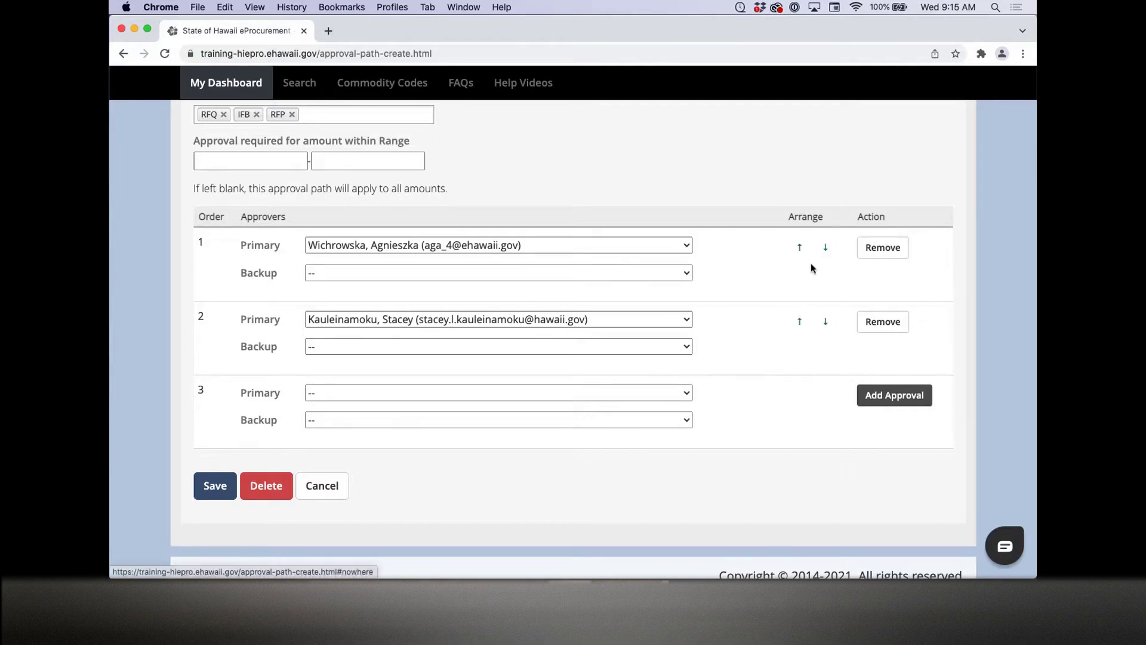
# Step: Move approver 2 to first place, remove the former first approver, and save the path
pyautogui.click(799, 321)
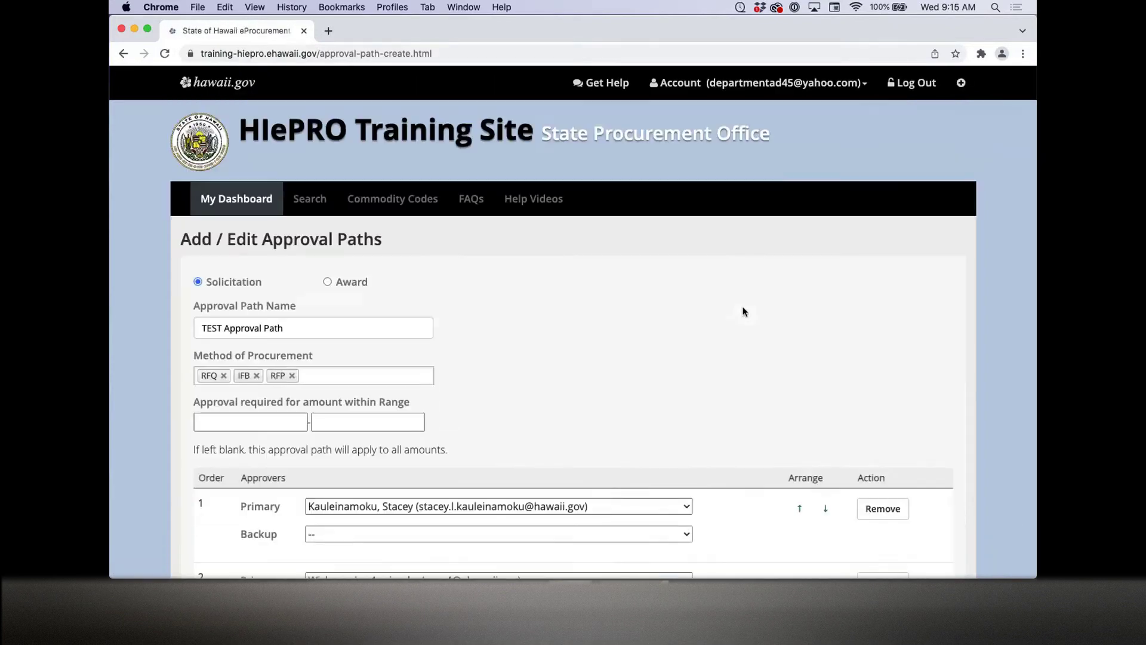
pyautogui.scroll(-4, 743, 311)
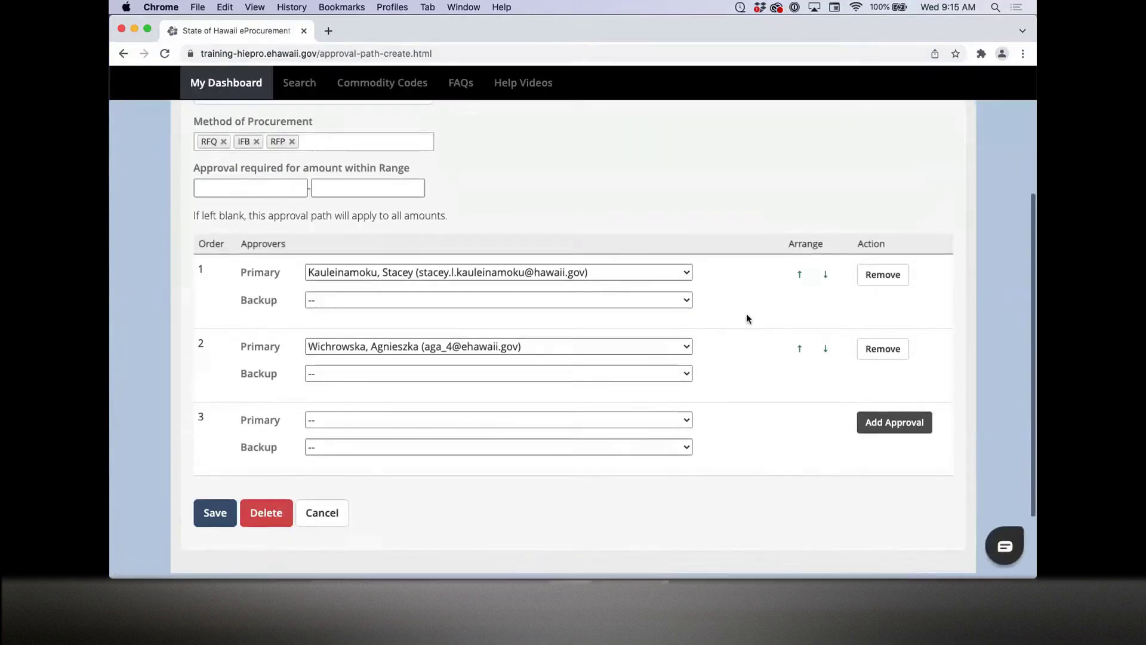
pyautogui.scroll(-1, 746, 318)
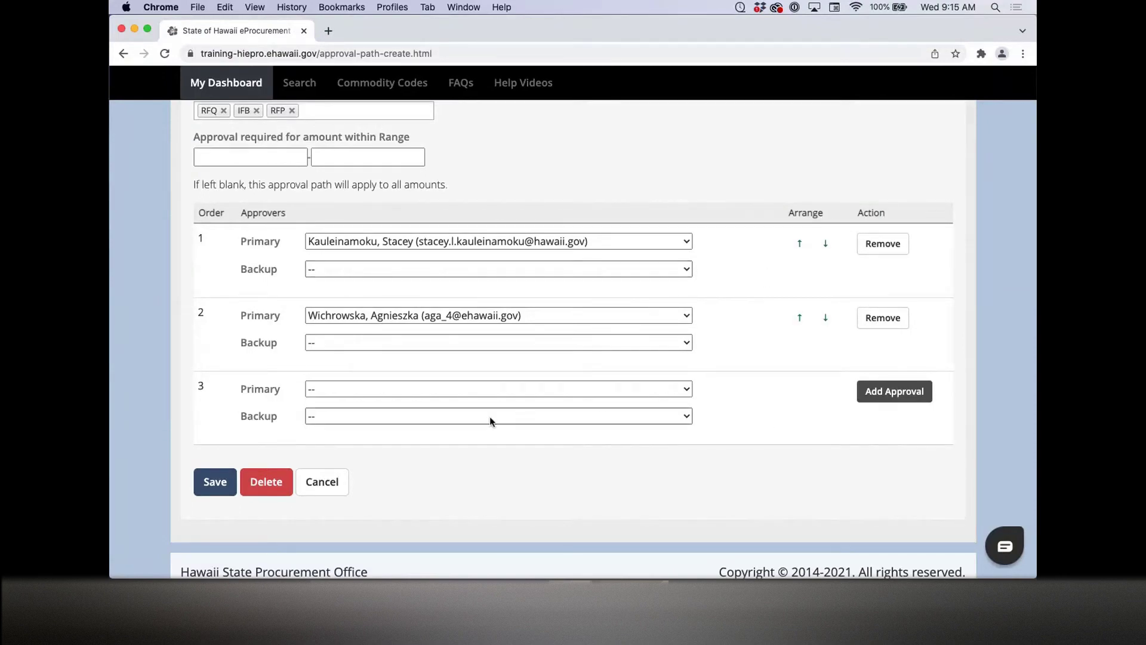
pyautogui.click(890, 323)
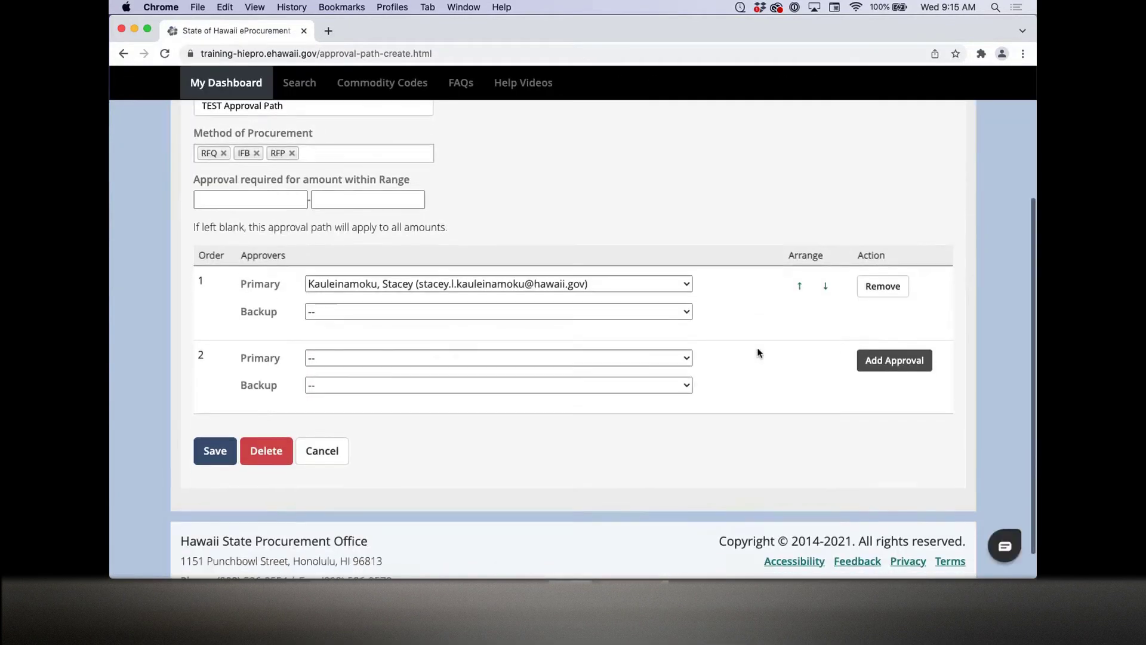
pyautogui.click(214, 455)
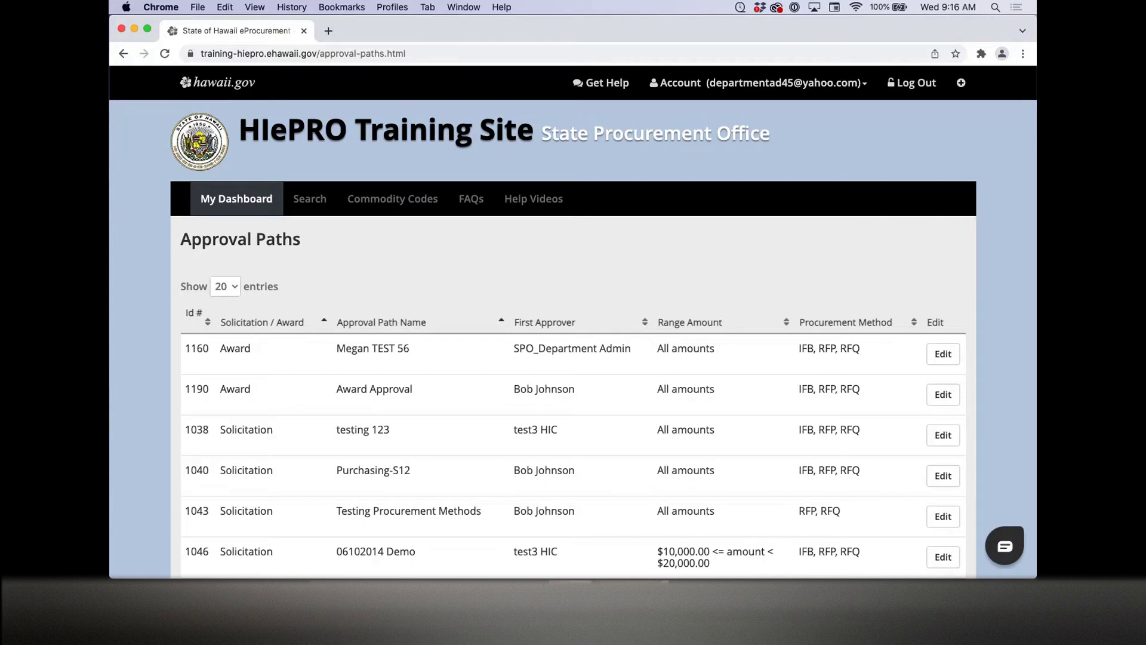
# Step: Drop IFB and RFQ from 'testing 123', remove its second approver, and save it
pyautogui.scroll(-2, 525, 405)
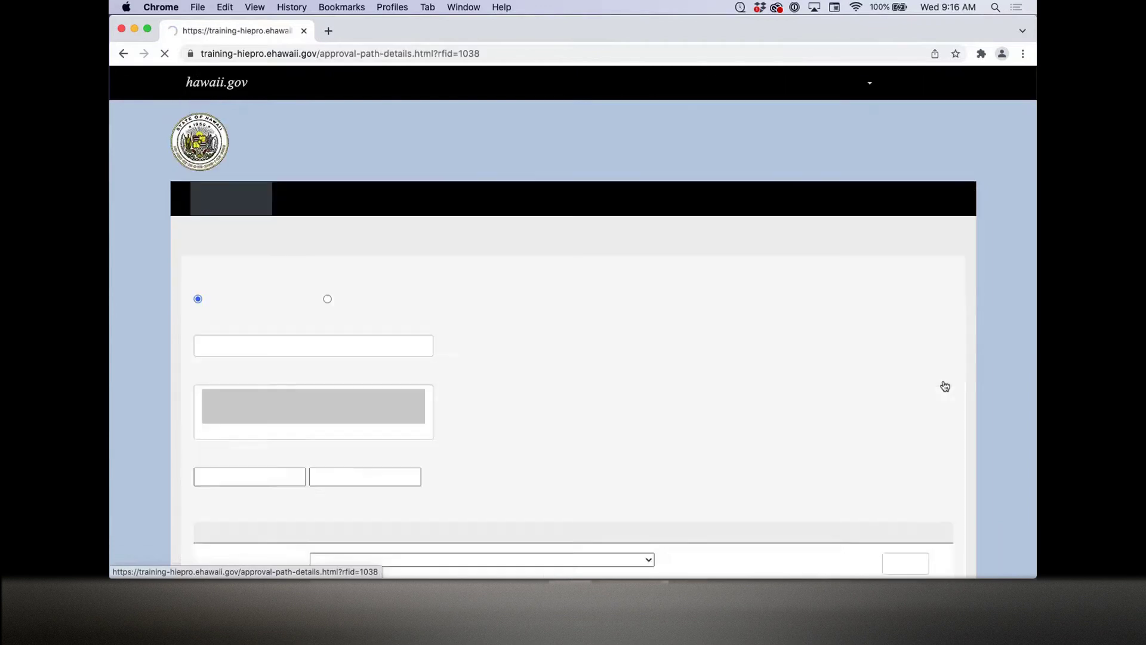
pyautogui.scroll(-2, 521, 409)
pyautogui.scroll(-1, 520, 412)
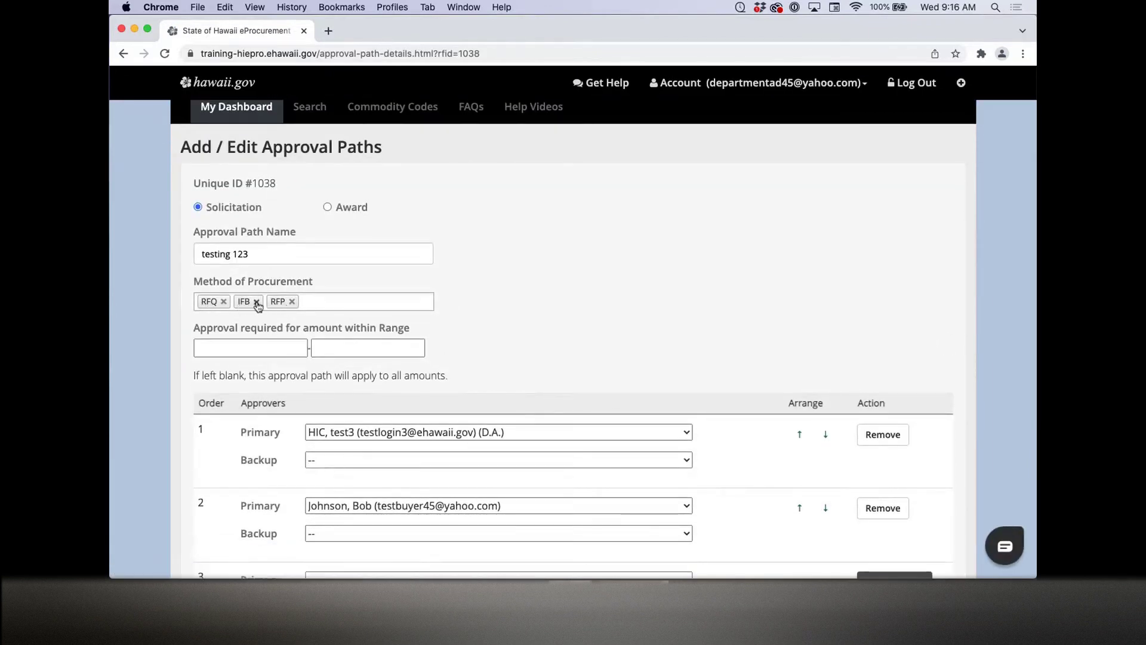
pyautogui.click(256, 301)
pyautogui.click(223, 301)
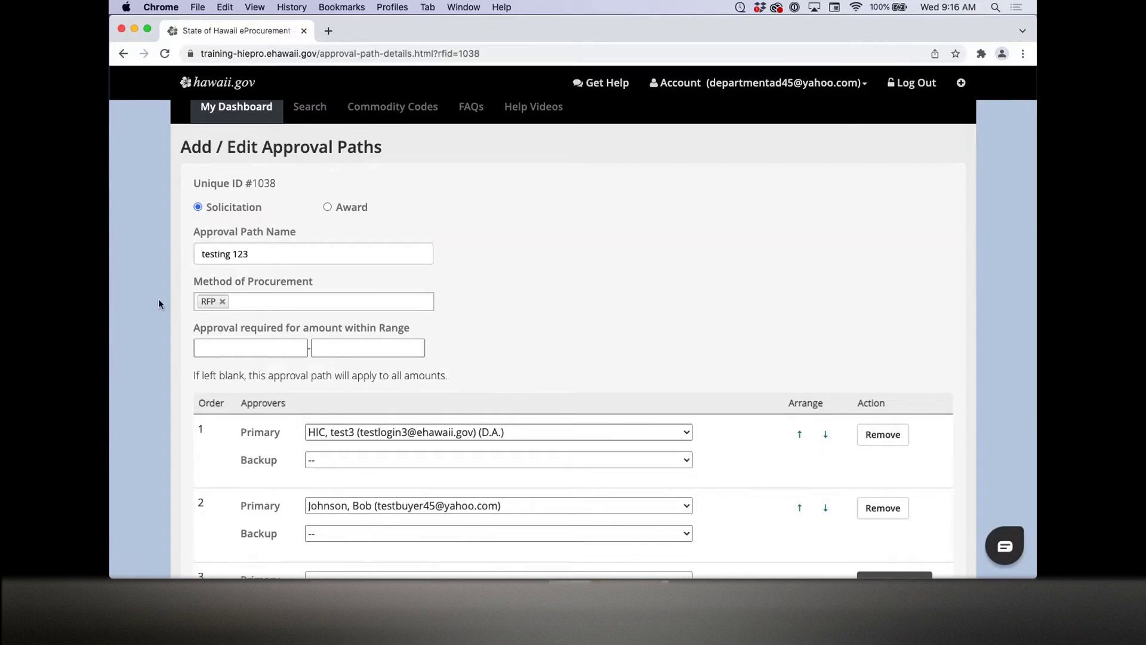
pyautogui.scroll(-4, 158, 301)
pyautogui.click(891, 371)
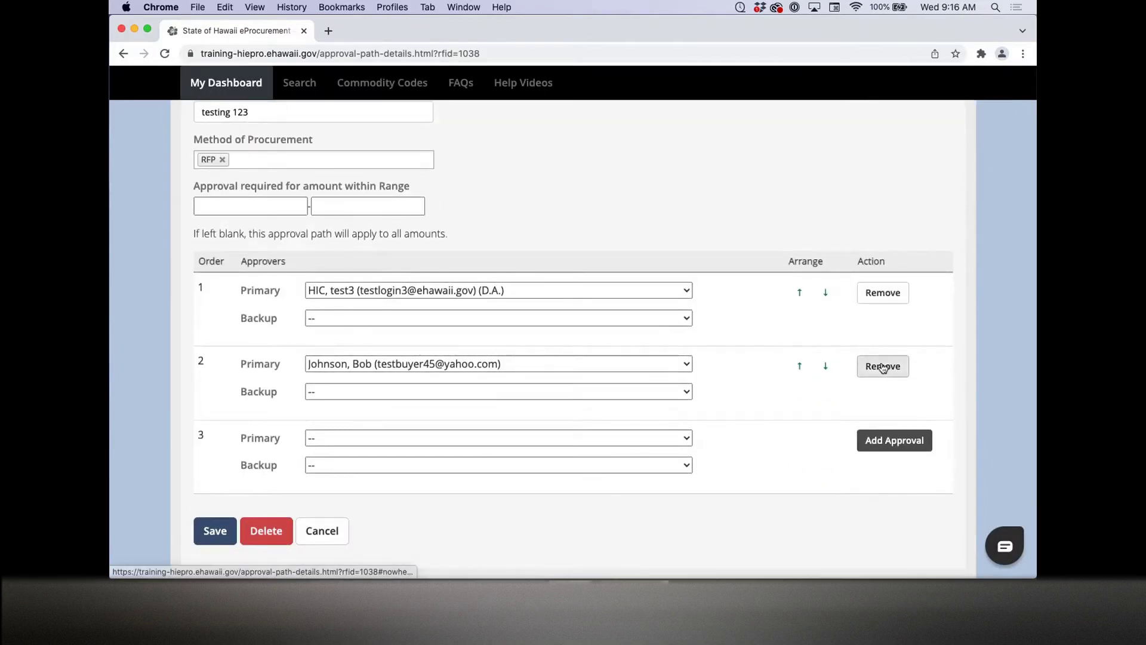
pyautogui.scroll(-5, 164, 337)
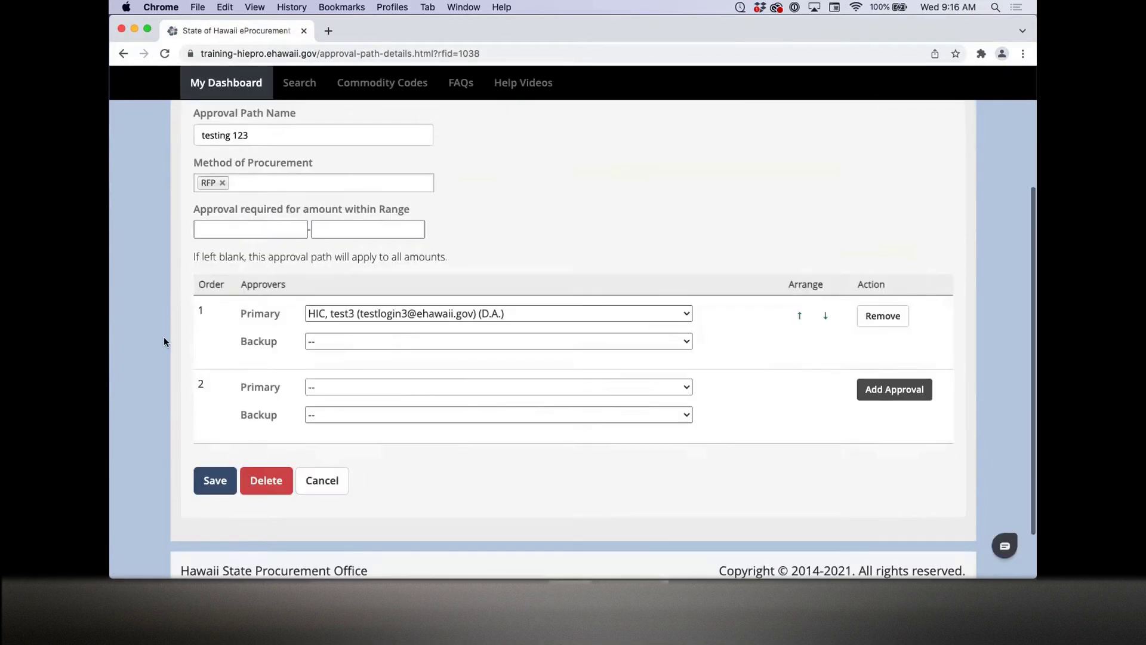
pyautogui.click(215, 482)
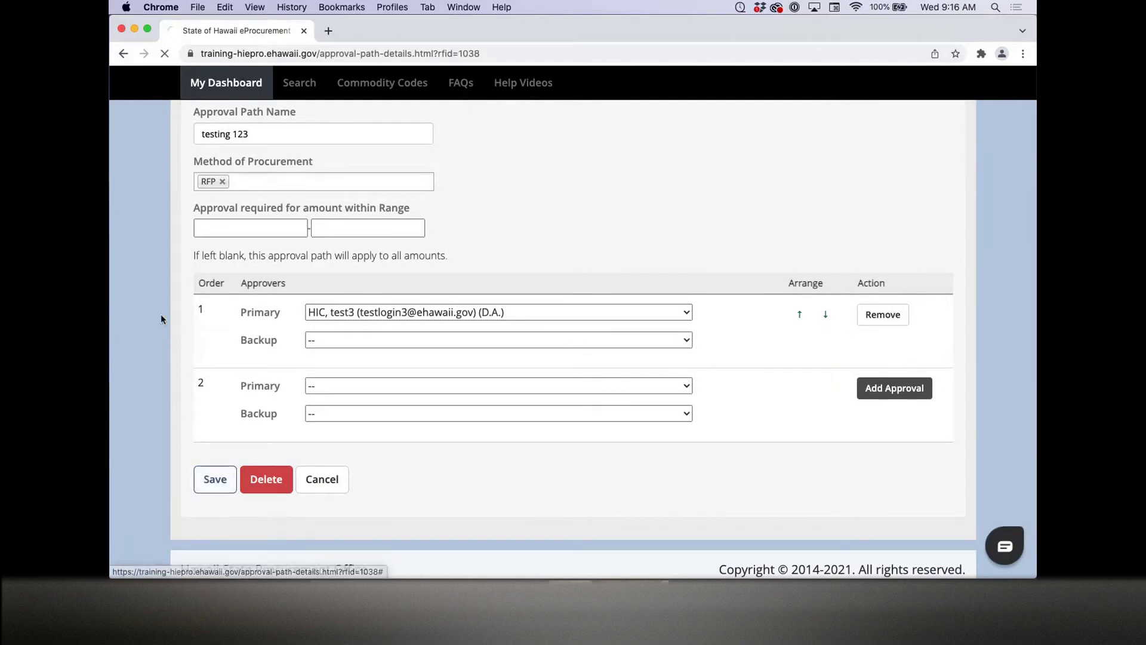
# Step: Return to the Department Admin Dashboard via My Dashboard
pyautogui.scroll(-2, 160, 314)
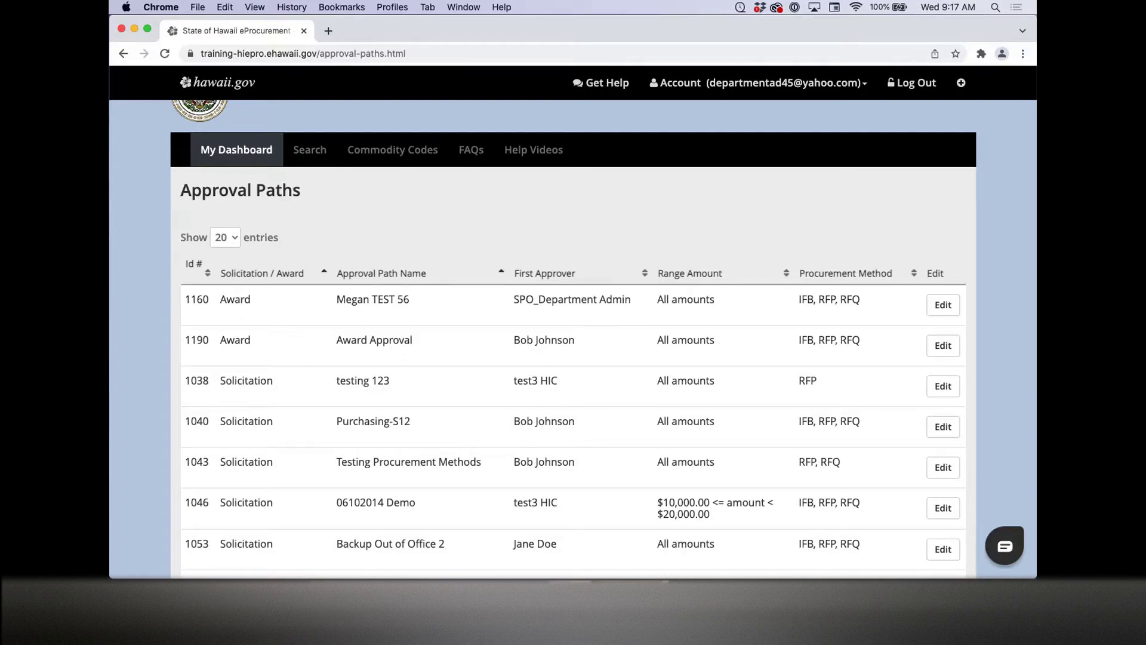
pyautogui.click(267, 153)
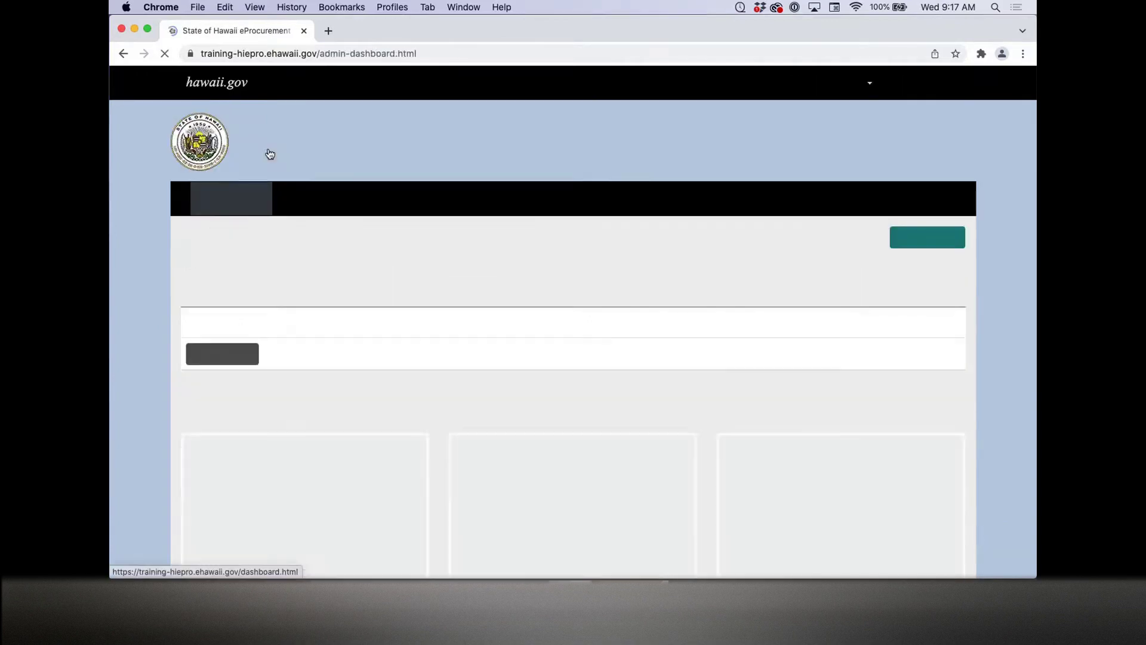
pyautogui.scroll(-10, 561, 411)
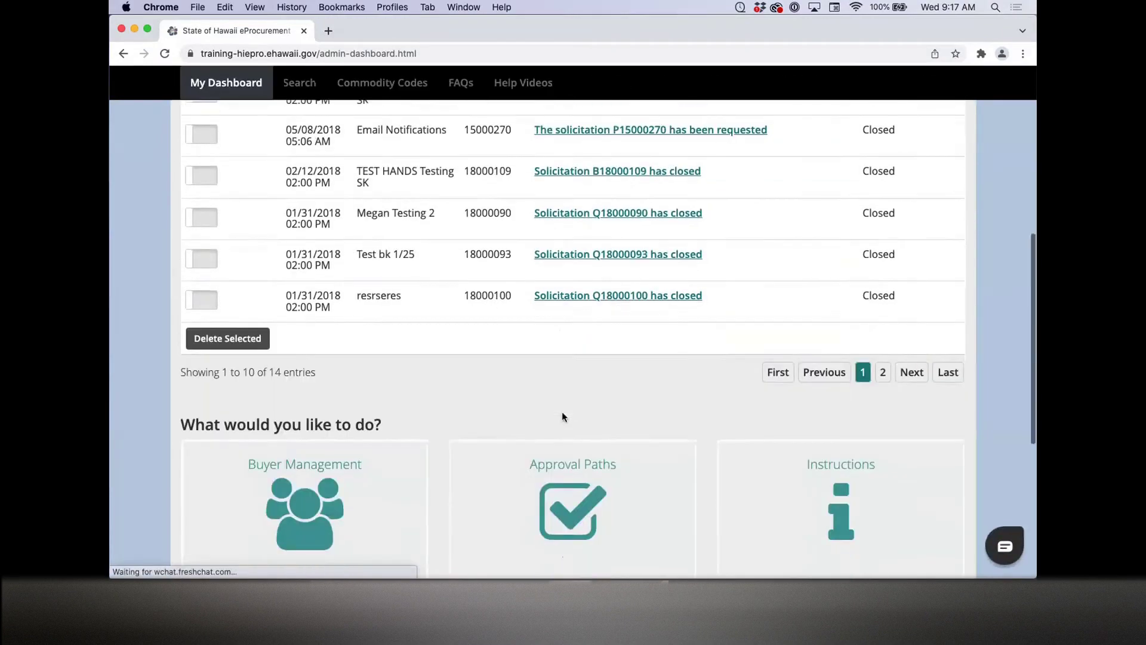
pyautogui.scroll(-3, 564, 417)
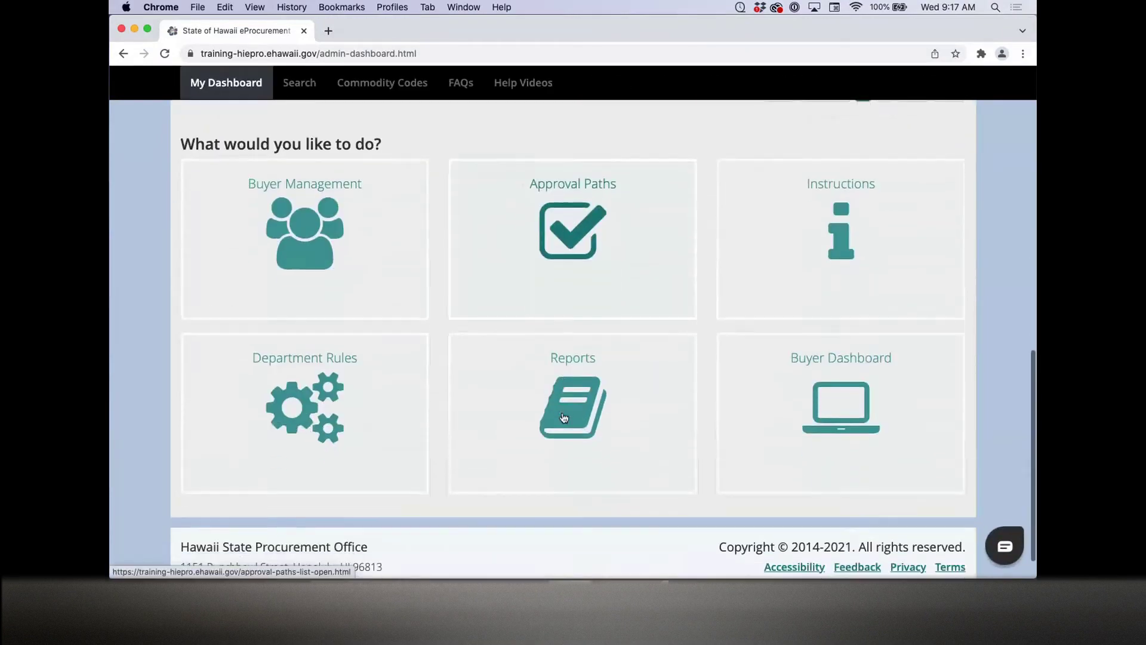
# Step: Open the Instructions list from the dashboard tile and start a blank New Instruction
pyautogui.click(860, 216)
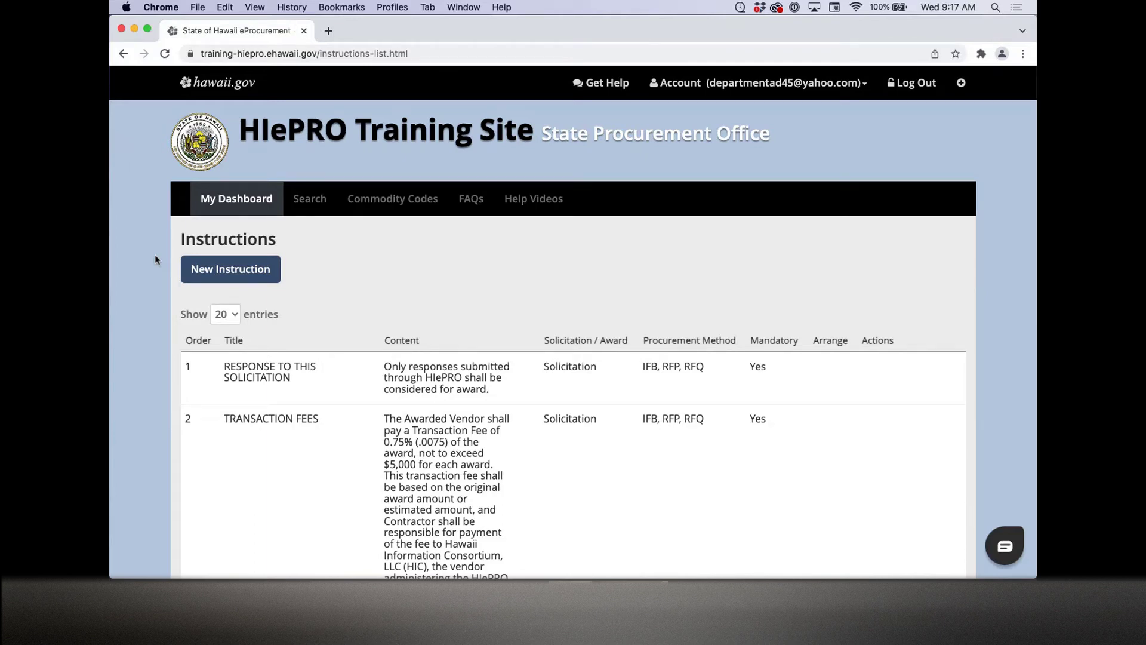
pyautogui.click(241, 275)
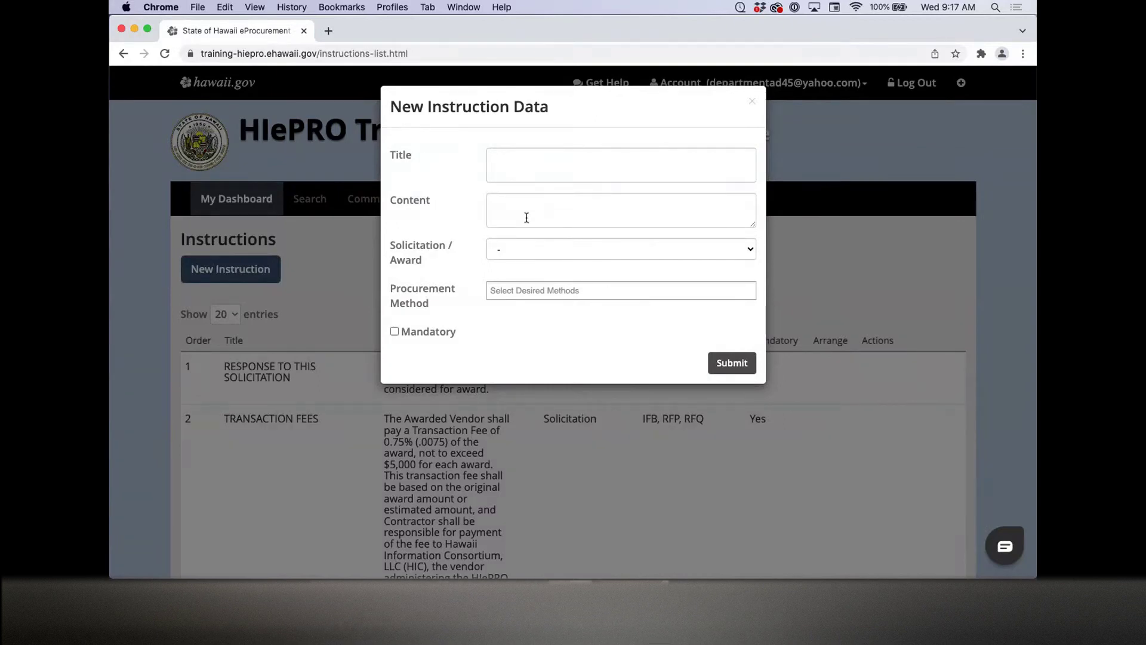
# Step: Make the instruction apply to Solicitation with procurement methods RFQ, IFB and RFP
pyautogui.click(525, 256)
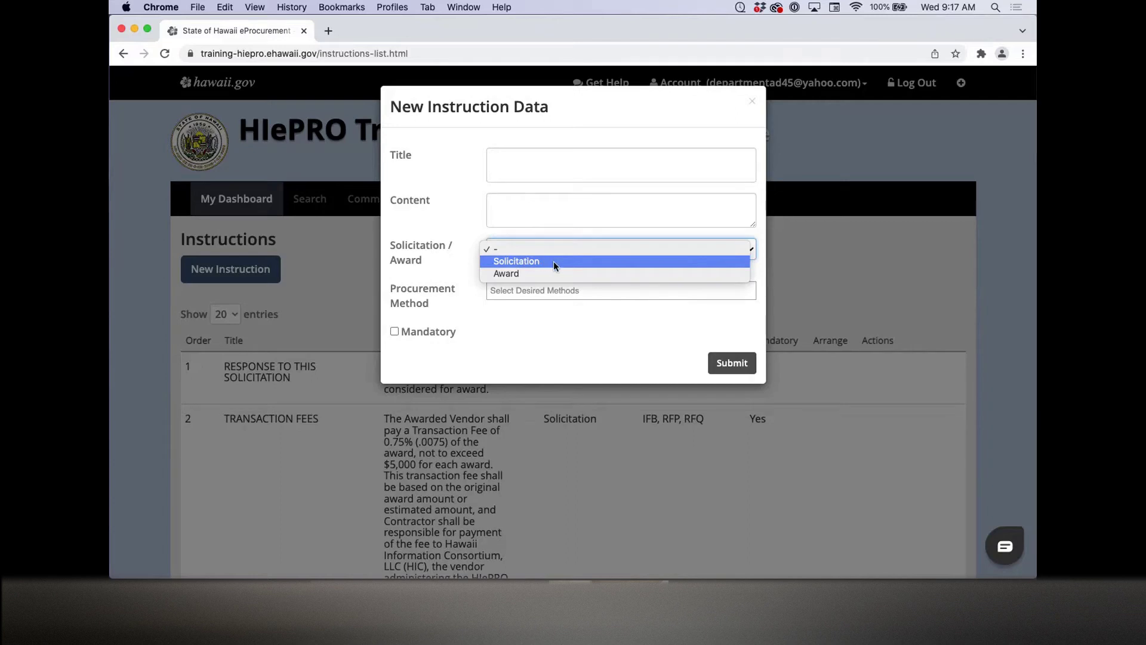
pyautogui.click(553, 261)
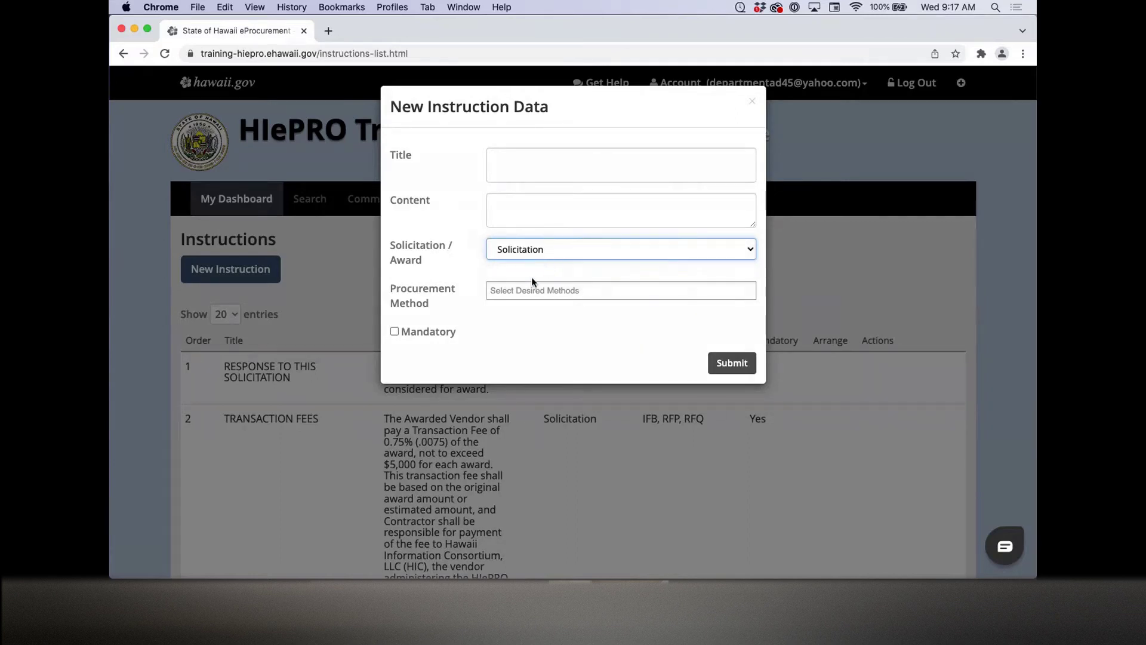
pyautogui.click(532, 291)
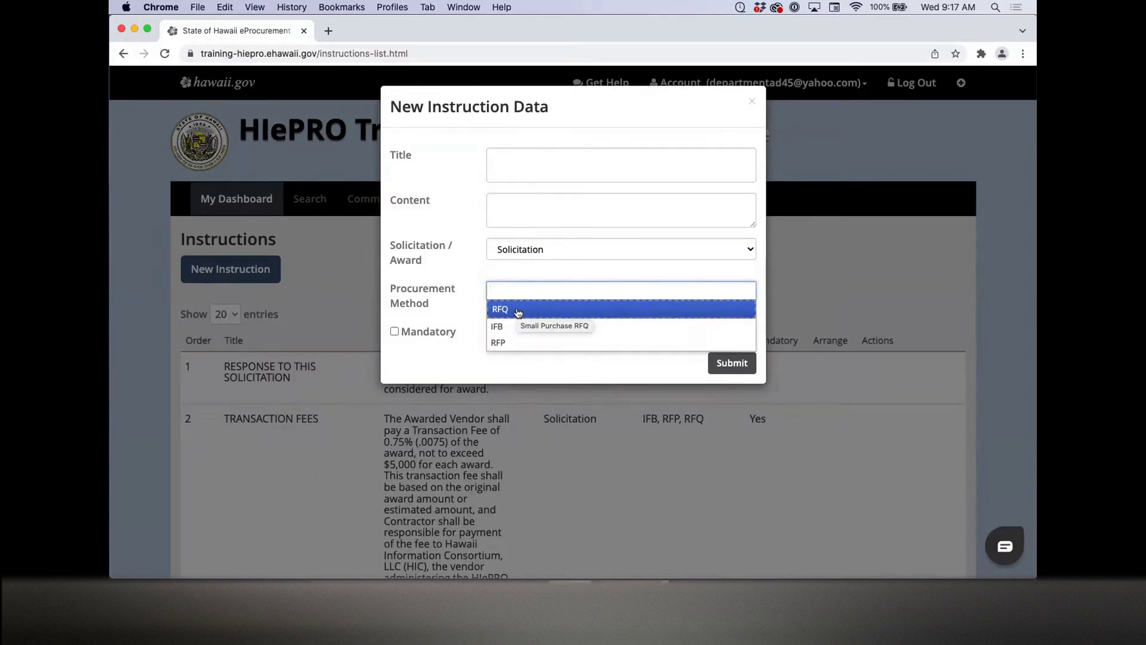
pyautogui.click(518, 311)
pyautogui.click(545, 292)
pyautogui.click(550, 327)
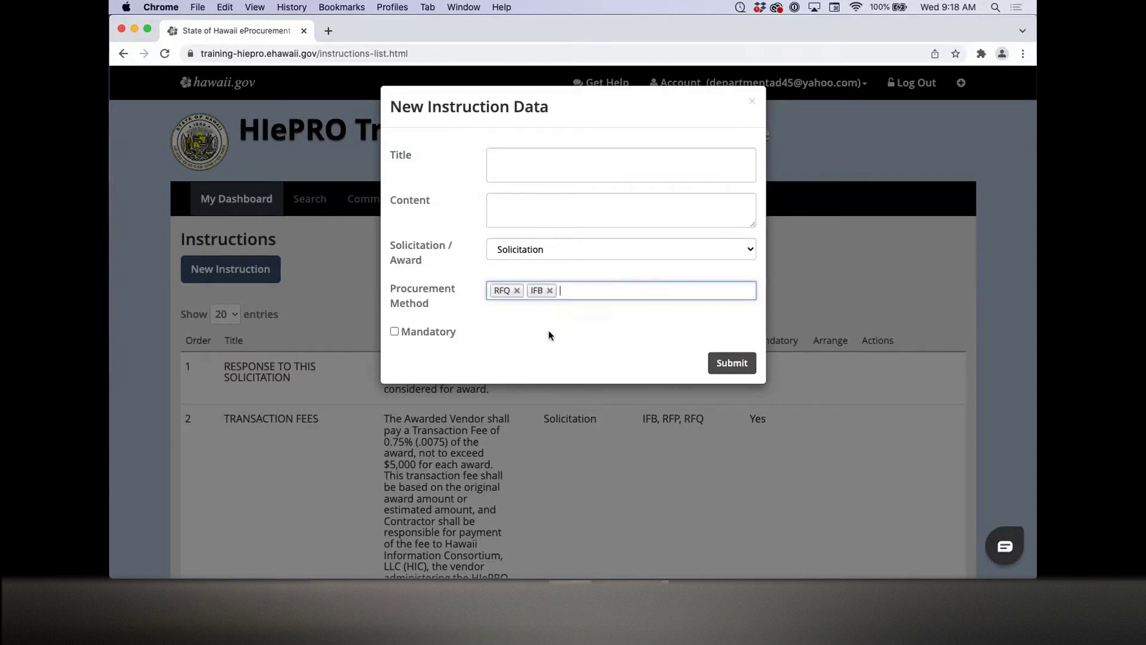
pyautogui.click(580, 290)
pyautogui.click(534, 345)
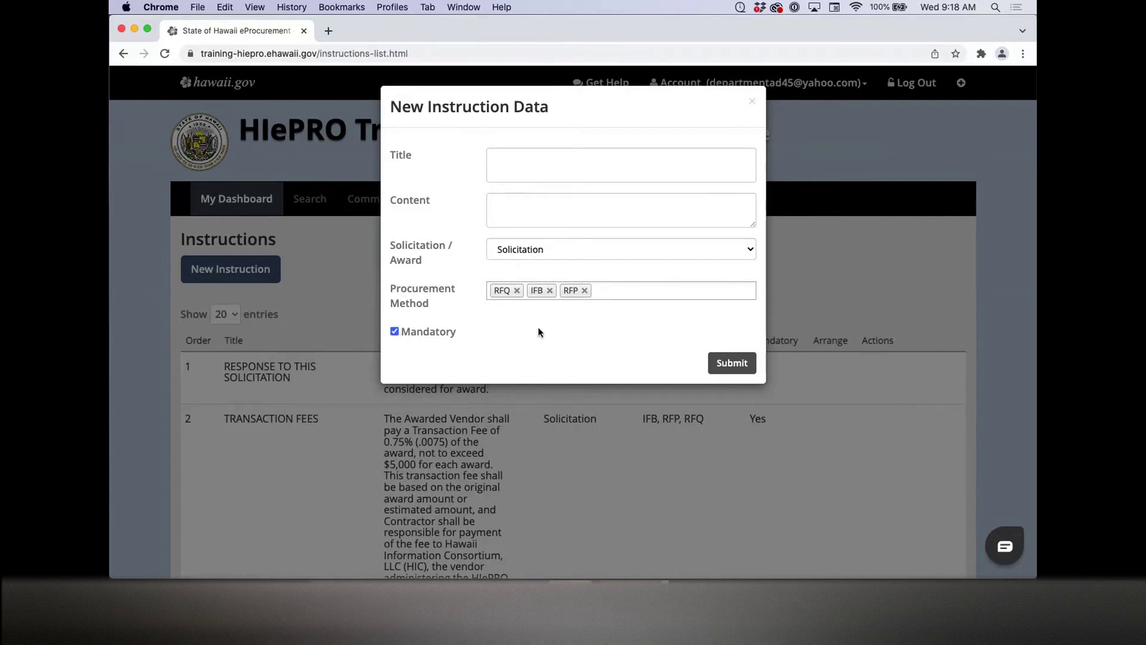
# Step: Enter 'test' as both title and content, then submit the new instruction
pyautogui.click(725, 358)
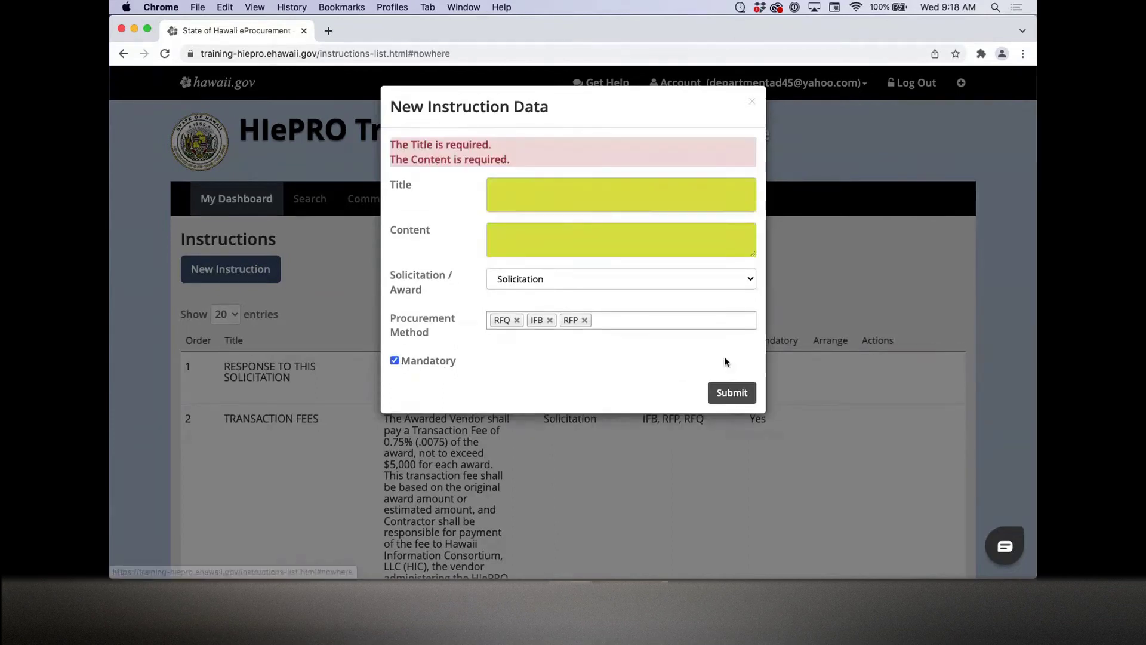
pyautogui.click(508, 188)
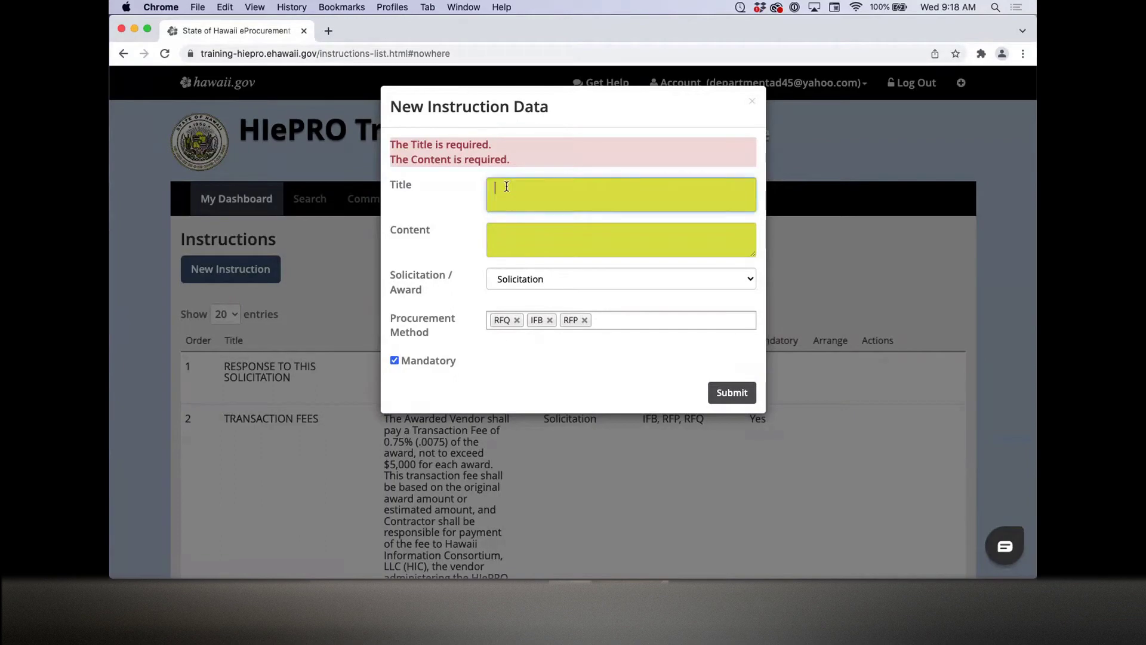
pyautogui.write('test')
pyautogui.click(507, 233)
pyautogui.write('test')
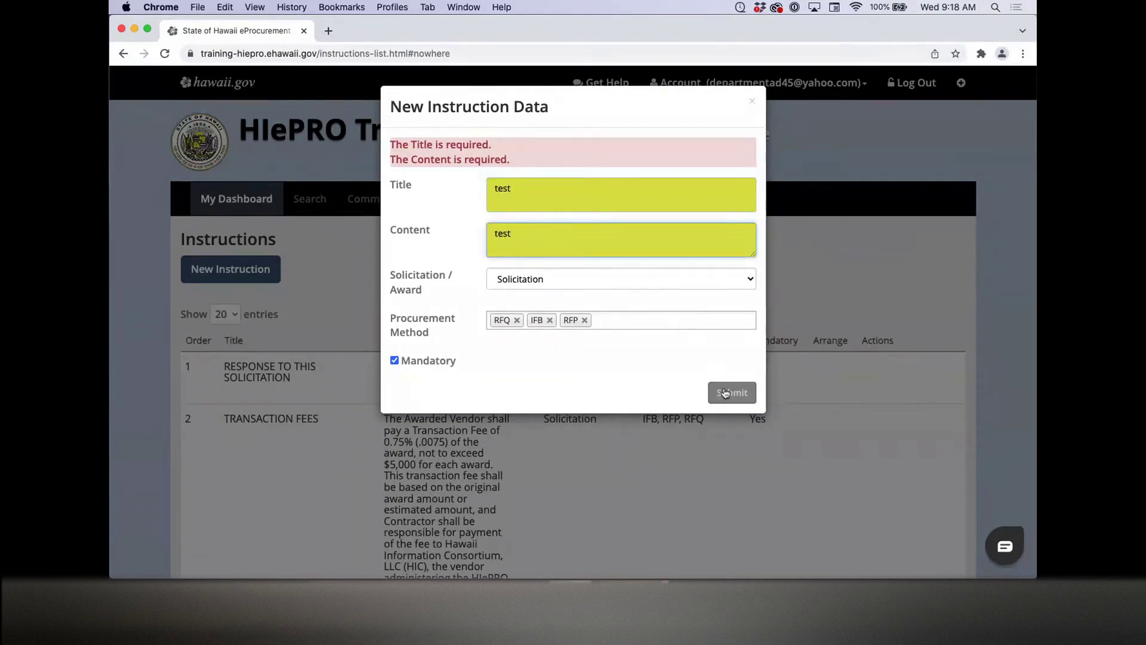
pyautogui.click(725, 393)
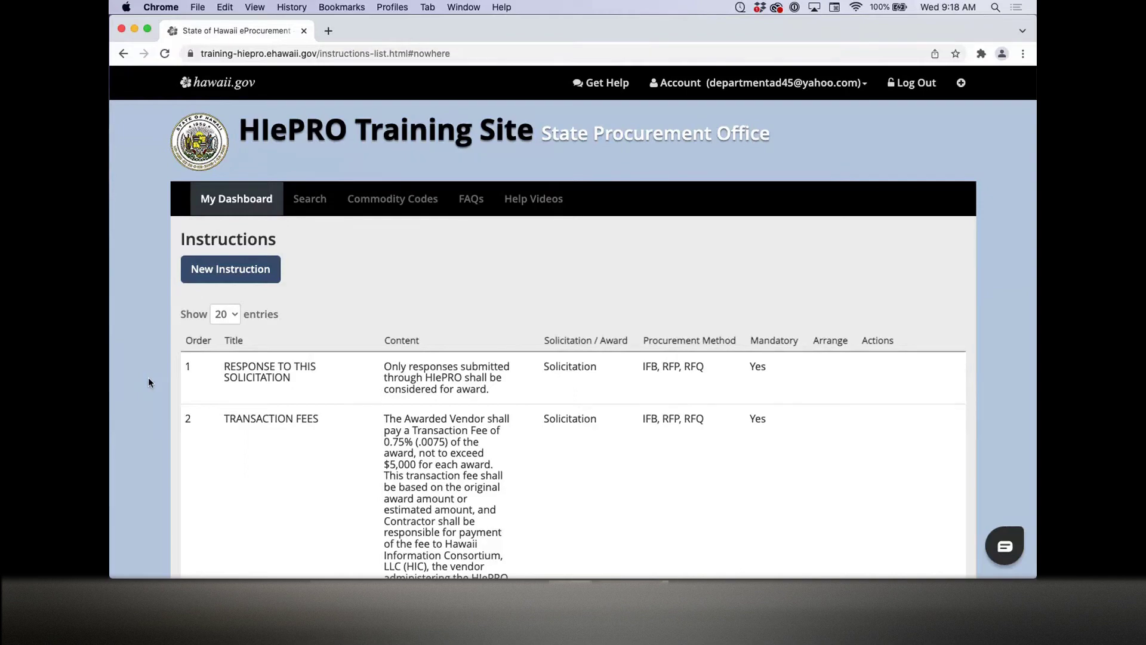
pyautogui.scroll(-10, 149, 382)
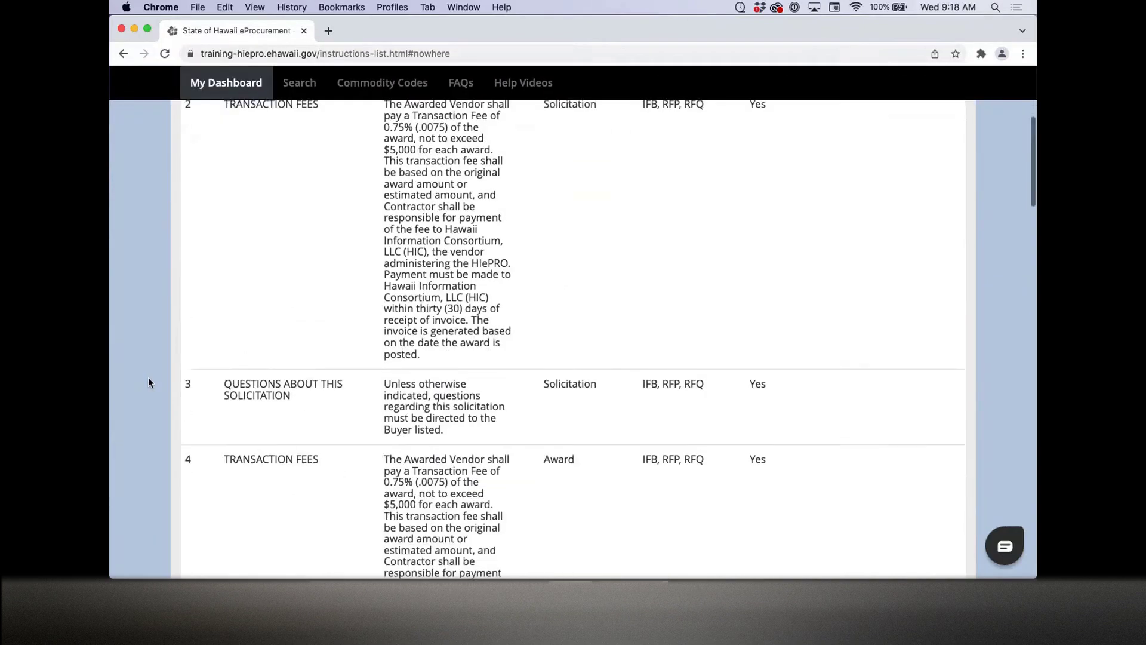
pyautogui.scroll(-20, 149, 382)
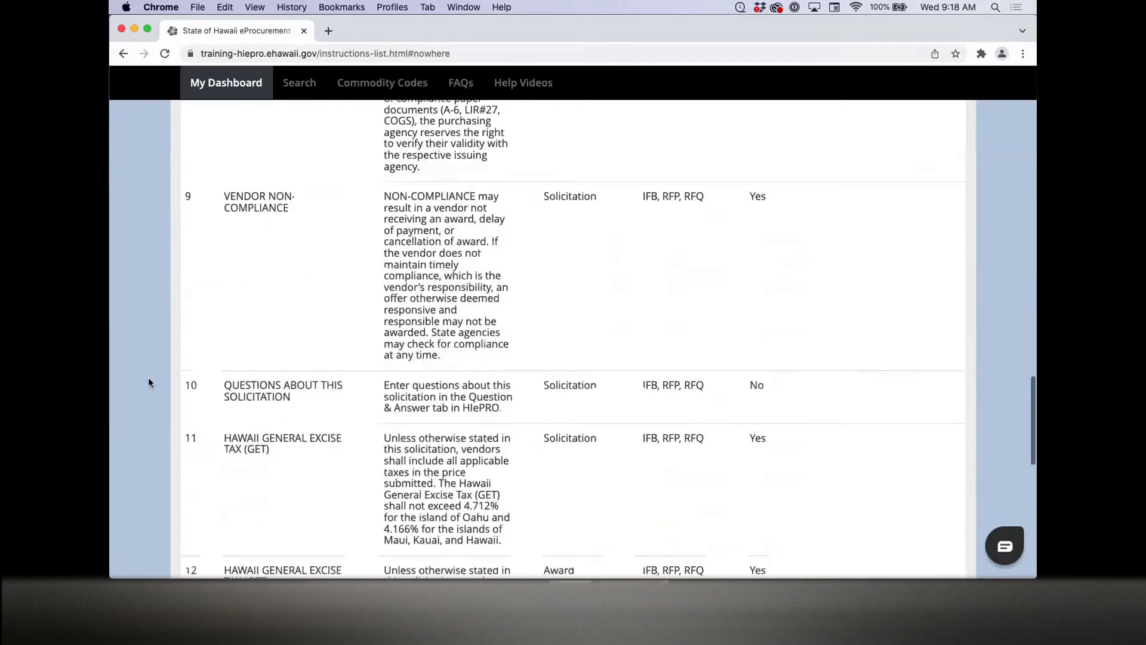
pyautogui.scroll(-9, 148, 378)
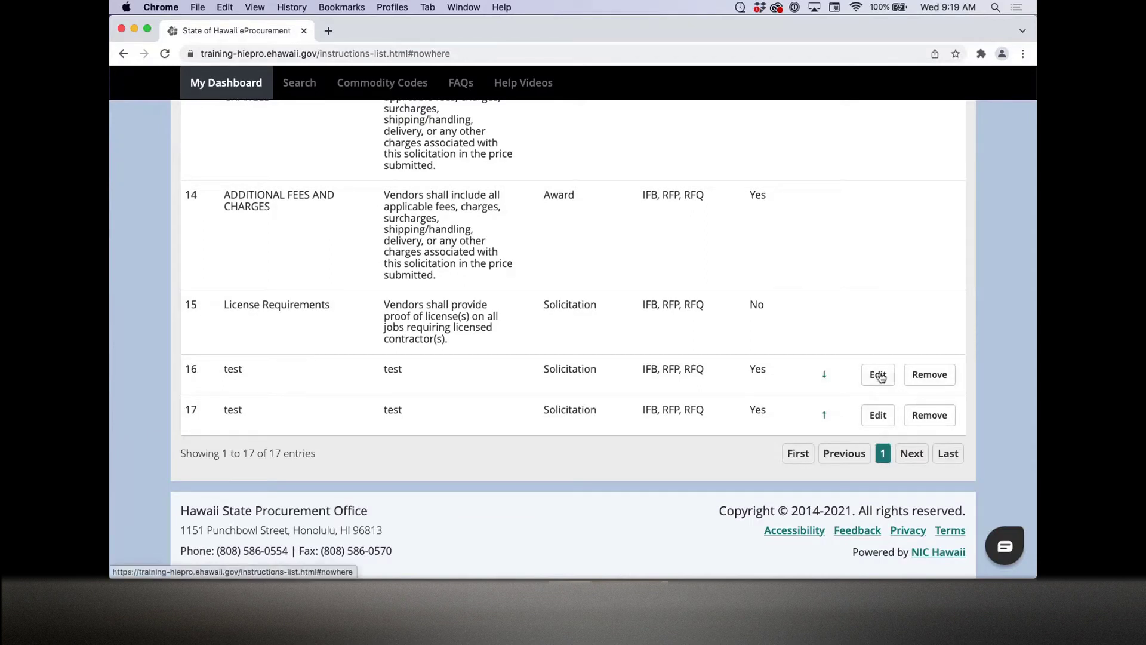
pyautogui.scroll(3, 630, 328)
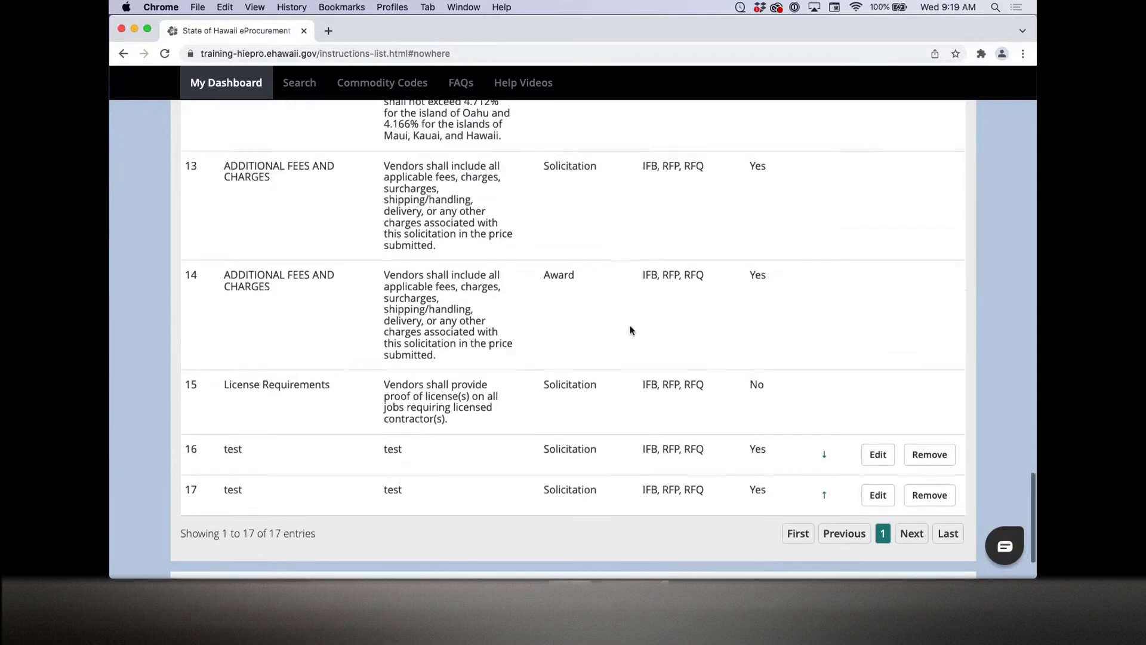
pyautogui.scroll(2, 336, 202)
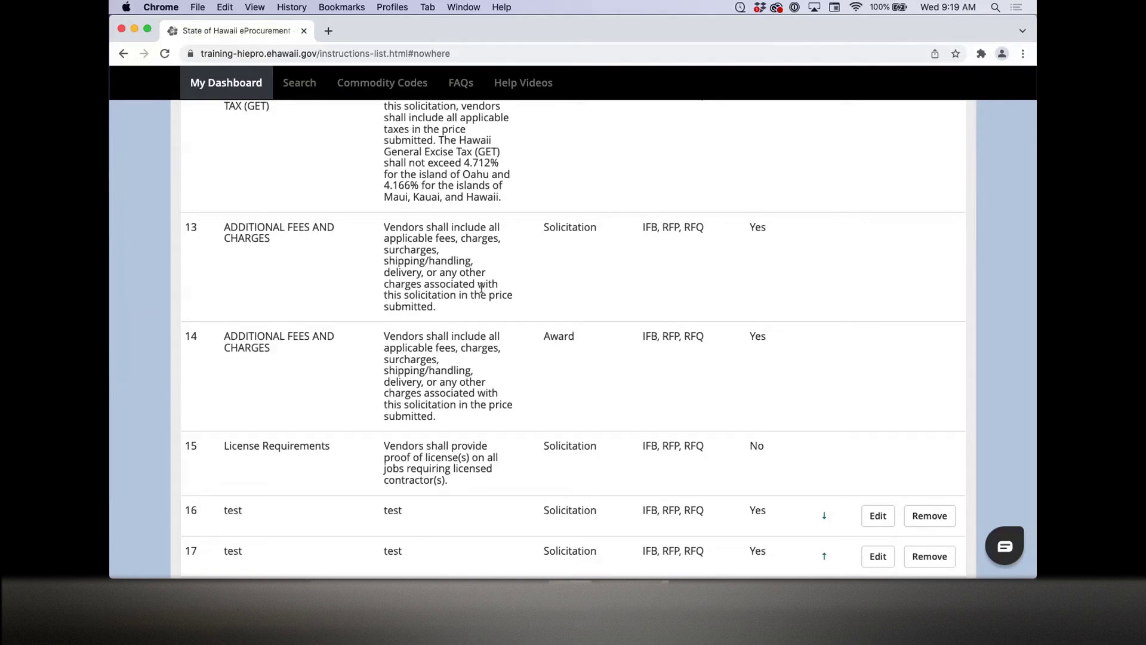
pyautogui.scroll(-5, 561, 376)
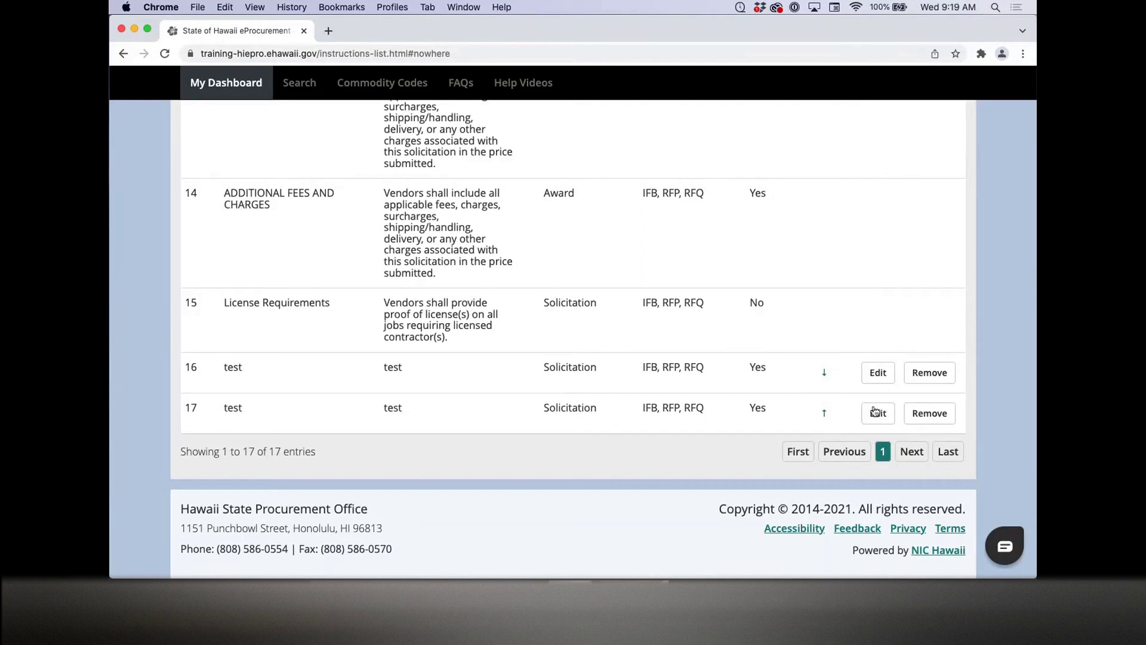
# Step: Edit instruction 16 to append 'test' to its content, untick Mandatory, and update it
pyautogui.click(889, 380)
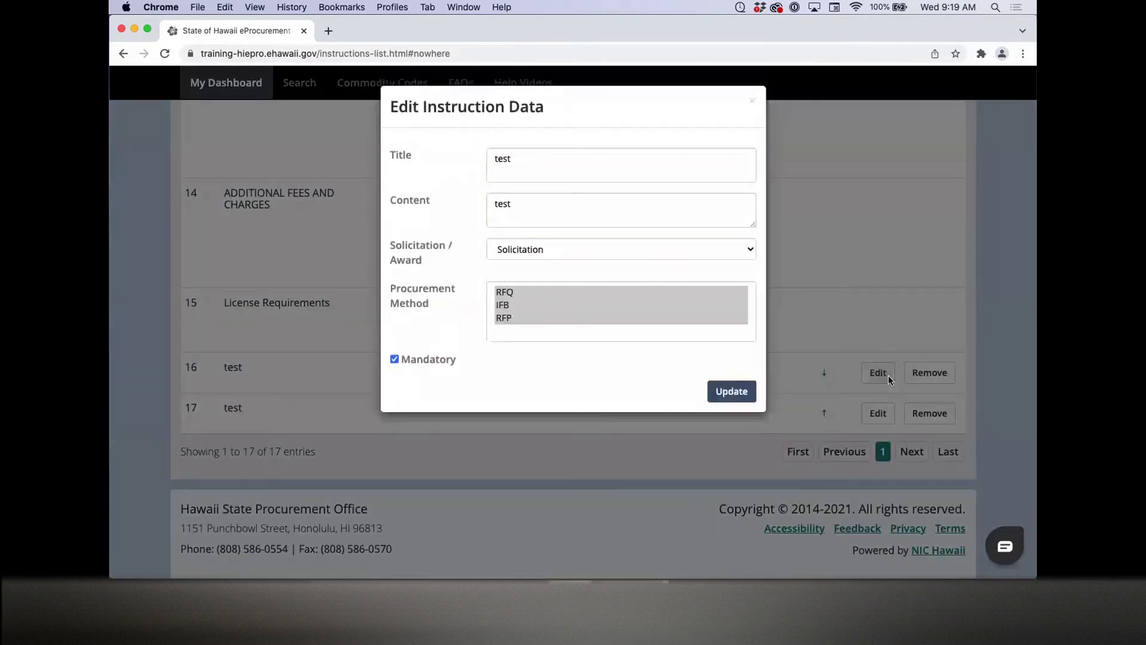
pyautogui.click(542, 162)
pyautogui.click(539, 205)
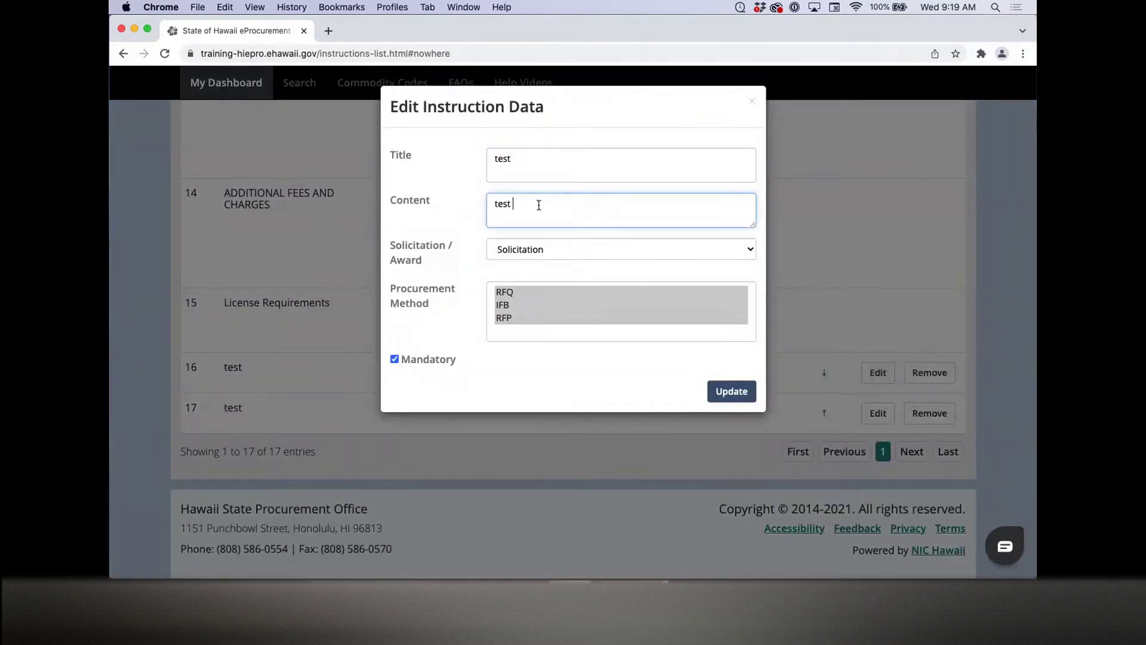
pyautogui.write('test')
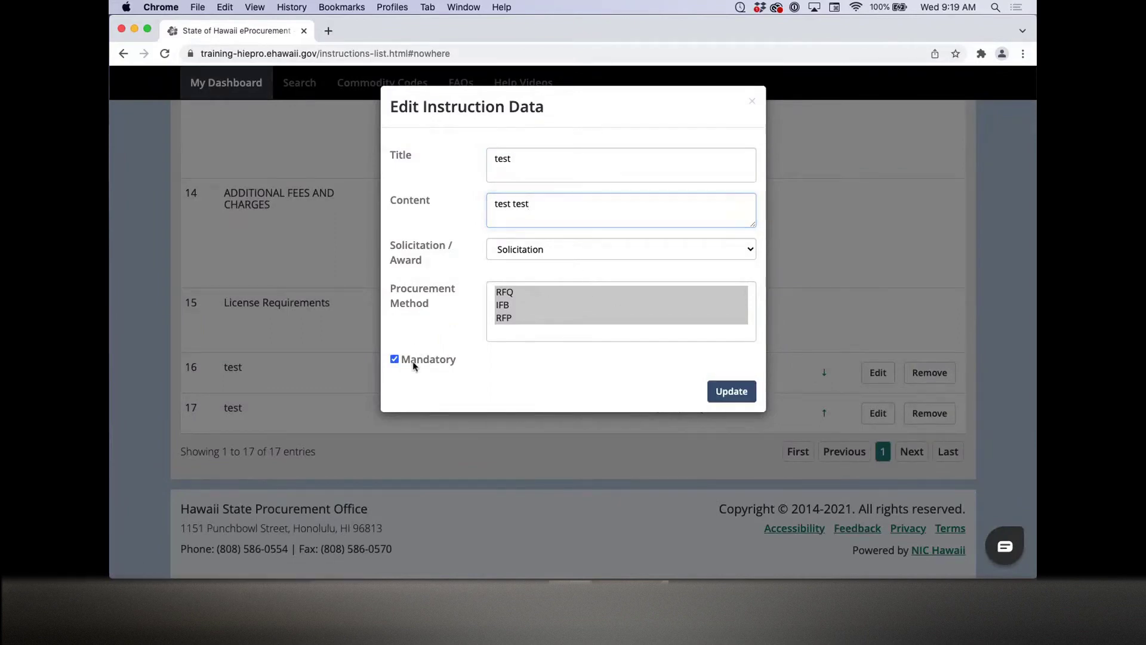
pyautogui.click(394, 359)
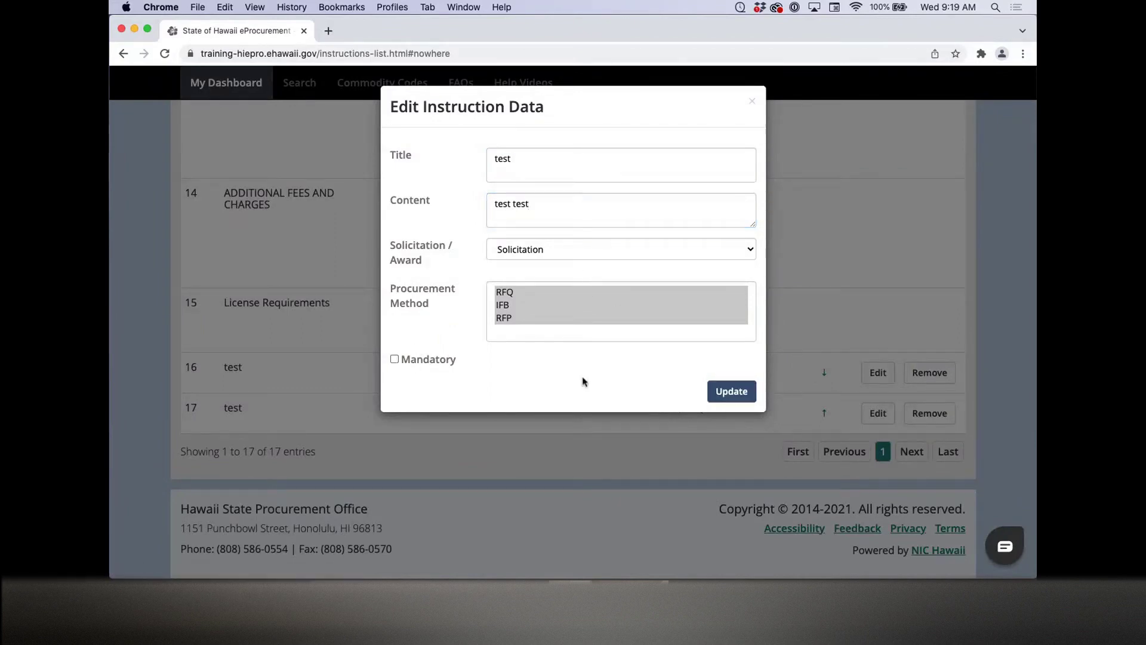
pyautogui.click(731, 391)
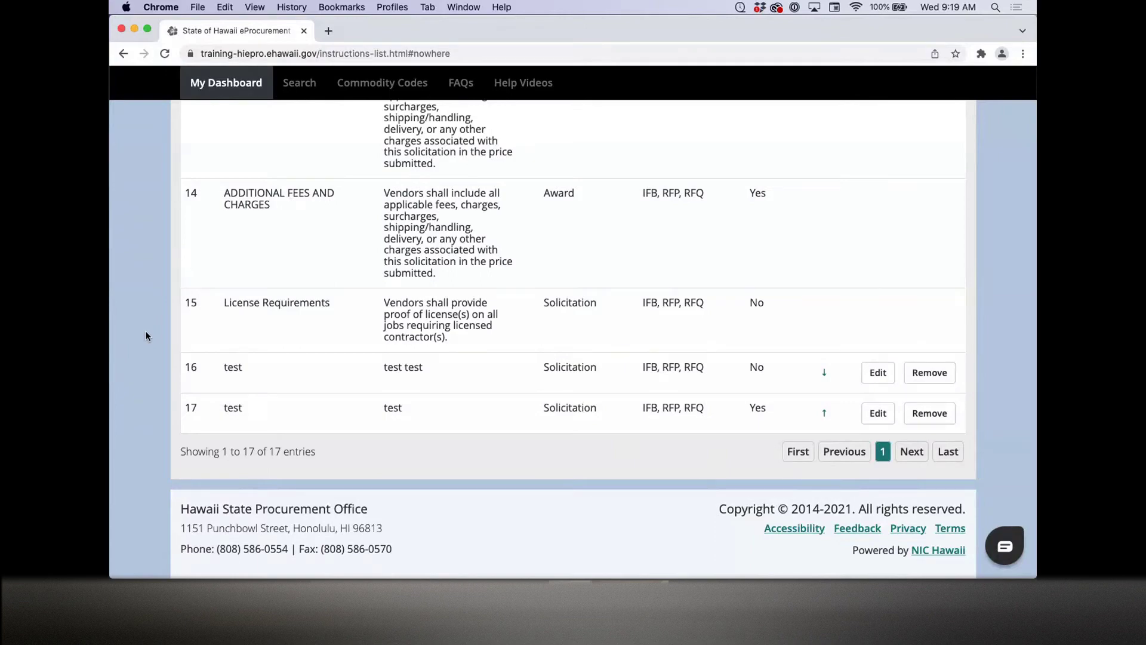
# Step: Return to the Department Admin Dashboard via My Dashboard and scroll down to its task tiles
pyautogui.scroll(15, 146, 334)
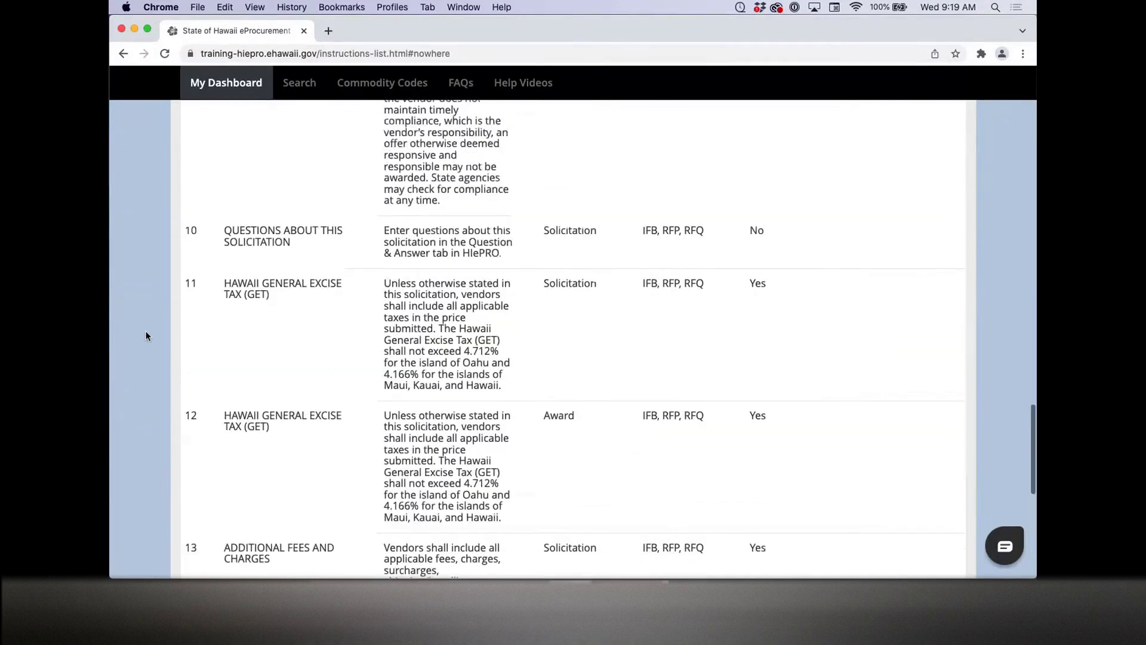
pyautogui.scroll(15, 146, 336)
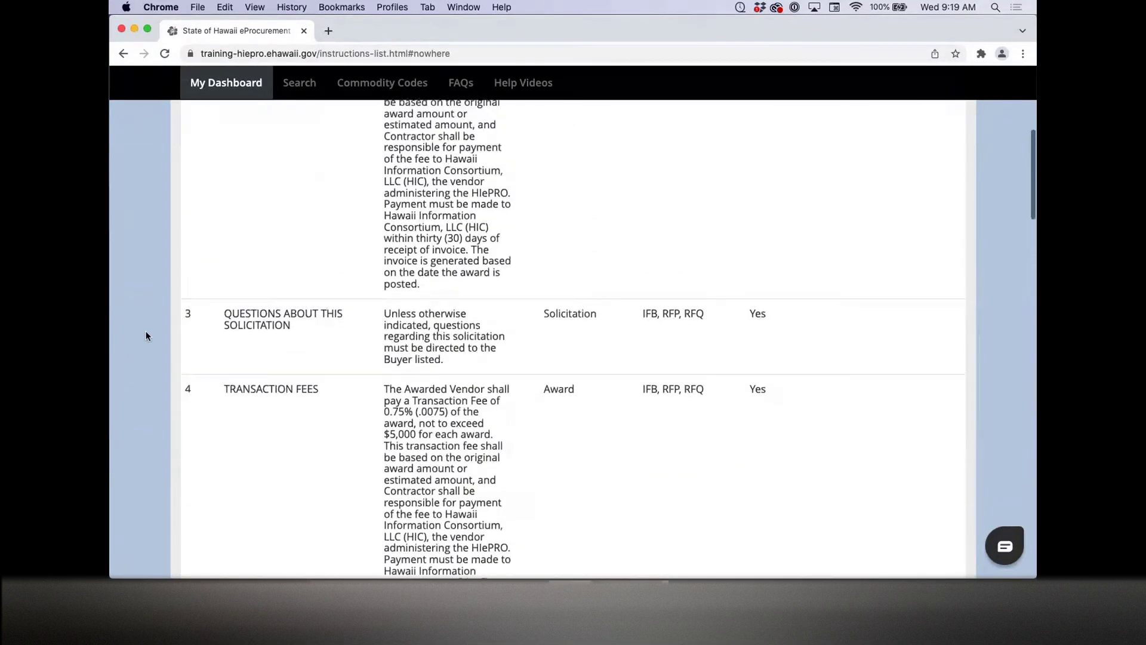
pyautogui.scroll(5, 146, 336)
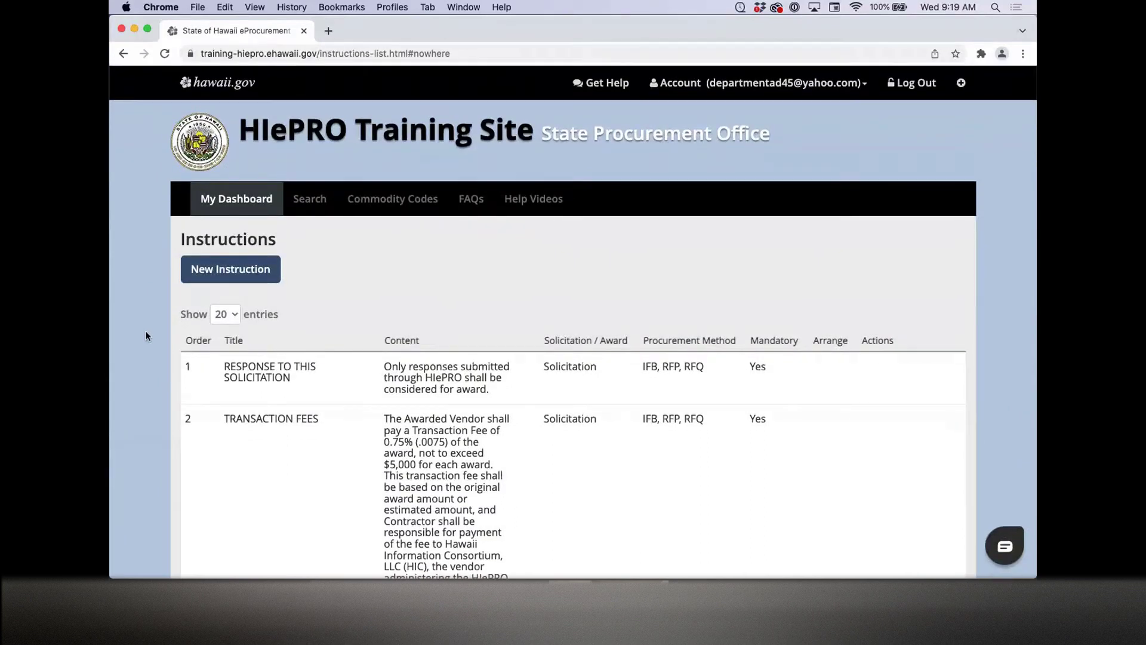
pyautogui.click(246, 201)
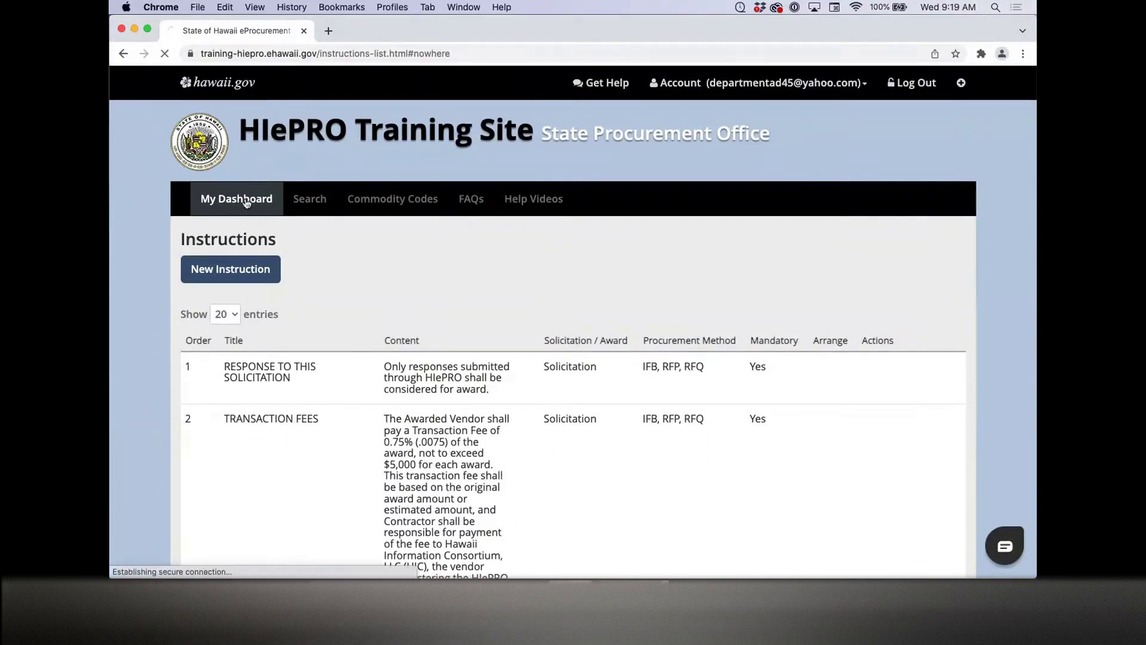
pyautogui.scroll(-10, 133, 253)
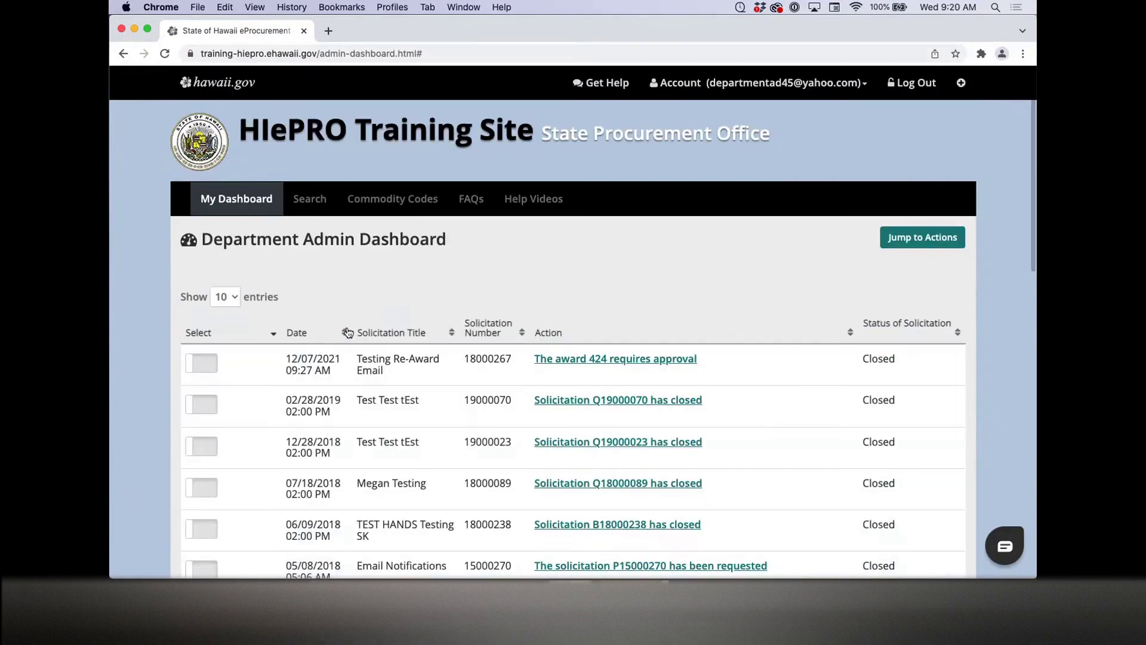
pyautogui.scroll(-15, 149, 326)
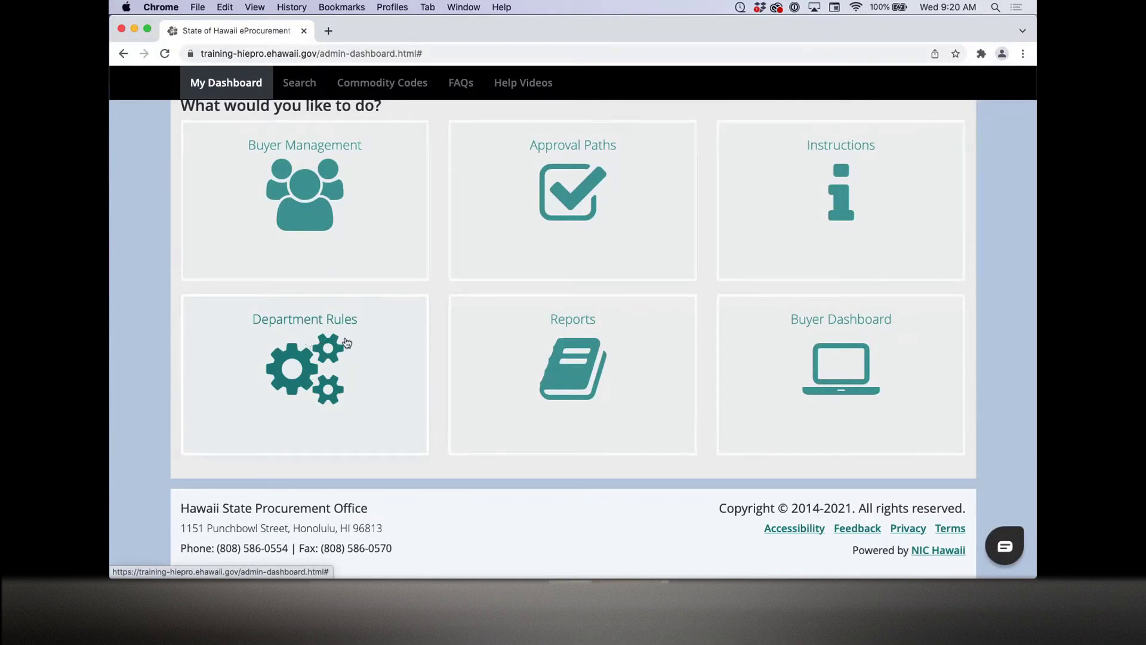
# Step: Review the Approval Path Report under Reports, then open the Buyer Assignment and Approval Paths Report
pyautogui.click(533, 321)
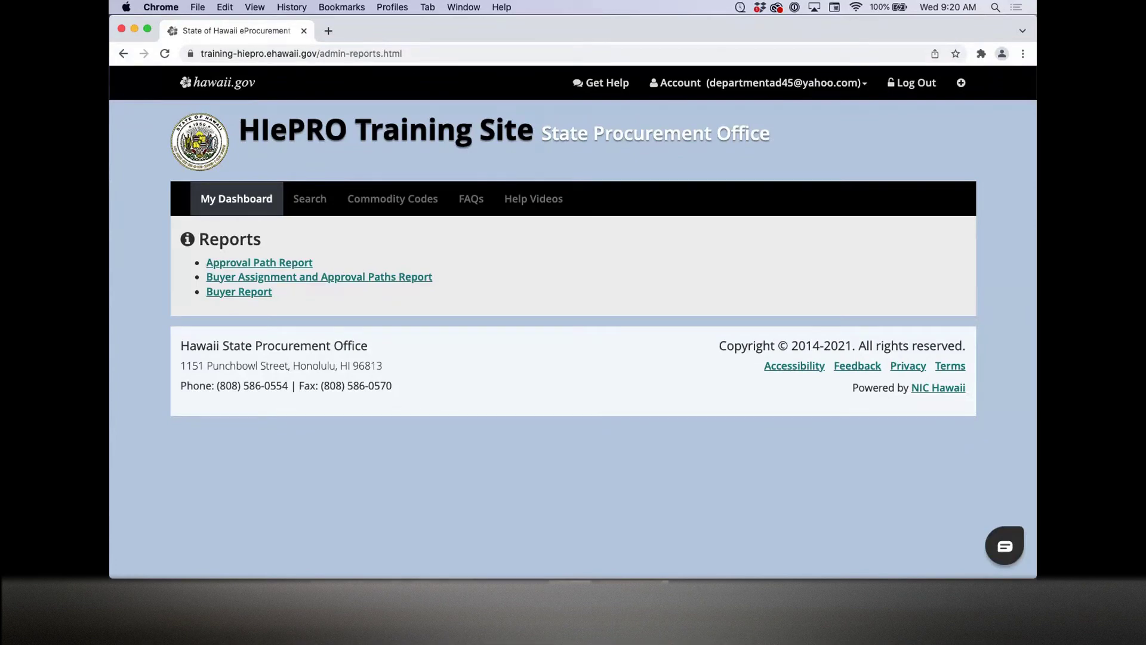
pyautogui.click(253, 264)
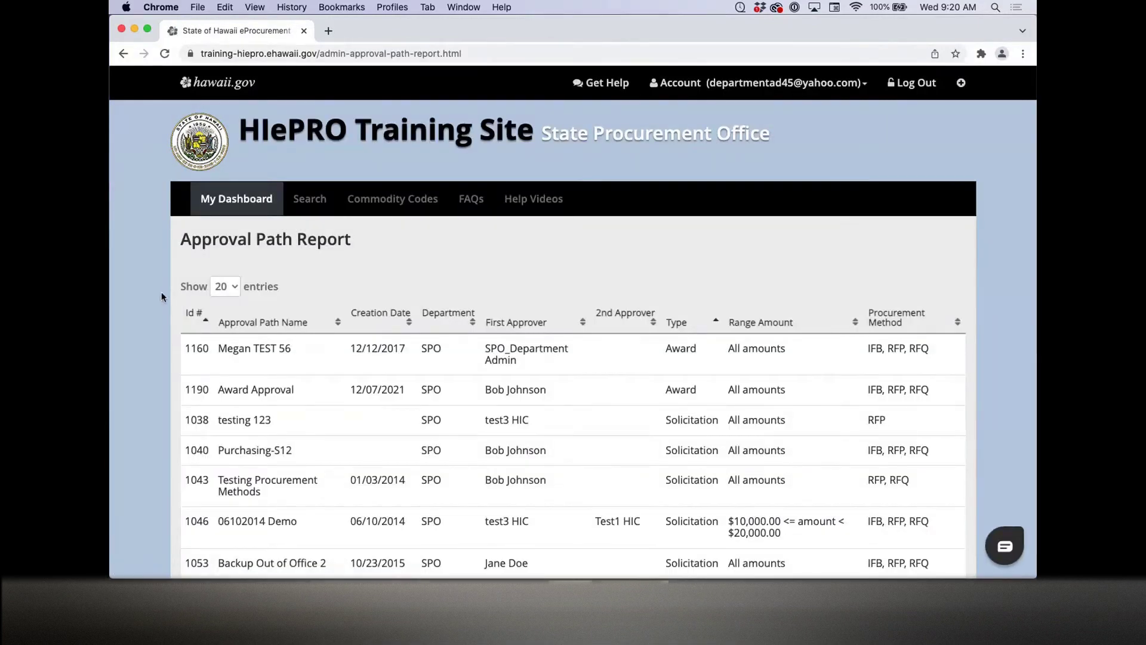
pyautogui.scroll(-10, 161, 297)
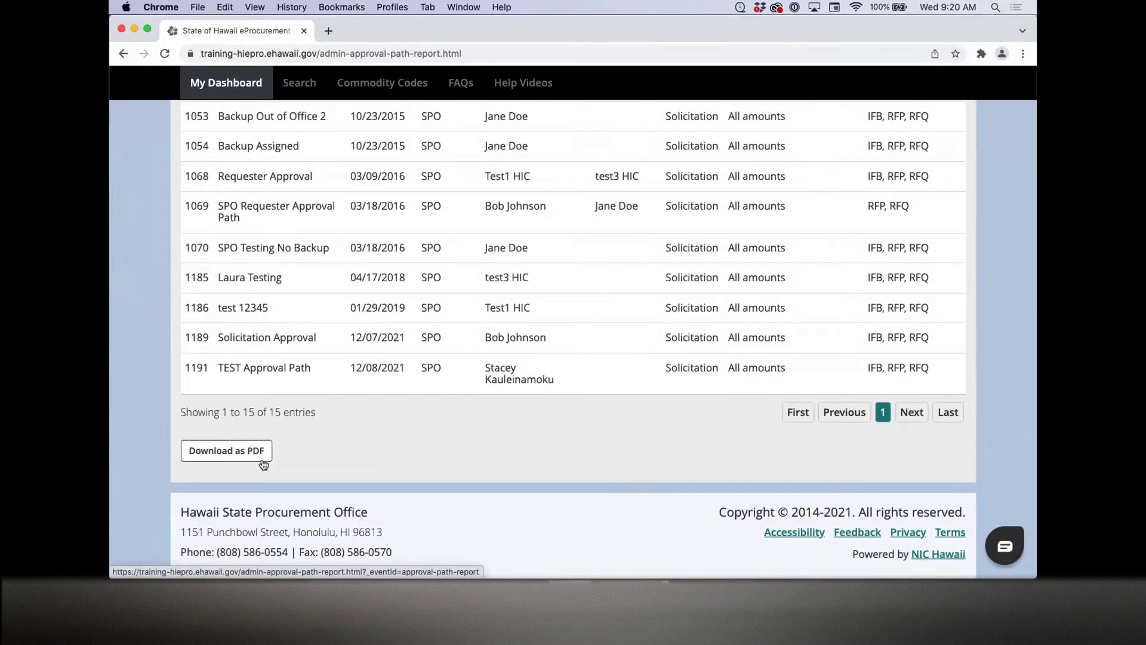
pyautogui.click(122, 55)
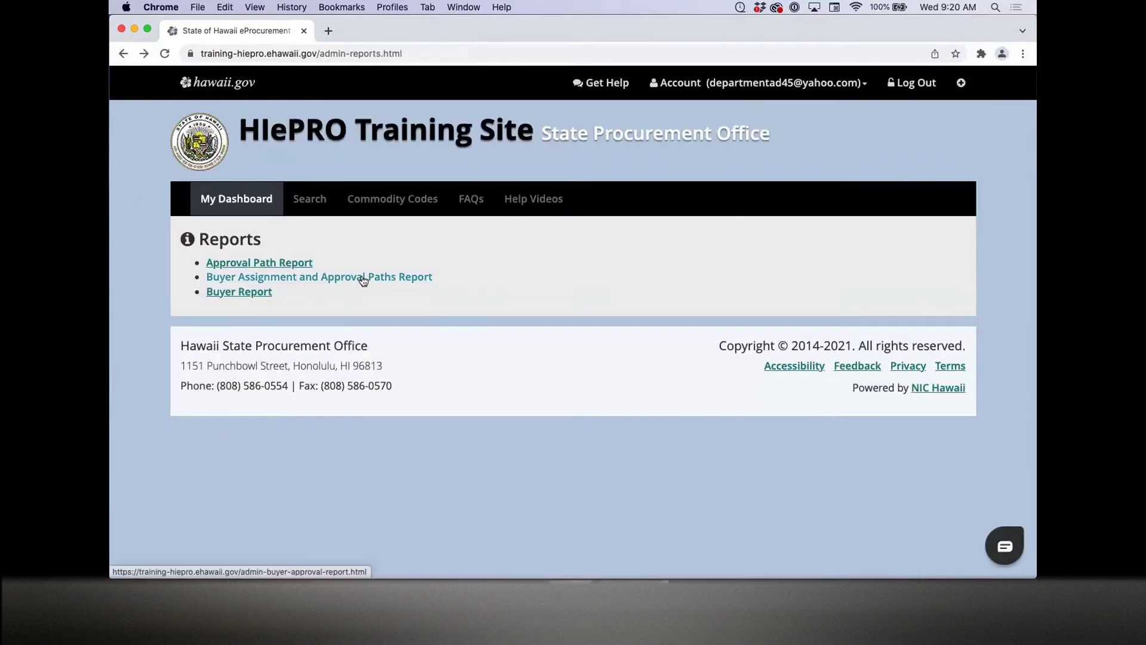
pyautogui.click(362, 278)
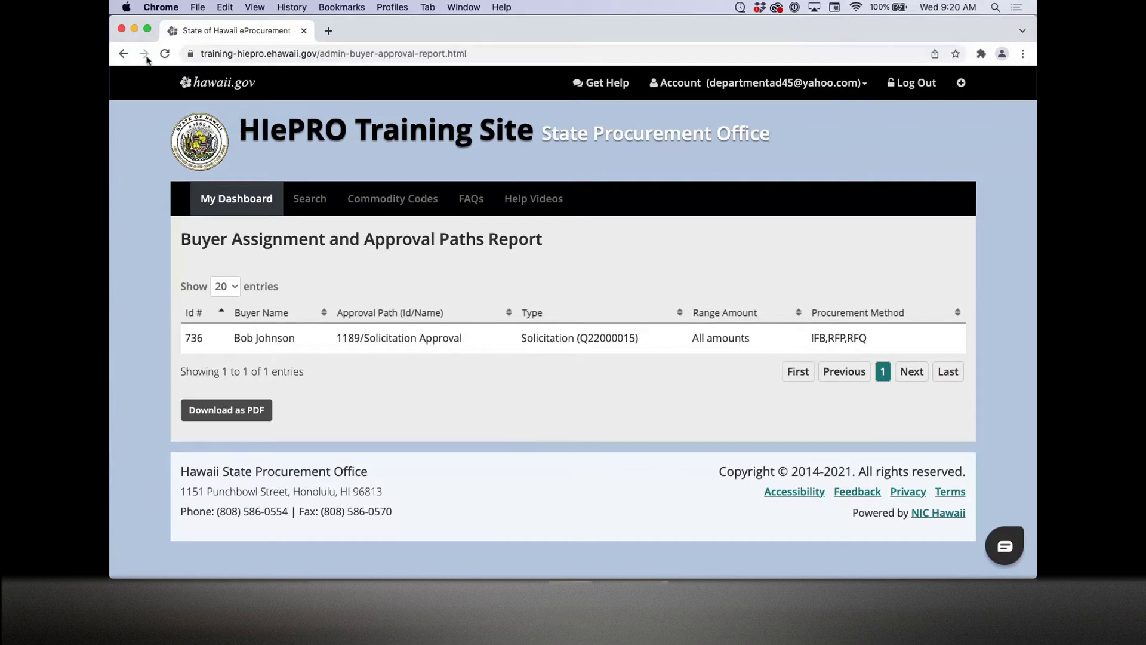
# Step: Go back to Reports and open the Buyer Report, scrolling through its 20 buyers
pyautogui.click(122, 54)
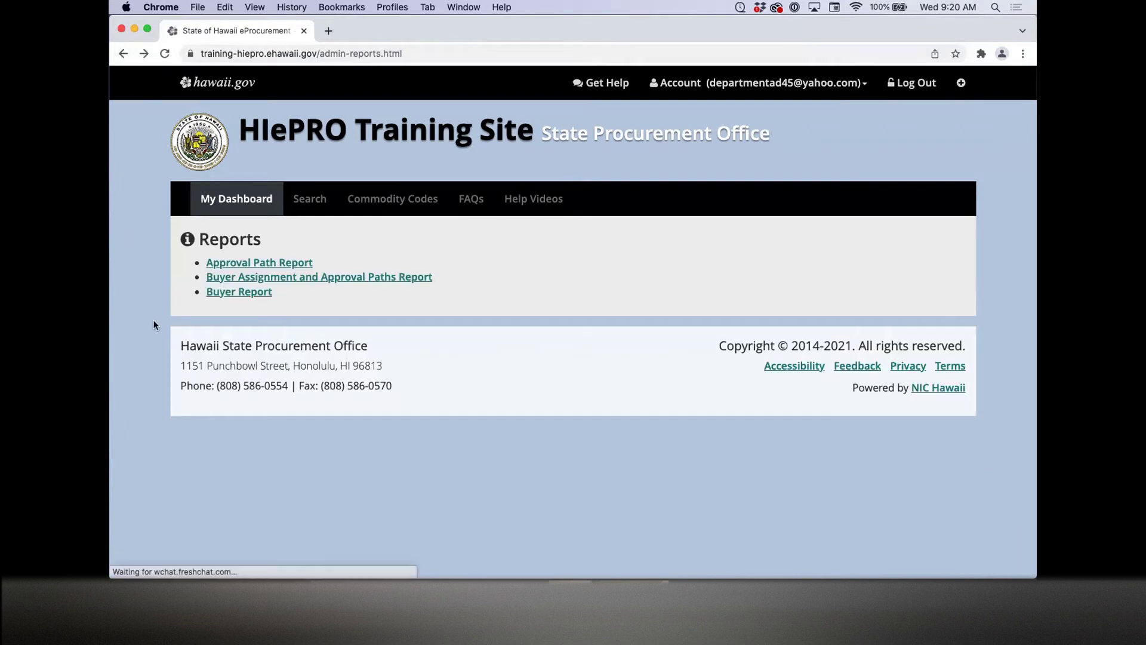
pyautogui.click(233, 293)
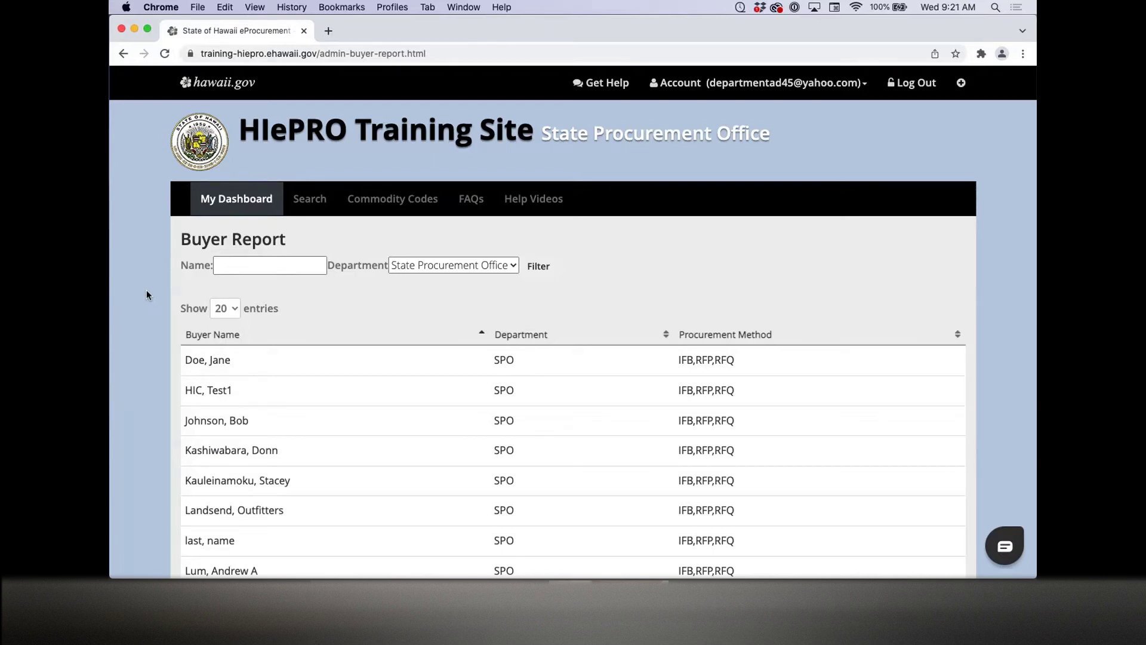
pyautogui.scroll(-10, 146, 289)
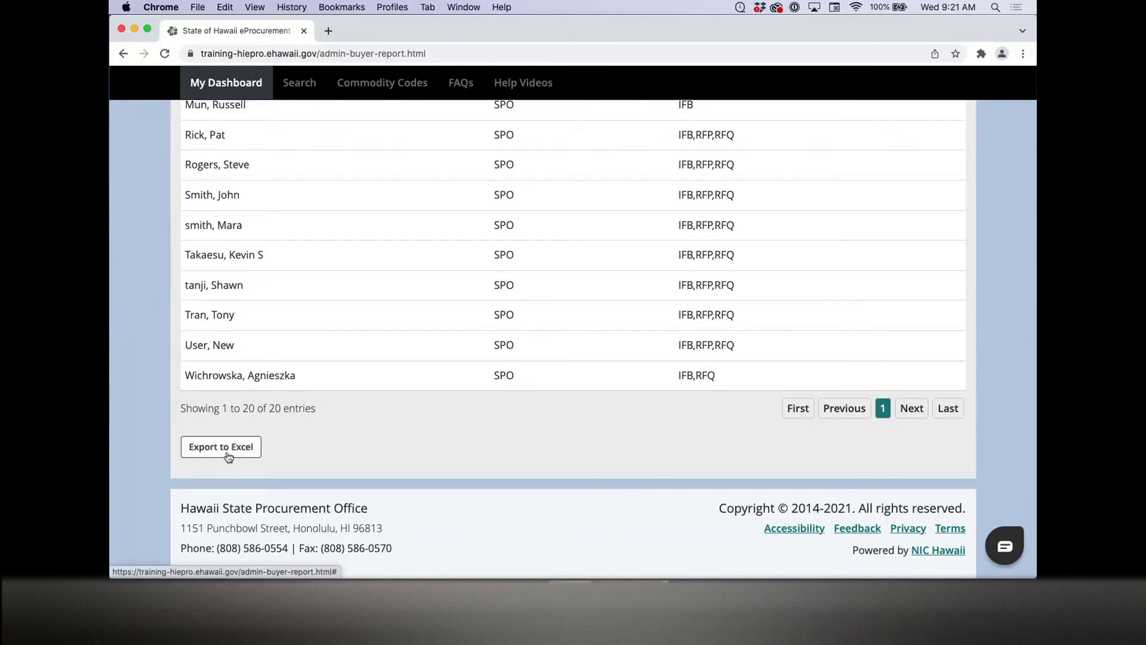
# Step: Switch from the Department Admin Dashboard to the Buyer Dashboard and scroll its solicitation list
pyautogui.click(222, 91)
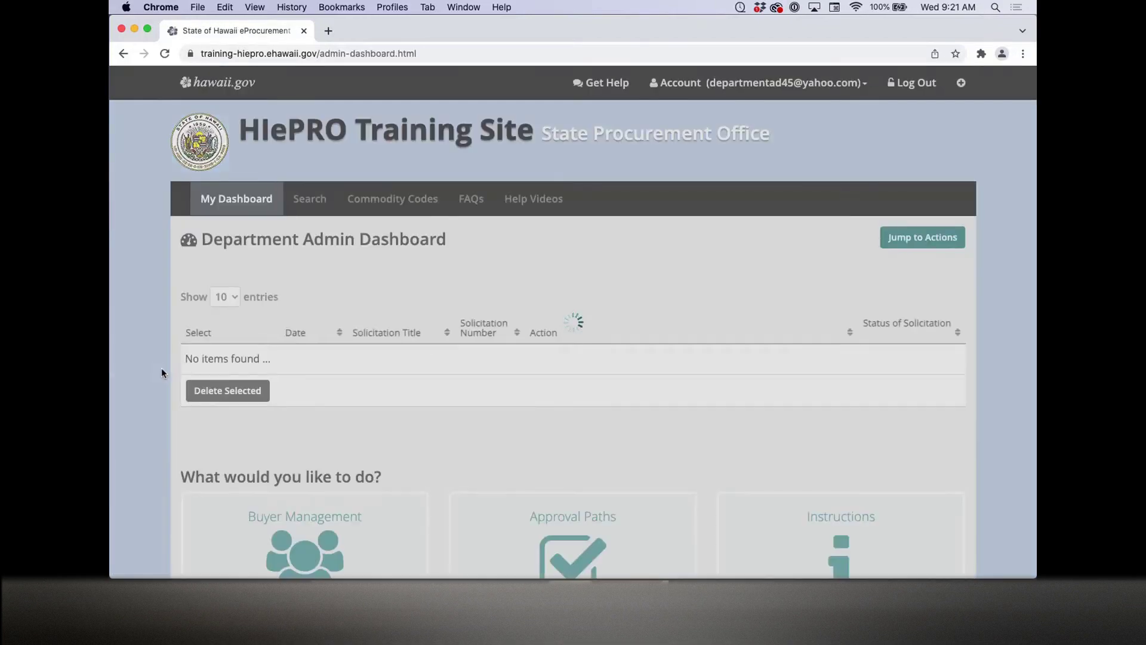
pyautogui.scroll(-10, 162, 368)
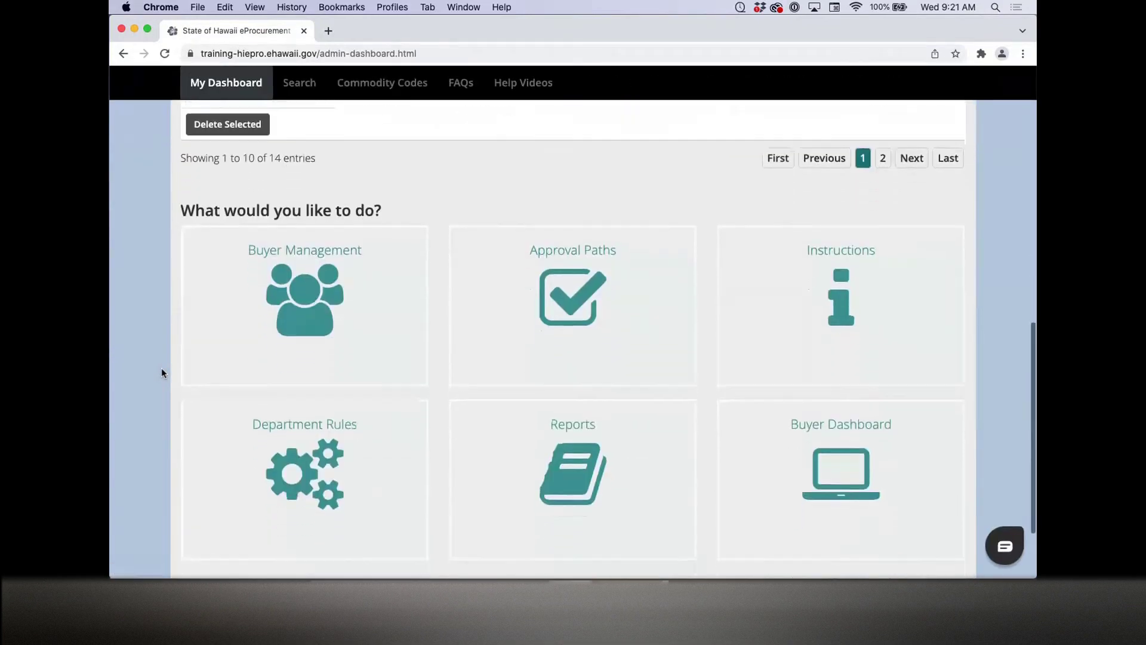
pyautogui.scroll(-2, 161, 373)
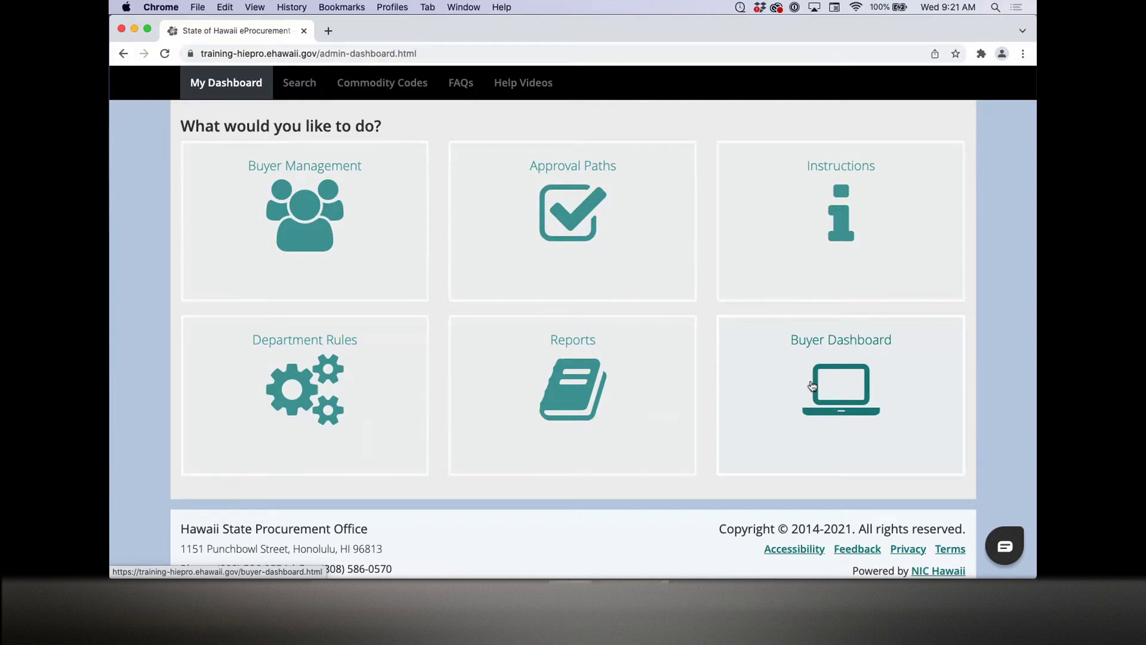
pyautogui.click(812, 385)
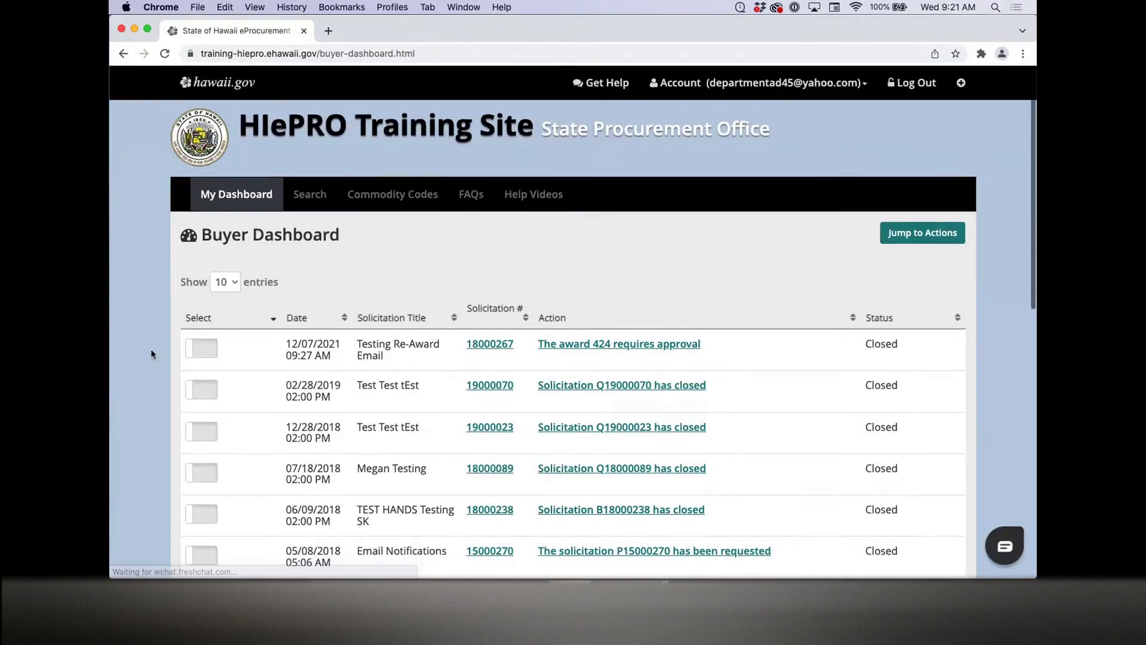
pyautogui.scroll(-6, 150, 354)
pyautogui.scroll(3, 150, 348)
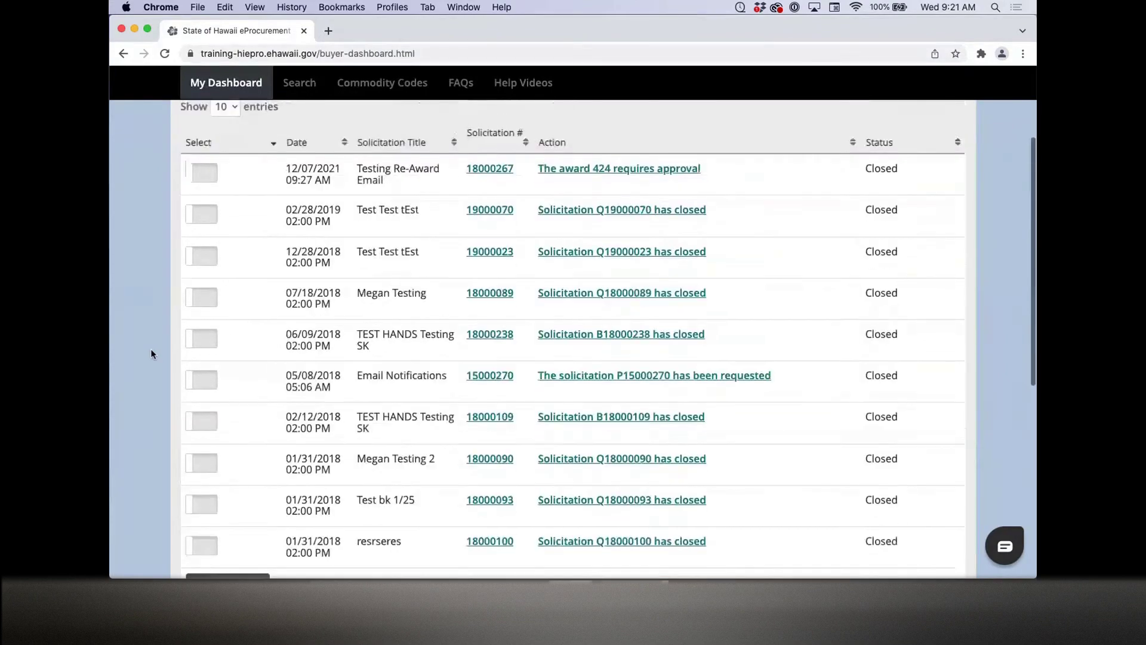
pyautogui.scroll(-7, 135, 321)
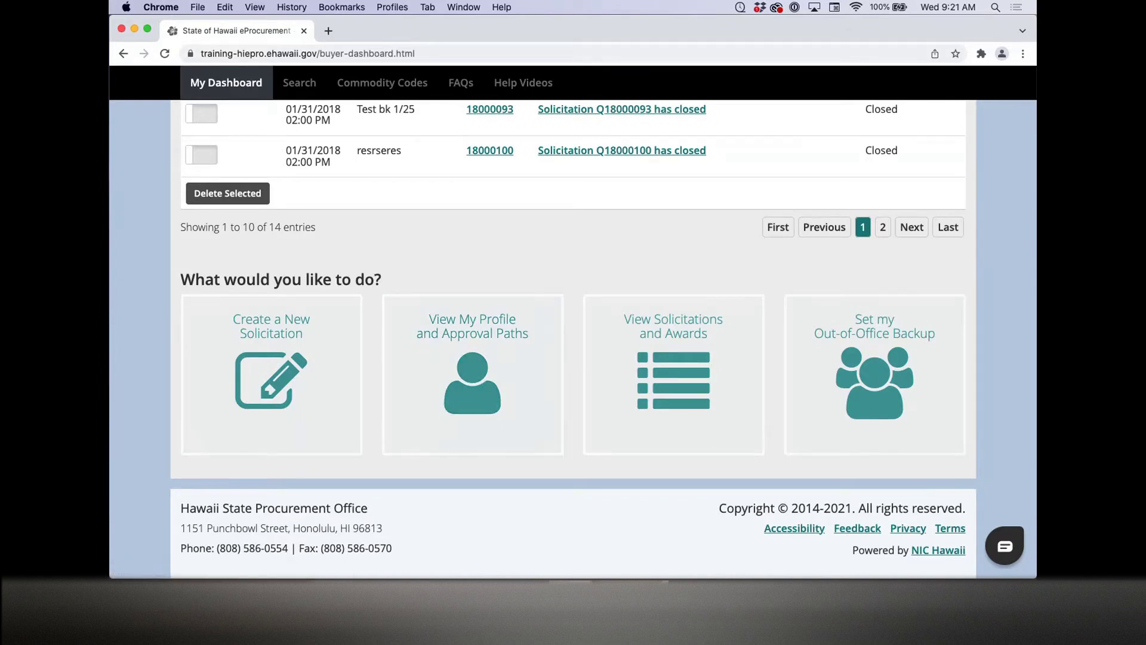
pyautogui.click(557, 372)
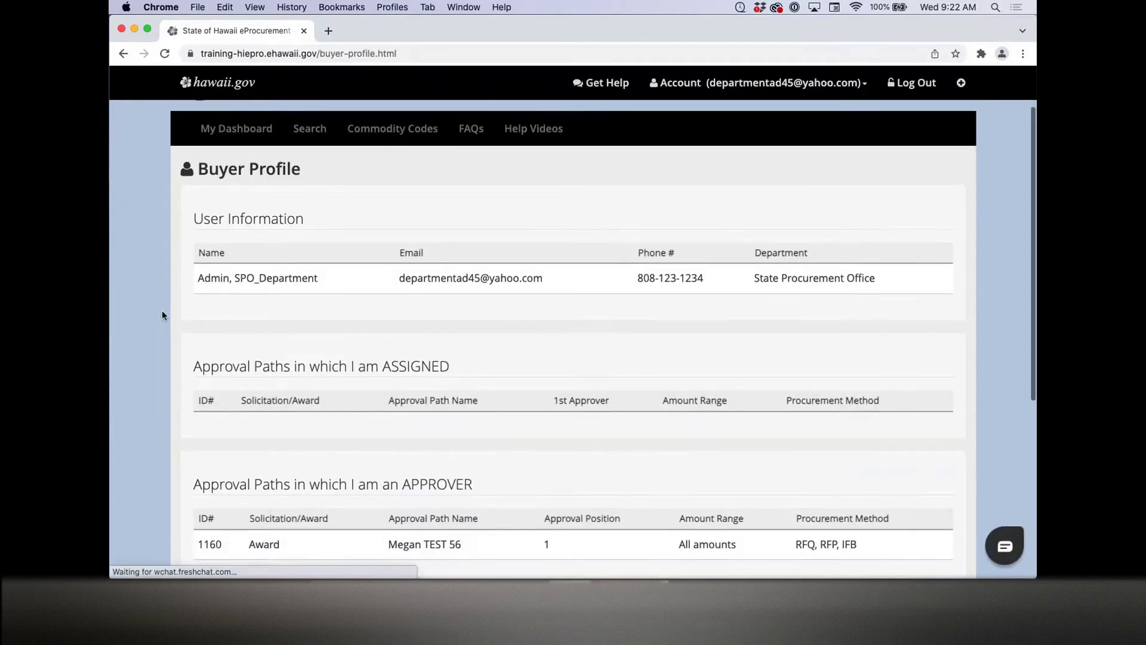
pyautogui.scroll(-2, 162, 309)
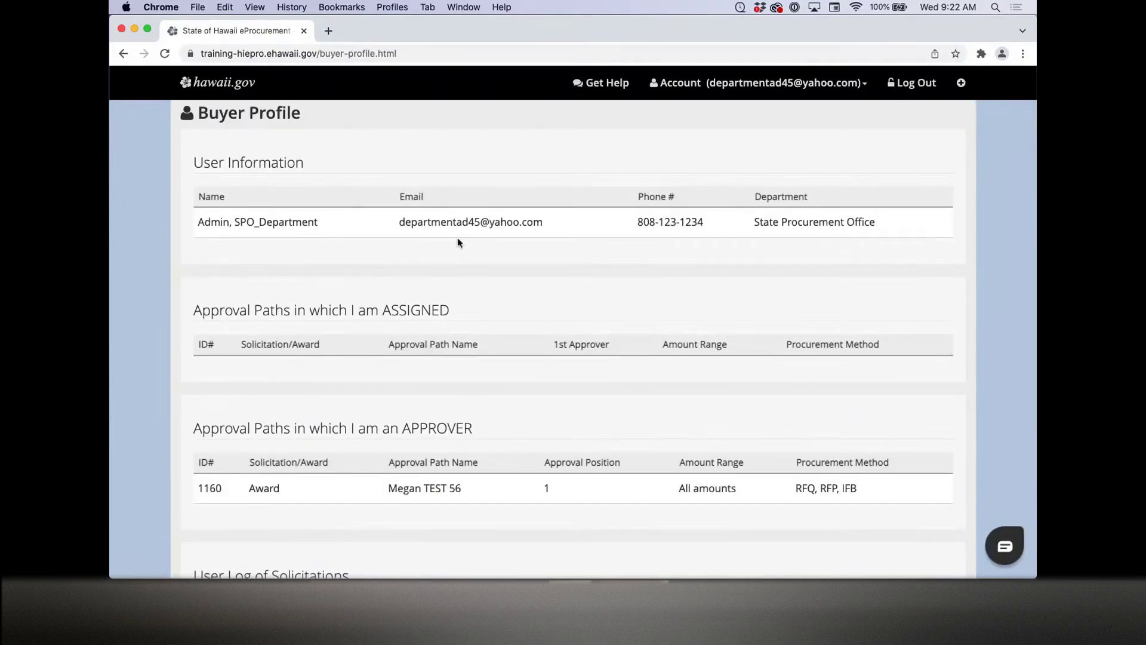
pyautogui.scroll(-4, 132, 286)
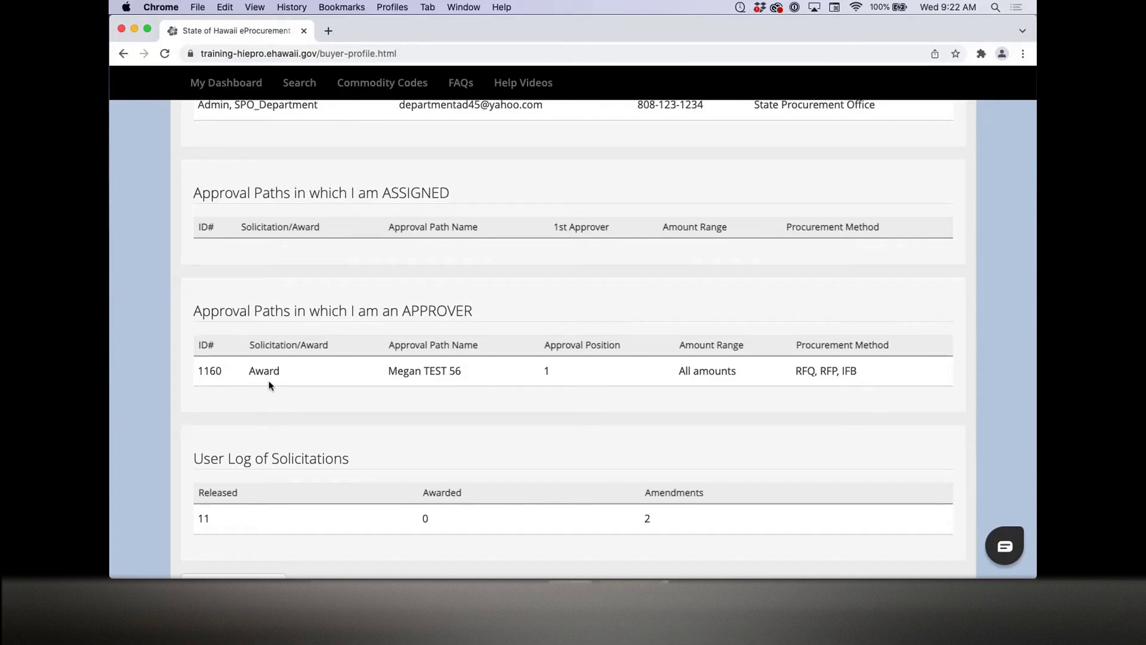
pyautogui.scroll(-3, 271, 373)
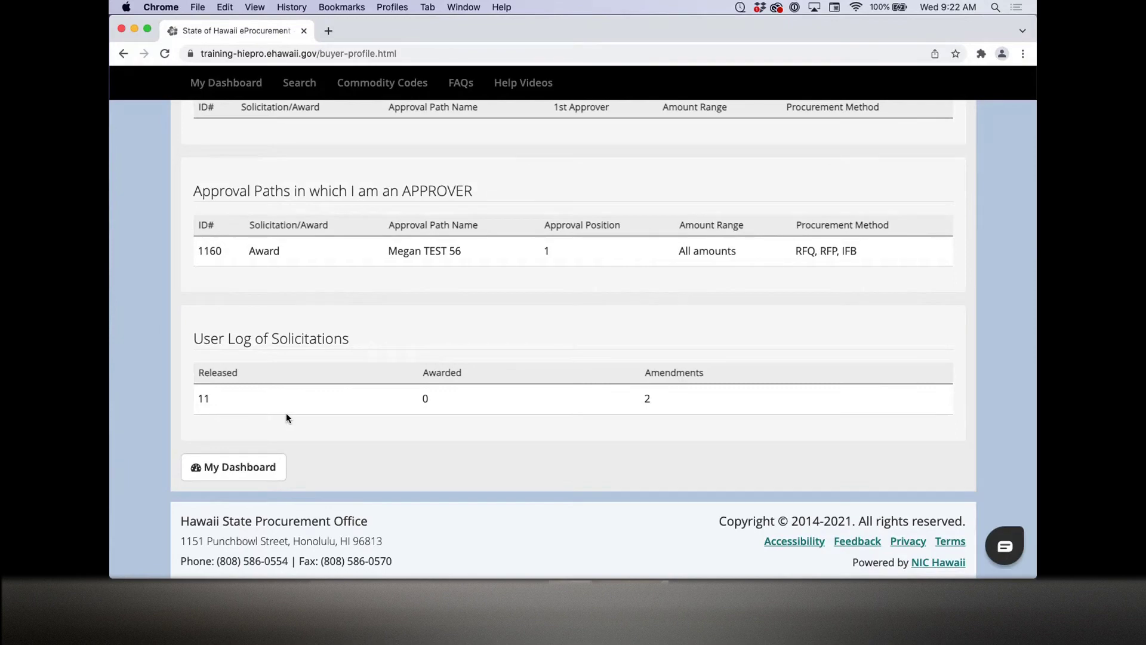
pyautogui.click(236, 467)
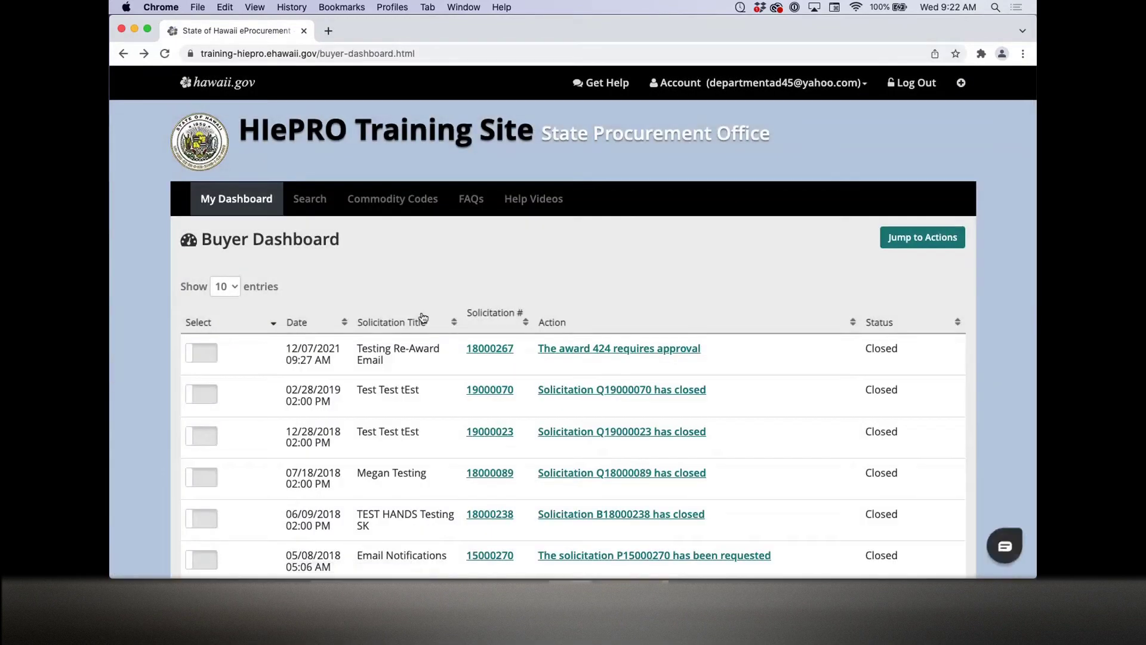
pyautogui.scroll(-10, 421, 315)
pyautogui.scroll(-2, 422, 317)
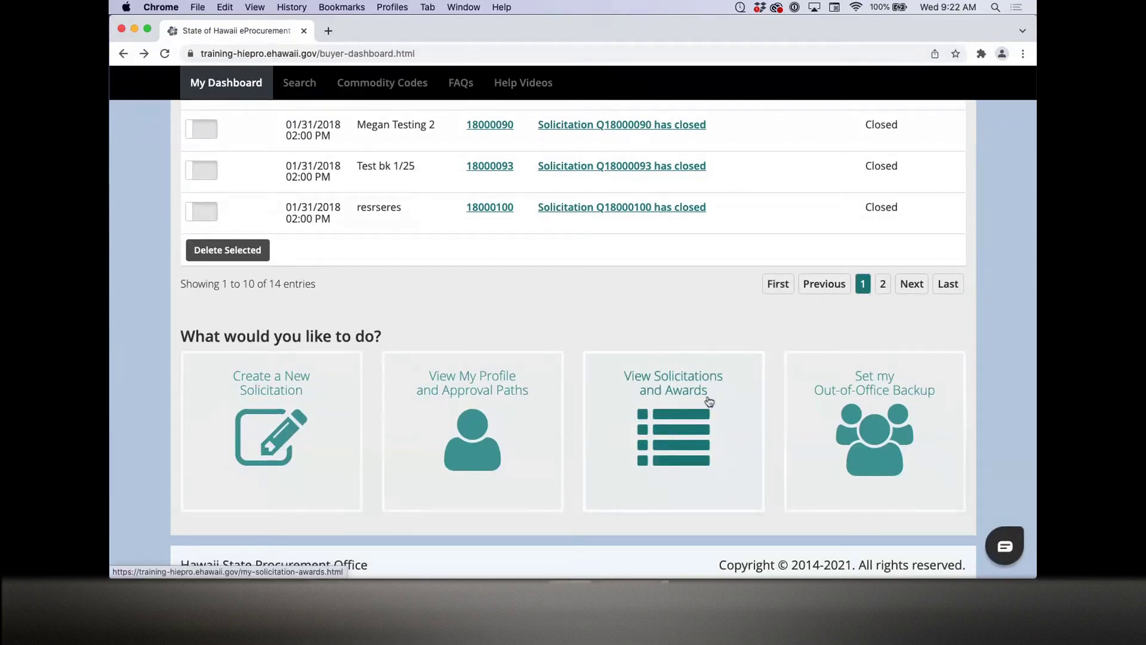
pyautogui.click(709, 402)
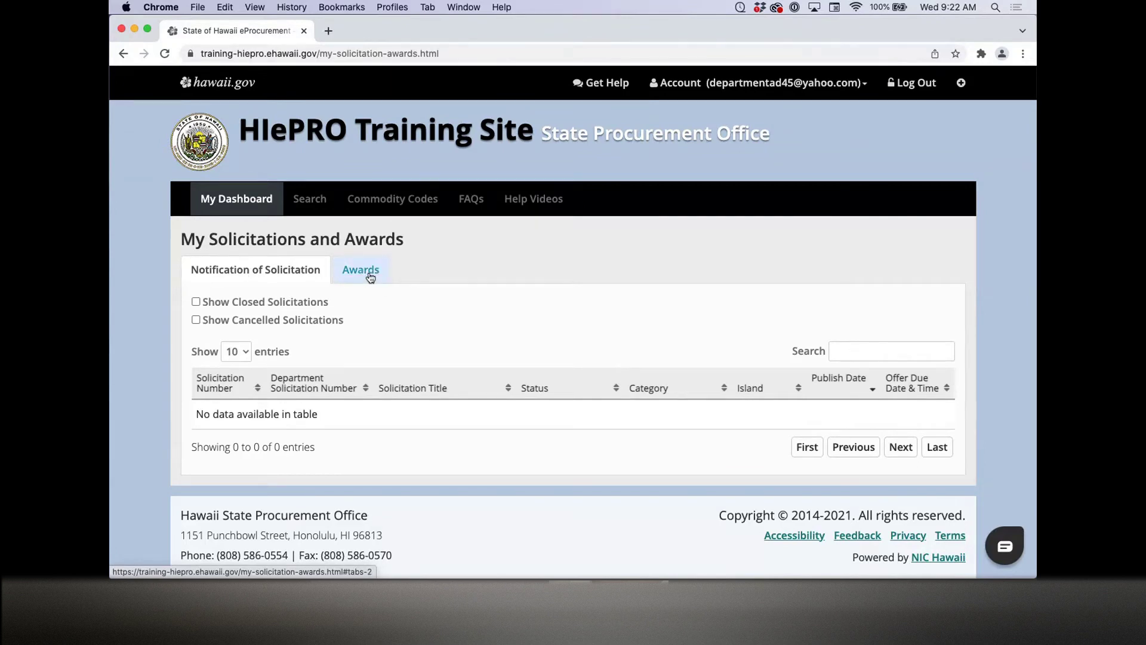
pyautogui.click(123, 53)
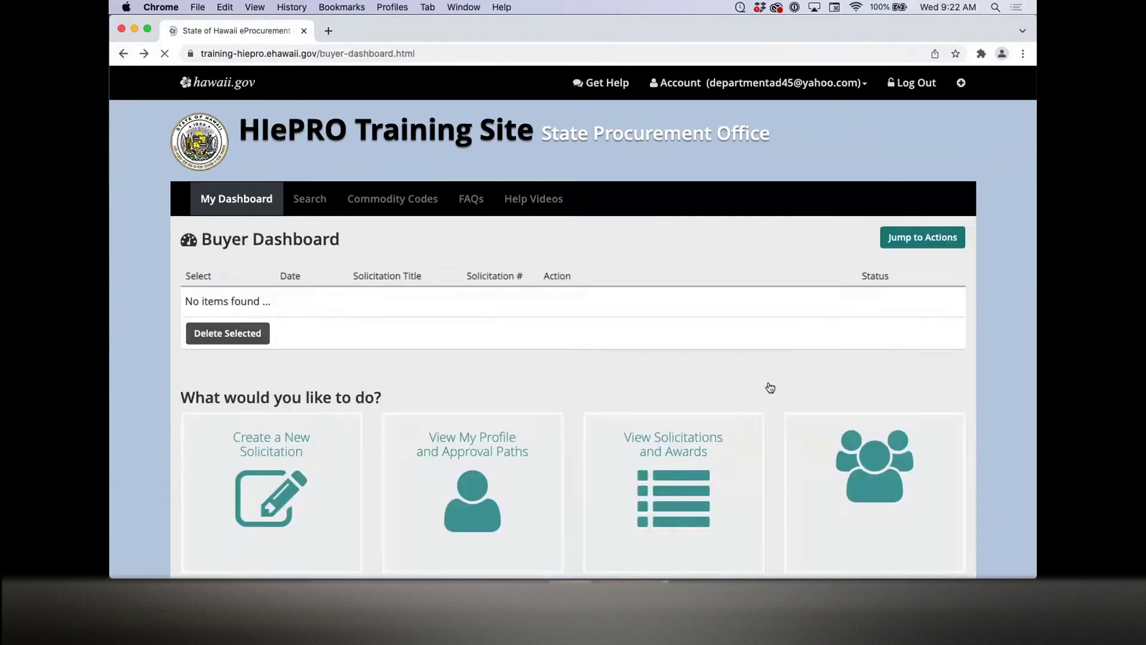
pyautogui.scroll(-10, 801, 391)
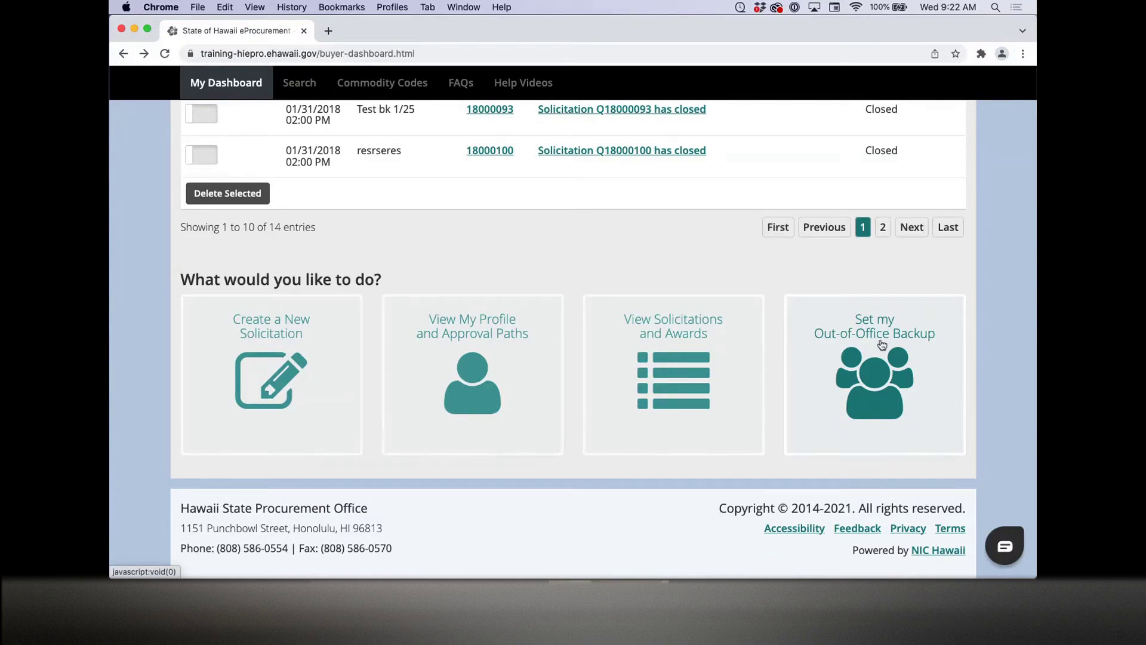
# Step: Assign an SPO buyer as the admin's out-of-office backup and confirm
pyautogui.click(882, 345)
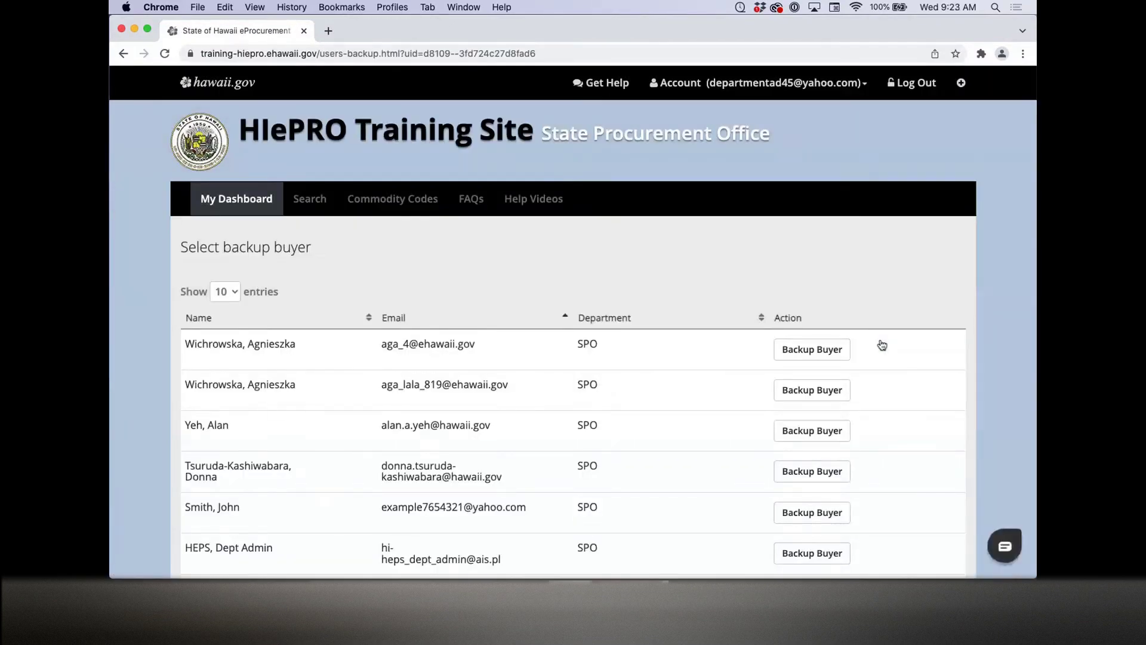
pyautogui.scroll(-5, 882, 344)
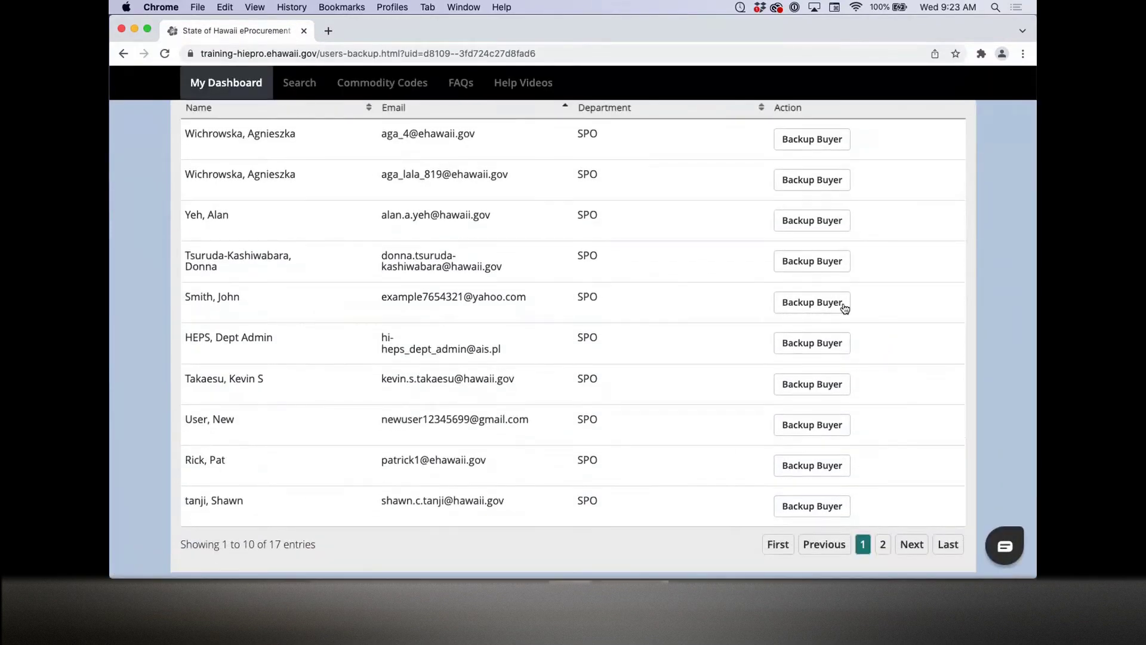
pyautogui.click(842, 306)
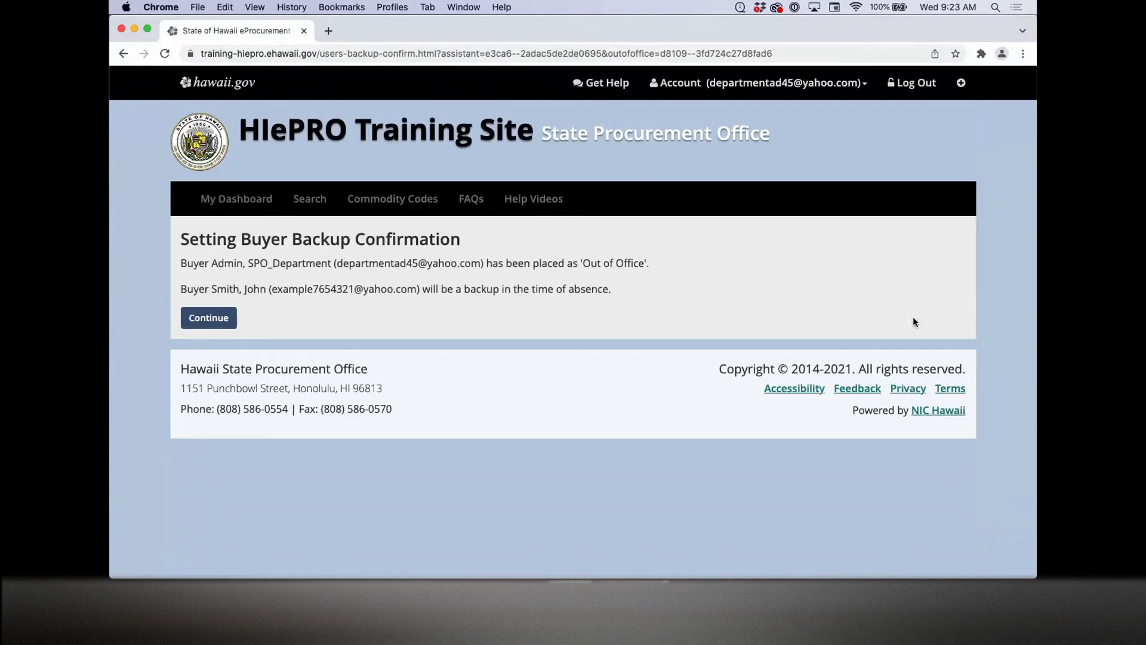
pyautogui.click(225, 321)
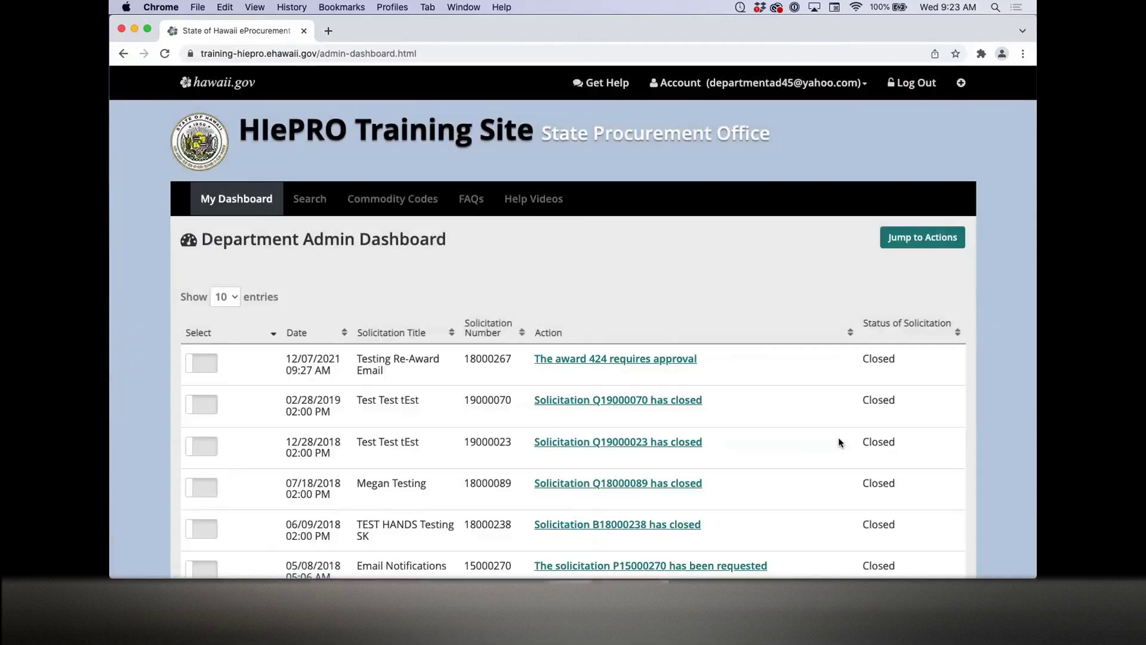
# Step: On the Buyer Dashboard, mark the admin as returned to the office
pyautogui.scroll(-10, 839, 439)
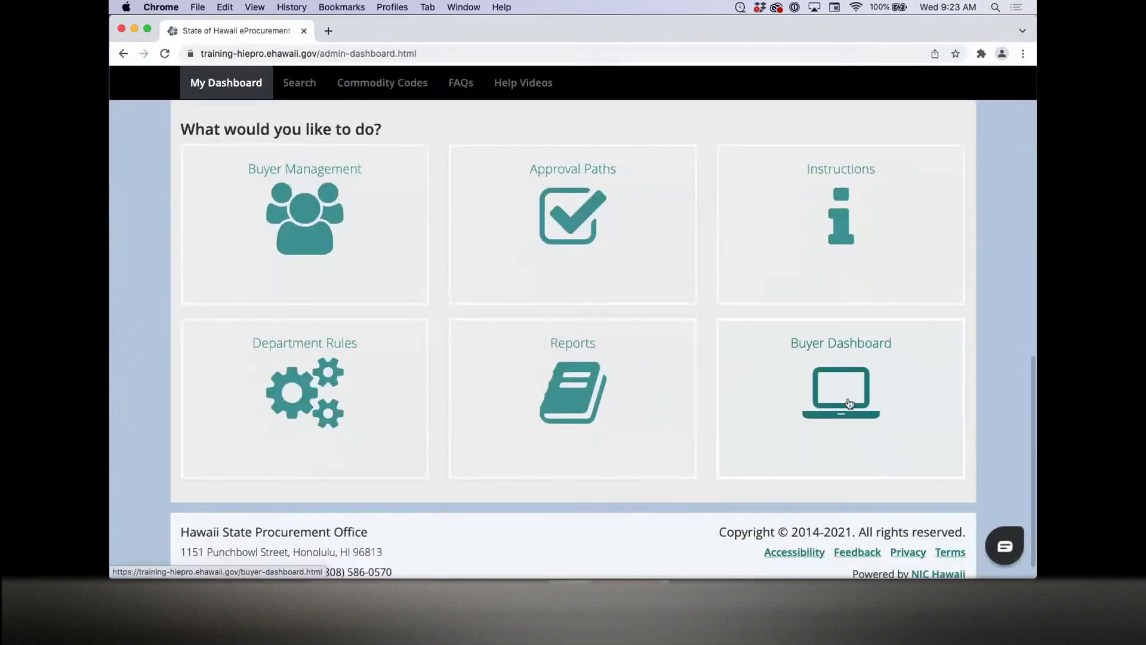
pyautogui.click(850, 403)
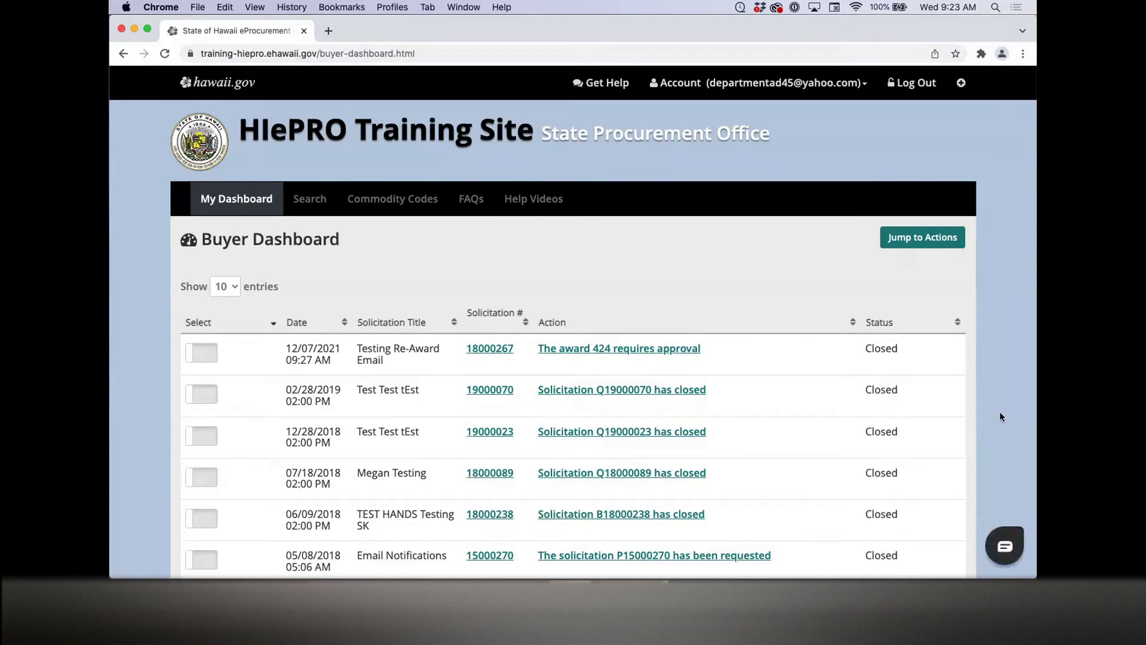
pyautogui.scroll(-10, 1001, 416)
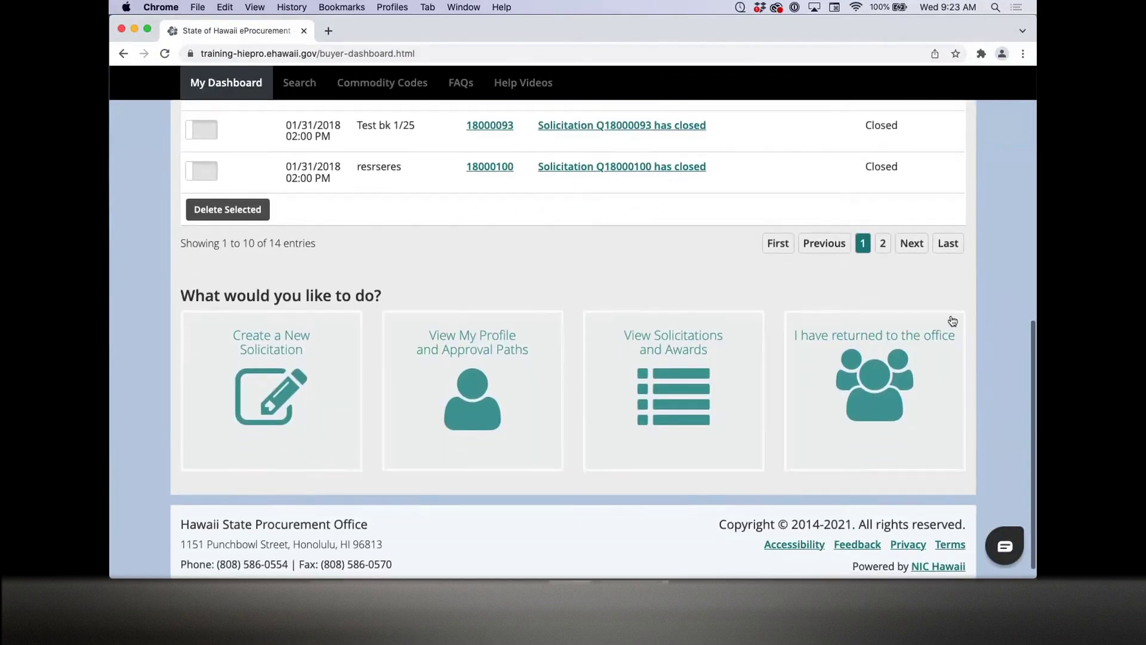
pyautogui.click(922, 340)
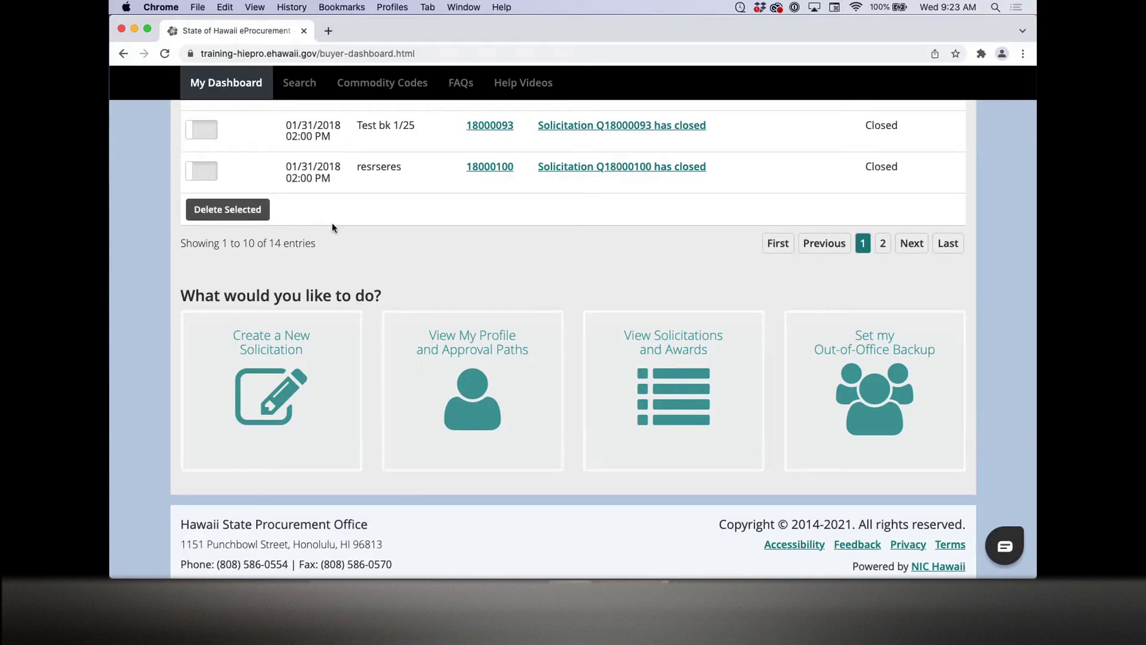
pyautogui.scroll(15, 797, 224)
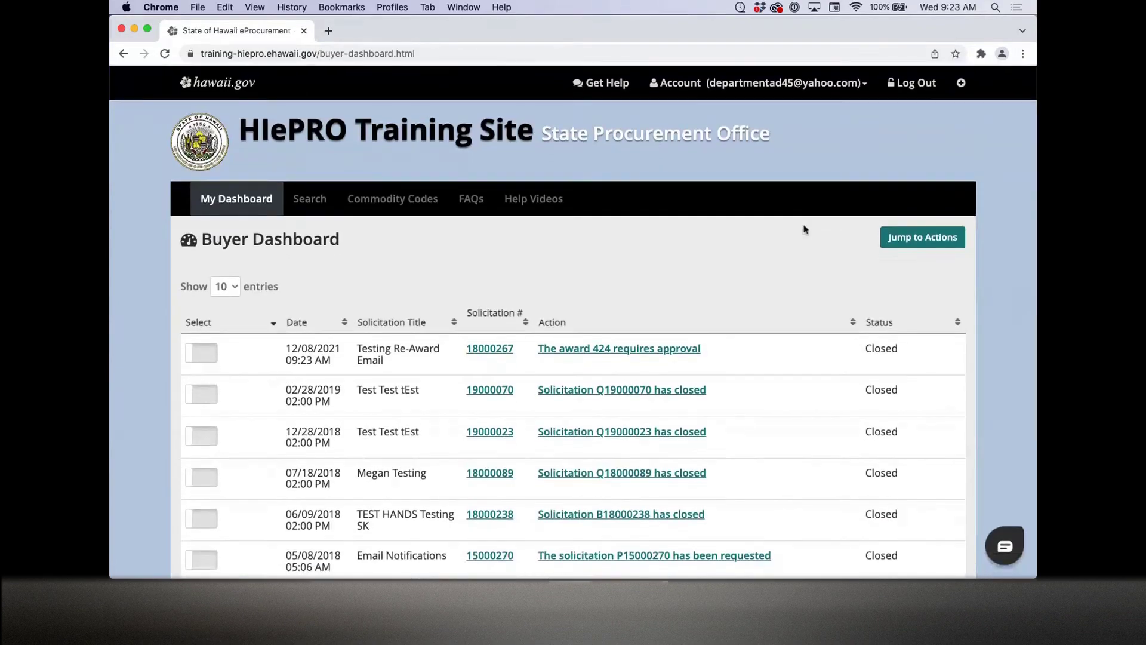
# Step: Log out of the admin account and sign in as the test buyer, dismissing the password-save prompt
pyautogui.click(928, 85)
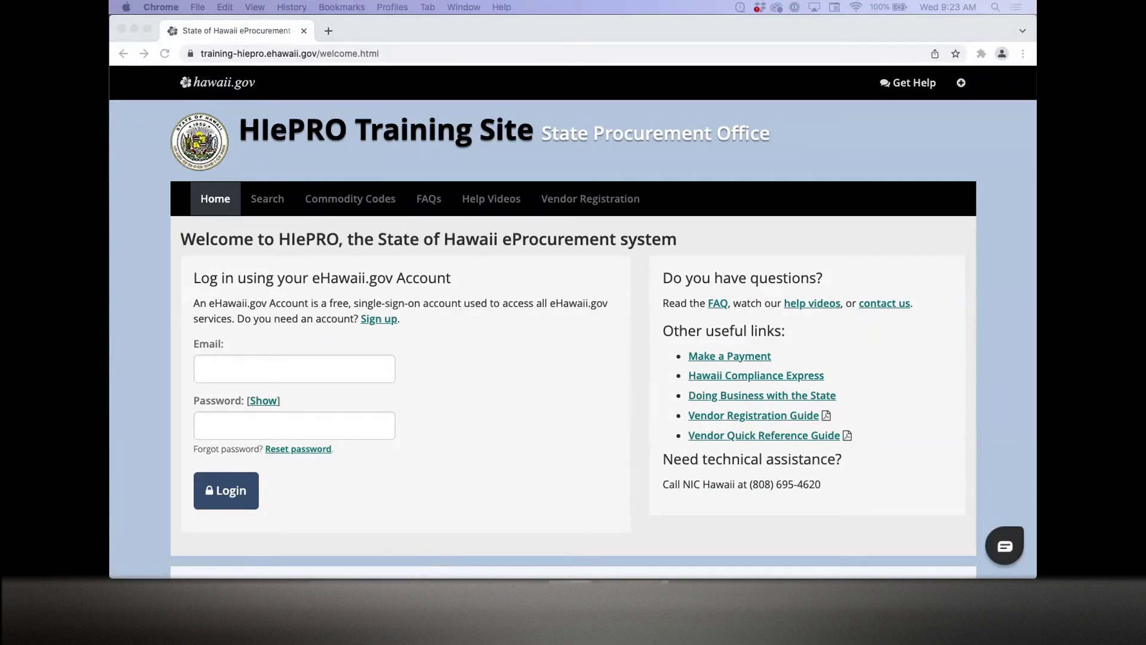
pyautogui.click(294, 368)
pyautogui.press('super+v')
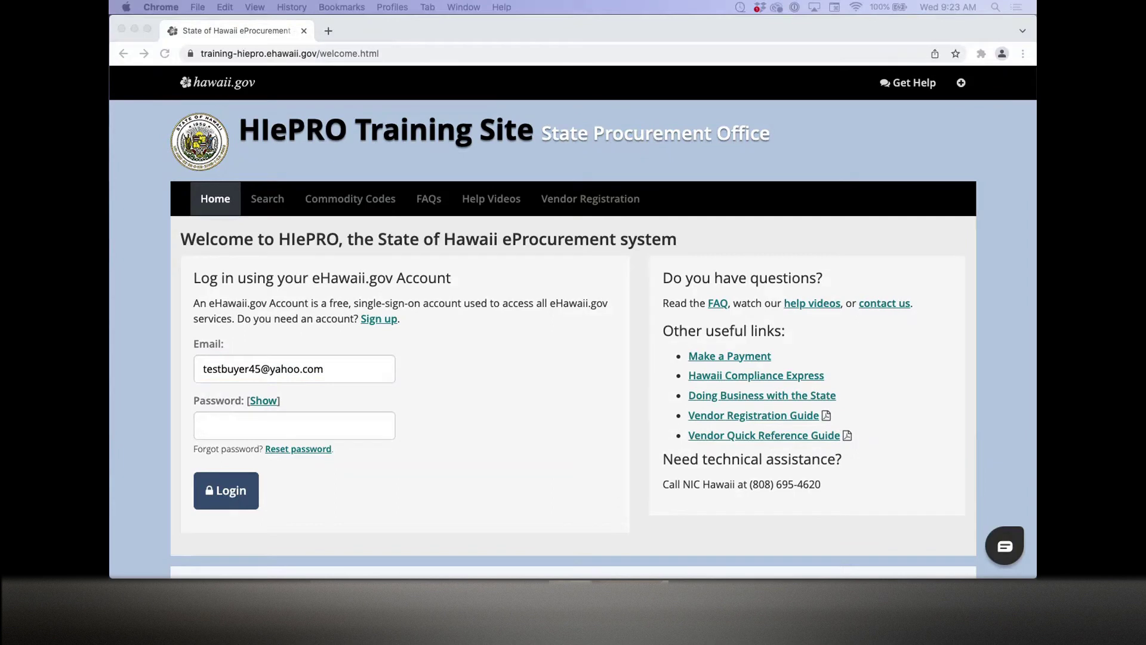
pyautogui.click(222, 424)
pyautogui.press('super+v')
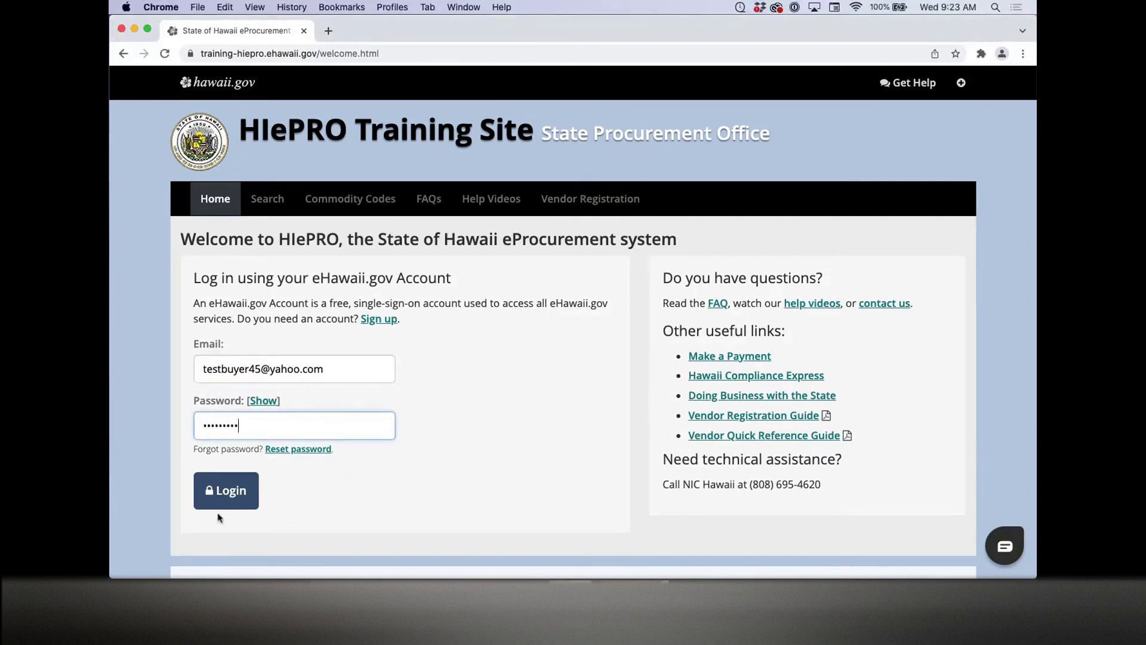
pyautogui.click(233, 503)
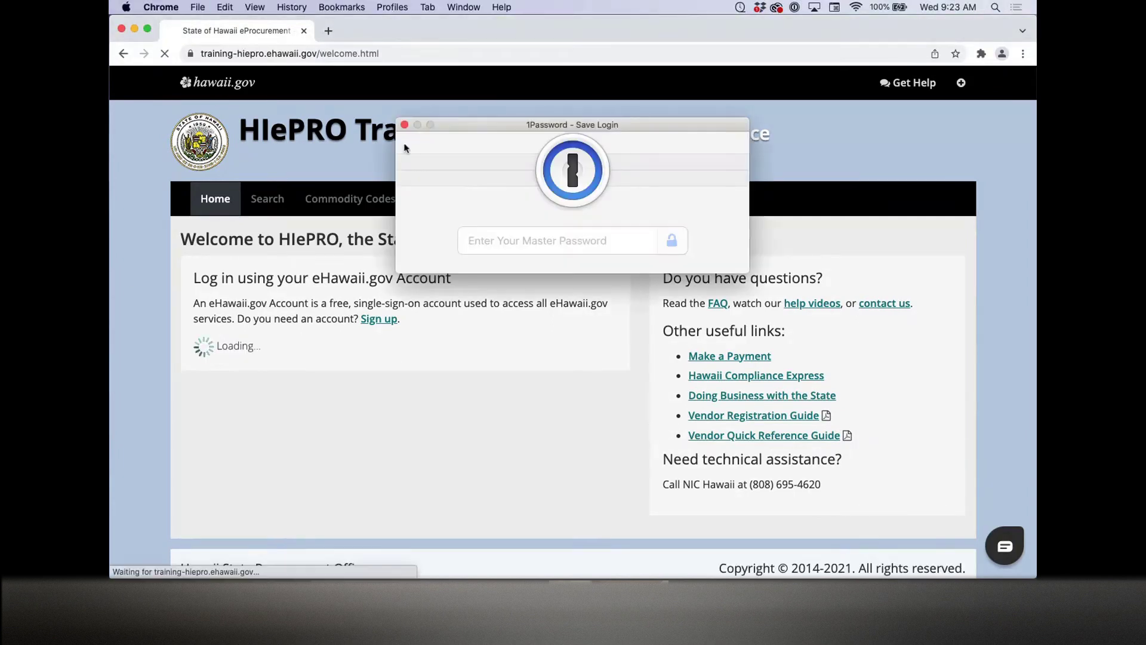
pyautogui.click(405, 124)
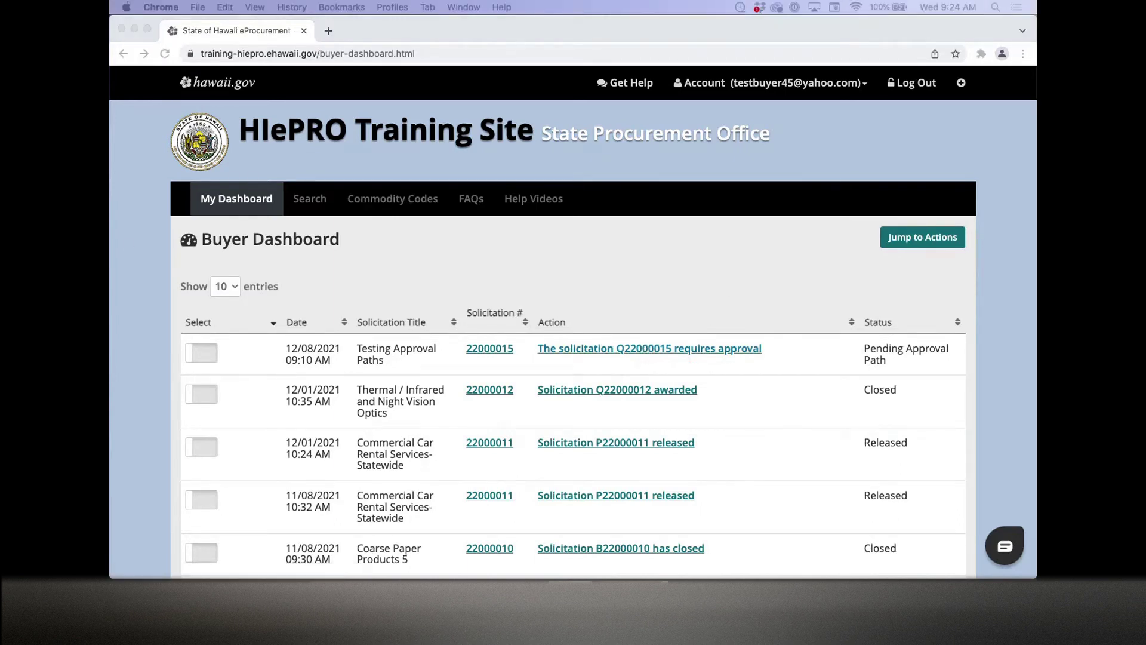
# Step: Search for solicitation Q22000015 by its solicitation number
pyautogui.click(407, 245)
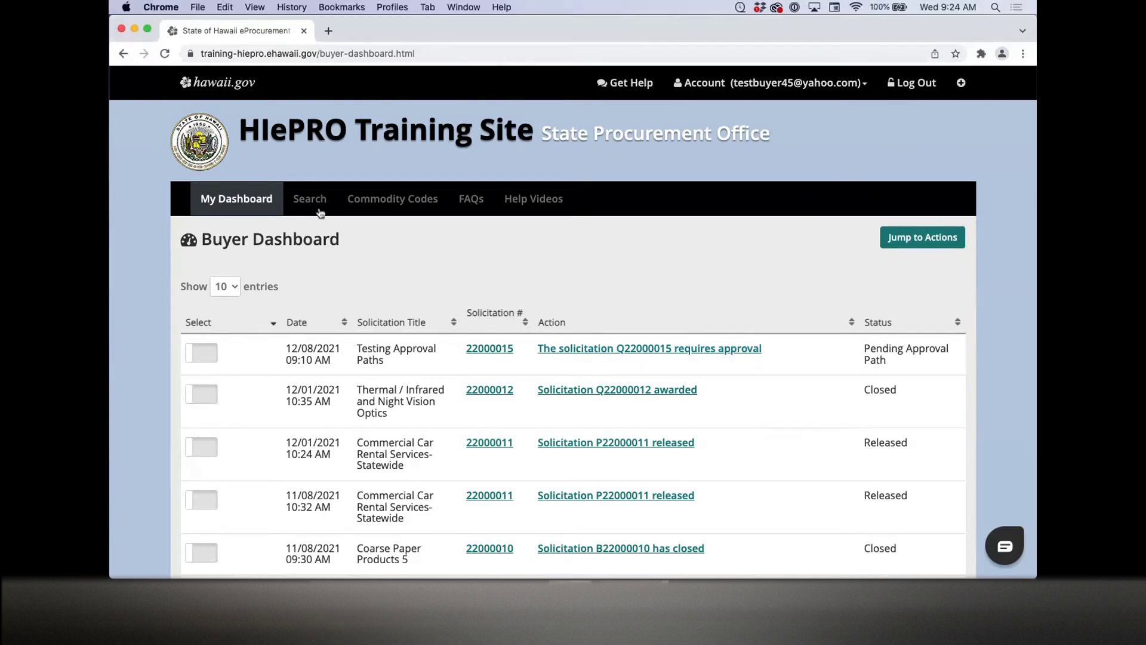
pyautogui.click(316, 209)
pyautogui.click(268, 324)
pyautogui.write('Q22000015')
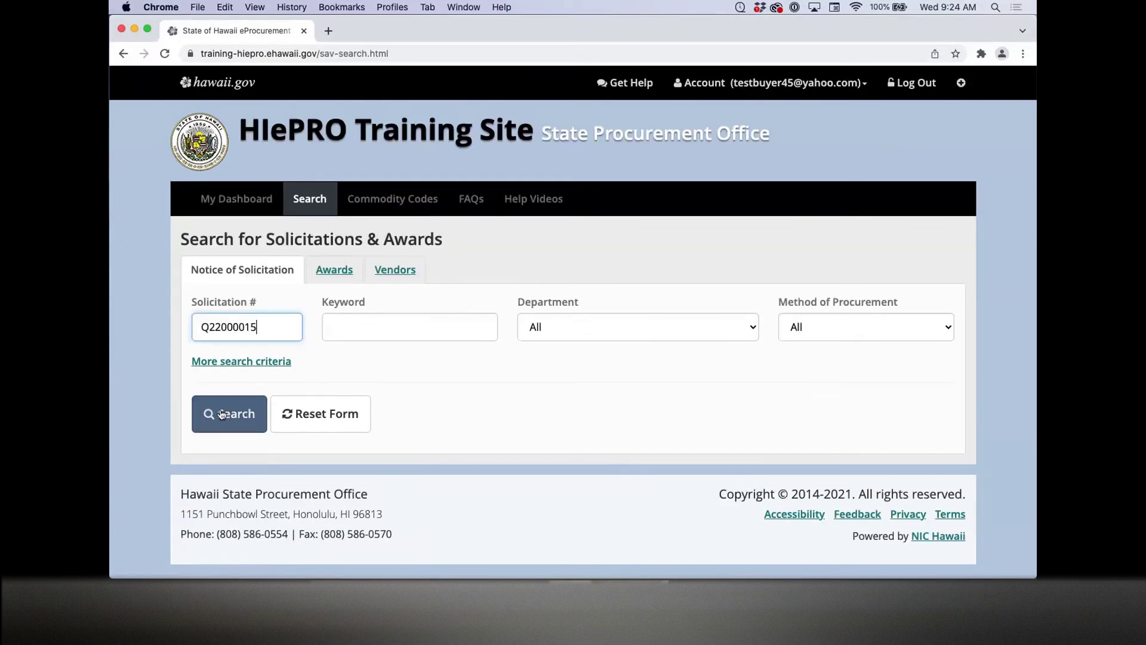
pyautogui.click(223, 410)
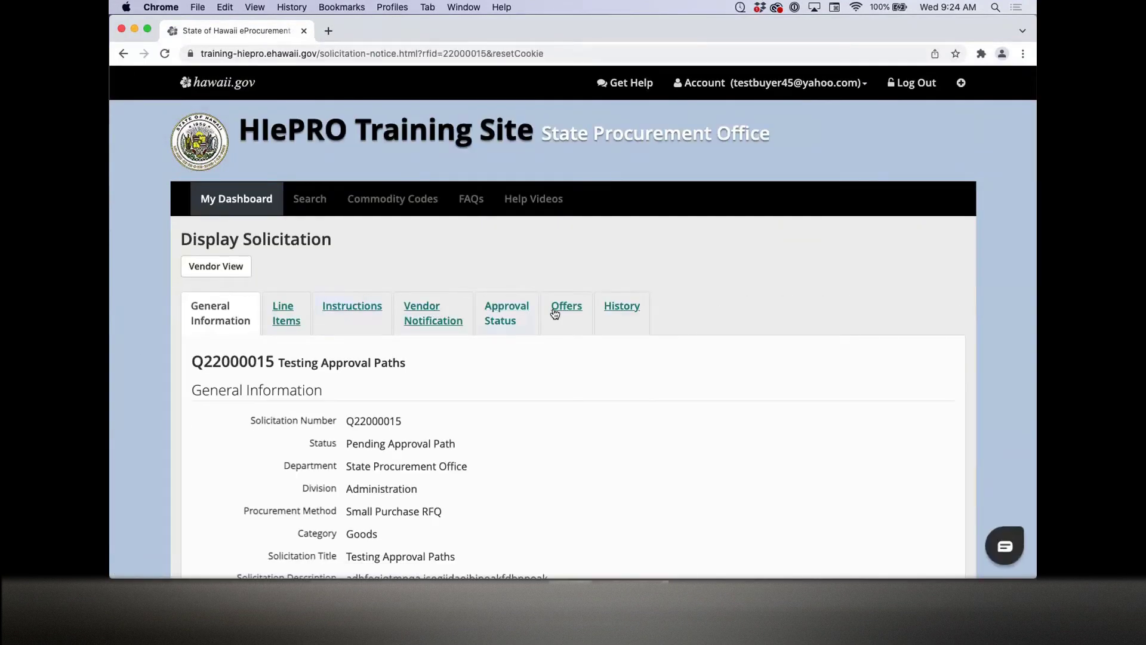
# Step: Attempt to approve Q22000015, triggering the error that its release date has passed
pyautogui.scroll(-15, 160, 324)
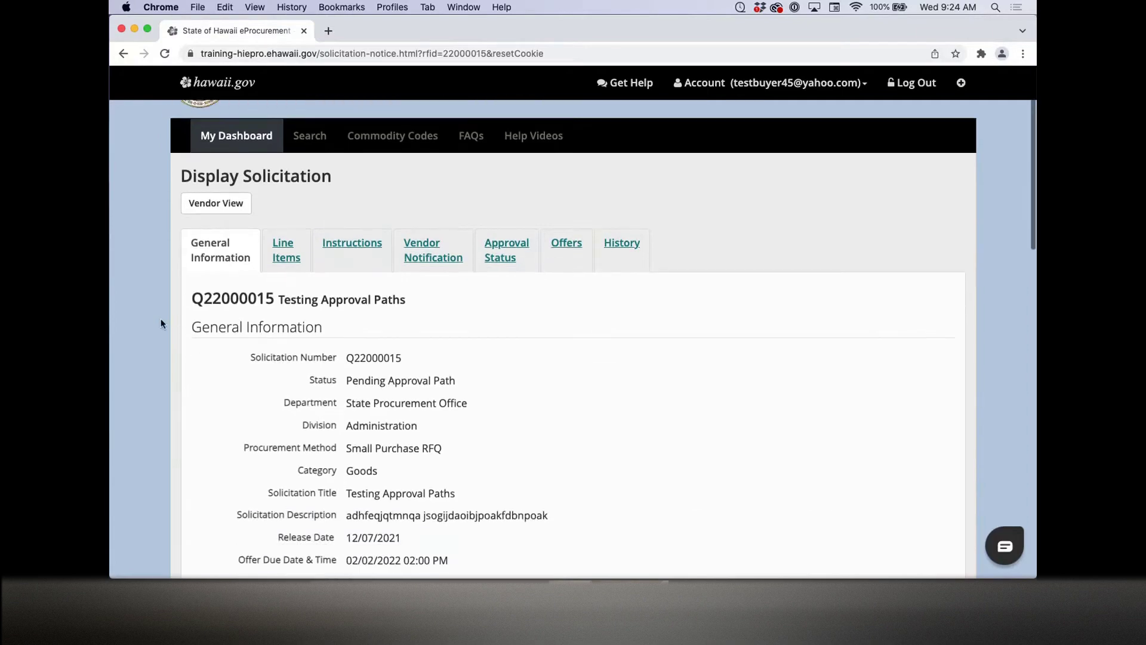
pyautogui.scroll(-5, 160, 323)
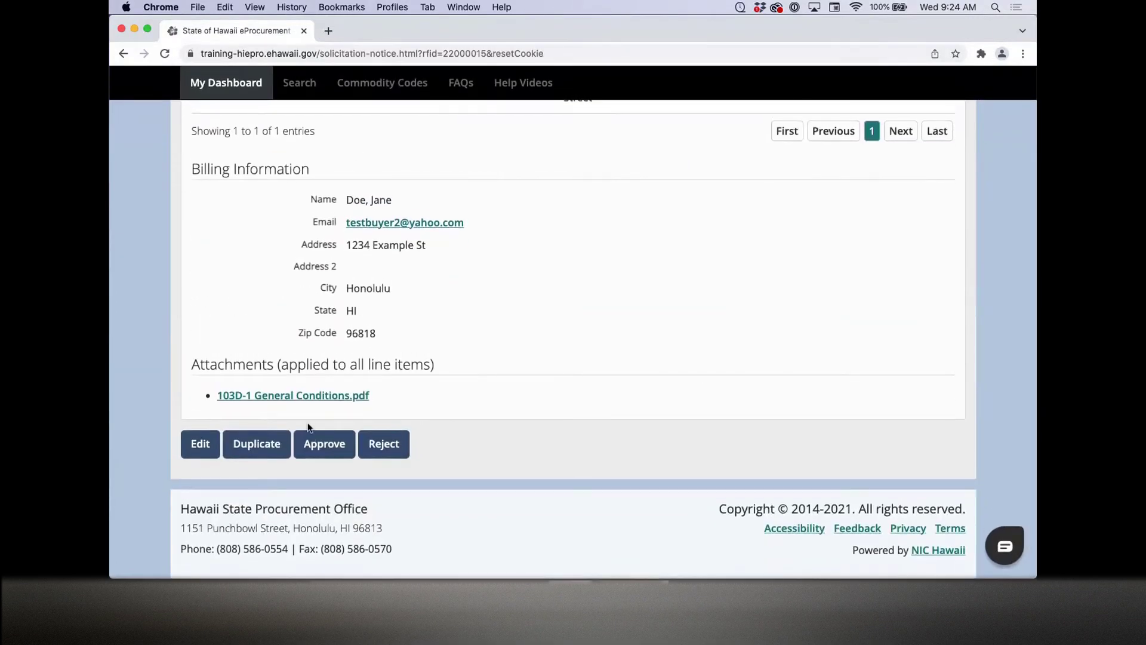
pyautogui.click(322, 447)
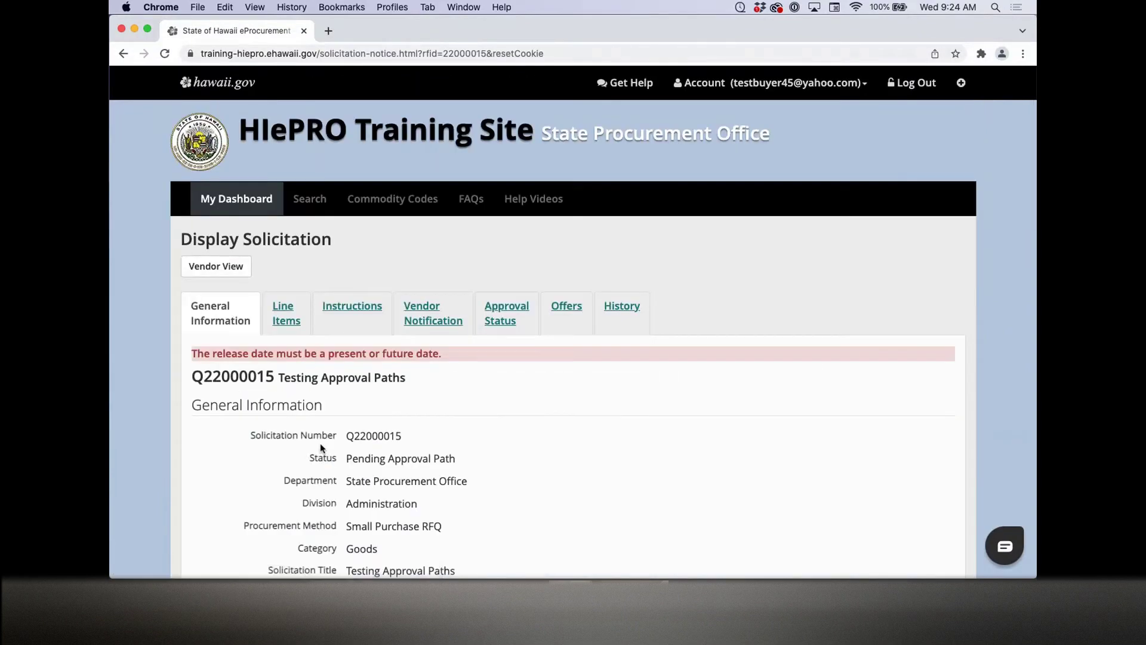
pyautogui.moveTo(193, 354); pyautogui.dragTo(462, 356)
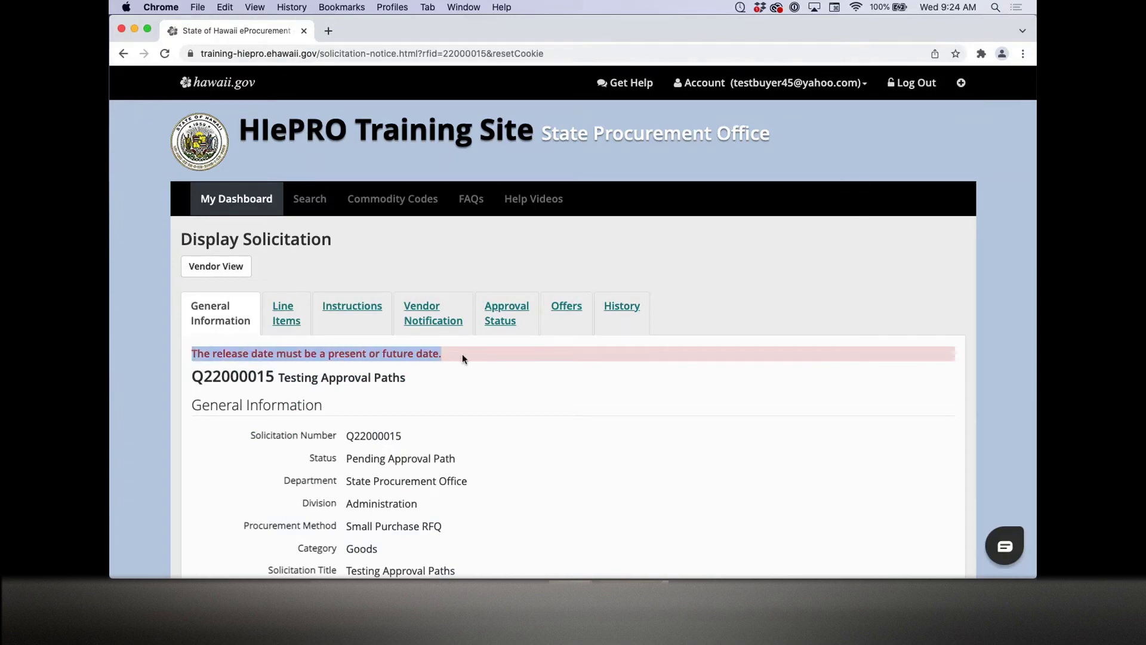
pyautogui.click(490, 395)
pyautogui.scroll(-15, 490, 395)
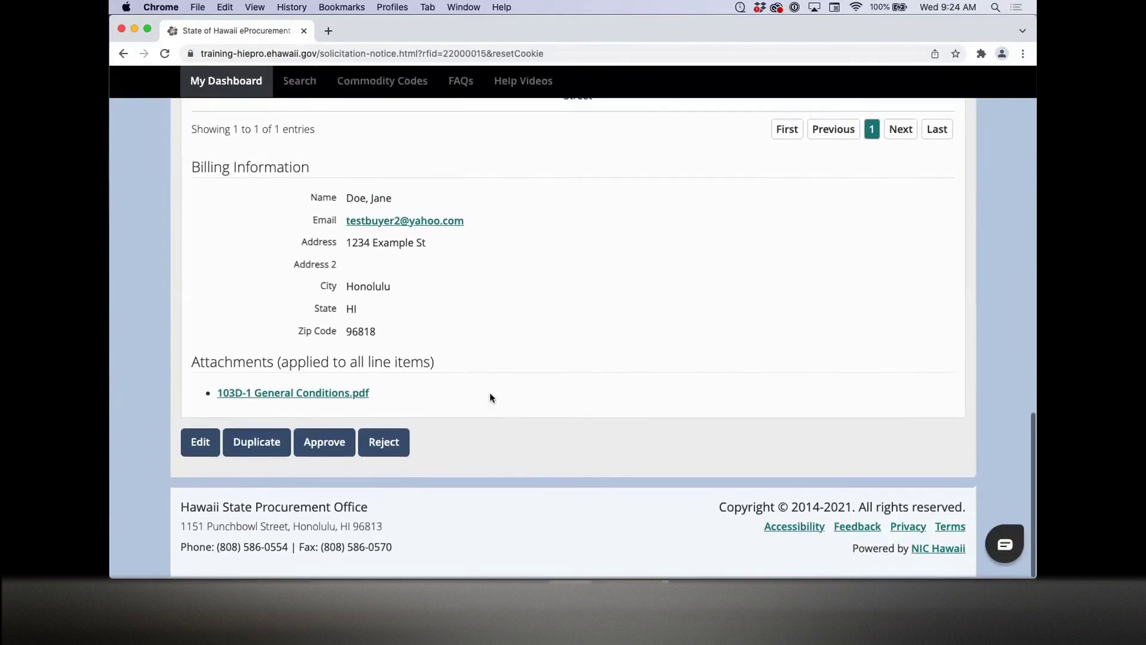
# Step: Reject Q22000015 with the reason 'The release date needs to be a present or future date.'
pyautogui.click(391, 443)
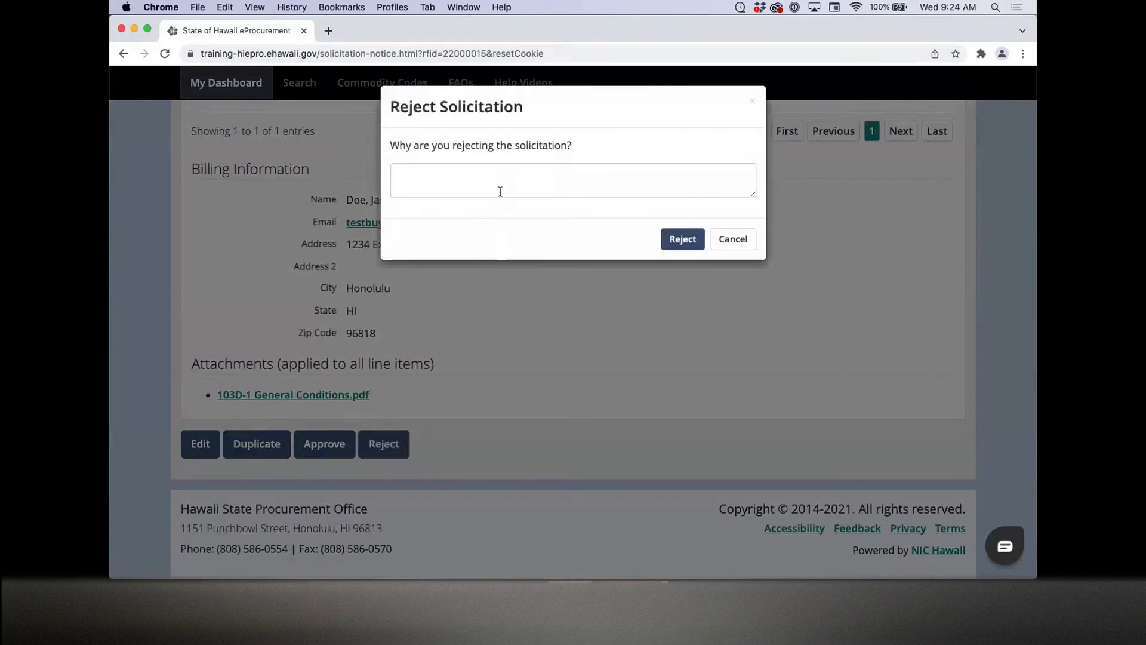
pyautogui.click(501, 191)
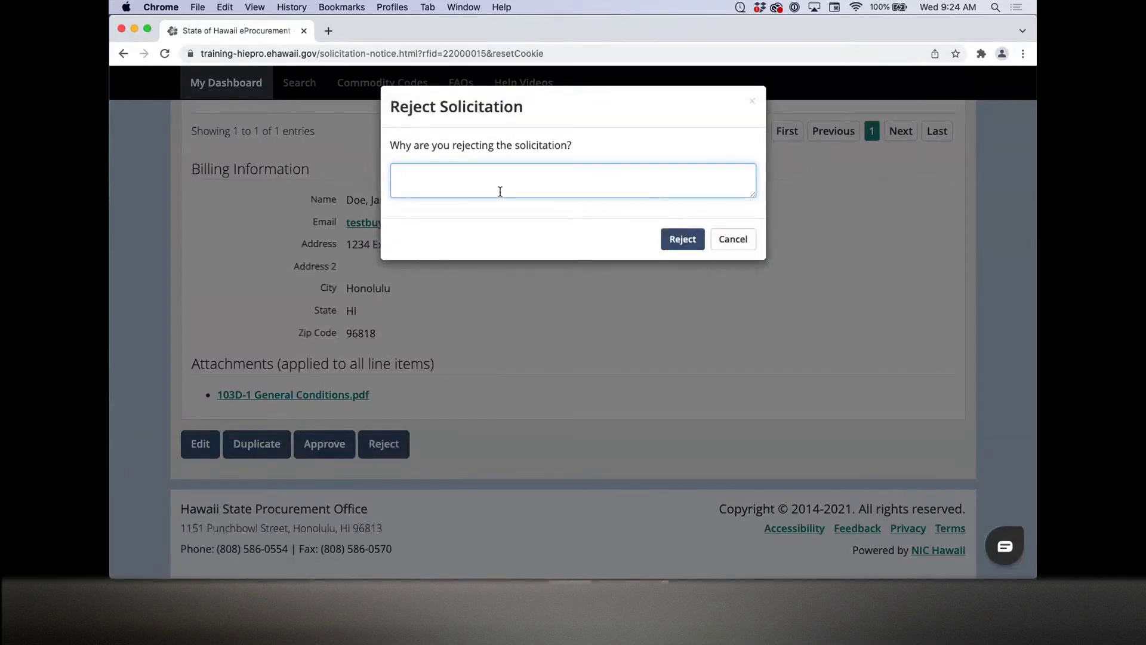
pyautogui.write('The release')
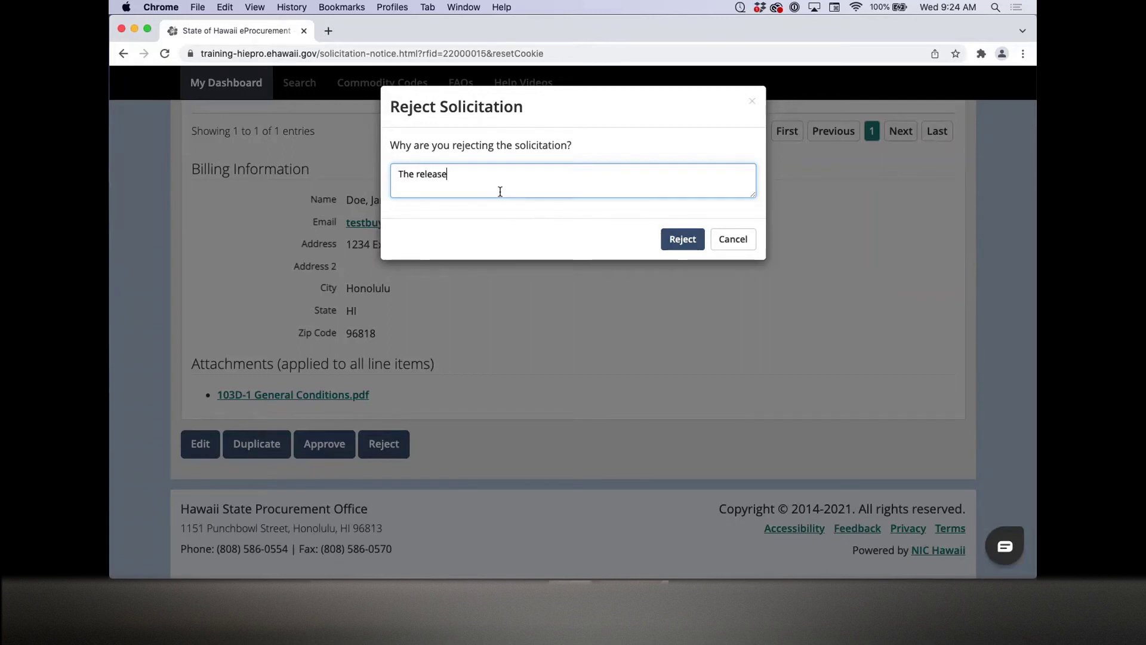
pyautogui.write(' date needs to be a present ')
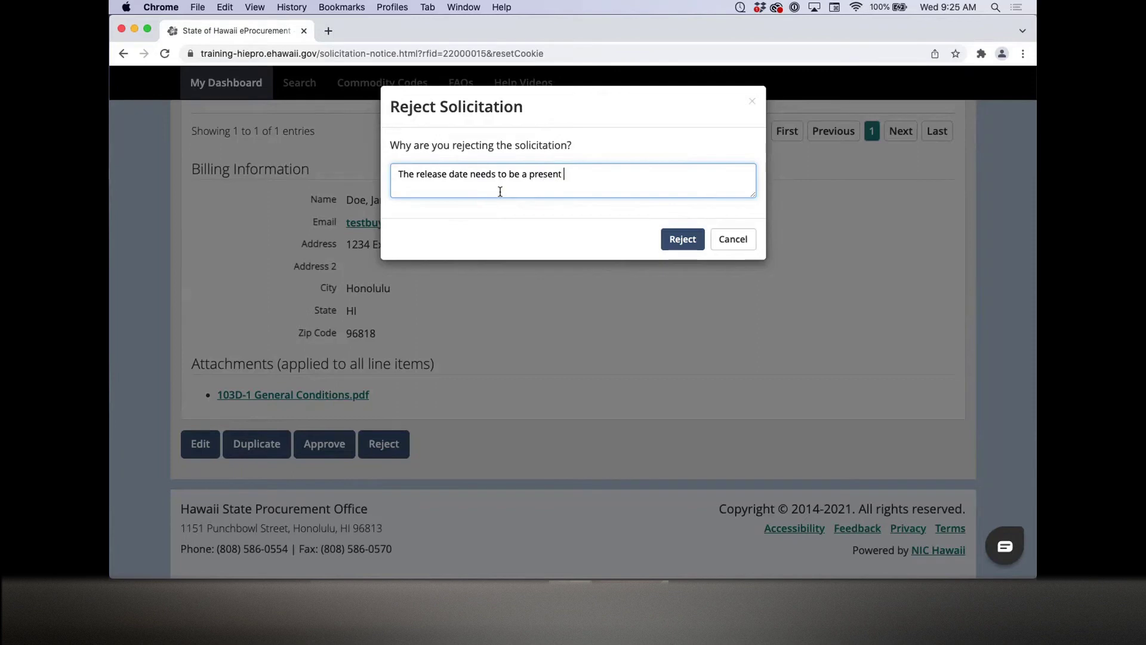
pyautogui.write('or future date.')
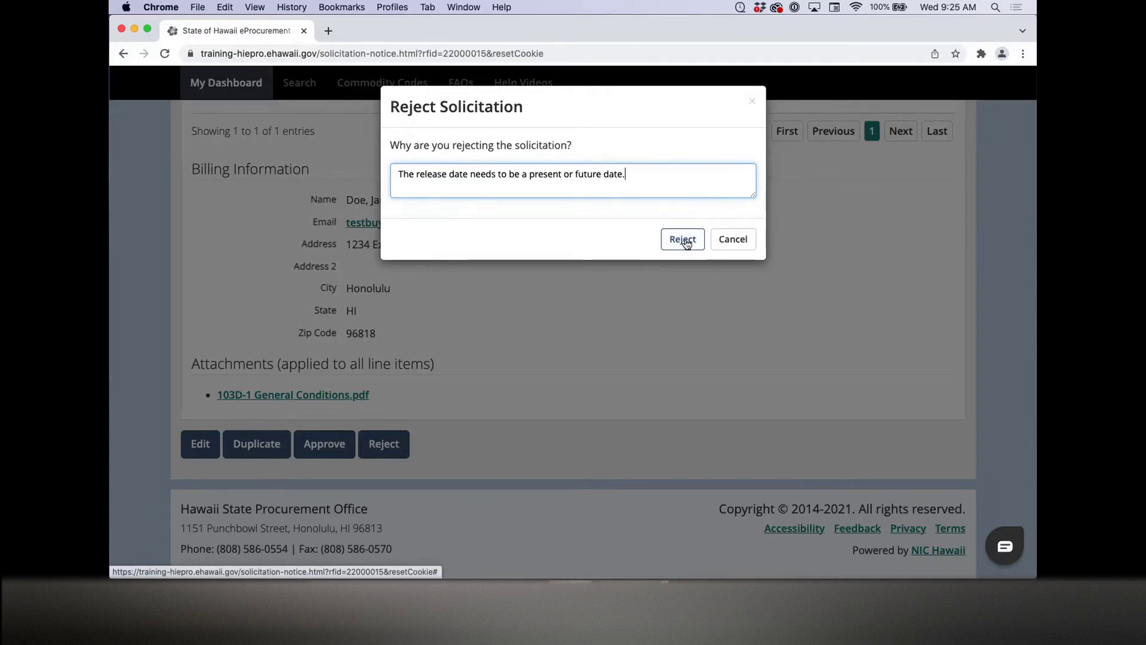
pyautogui.click(685, 242)
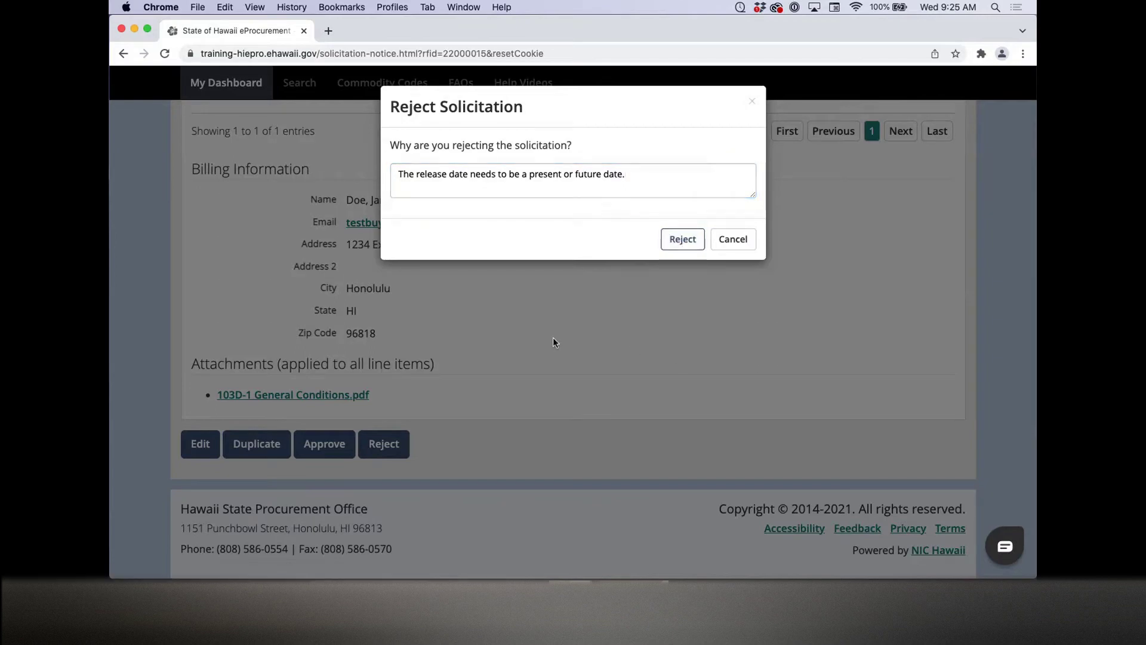
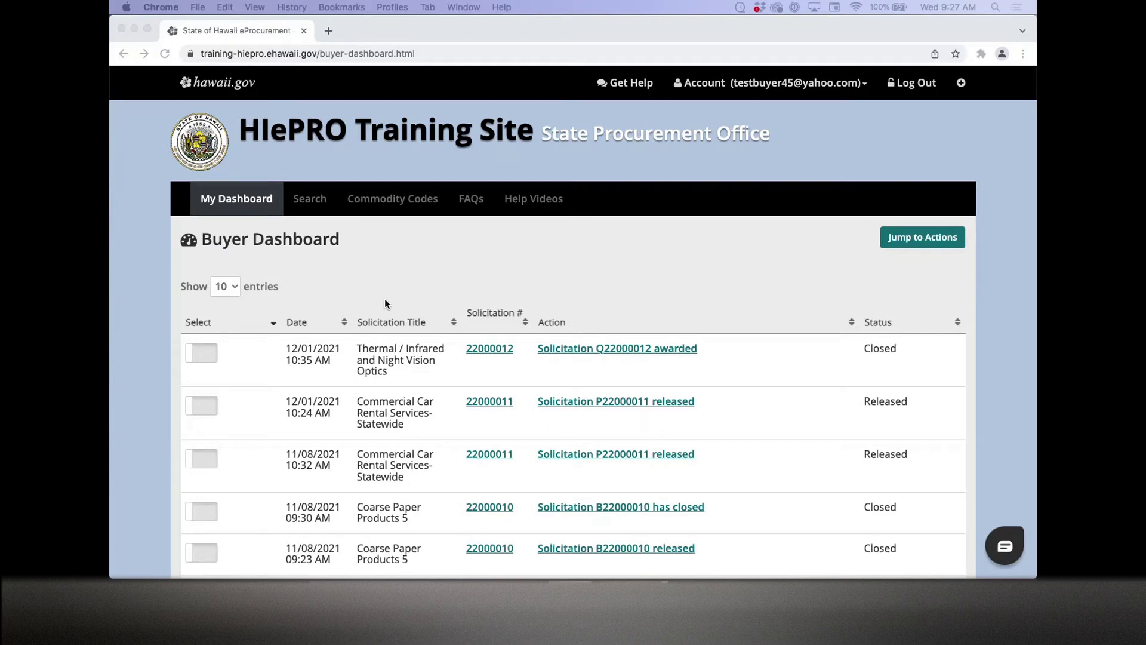
# Step: Open the Solicitations & Awards search page and review the Department and Method of Procurement filters, leaving both at All
pyautogui.click(318, 208)
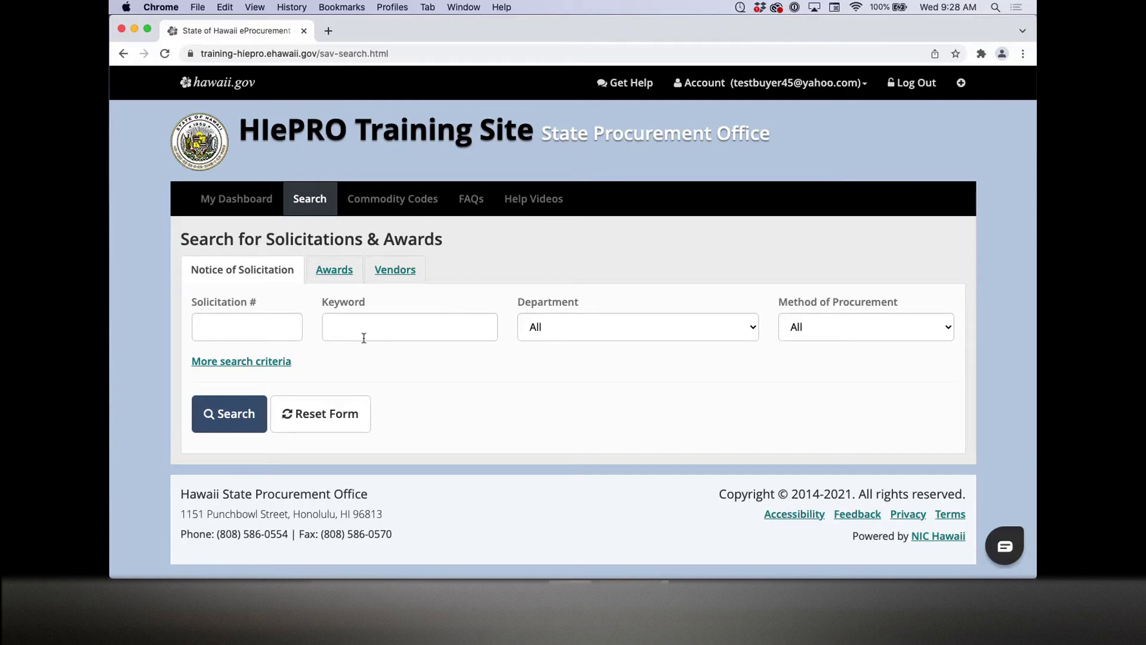
pyautogui.click(553, 330)
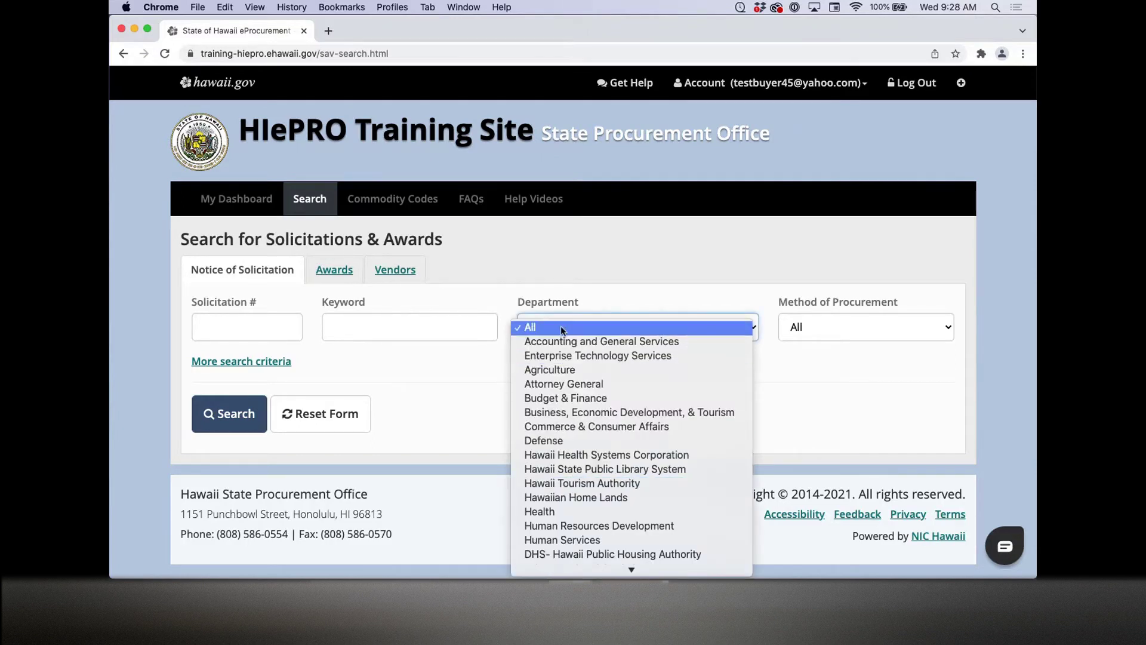
pyautogui.click(444, 391)
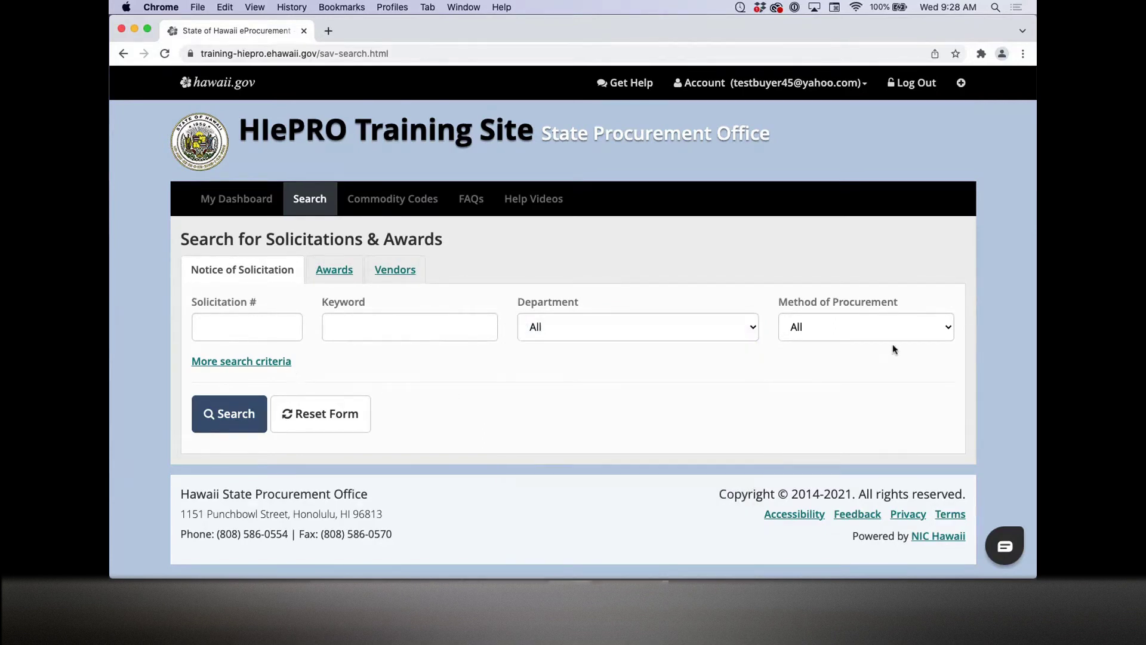
pyautogui.click(875, 325)
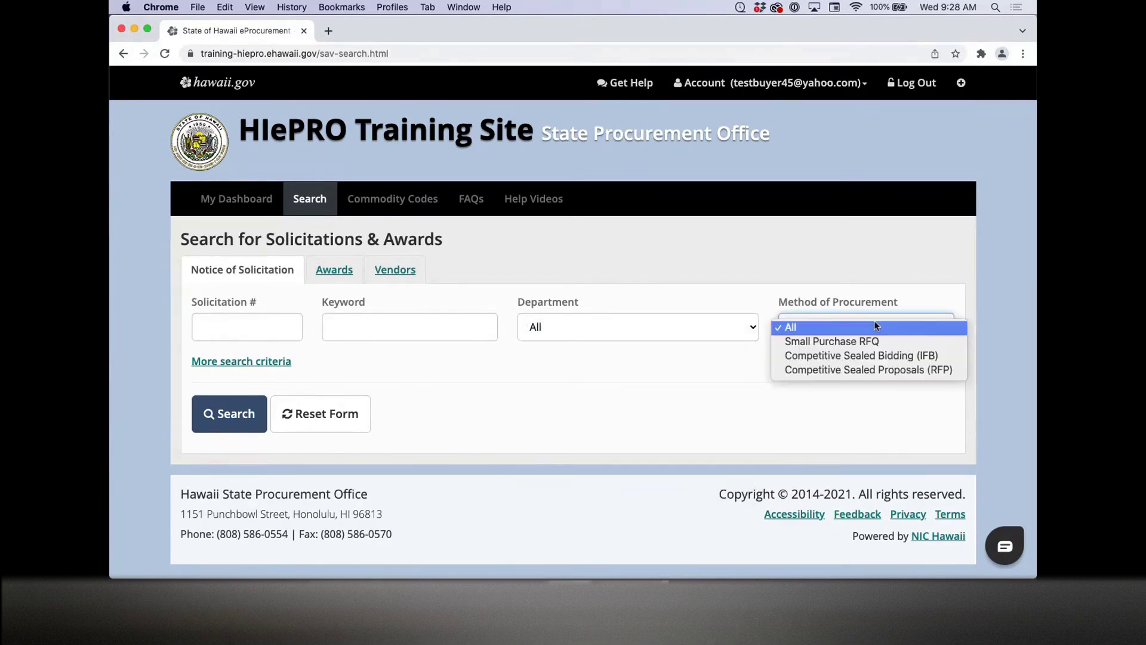
pyautogui.click(672, 365)
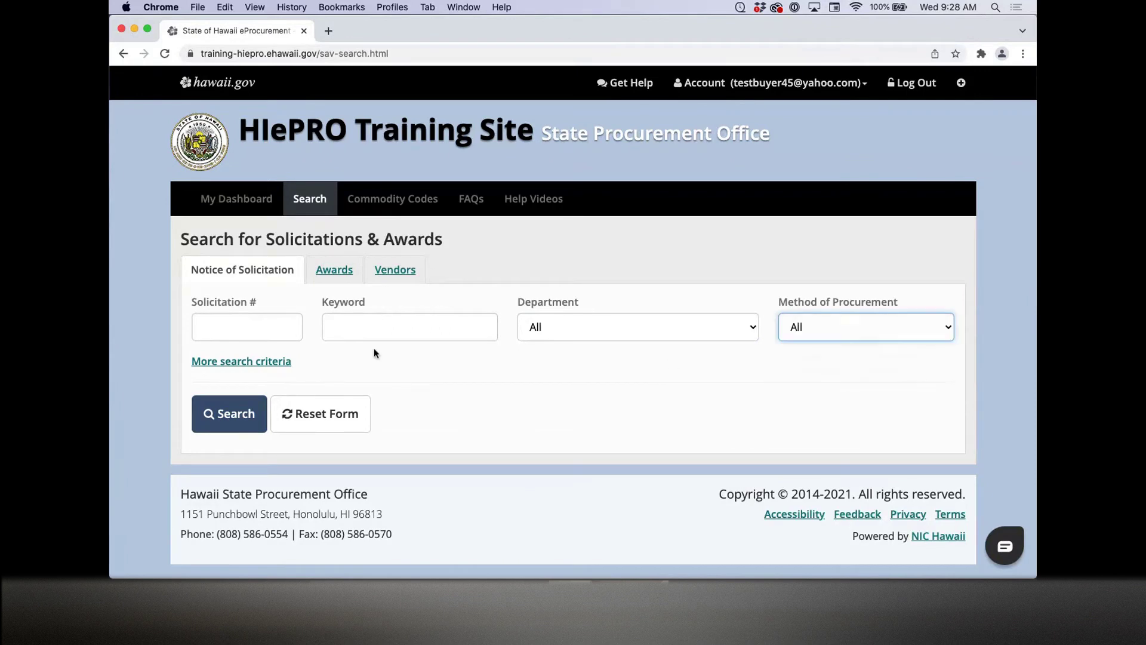
# Step: Expand the extra search criteria and review the Category and Status lists, keeping Category at All and six statuses
pyautogui.click(272, 361)
pyautogui.scroll(-3, 149, 357)
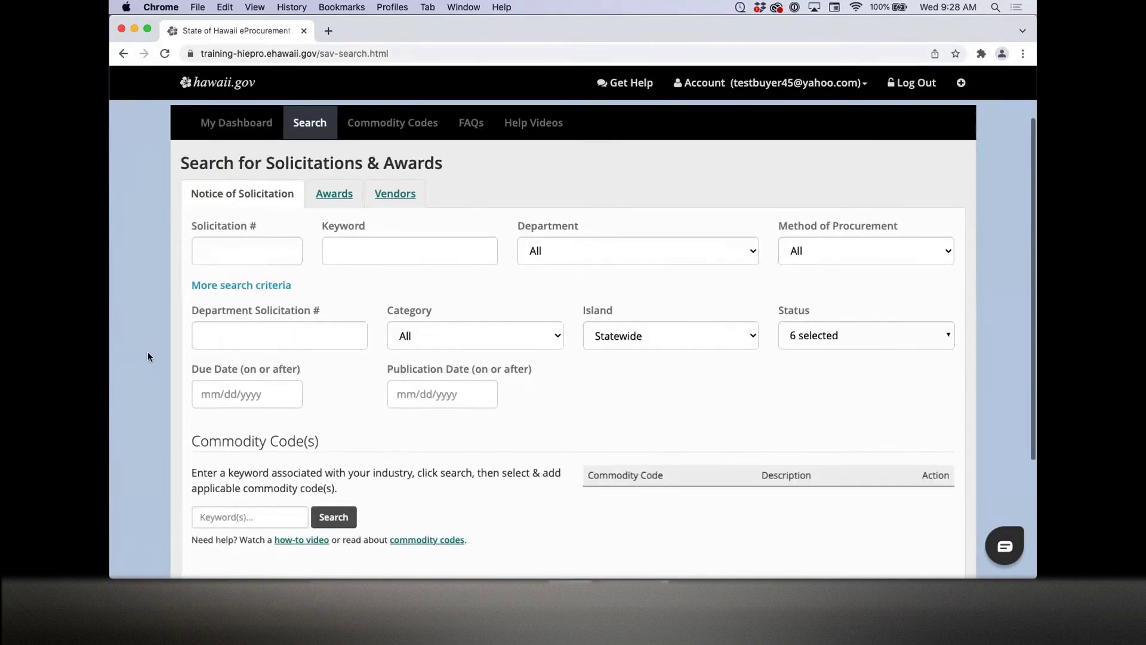
pyautogui.scroll(-2, 148, 352)
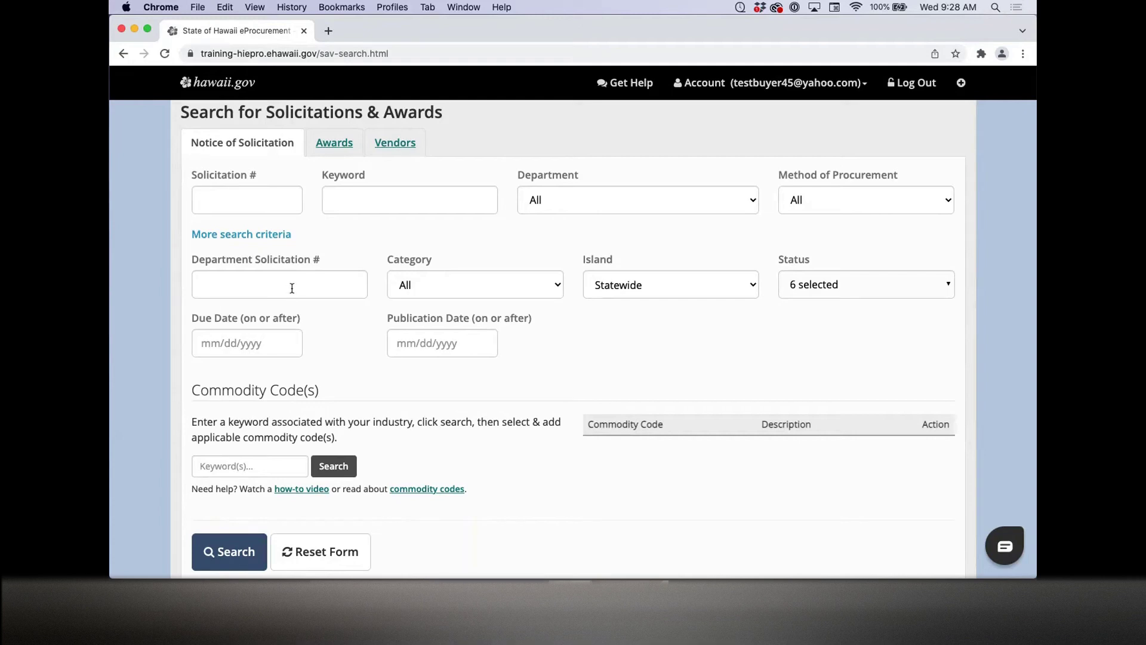
pyautogui.click(448, 286)
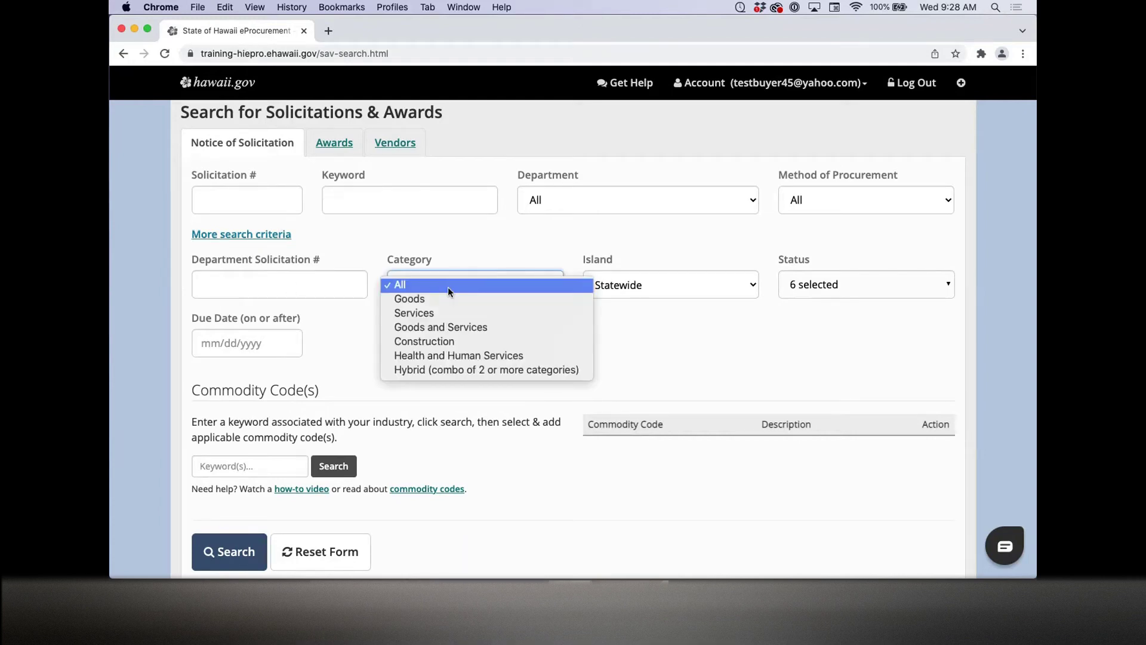
pyautogui.click(449, 287)
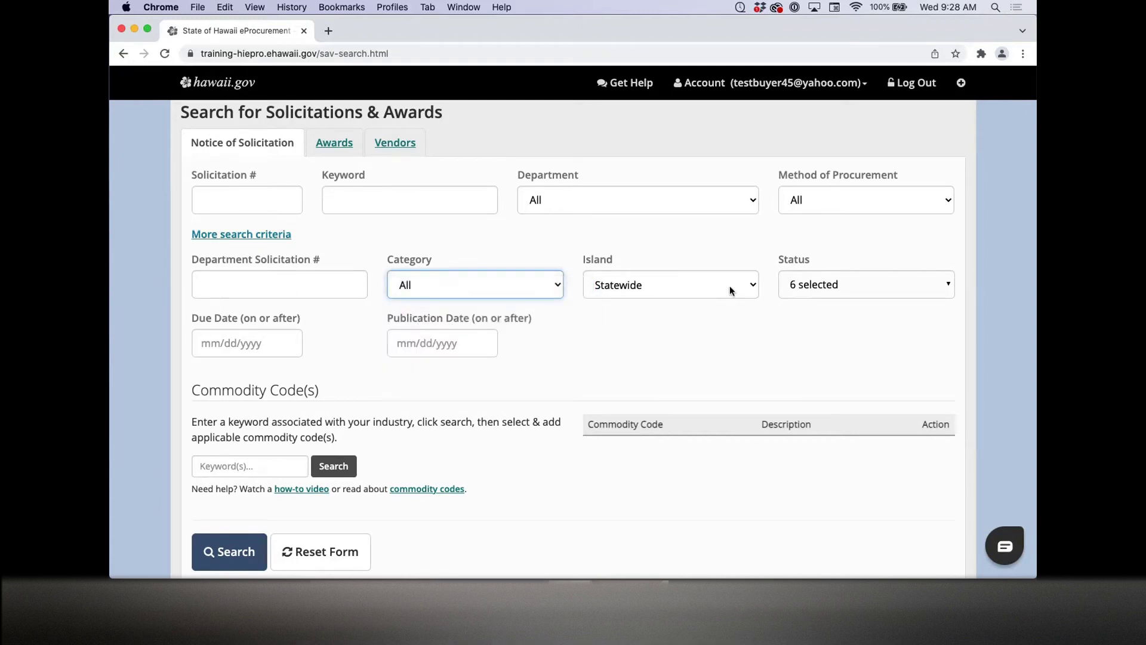
pyautogui.click(853, 287)
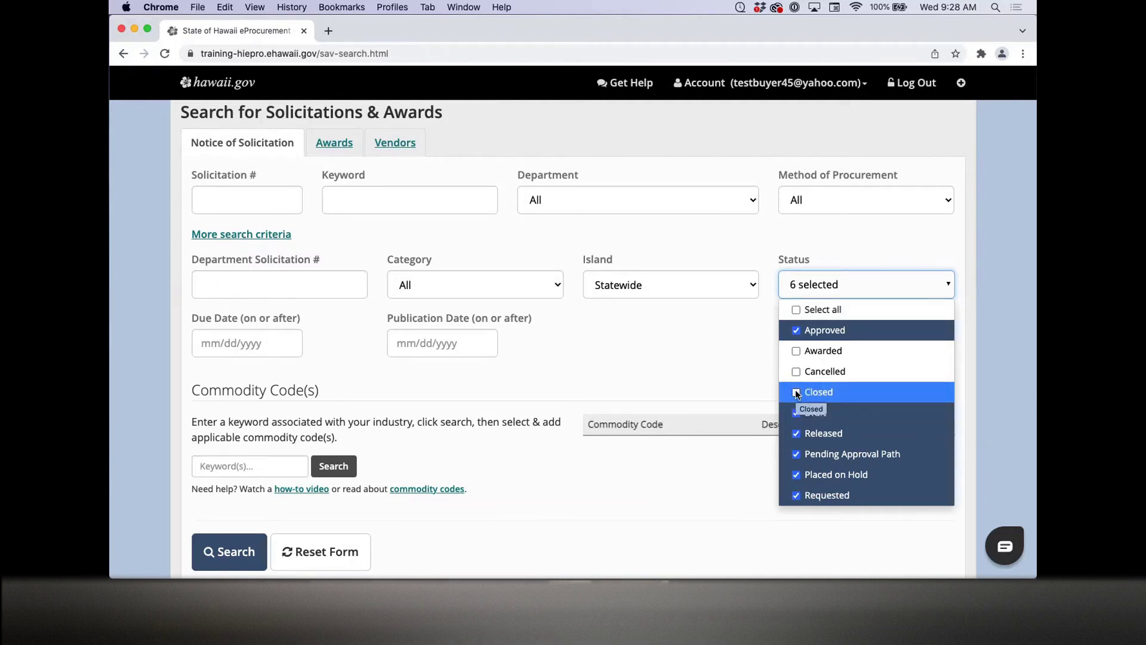
pyautogui.click(634, 369)
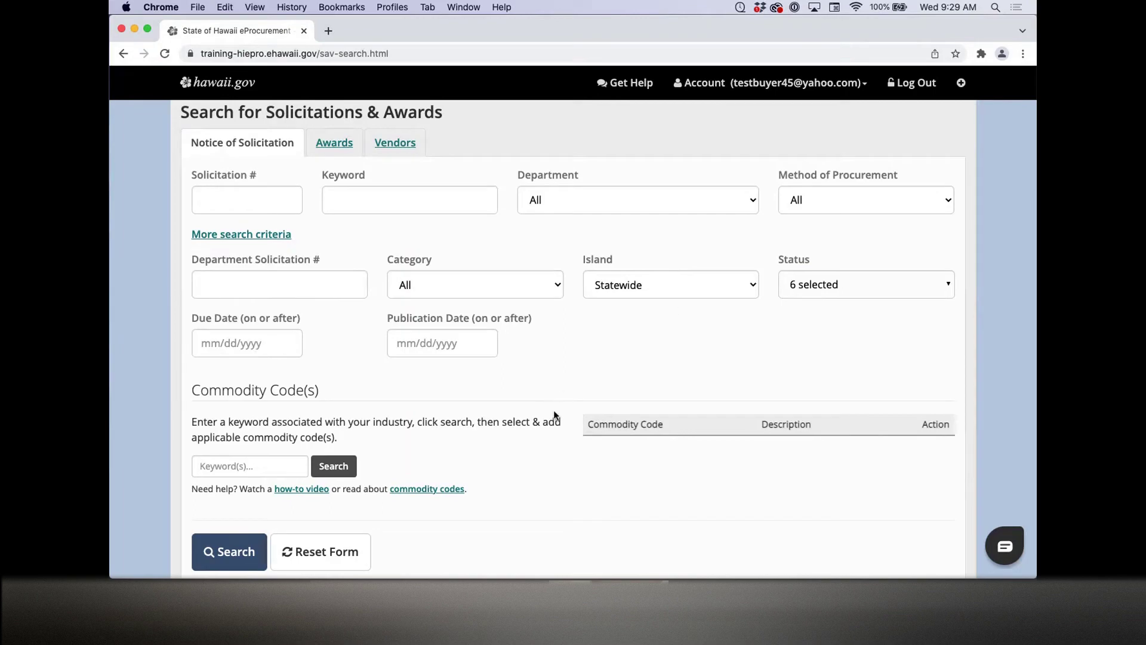
pyautogui.scroll(-3, 566, 456)
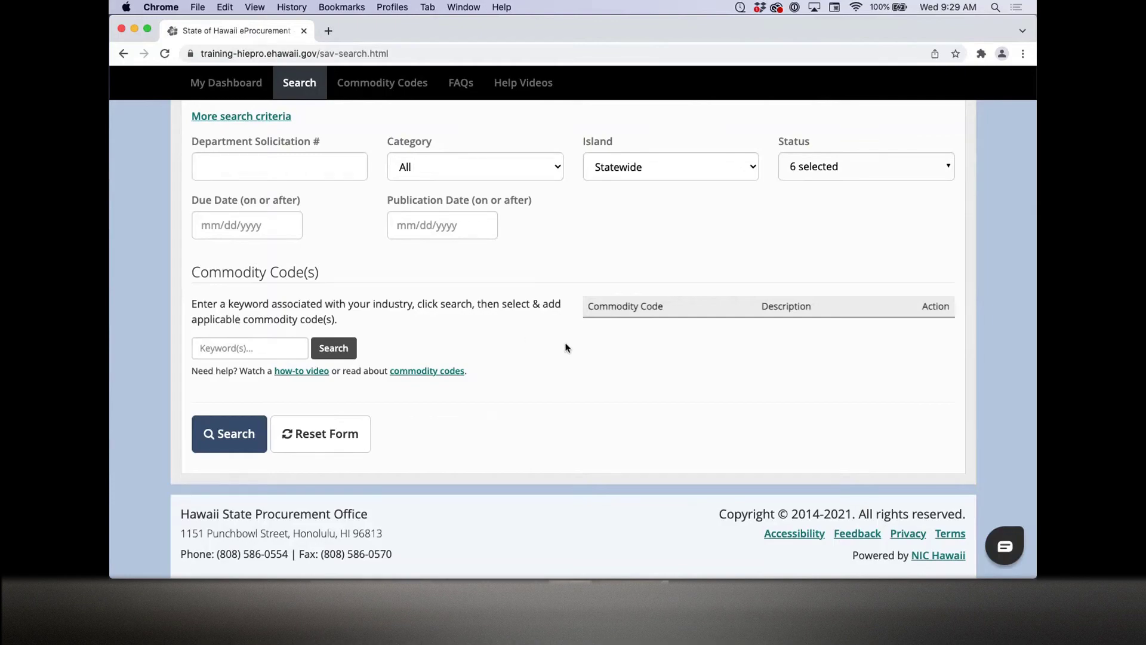
pyautogui.scroll(4, 566, 348)
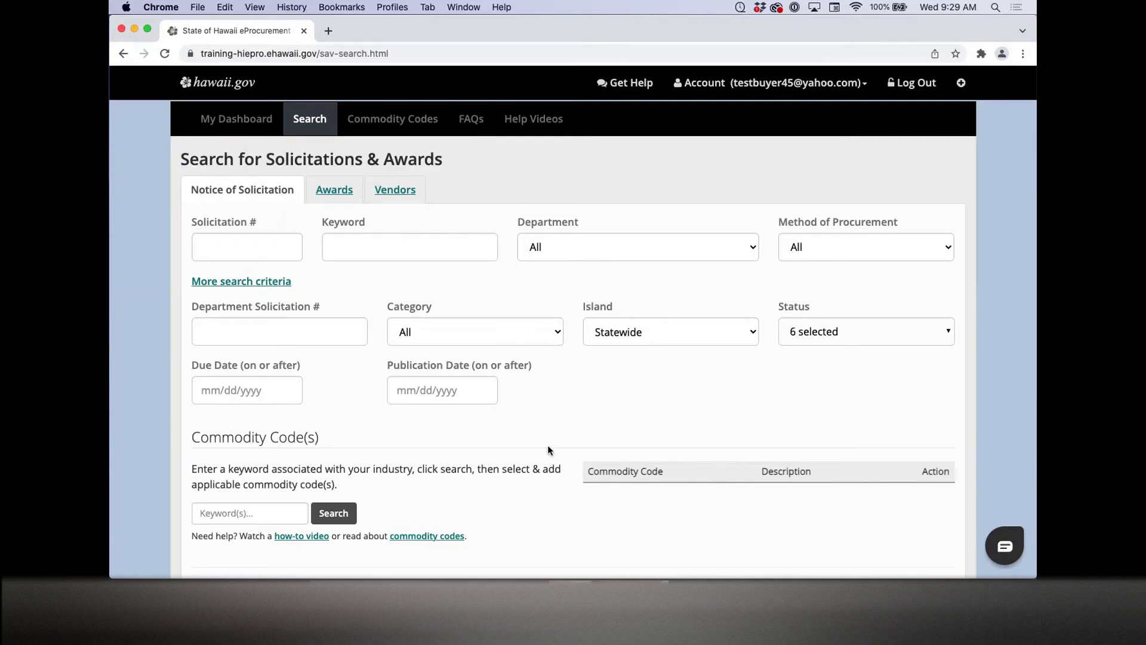
pyautogui.scroll(-1, 549, 450)
# Step: Search solicitations for the keyword 'test' and look over the results
pyautogui.click(371, 213)
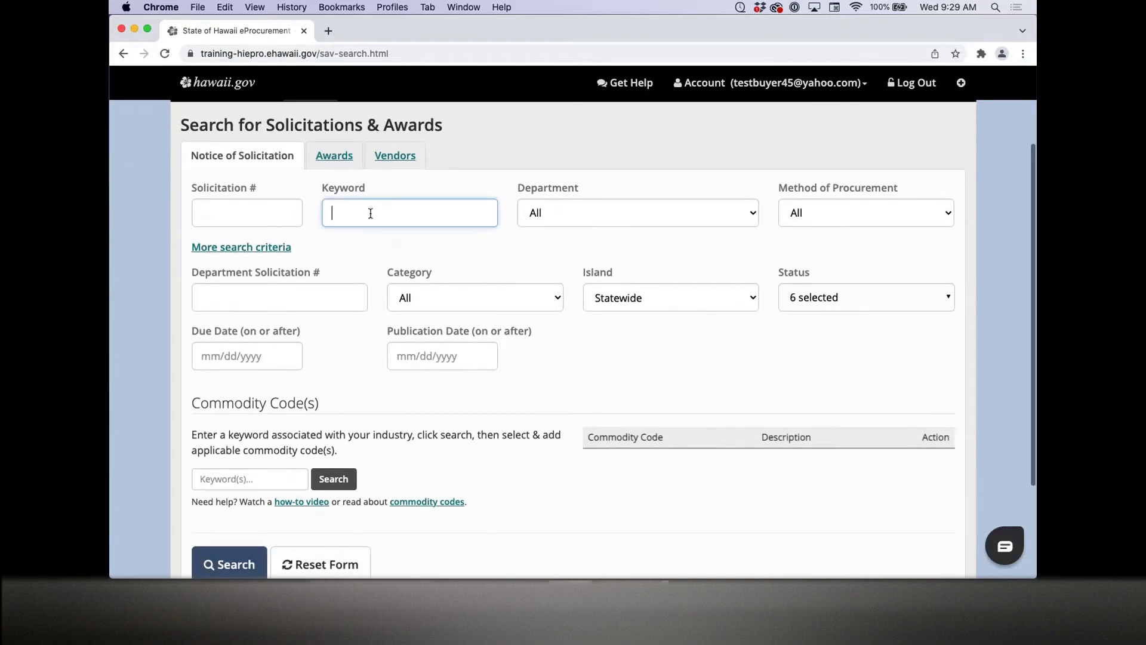
pyautogui.write('test')
pyautogui.click(248, 557)
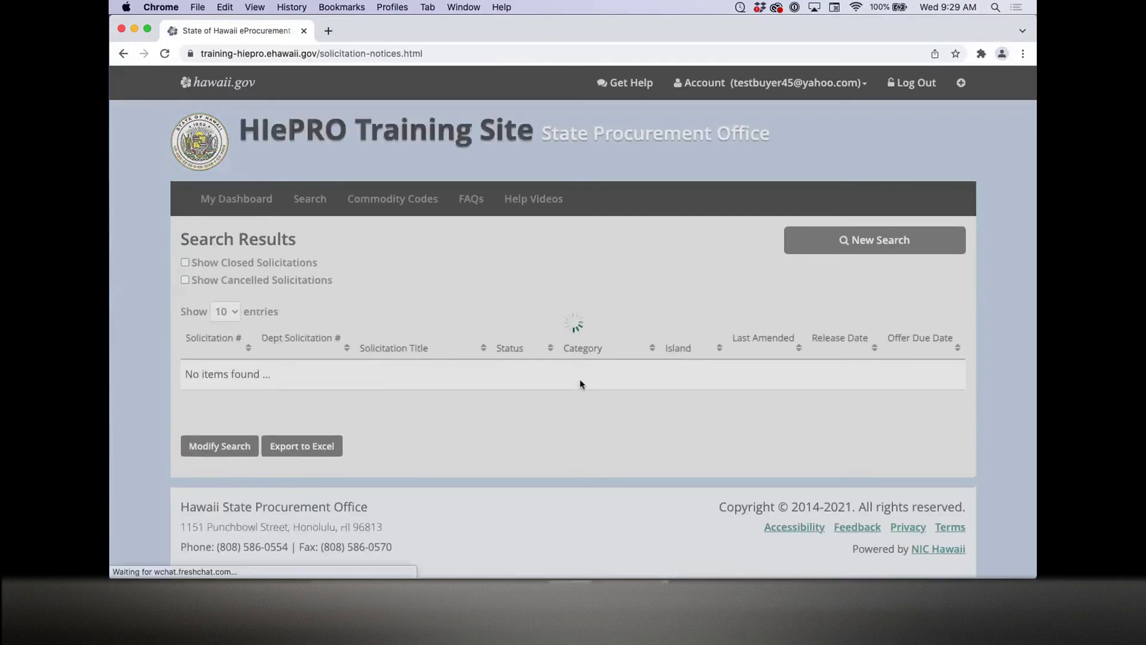
pyautogui.scroll(-5, 580, 383)
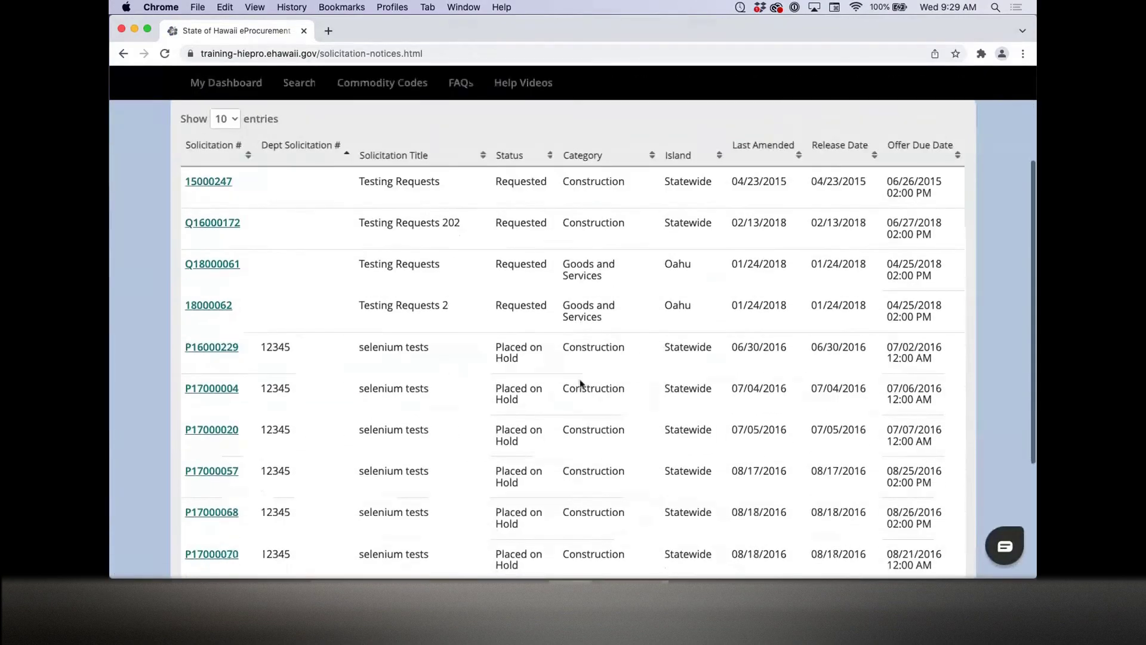
pyautogui.scroll(-2, 582, 384)
pyautogui.scroll(5, 583, 382)
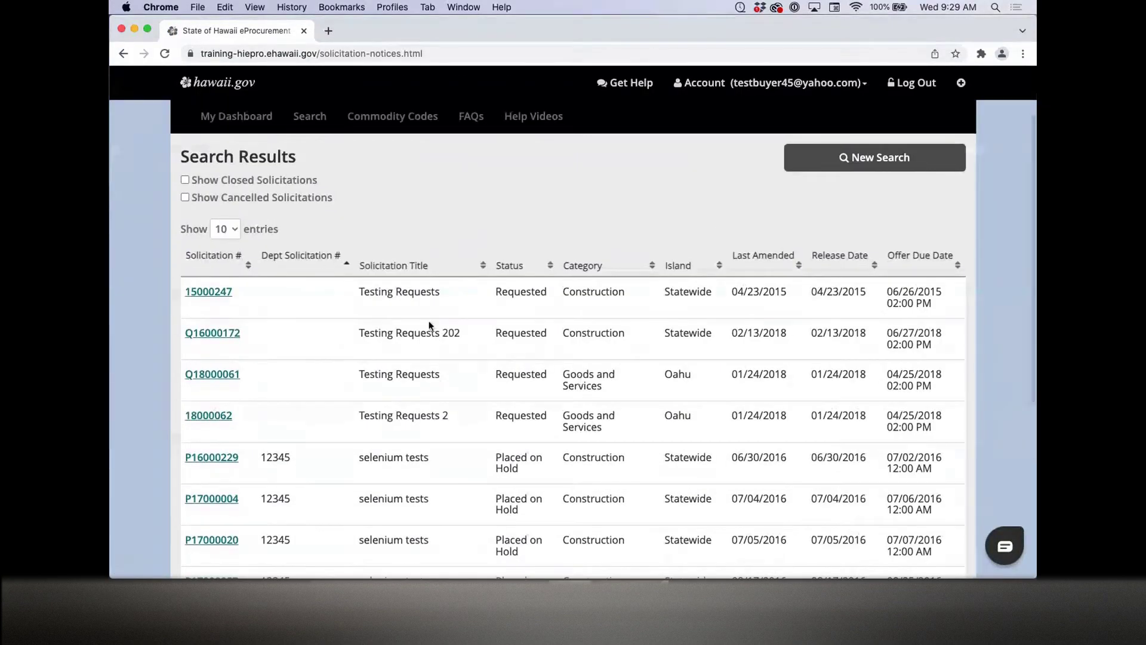
pyautogui.moveTo(359, 291); pyautogui.dragTo(378, 291)
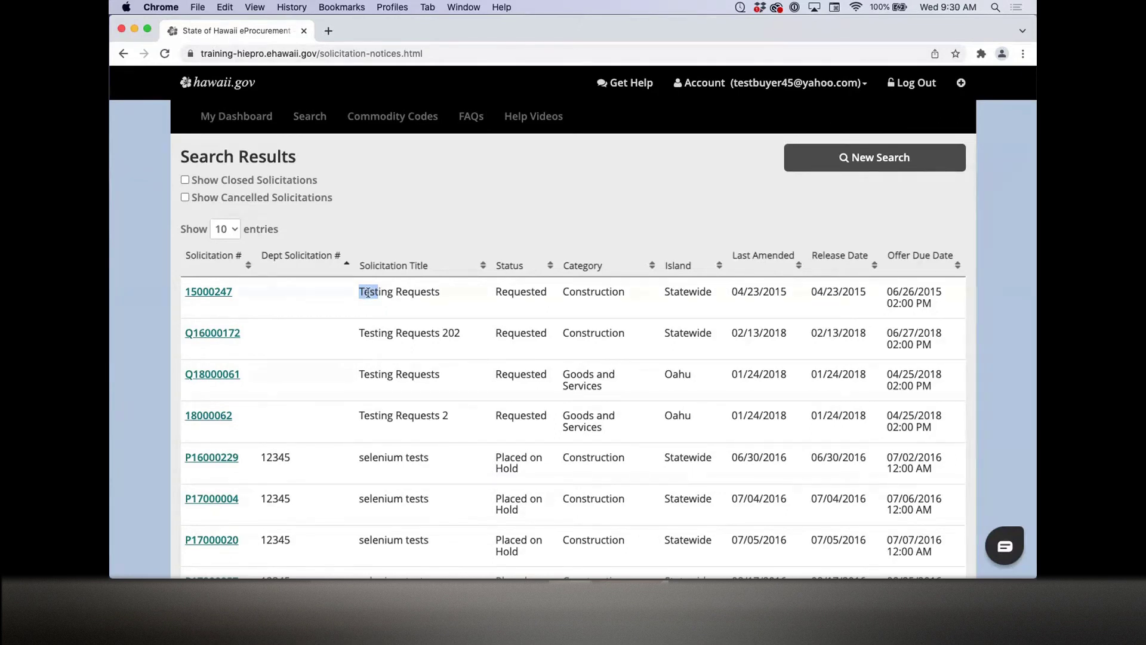
pyautogui.scroll(-3, 411, 439)
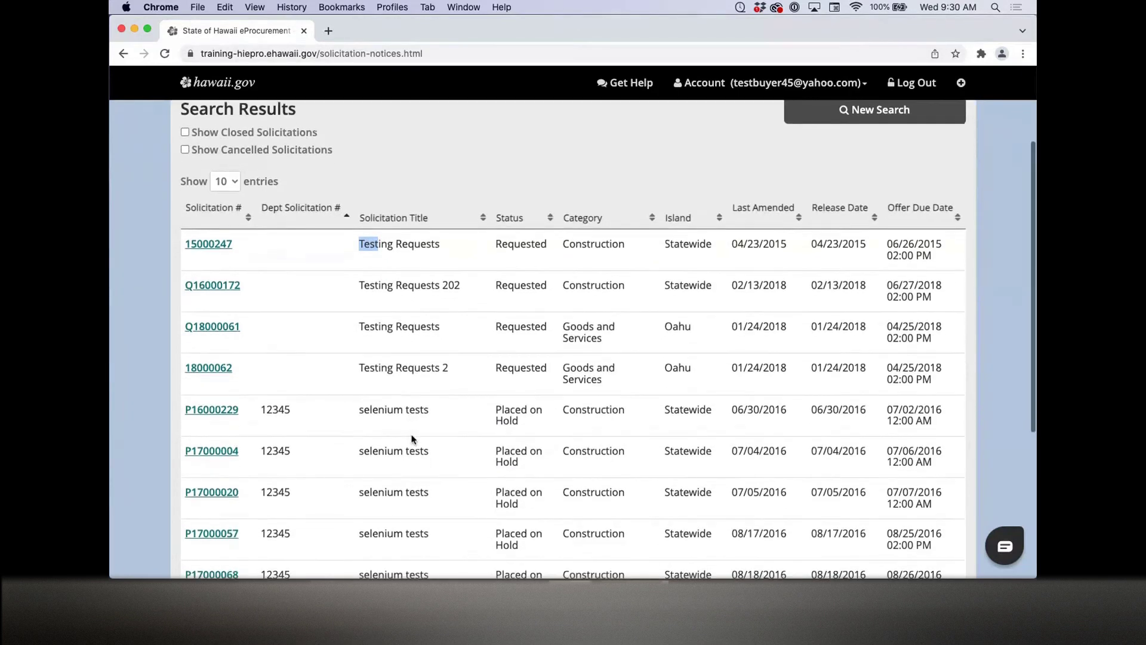
pyautogui.moveTo(406, 342); pyautogui.dragTo(427, 344)
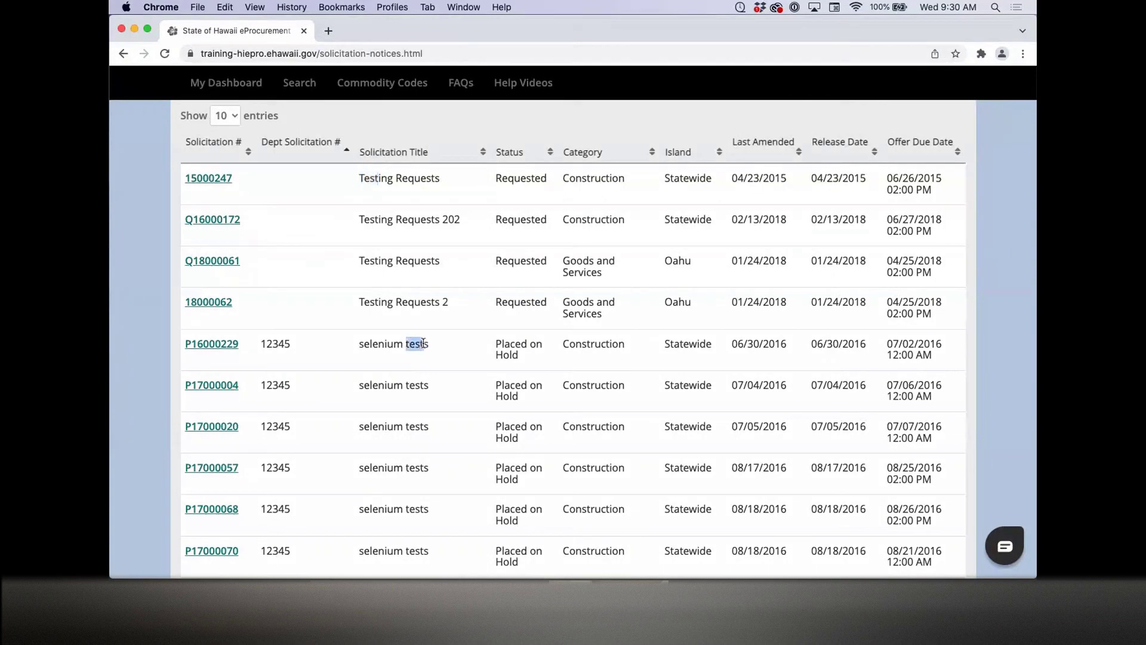
pyautogui.click(586, 412)
# Step: Set Show entries to All so every matching solicitation appears on one page
pyautogui.scroll(-1, 590, 442)
pyautogui.scroll(-3, 590, 455)
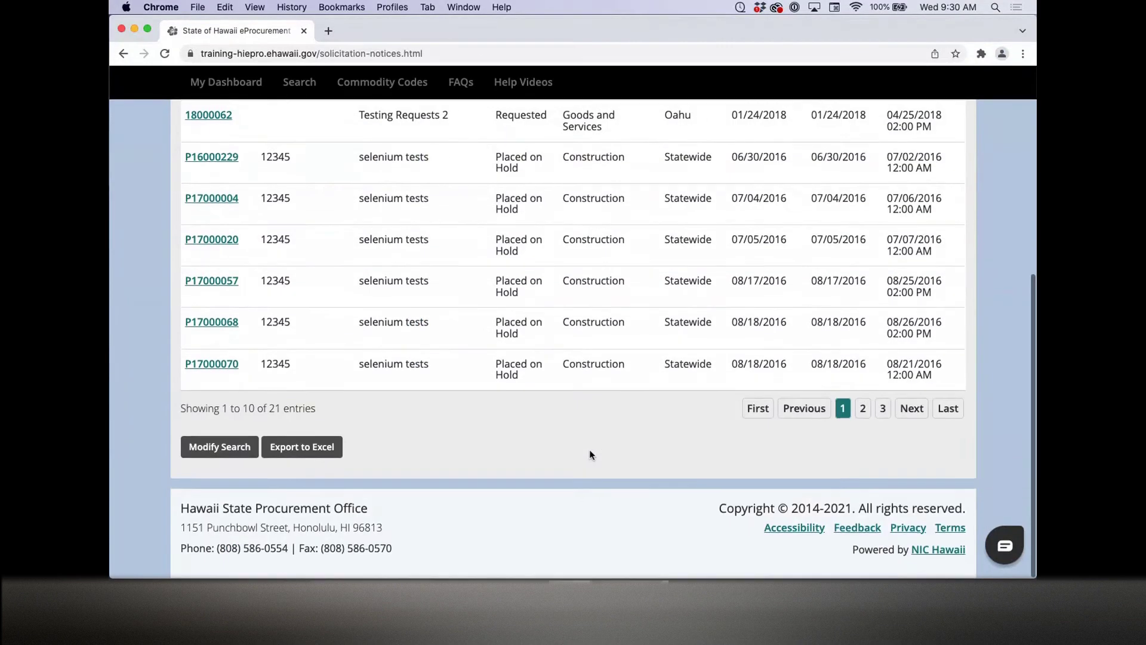
pyautogui.scroll(5, 591, 454)
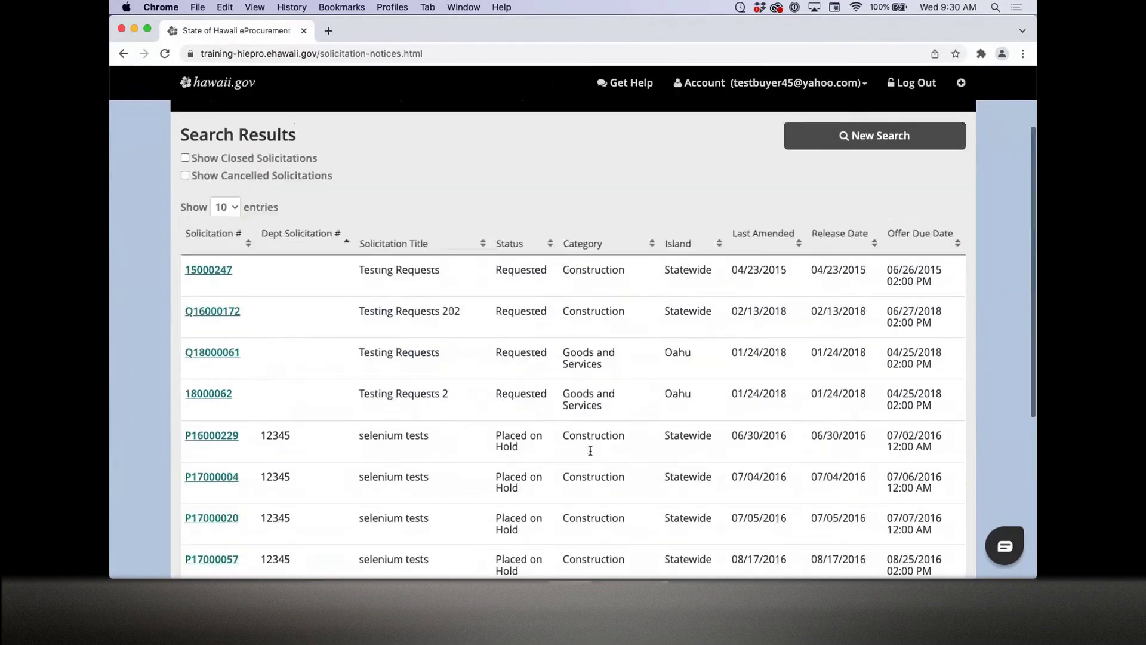
pyautogui.click(225, 207)
pyautogui.click(222, 250)
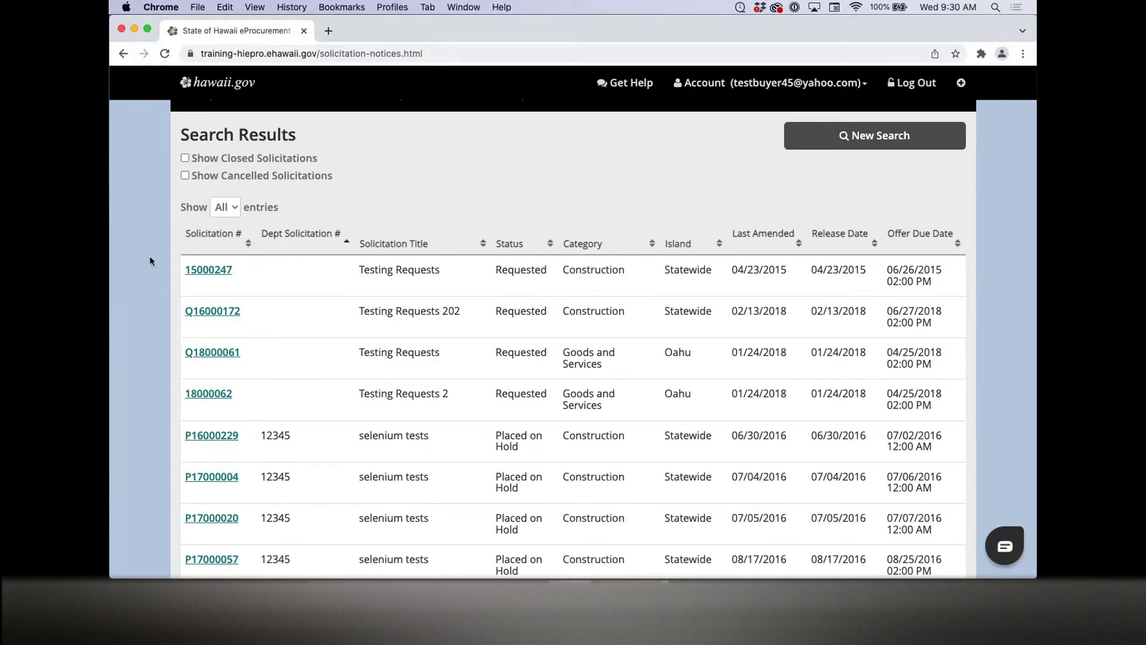
pyautogui.scroll(3, 150, 255)
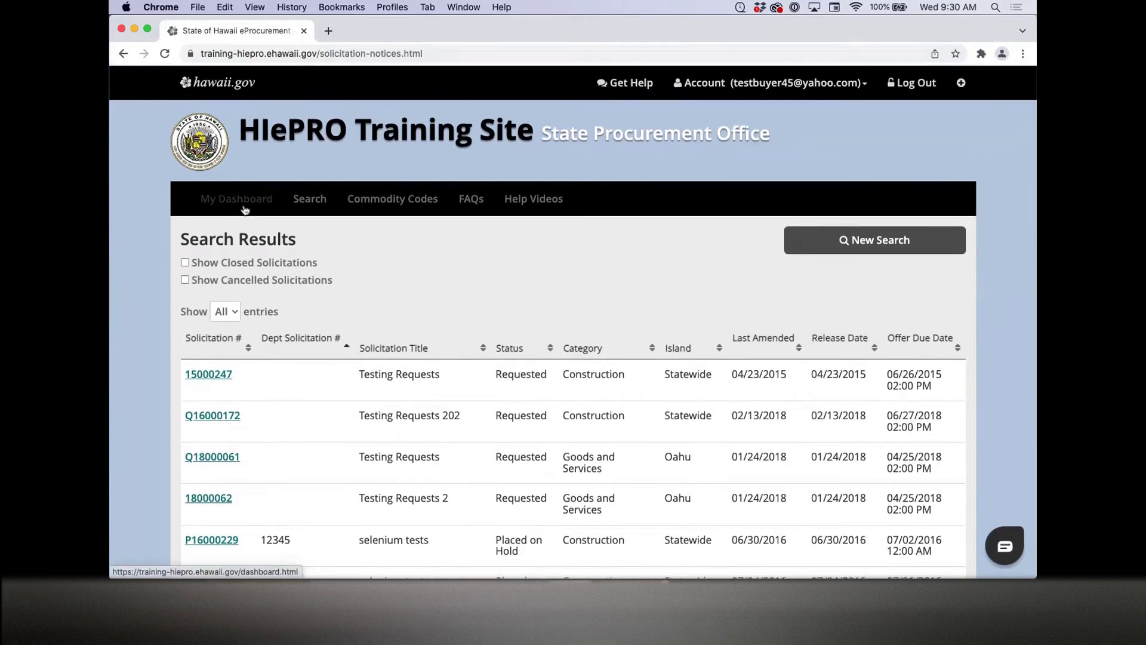
# Step: Return to the HIePRO buyer dashboard and log out
pyautogui.click(245, 206)
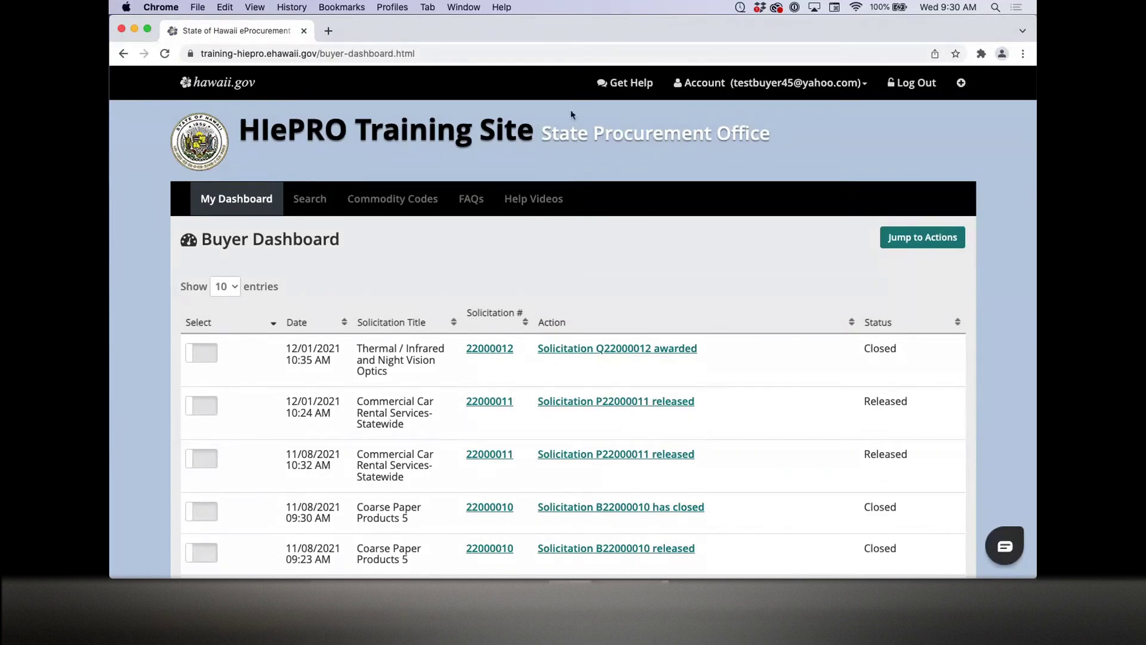
pyautogui.click(896, 90)
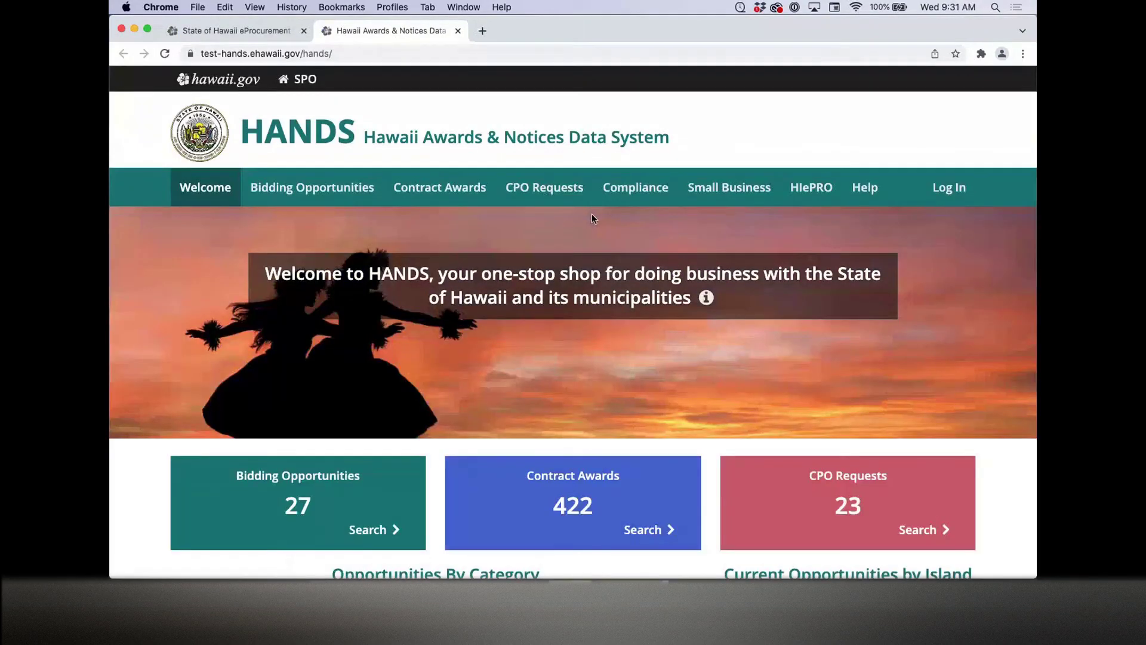
# Step: Log into HANDS with the department admin e-mail and password, dismissing the save-login prompt
pyautogui.click(946, 191)
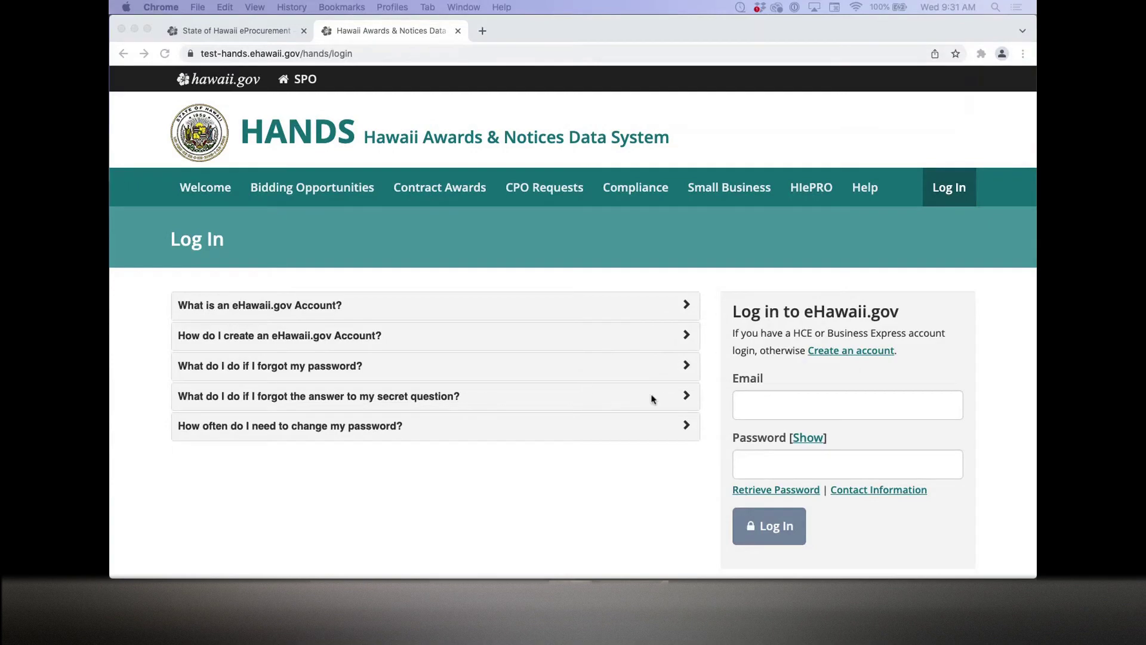
pyautogui.click(751, 406)
pyautogui.press('super+v')
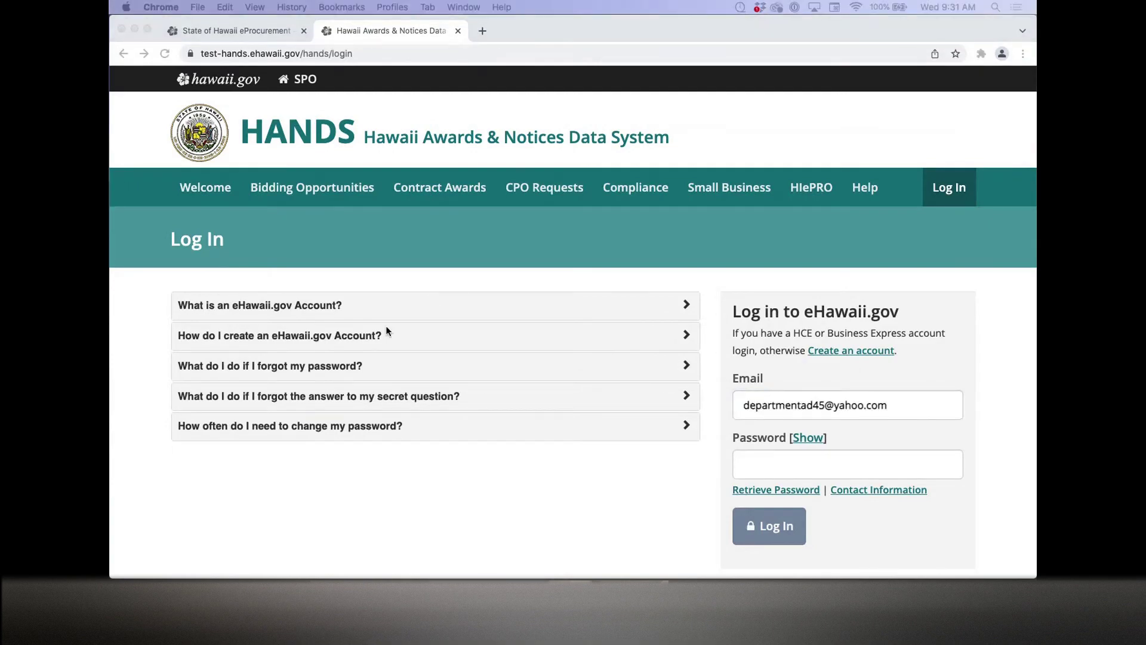
pyautogui.click(770, 463)
pyautogui.press('super+v')
pyautogui.click(755, 523)
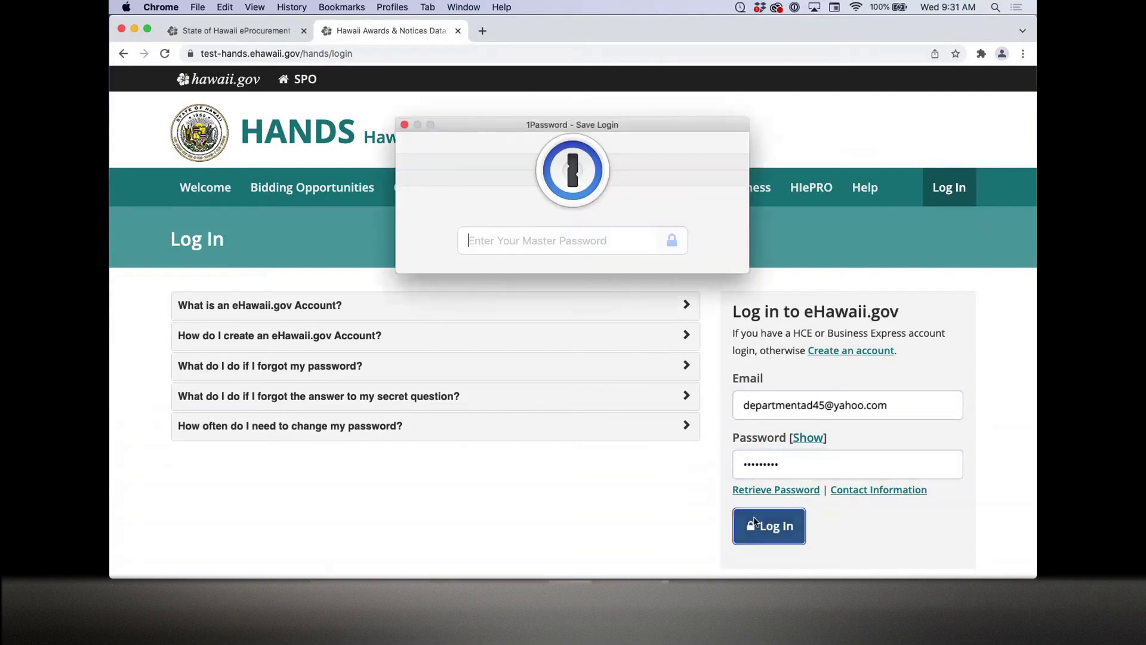
pyautogui.click(405, 126)
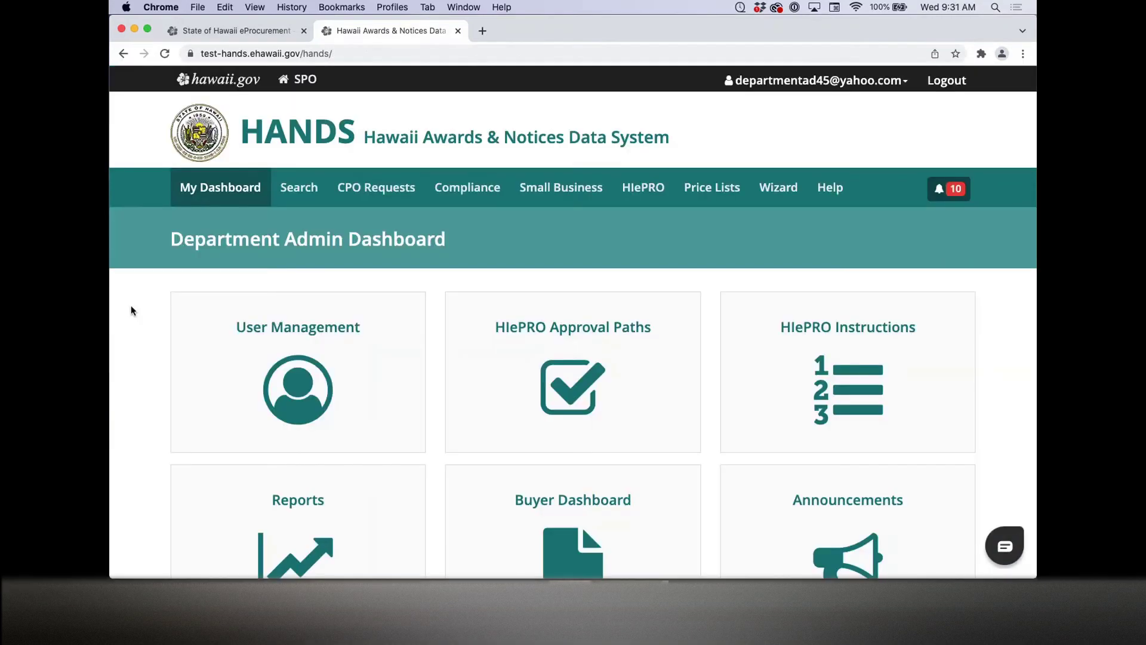
# Step: Open User Management and scroll through the 40 active user accounts
pyautogui.scroll(-3, 131, 307)
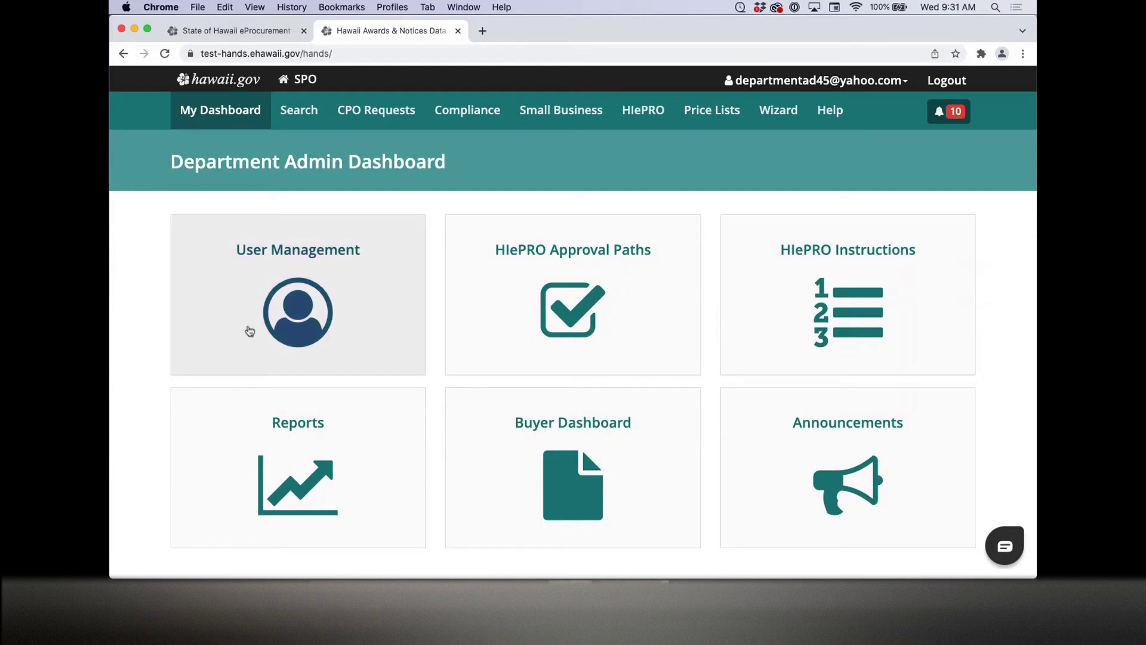
pyautogui.click(276, 269)
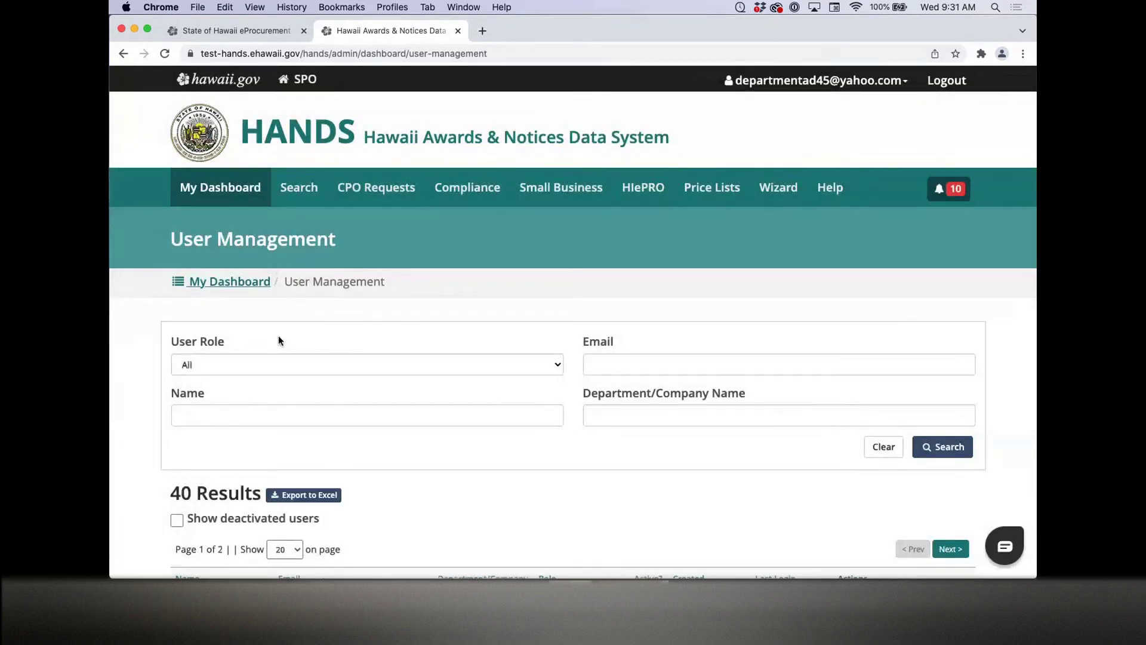
pyautogui.scroll(-3, 330, 341)
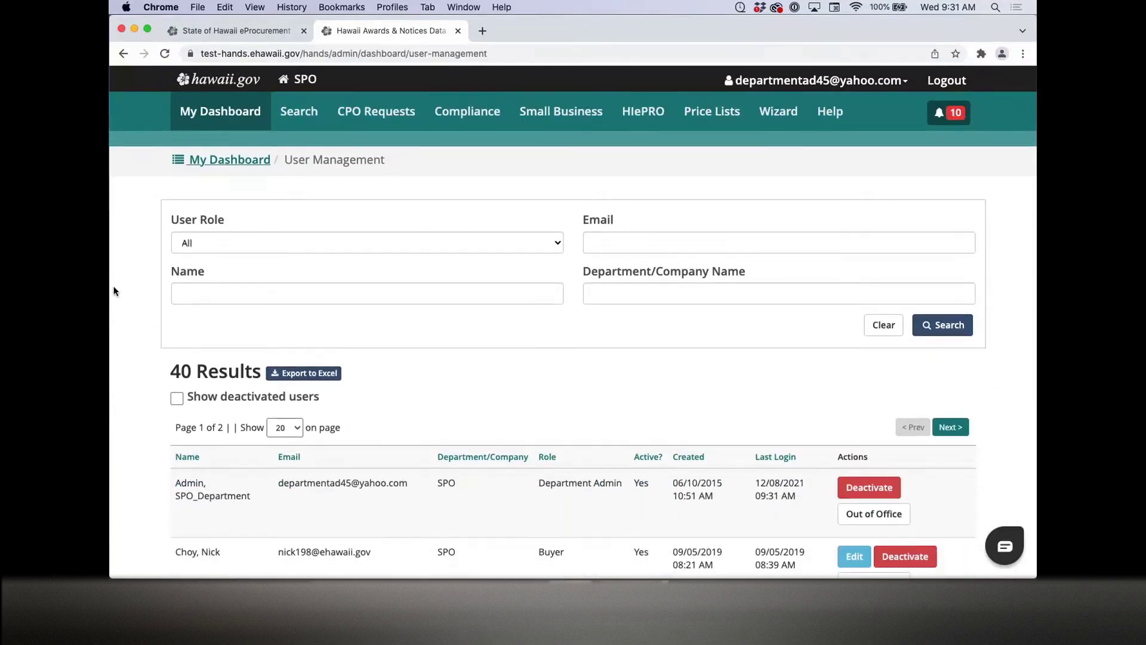
pyautogui.scroll(-5, 529, 328)
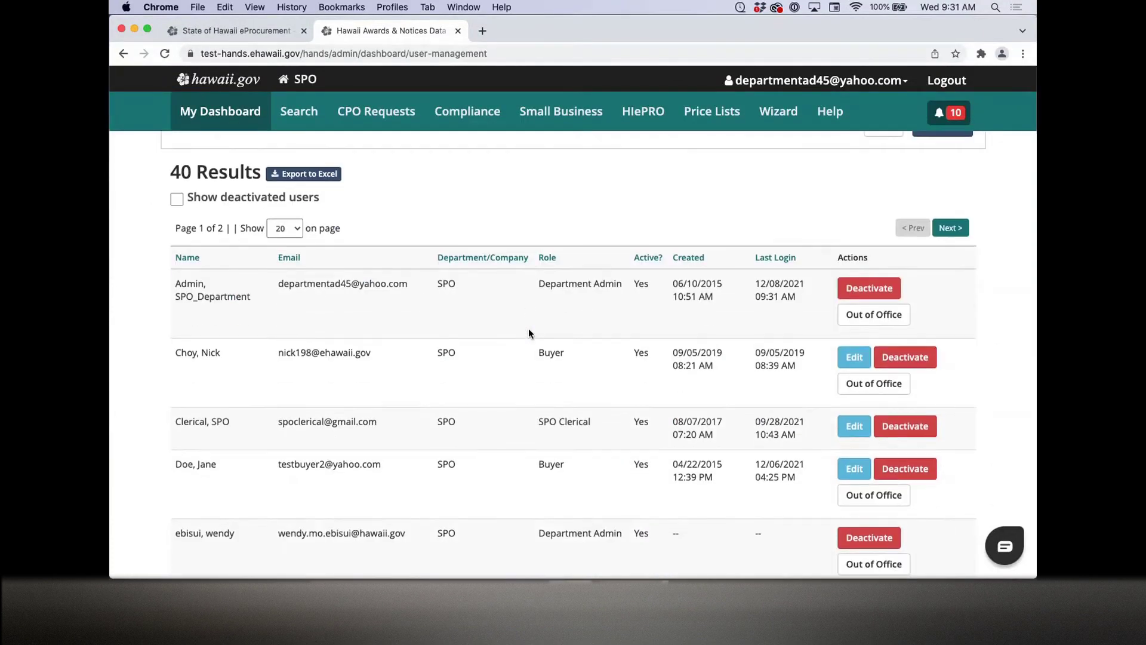
pyautogui.scroll(-2, 529, 334)
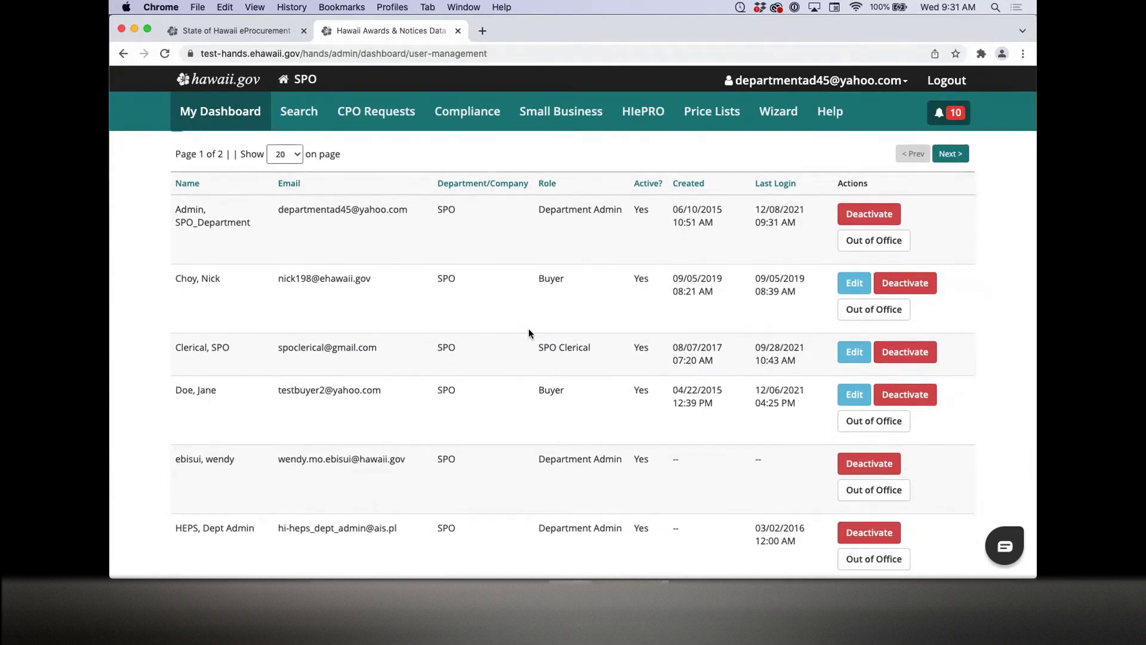
pyautogui.scroll(-2, 529, 334)
pyautogui.scroll(1, 528, 334)
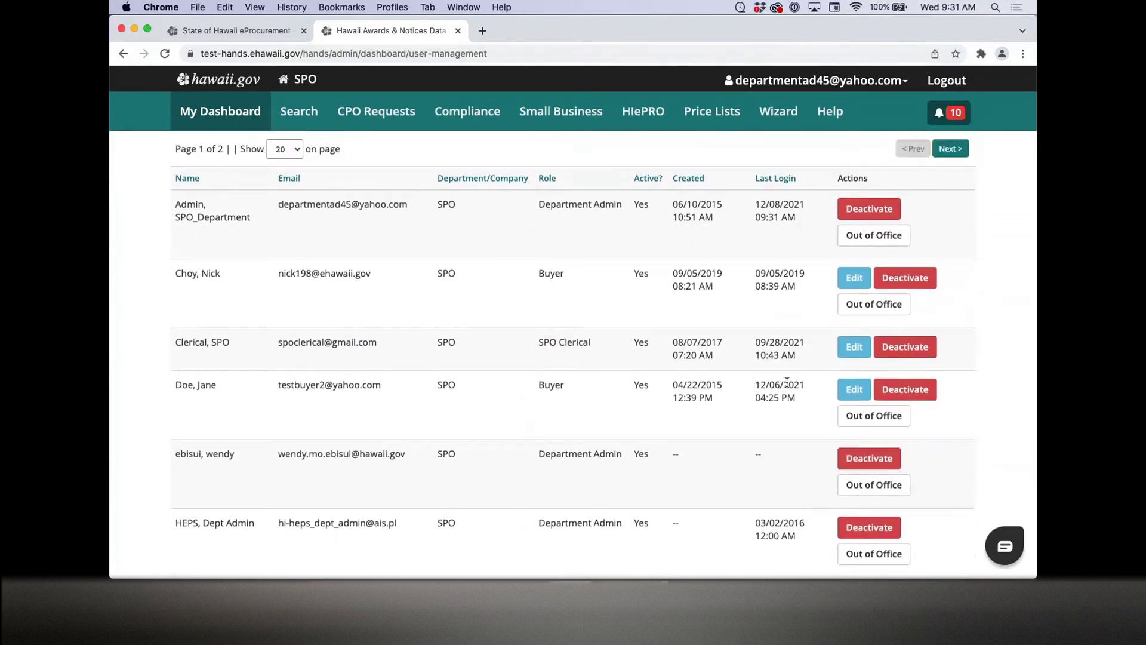
pyautogui.click(855, 389)
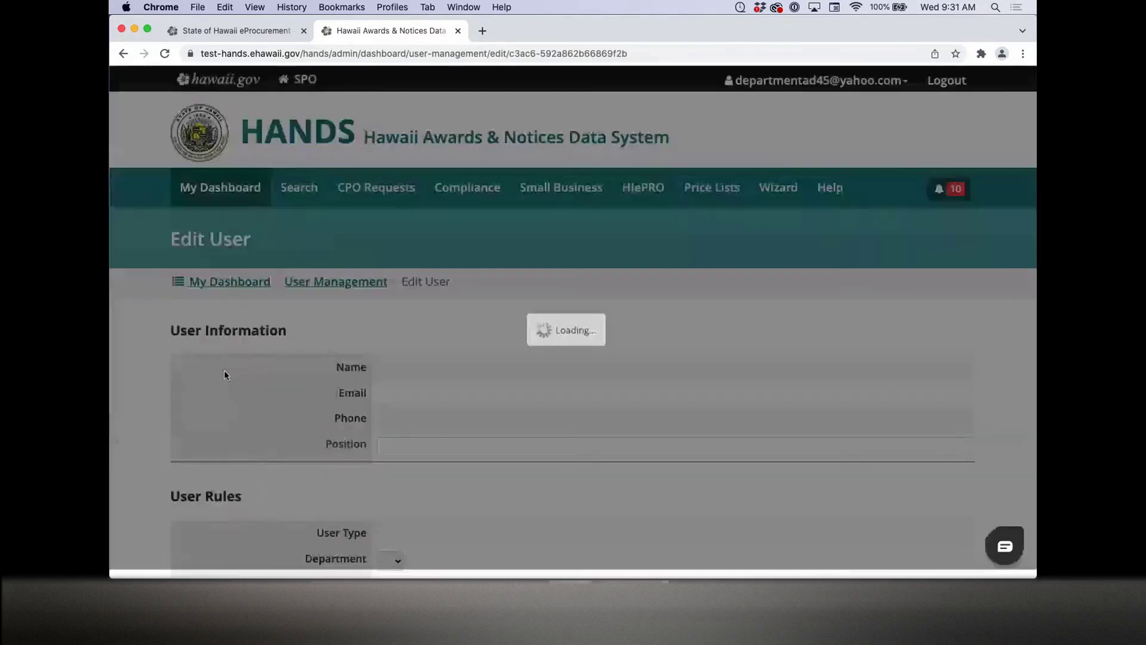
pyautogui.scroll(-2, 150, 363)
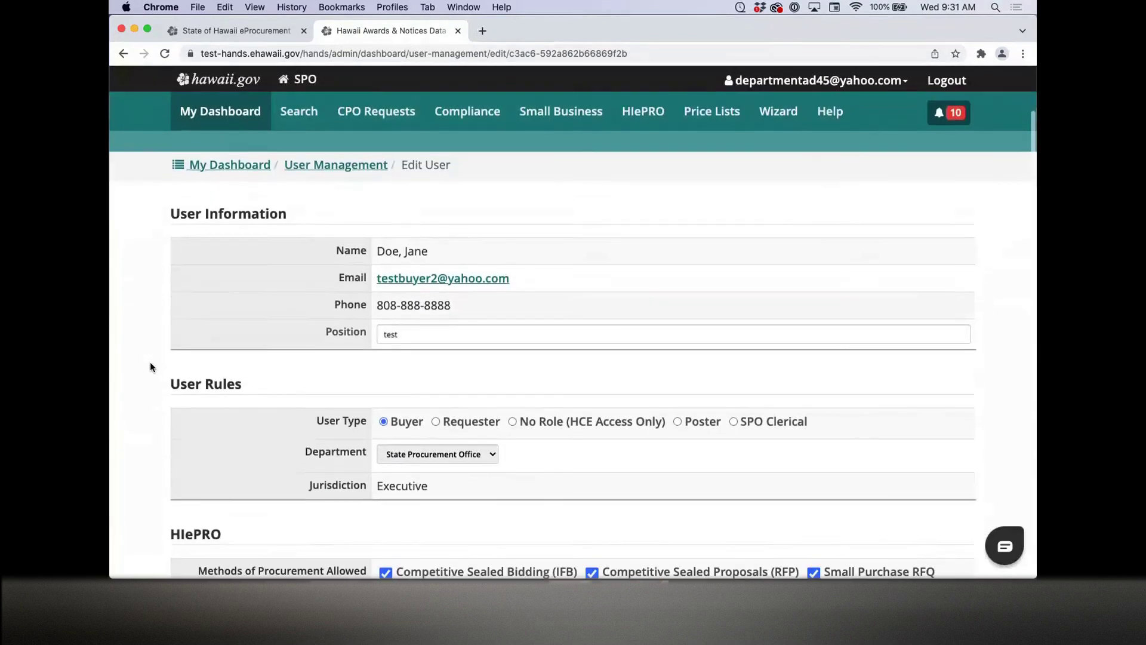
pyautogui.scroll(-2, 149, 362)
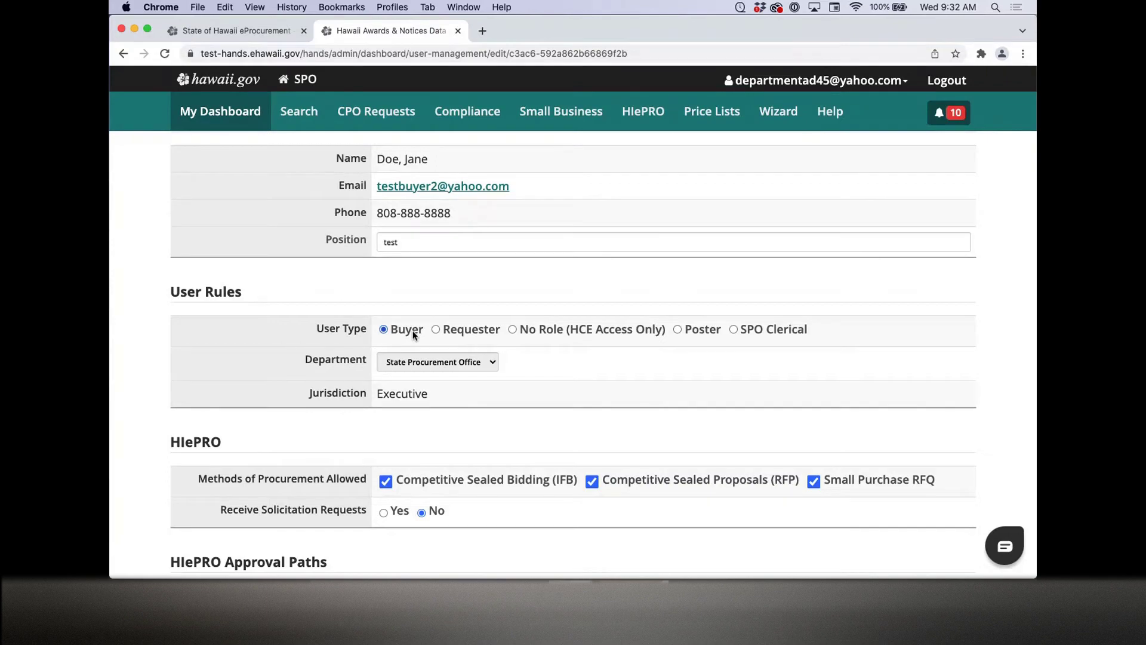
pyautogui.scroll(5, 414, 335)
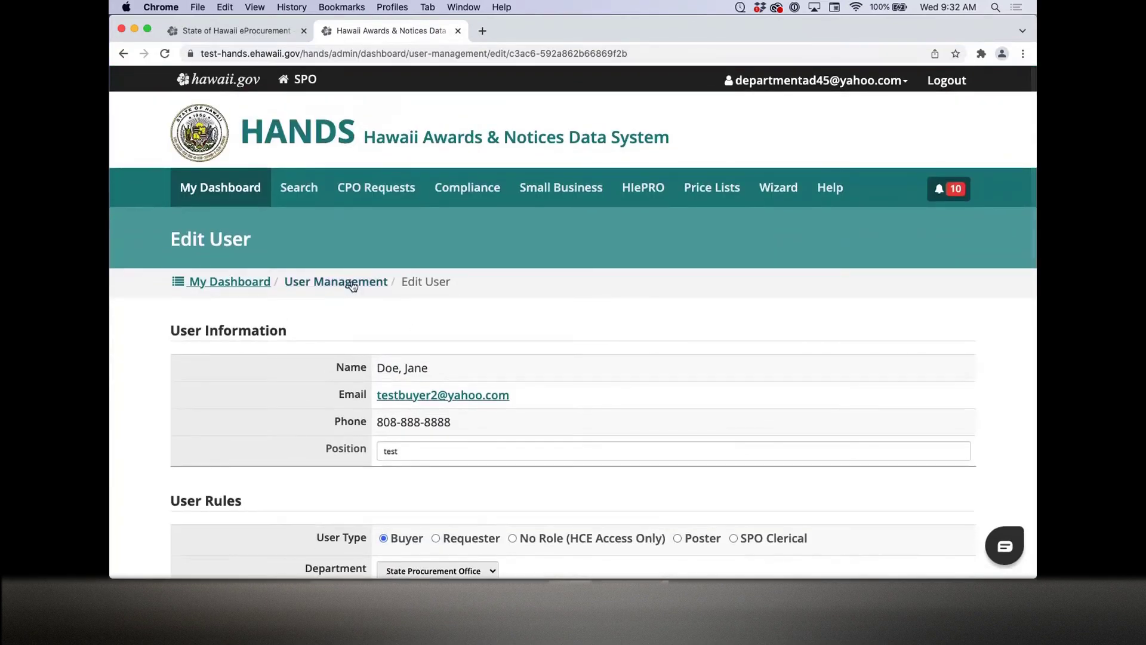
pyautogui.click(352, 284)
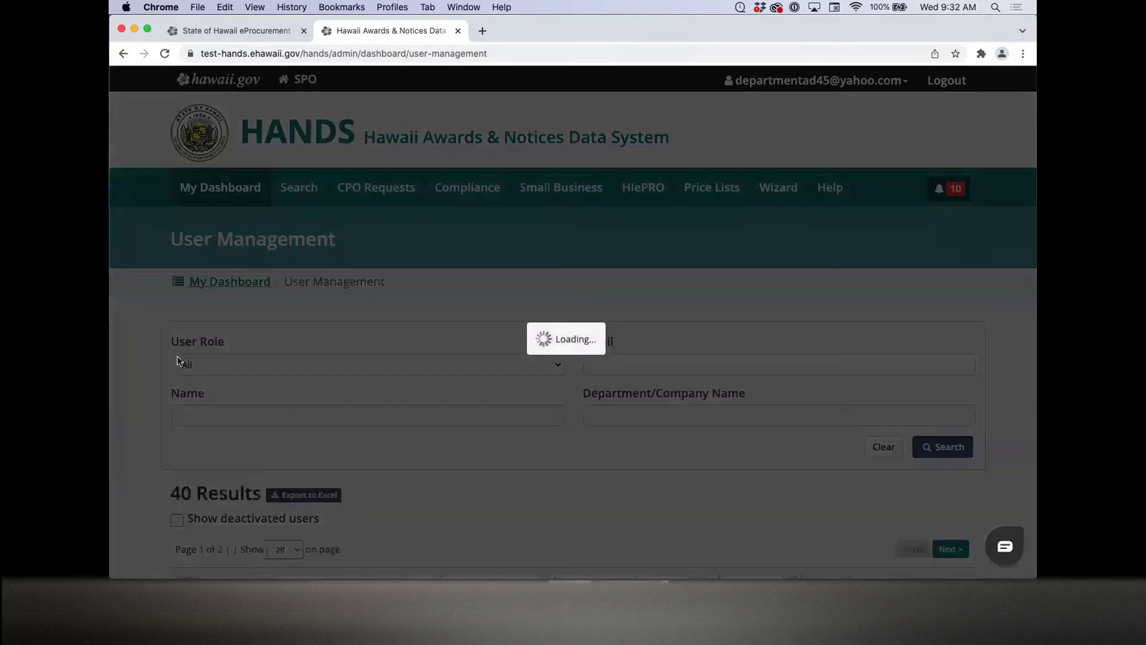
pyautogui.scroll(-3, 134, 356)
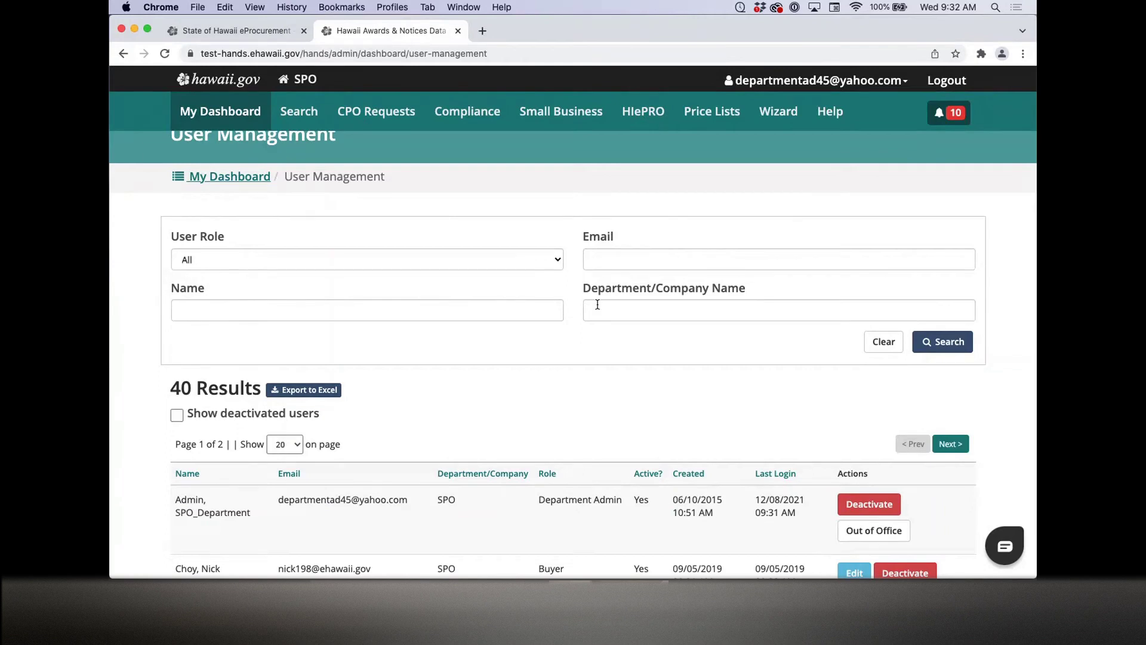
pyautogui.scroll(-3, 142, 392)
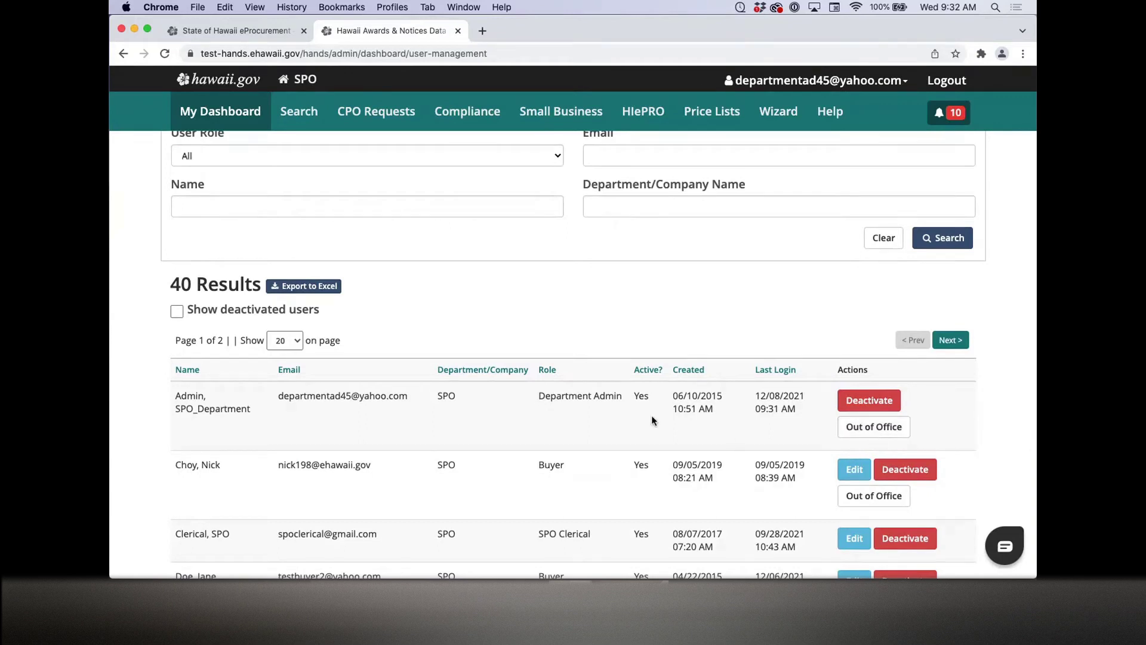
pyautogui.scroll(4, 618, 313)
pyautogui.scroll(1, 618, 314)
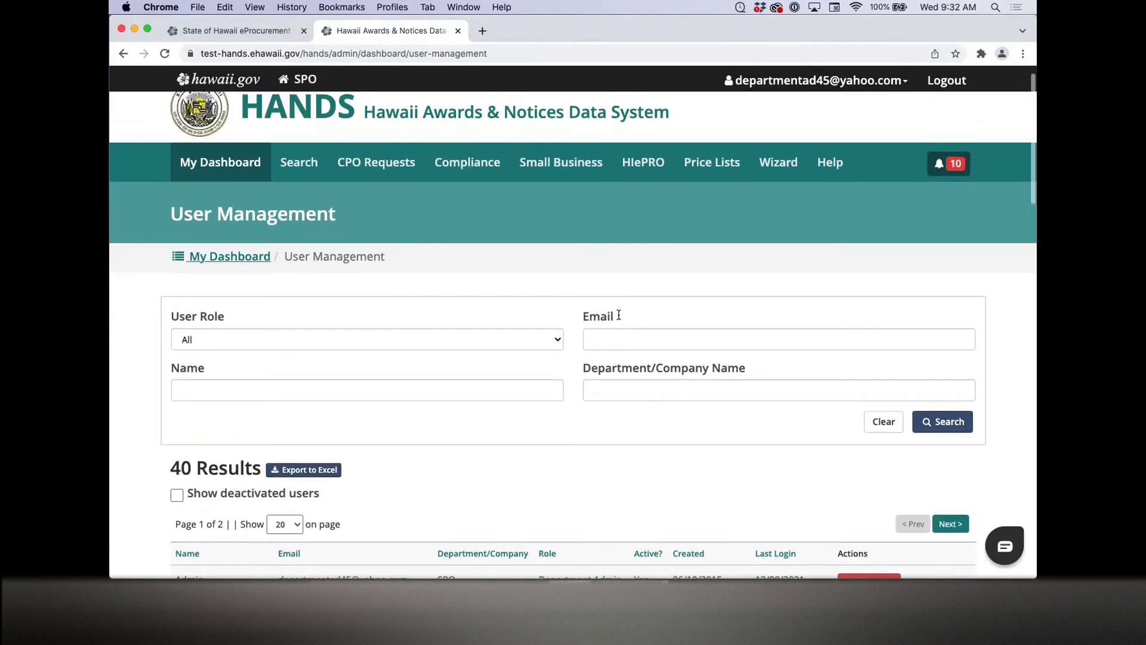
pyautogui.scroll(2, 618, 315)
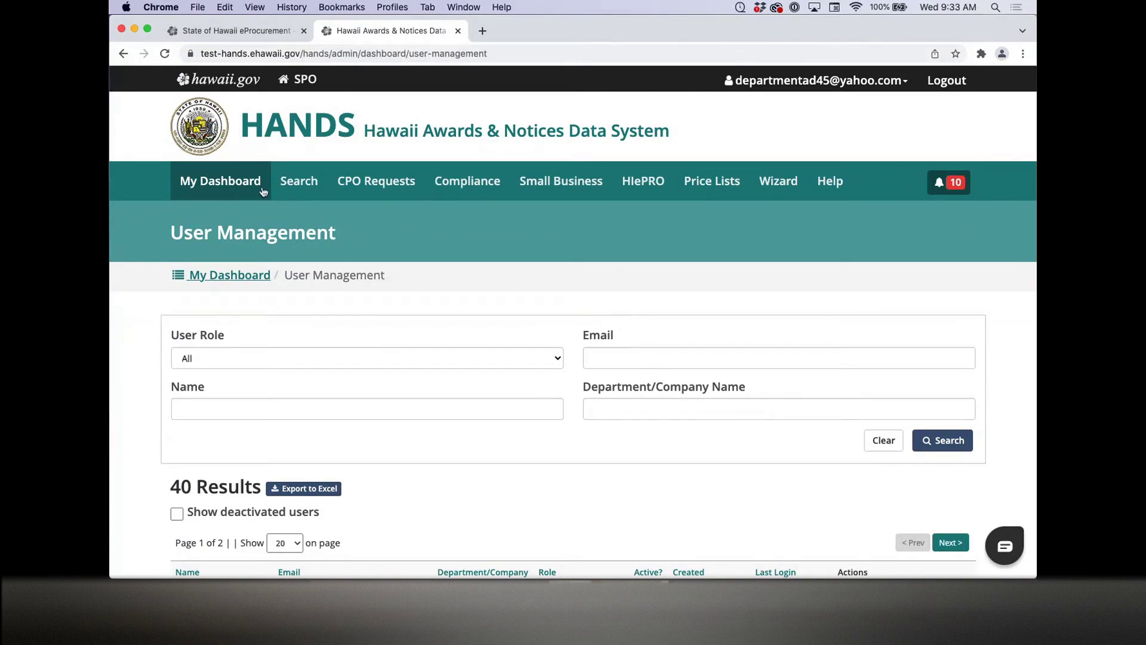
# Step: Return to My Dashboard and open the HIePRO Approval Paths list of 10 SPO approval paths
pyautogui.click(237, 275)
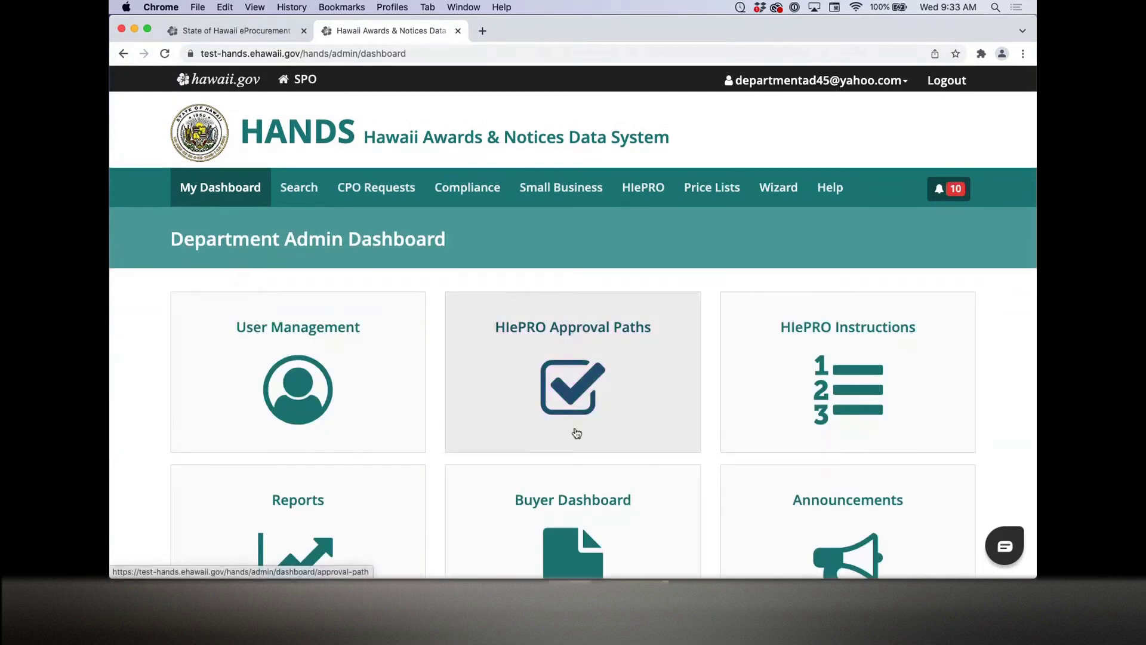
pyautogui.click(613, 381)
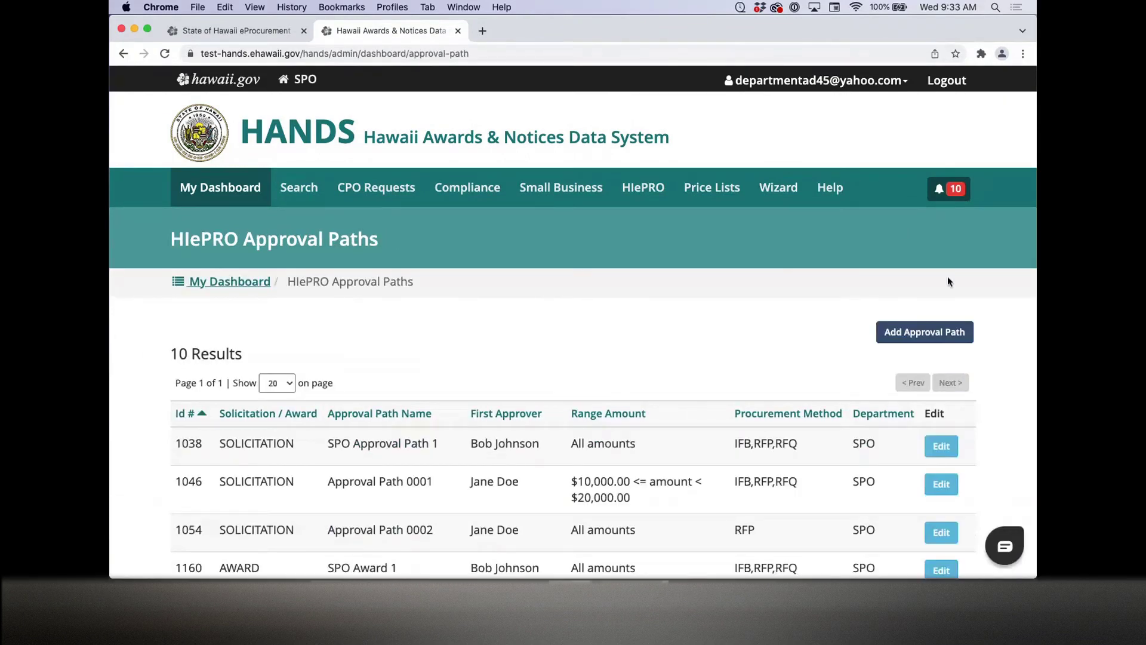
pyautogui.scroll(-5, 545, 353)
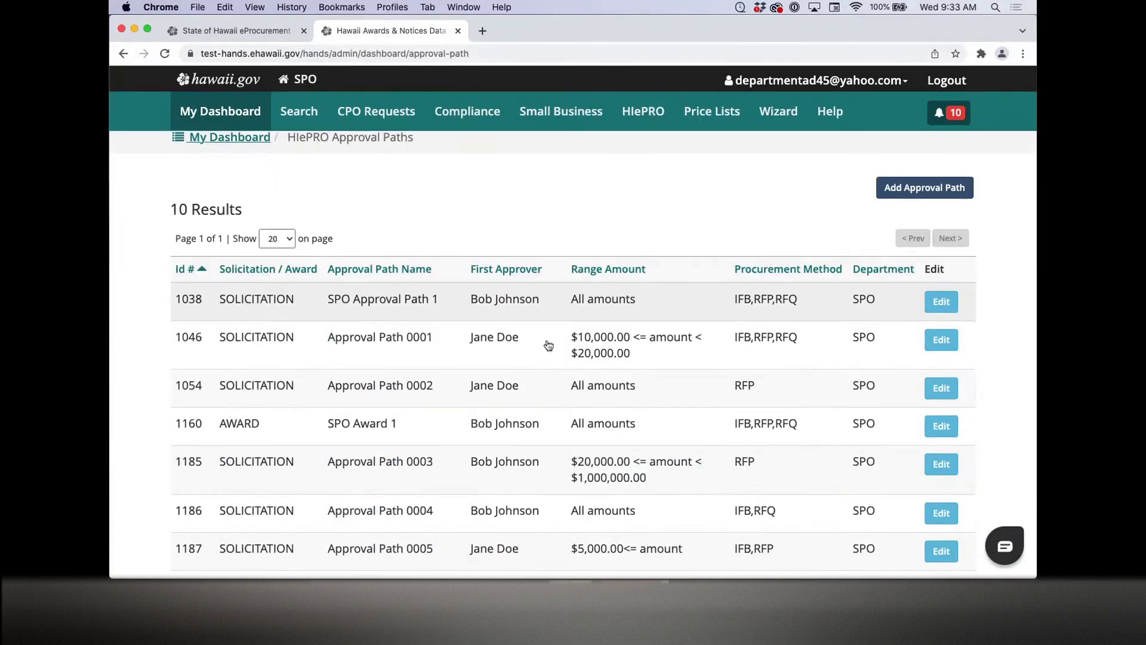
pyautogui.scroll(5, 557, 213)
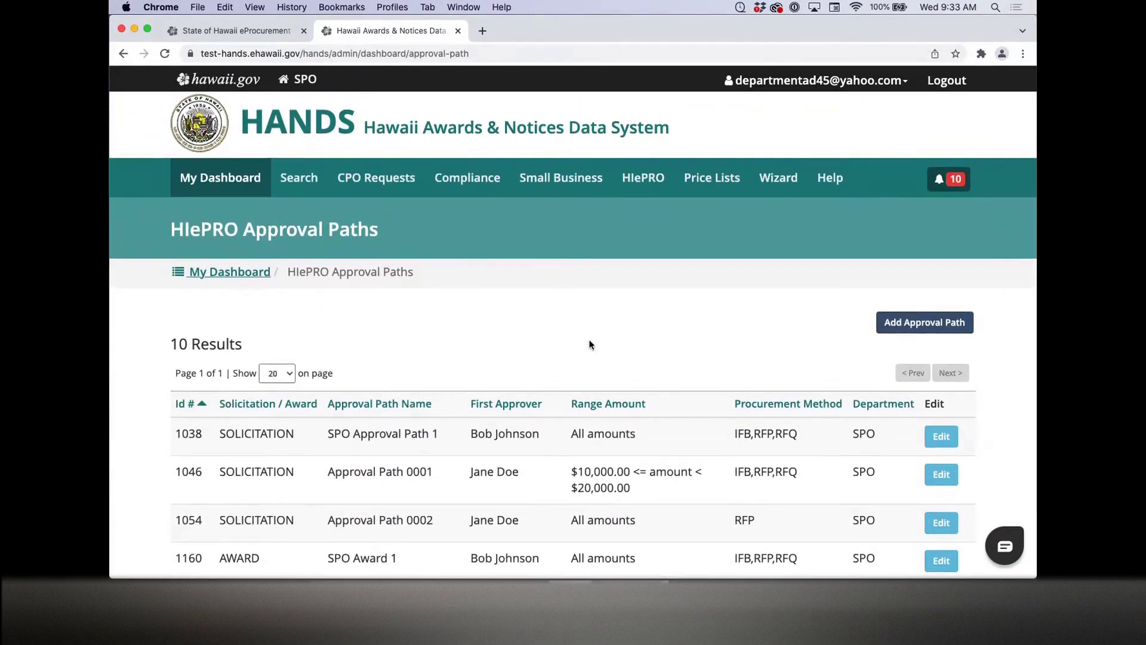
pyautogui.scroll(1, 582, 341)
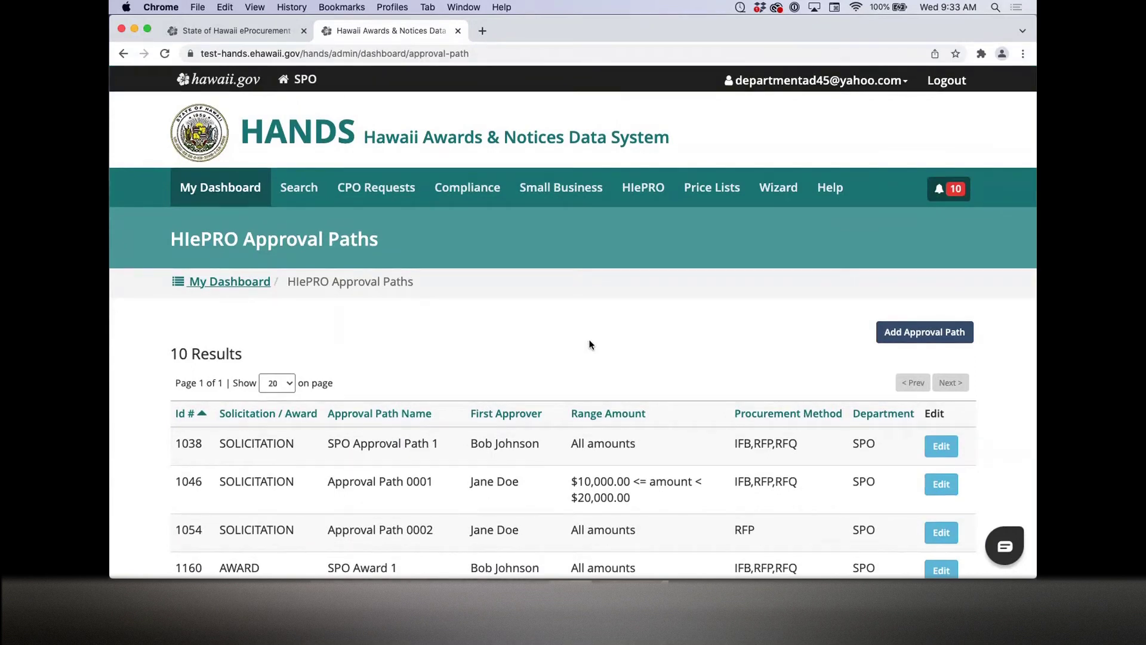
# Step: Return to My Dashboard and open HIePRO Instructions to review its 15 instructions
pyautogui.click(267, 286)
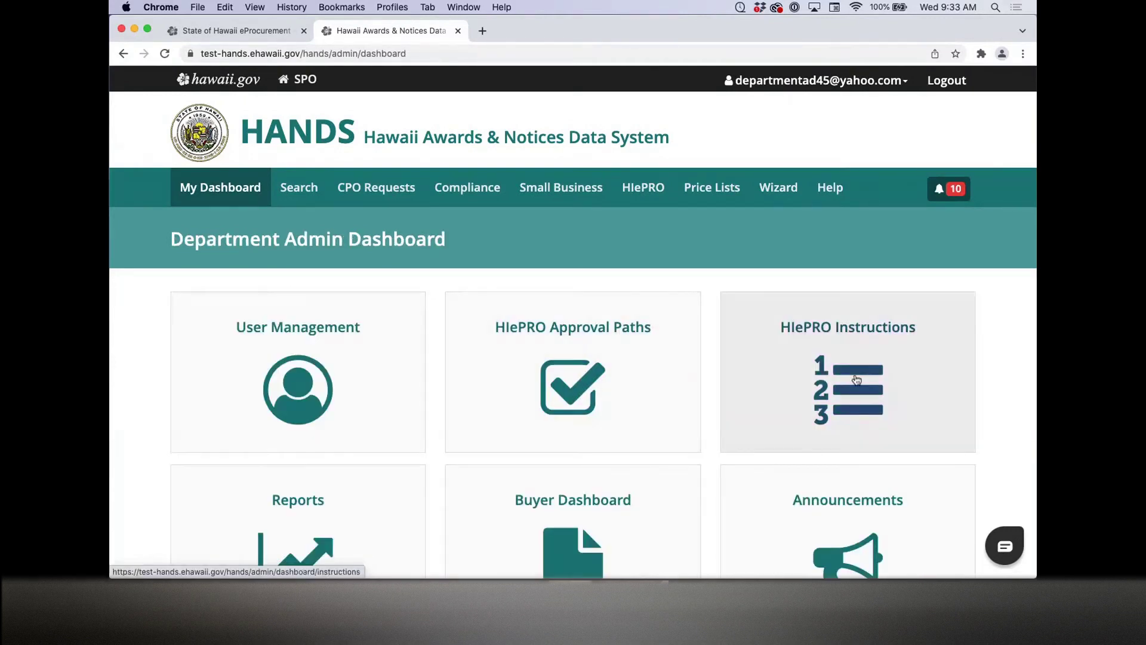
pyautogui.click(873, 338)
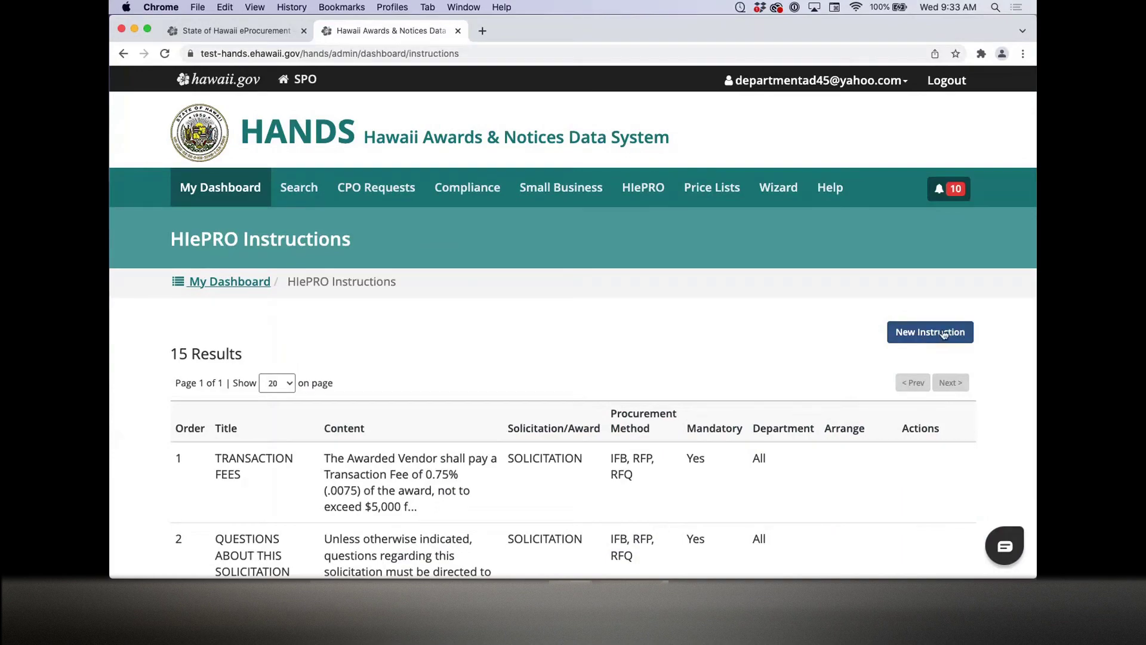
pyautogui.scroll(-3, 526, 365)
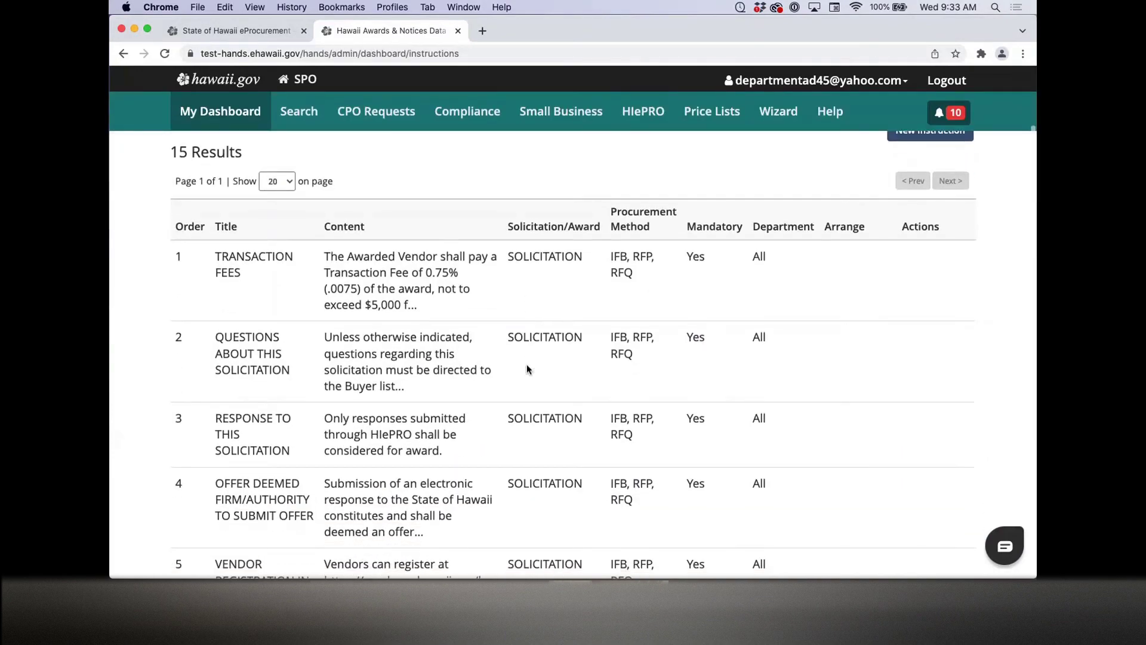
pyautogui.scroll(5, 526, 369)
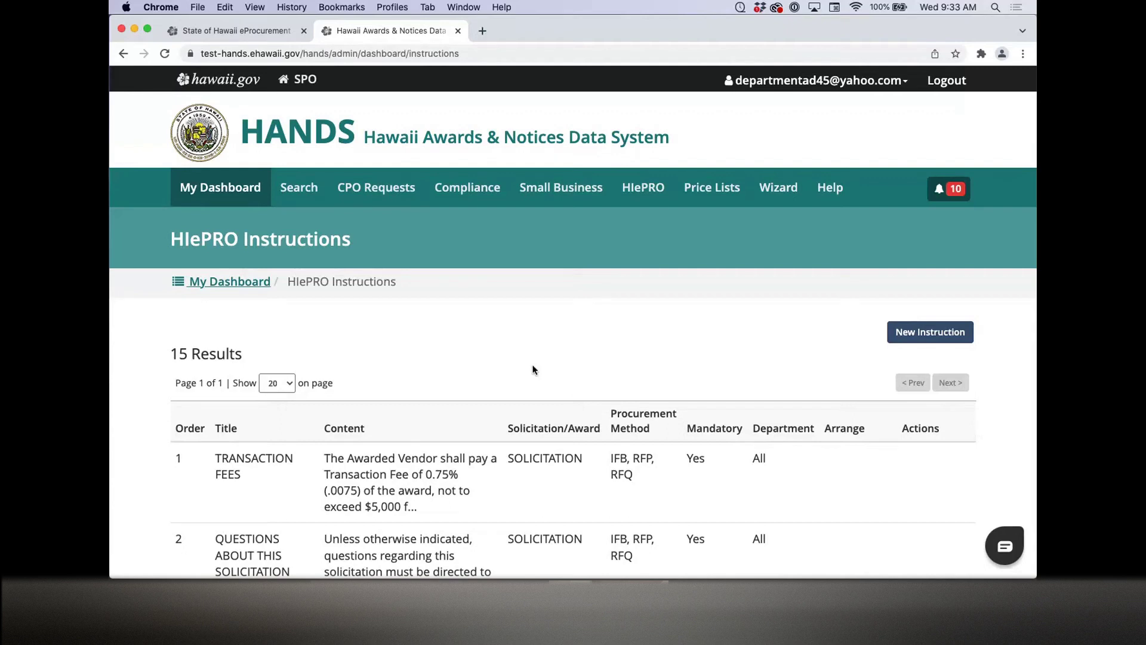
# Step: Return to My Dashboard and open Reports to view the last-30-day counts
pyautogui.click(252, 284)
pyautogui.scroll(-1, 389, 371)
pyautogui.scroll(-3, 389, 372)
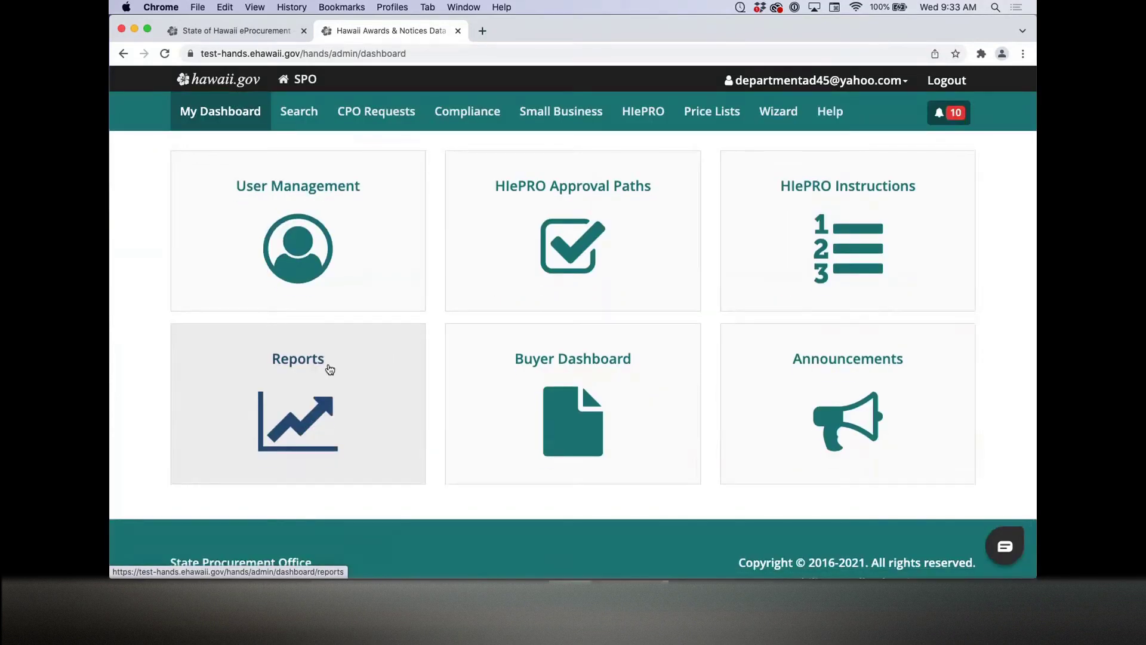
pyautogui.click(256, 391)
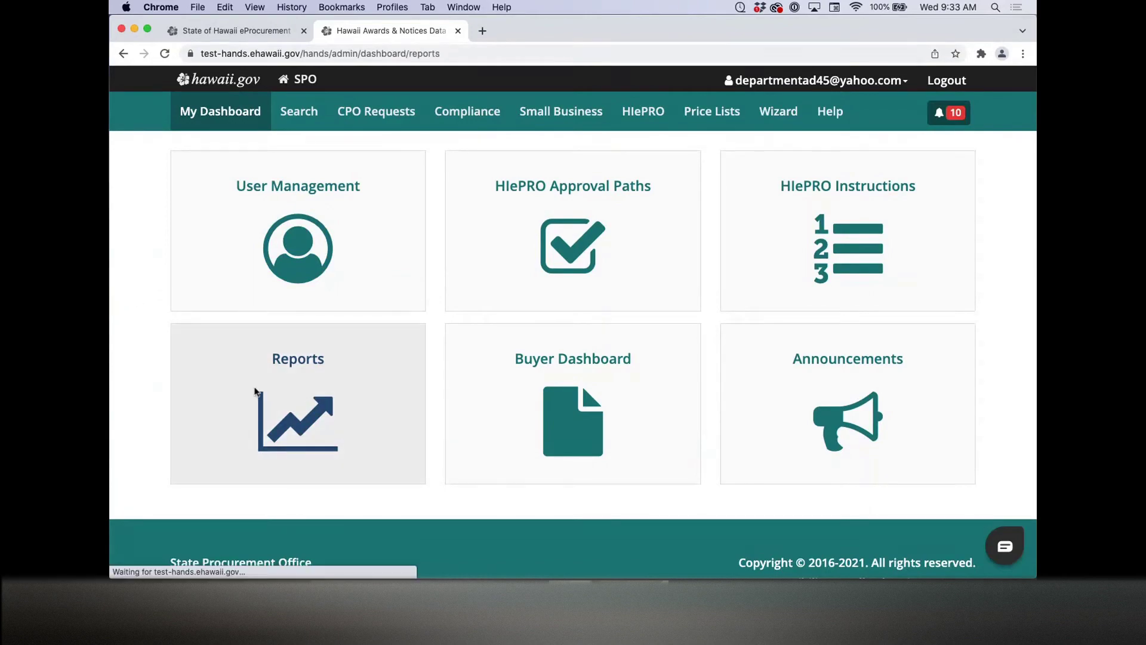
pyautogui.scroll(-3, 141, 351)
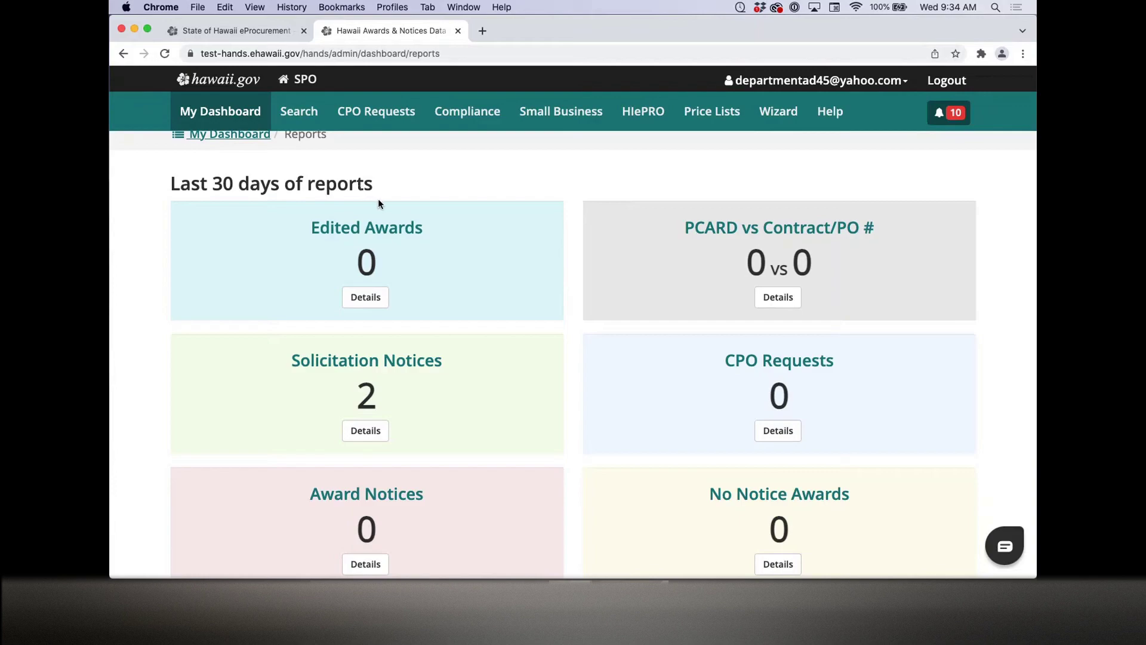
# Step: Open the CPO Requests report details and set the start date to 11/01/2020
pyautogui.click(794, 437)
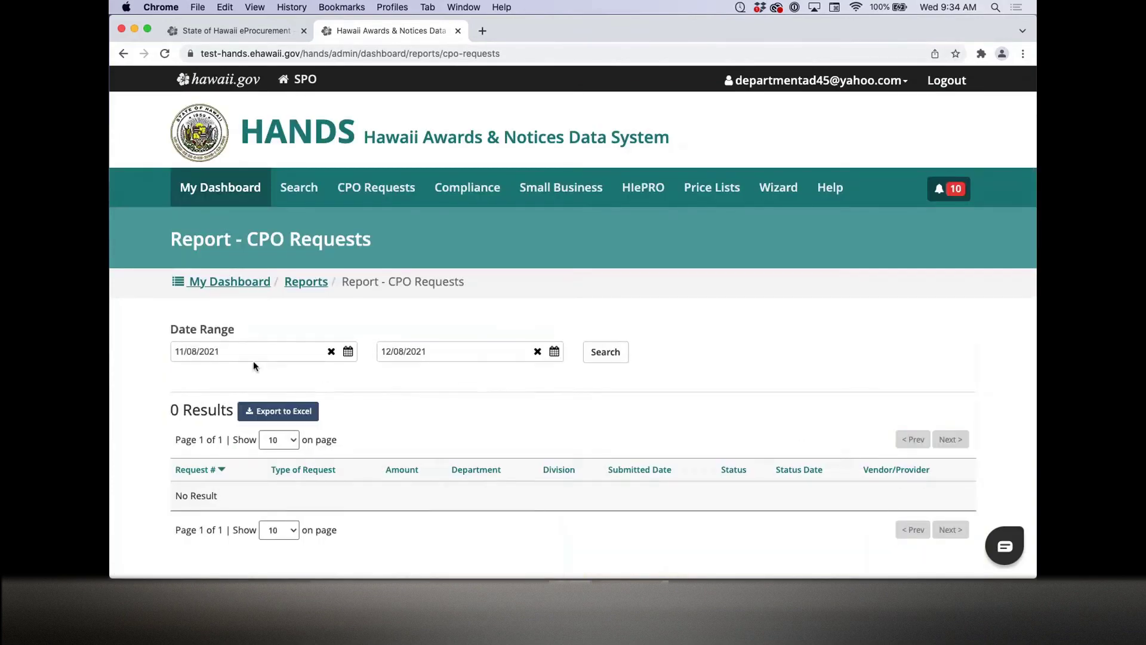
pyautogui.click(253, 357)
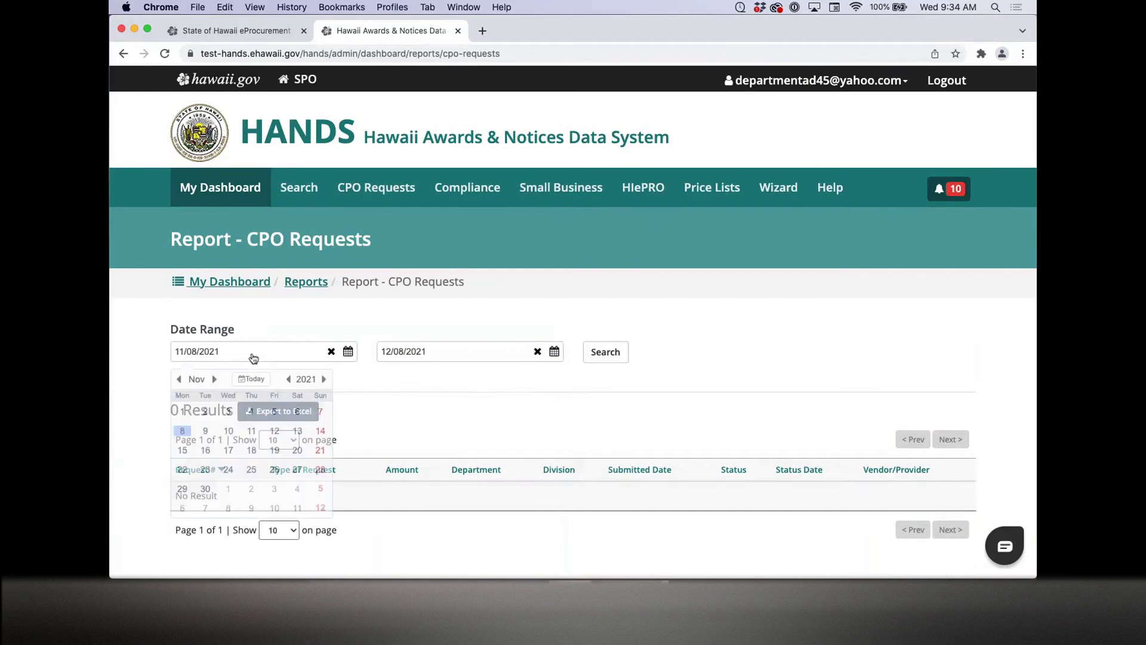
pyautogui.click(180, 381)
pyautogui.click(179, 381)
pyautogui.click(180, 381)
pyautogui.click(180, 381)
pyautogui.click(180, 380)
pyautogui.click(180, 381)
pyautogui.click(179, 381)
pyautogui.click(180, 381)
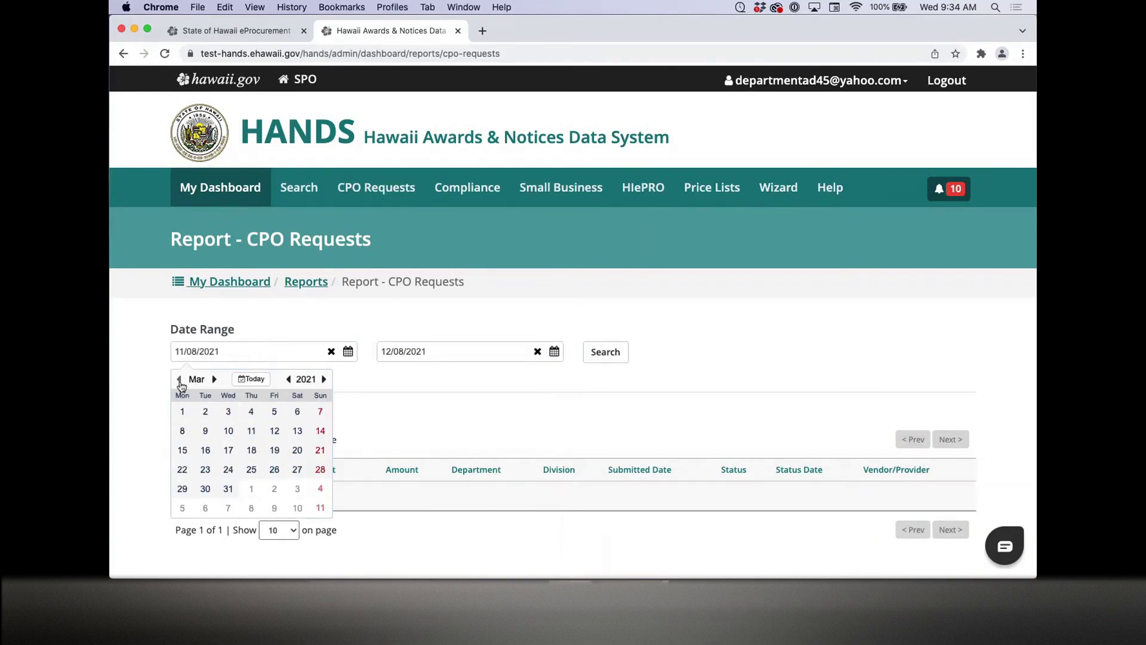
pyautogui.click(180, 381)
pyautogui.click(180, 381)
pyautogui.click(180, 381)
pyautogui.click(180, 381)
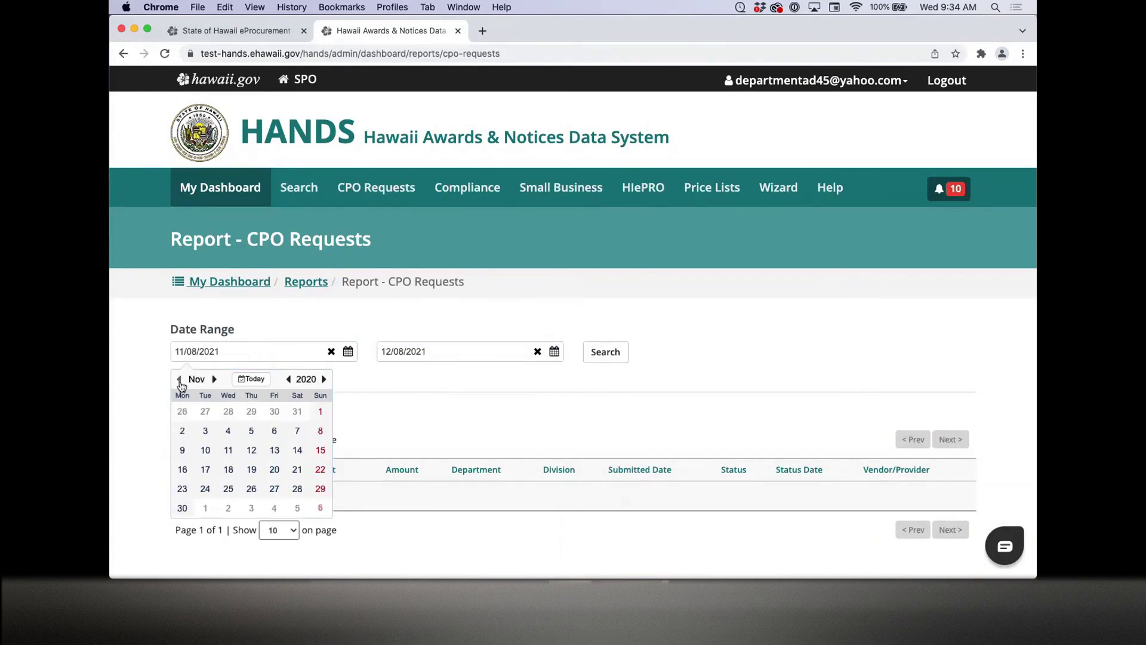
pyautogui.click(320, 412)
# Step: Run the CPO Requests report to list 28 requests and export it to Excel
pyautogui.click(612, 355)
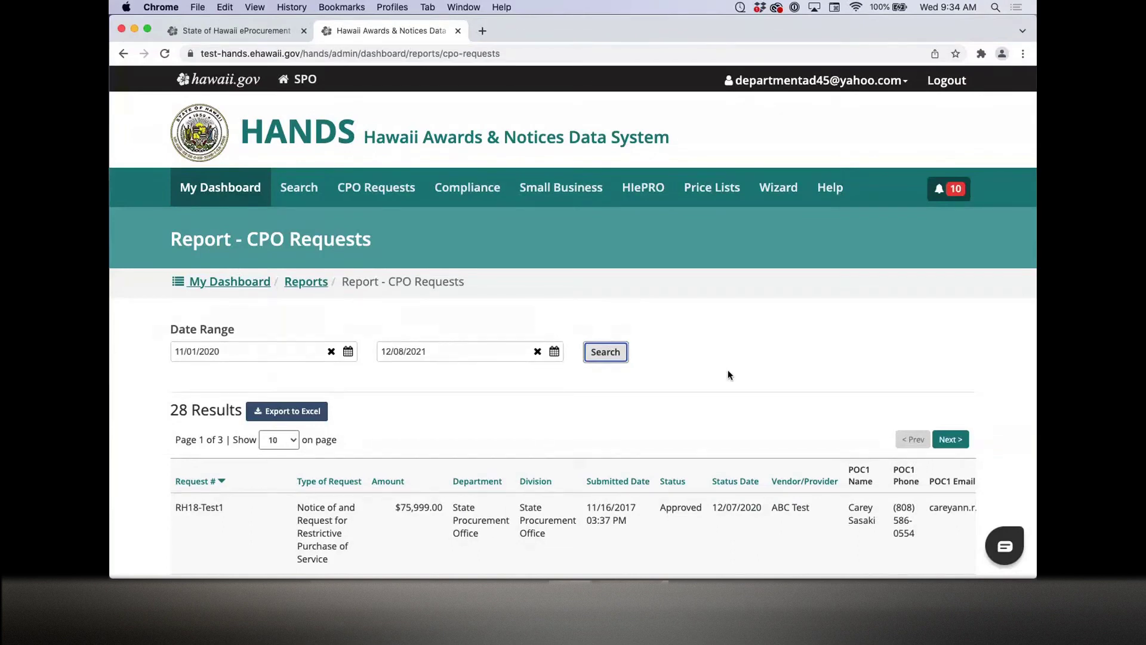
pyautogui.scroll(-3, 728, 374)
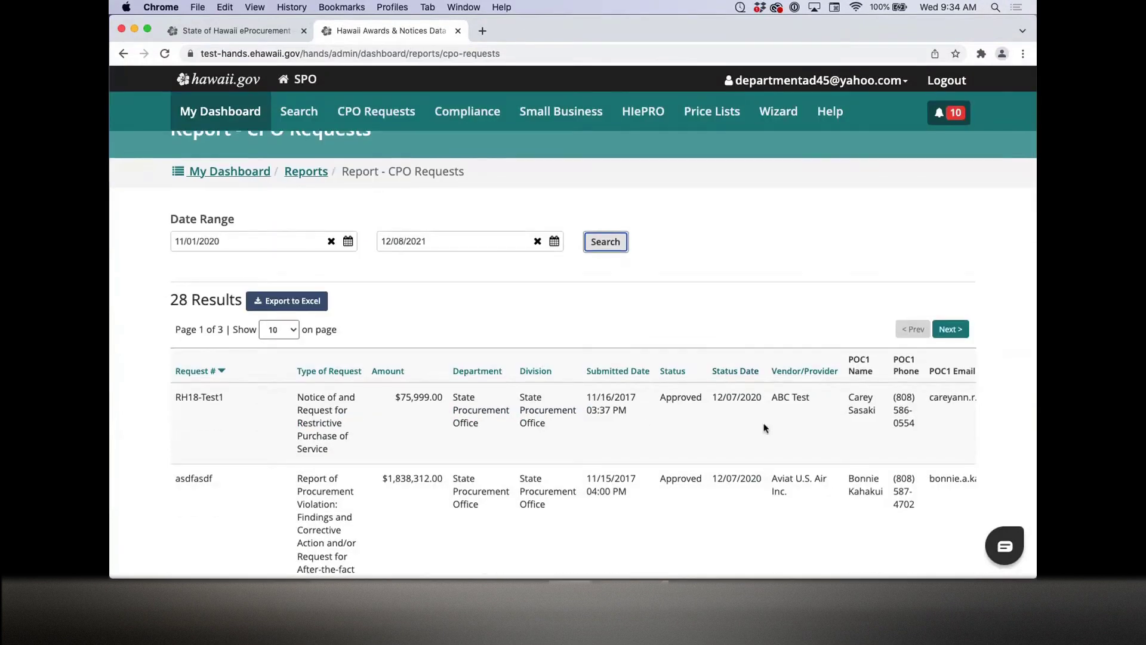
pyautogui.click(311, 305)
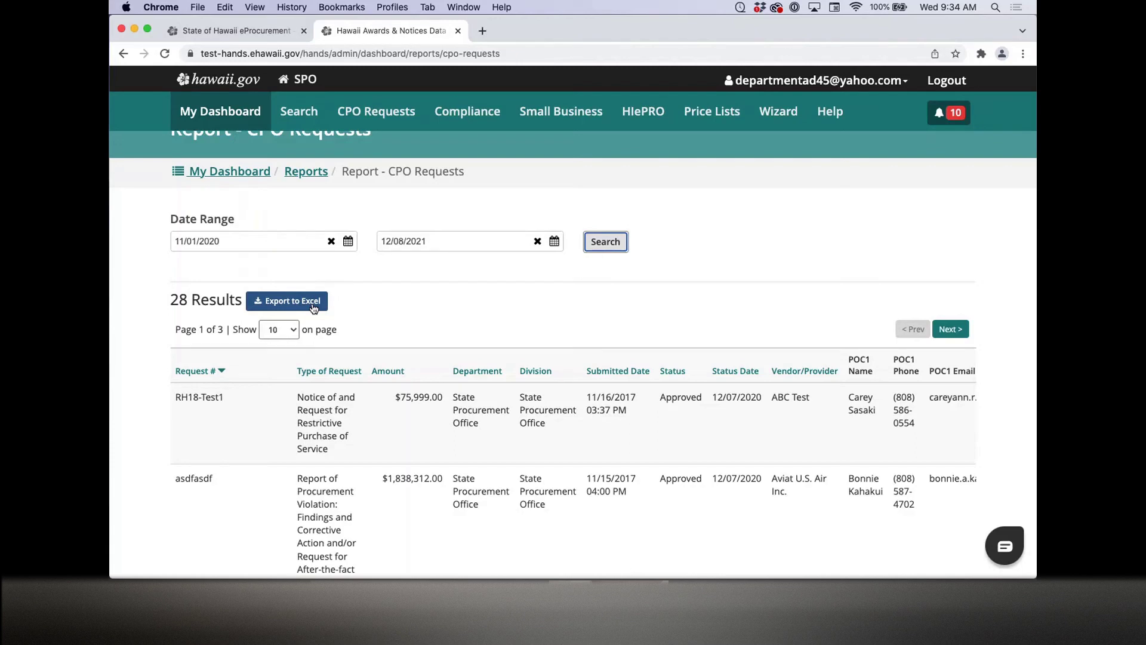
# Step: Switch from the Department Admin Dashboard to the Buyer Dashboard and view its buyer tiles
pyautogui.click(251, 173)
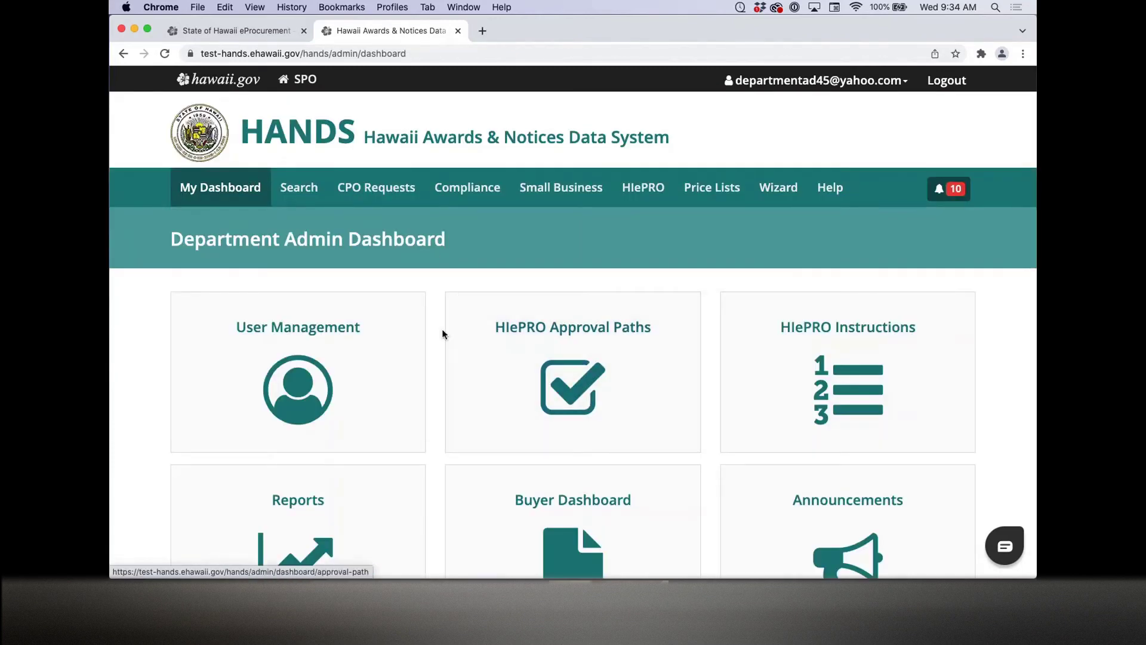
pyautogui.scroll(-3, 442, 333)
pyautogui.scroll(3, 442, 333)
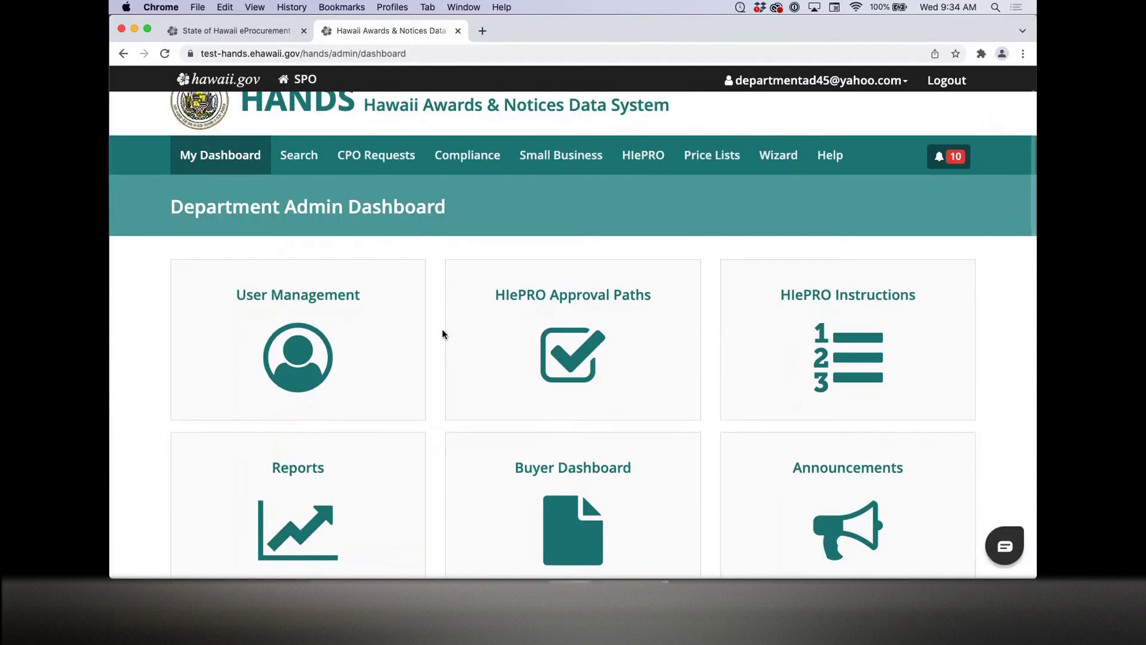
pyautogui.scroll(-2, 443, 333)
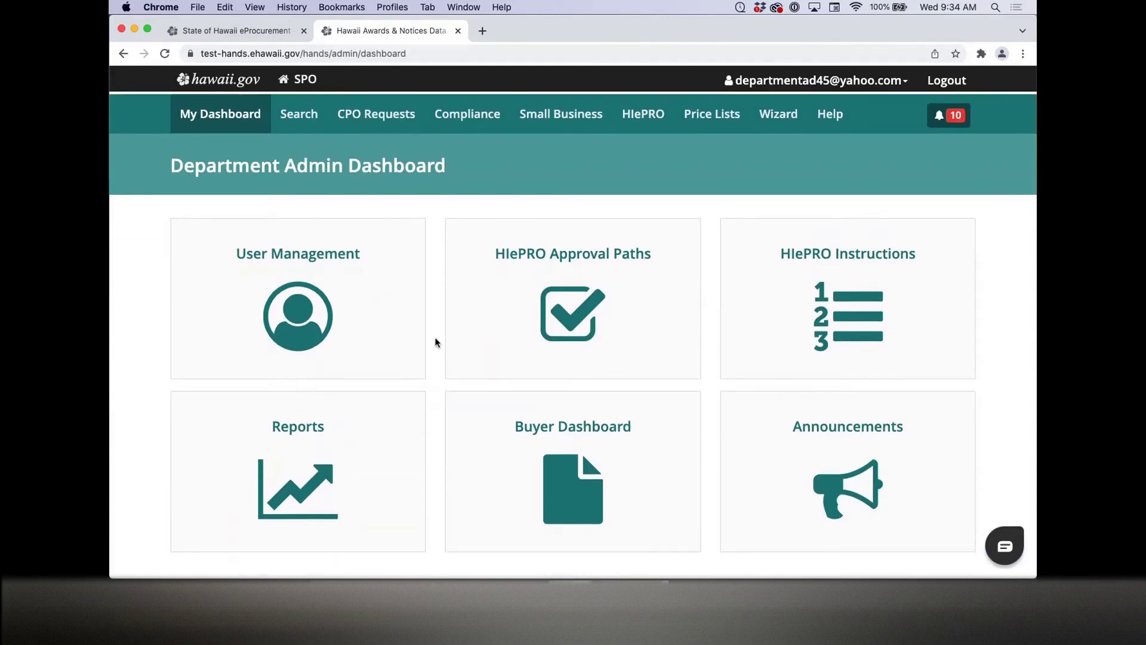
pyautogui.click(615, 449)
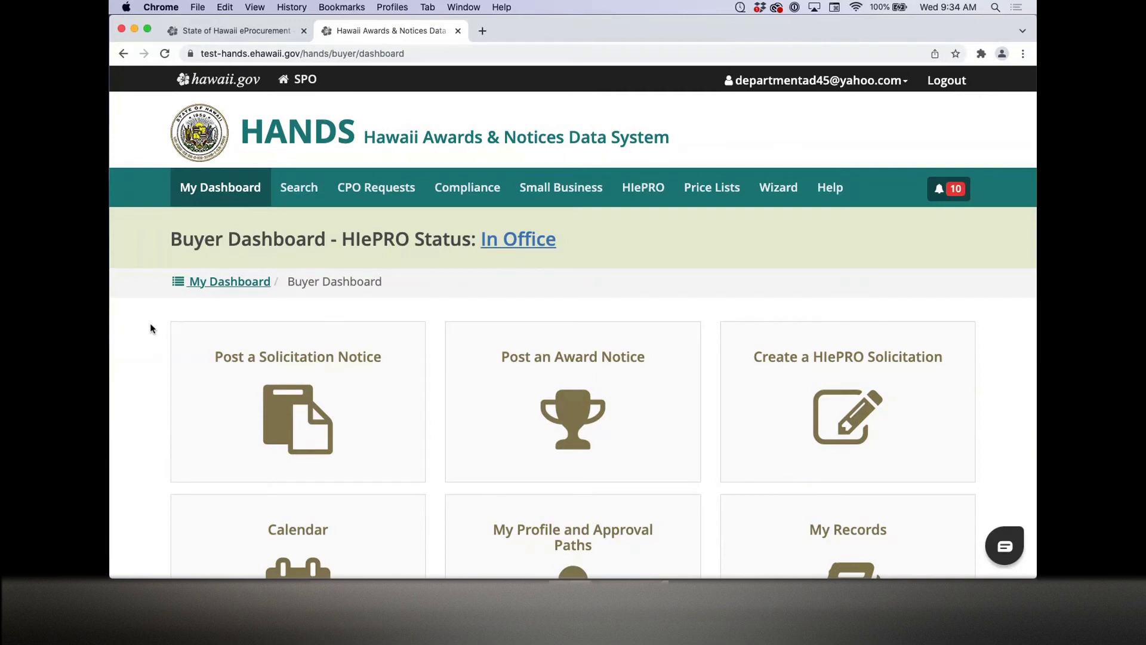
pyautogui.scroll(-3, 149, 323)
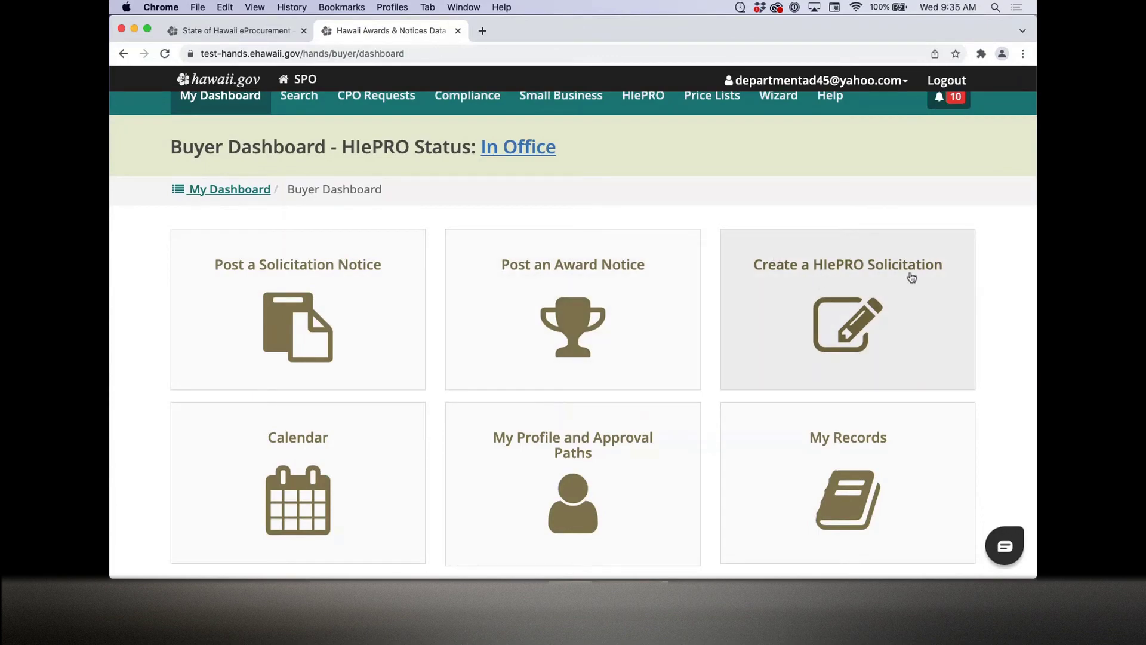
pyautogui.click(910, 271)
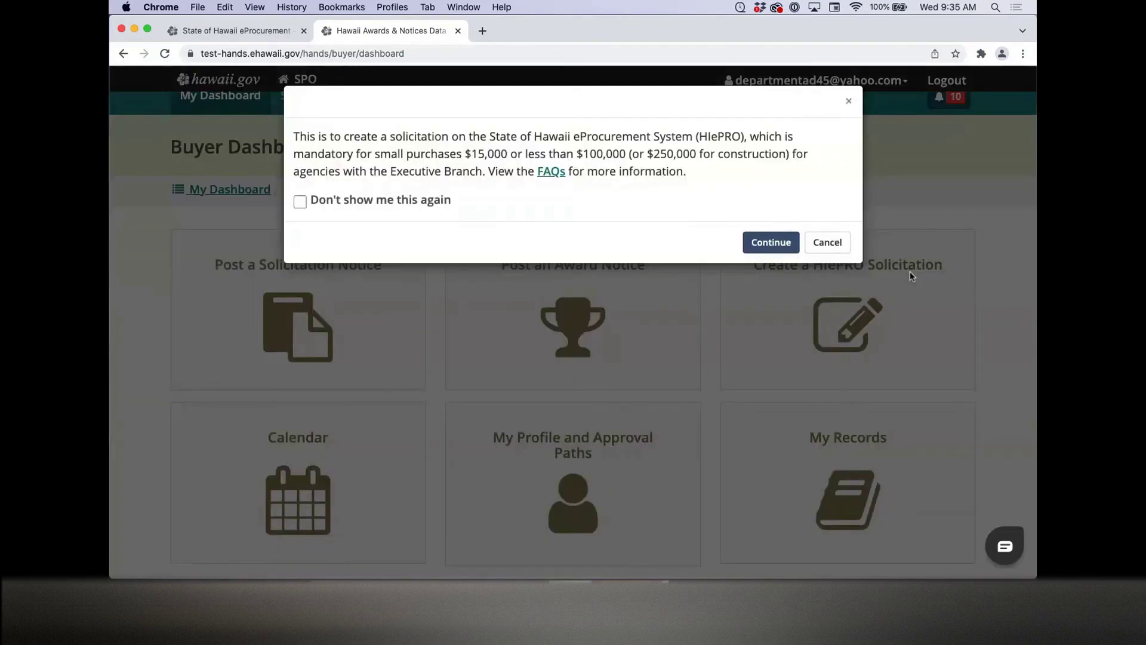
pyautogui.click(770, 241)
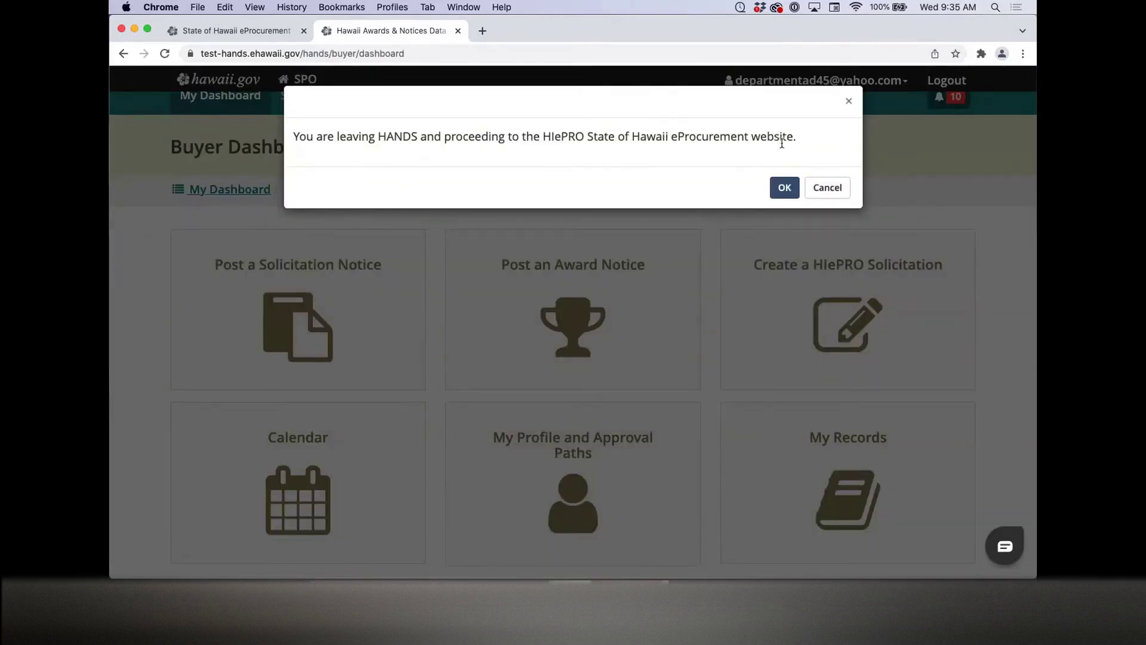
pyautogui.click(814, 183)
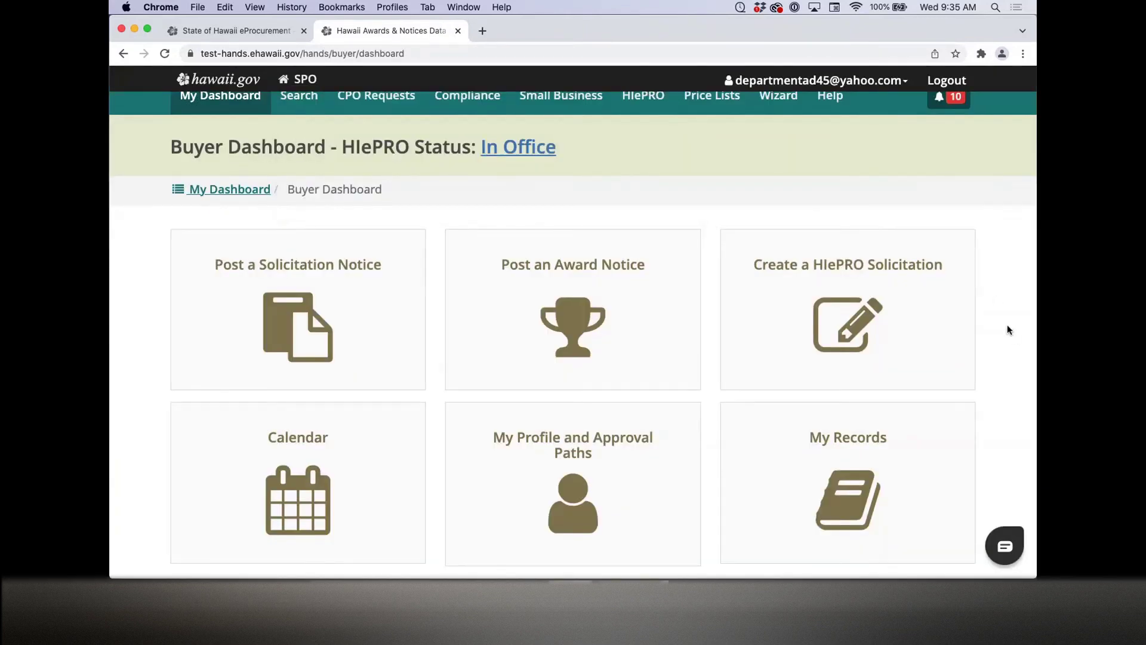
# Step: Show the December 15, 2021 calendar event for contract 132459999, then return to the Buyer Dashboard
pyautogui.click(257, 442)
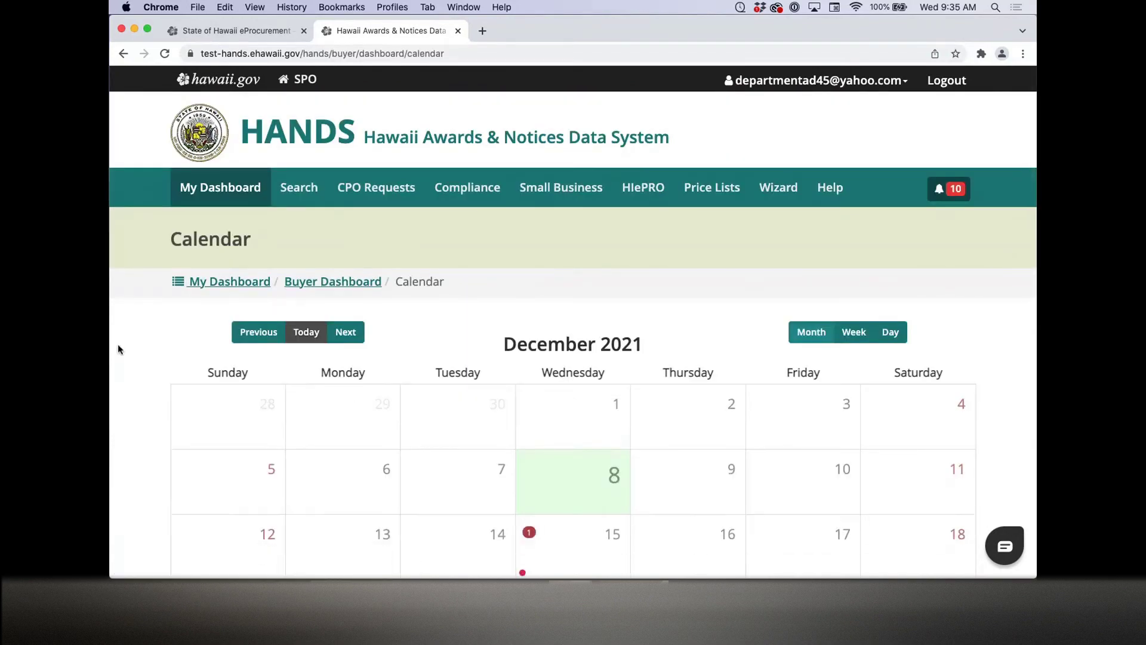
pyautogui.scroll(-5, 117, 344)
pyautogui.click(567, 418)
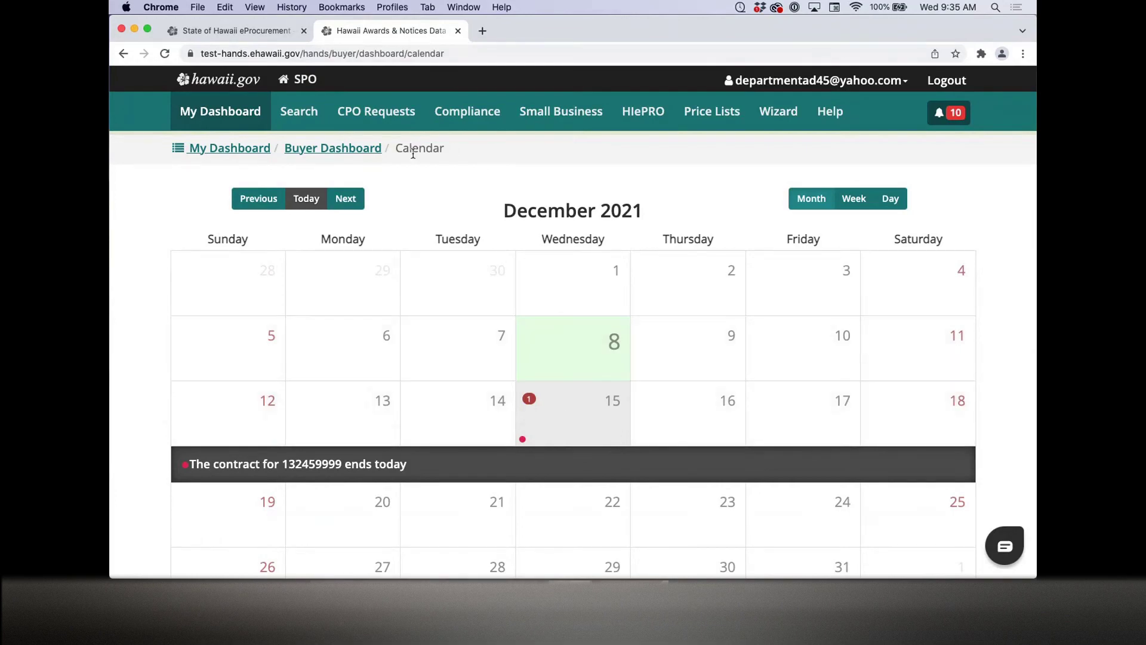
pyautogui.click(376, 149)
# Step: Review My Profile and Approval Paths, showing zero approval paths and 11 released solicitations
pyautogui.scroll(-2, 142, 380)
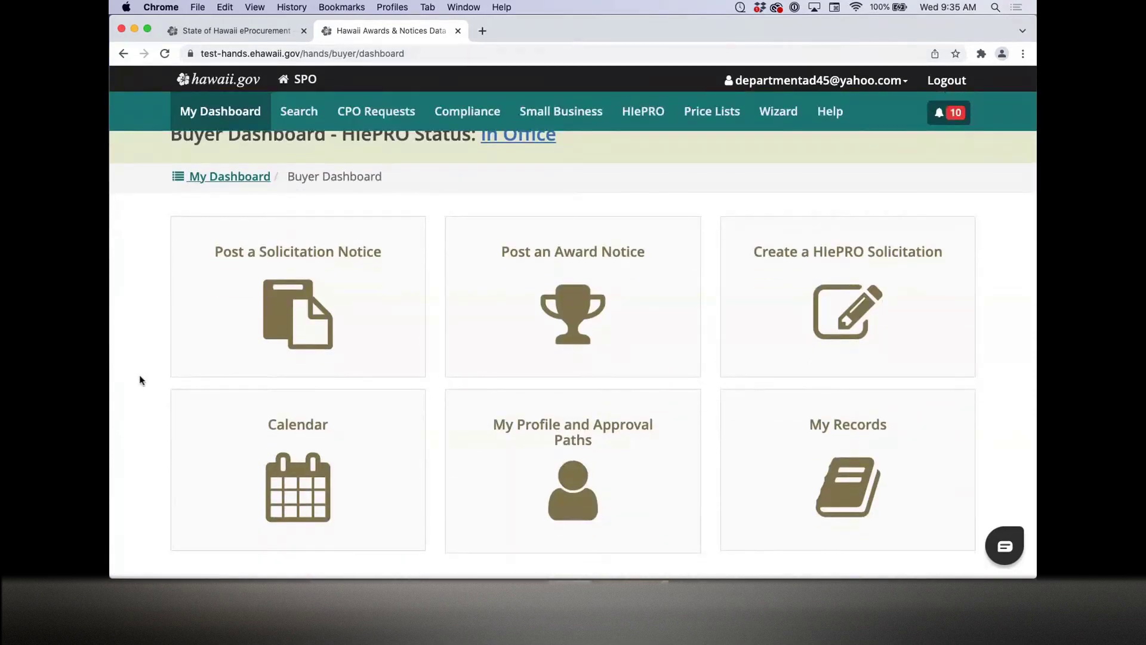
pyautogui.scroll(-1, 141, 380)
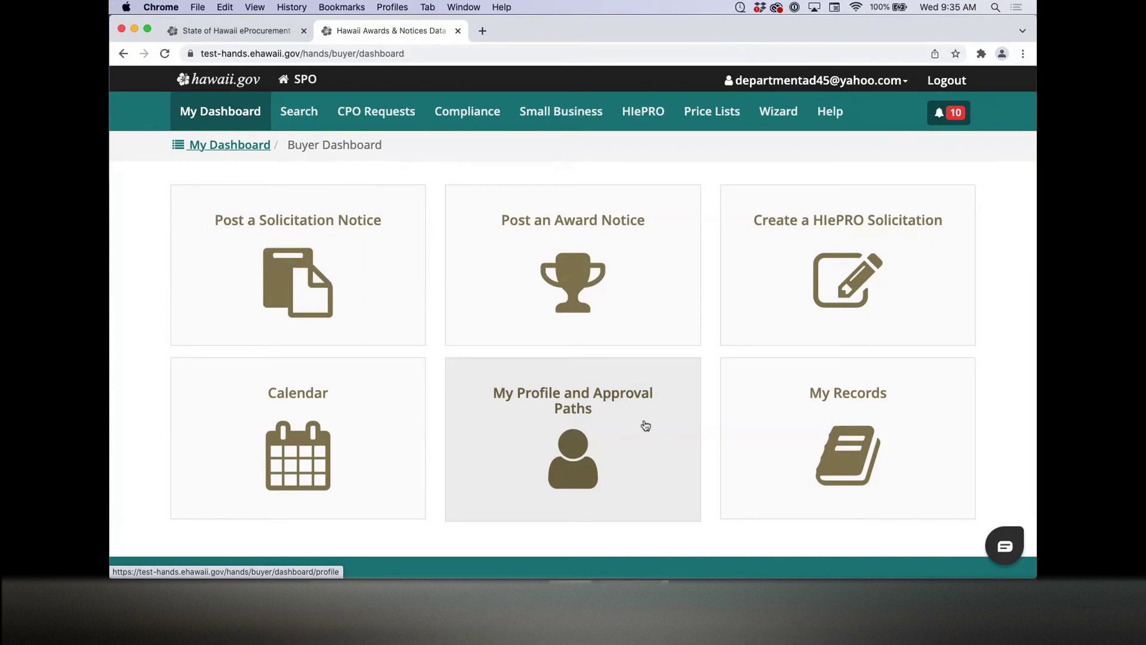
pyautogui.click(646, 425)
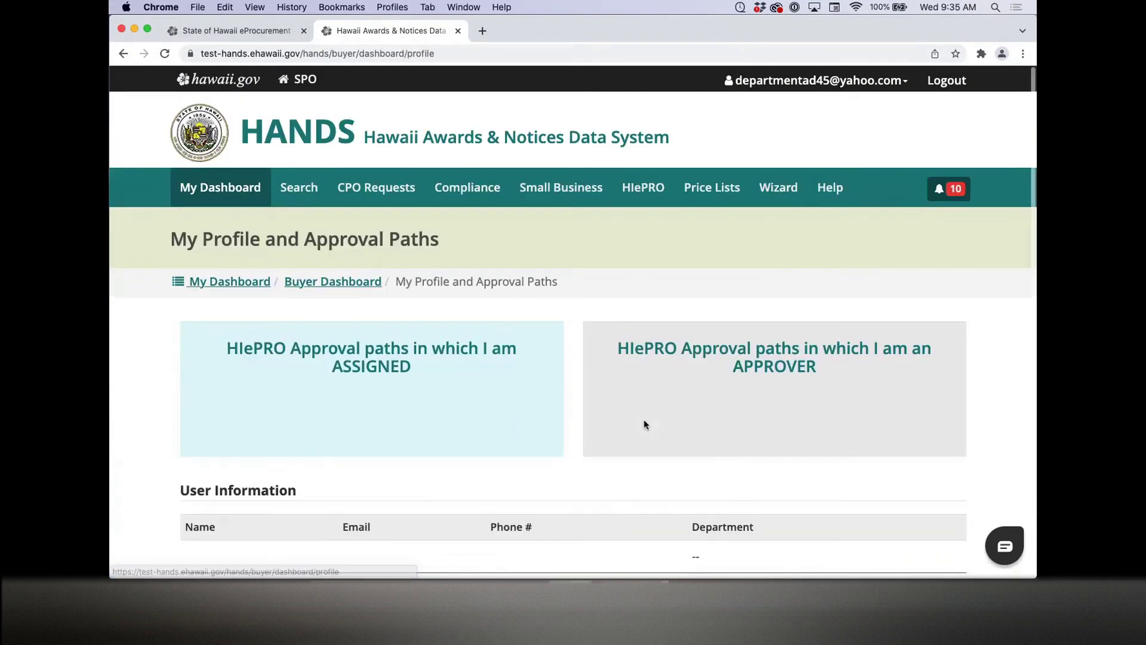
pyautogui.scroll(-3, 134, 356)
pyautogui.scroll(-2, 135, 356)
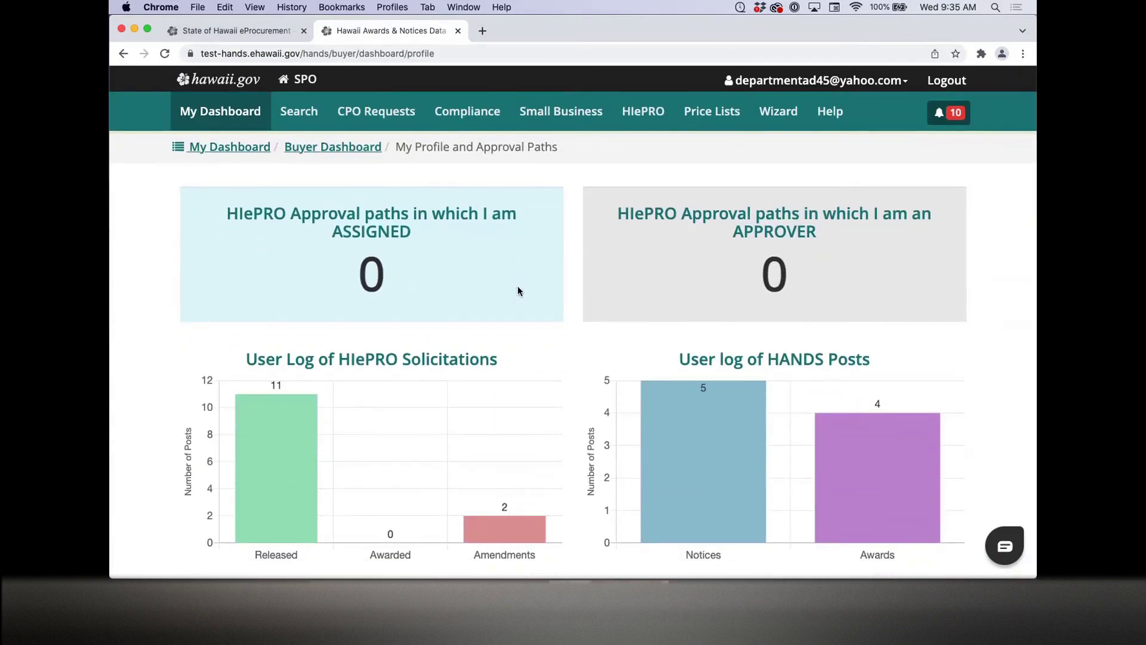
pyautogui.scroll(-4, 145, 303)
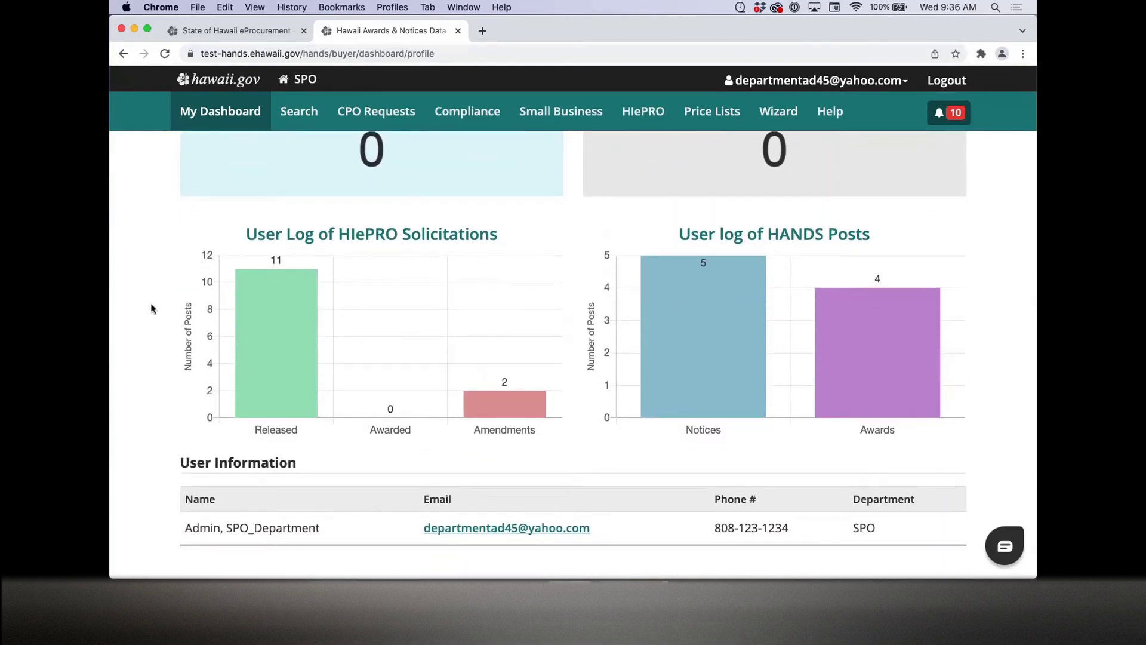
pyautogui.scroll(-4, 151, 308)
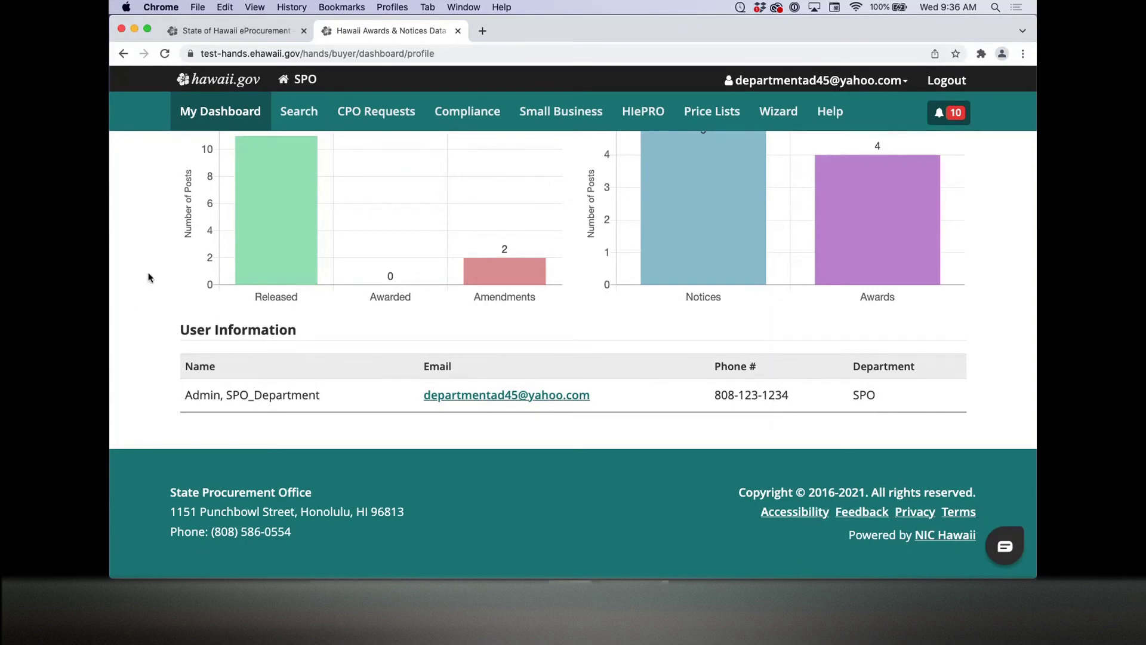
pyautogui.scroll(4, 148, 275)
pyautogui.scroll(5, 148, 276)
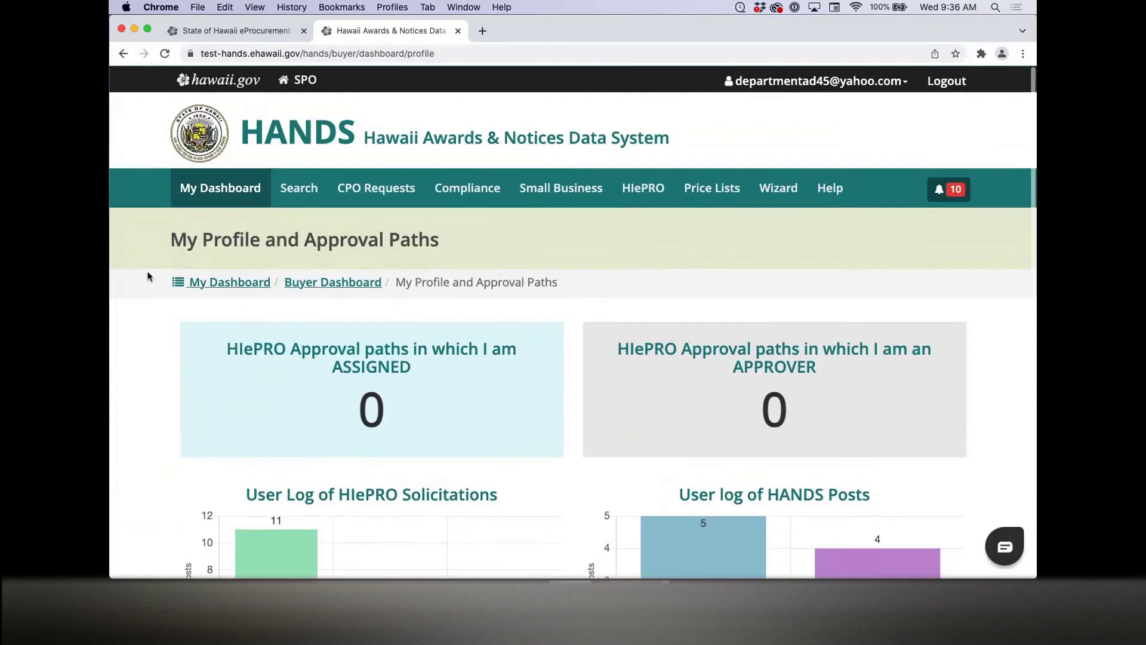
pyautogui.click(341, 284)
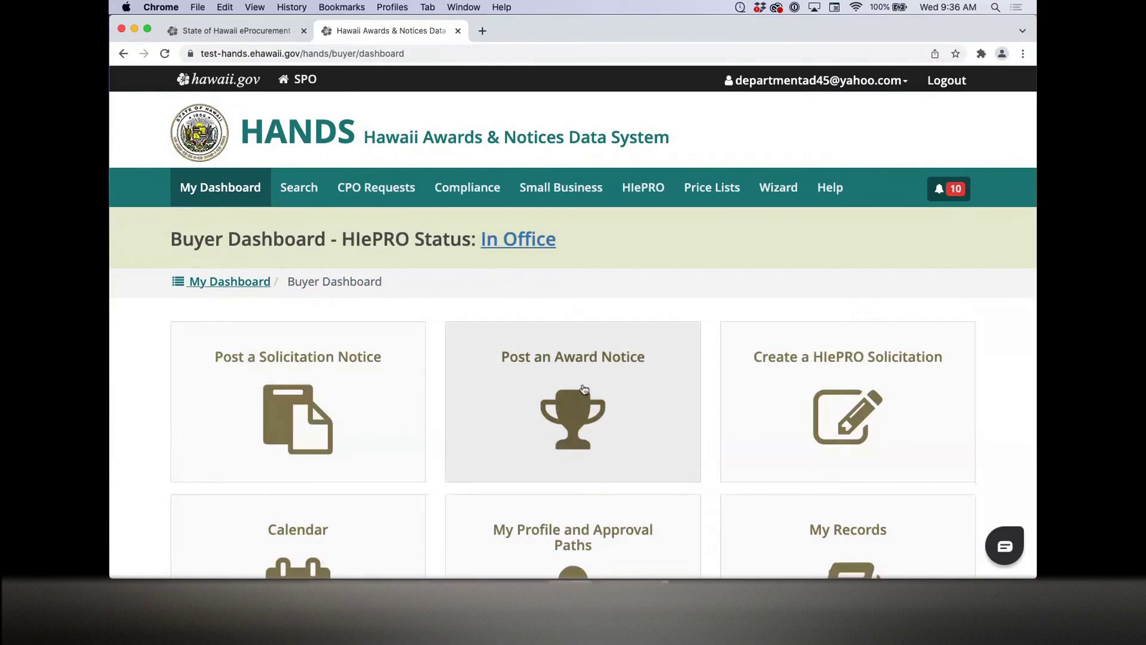
pyautogui.scroll(-3, 596, 392)
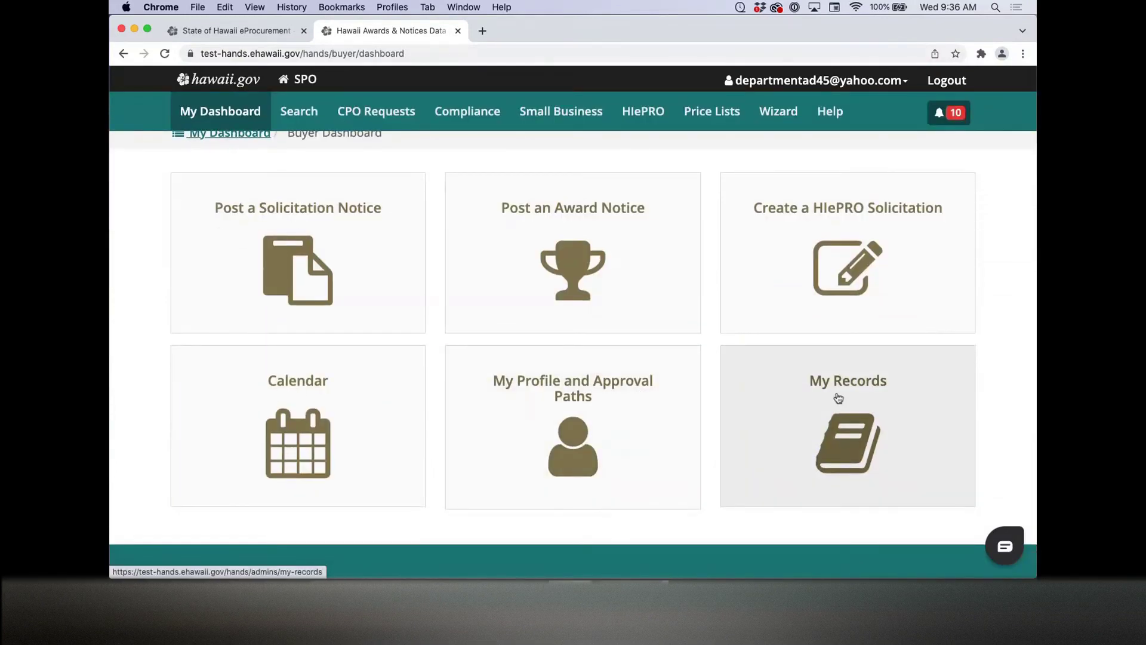
# Step: Filter My Records awards by HANDS-only, HIePRO-only, then All, listing the TEST 2 award
pyautogui.click(838, 397)
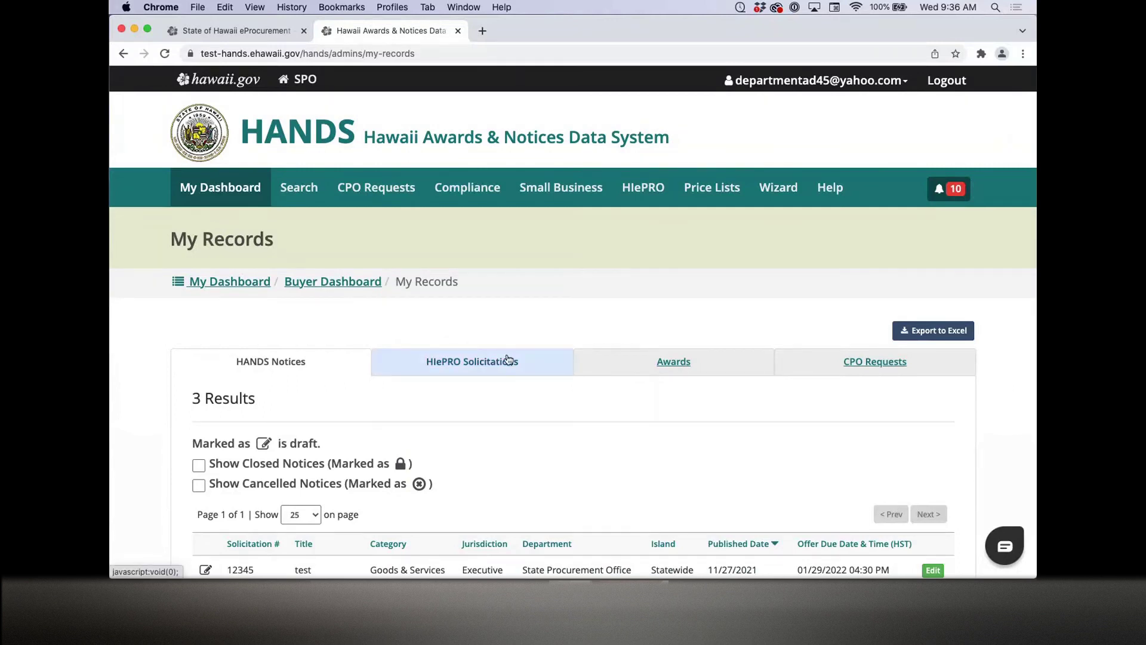
pyautogui.click(726, 367)
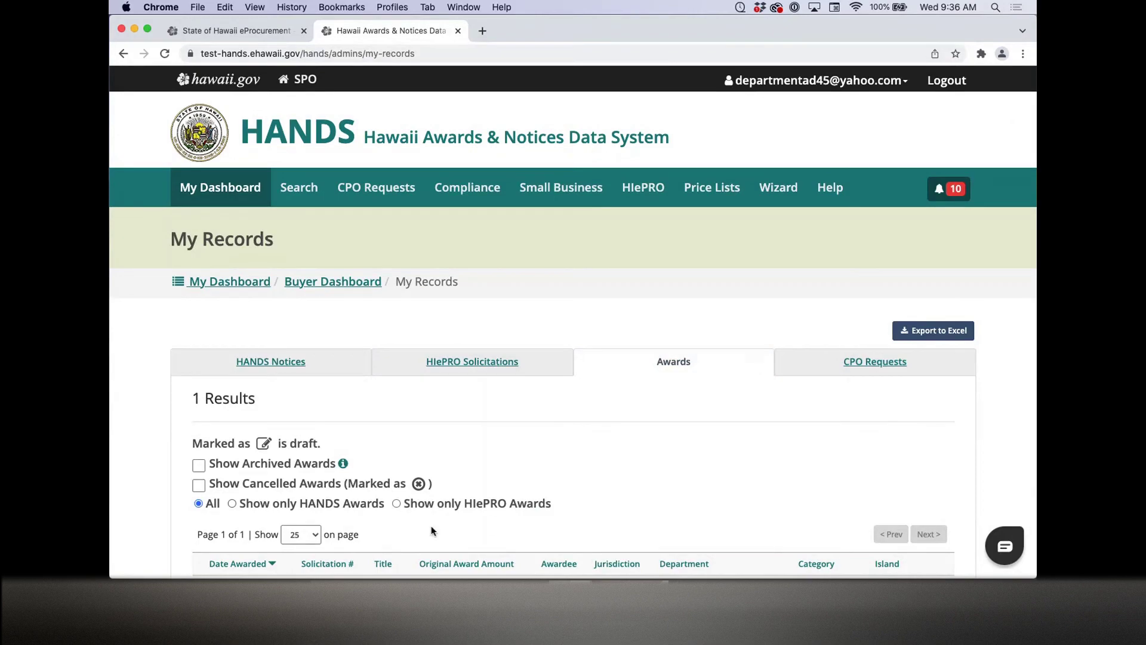
pyautogui.scroll(-3, 495, 518)
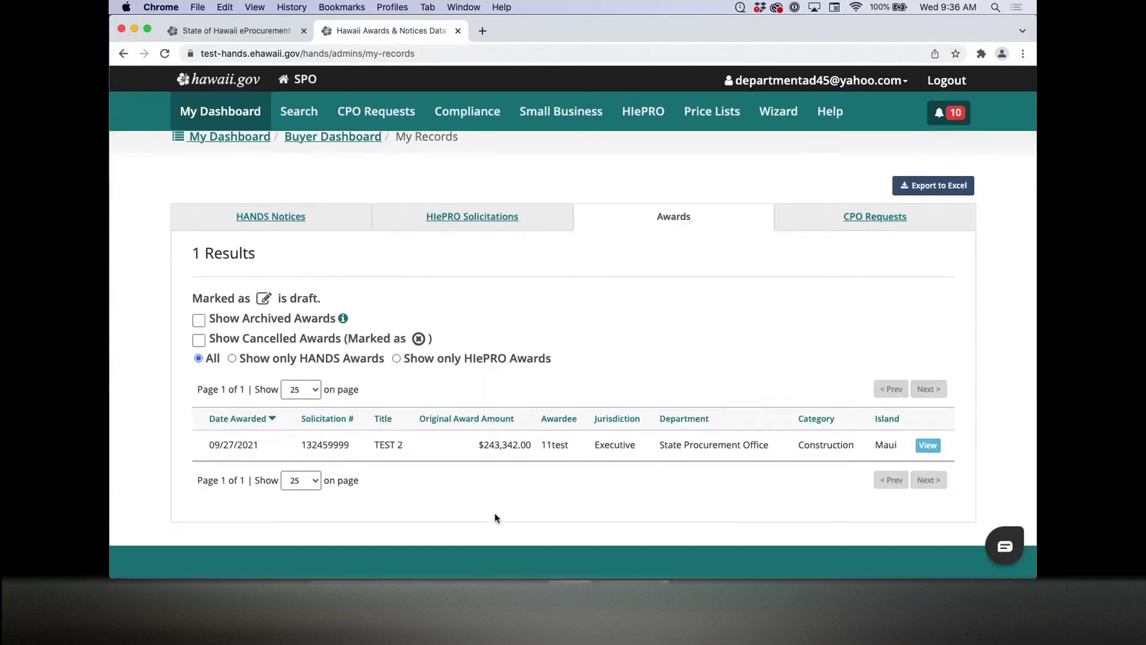
pyautogui.click(289, 360)
pyautogui.click(446, 358)
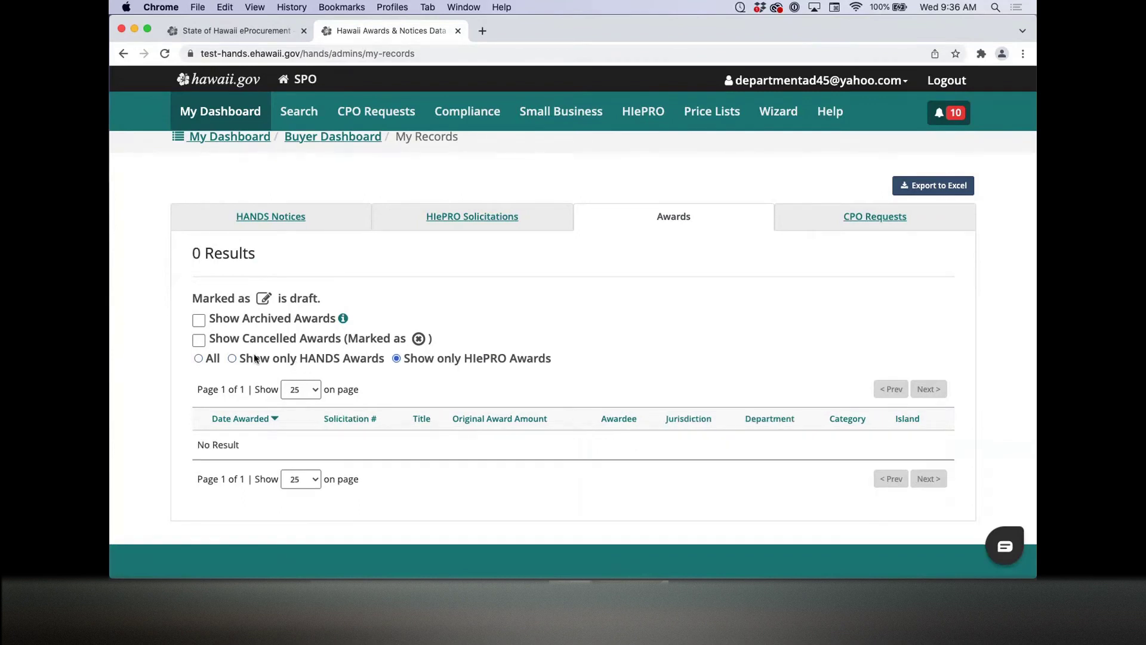
pyautogui.click(198, 358)
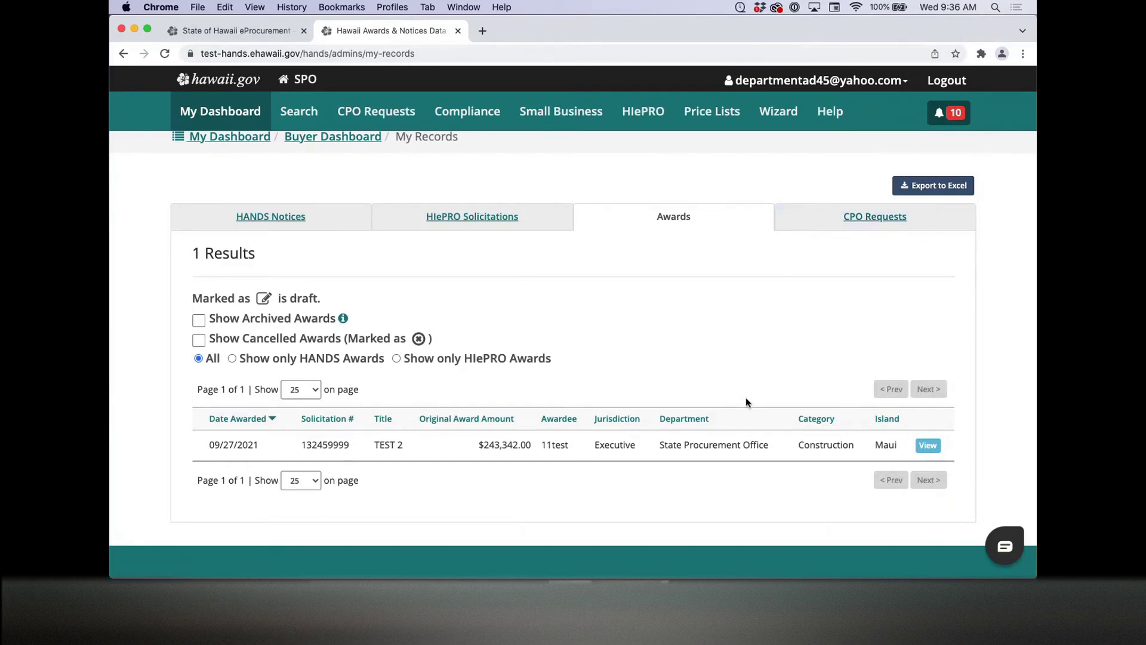
pyautogui.scroll(1, 680, 355)
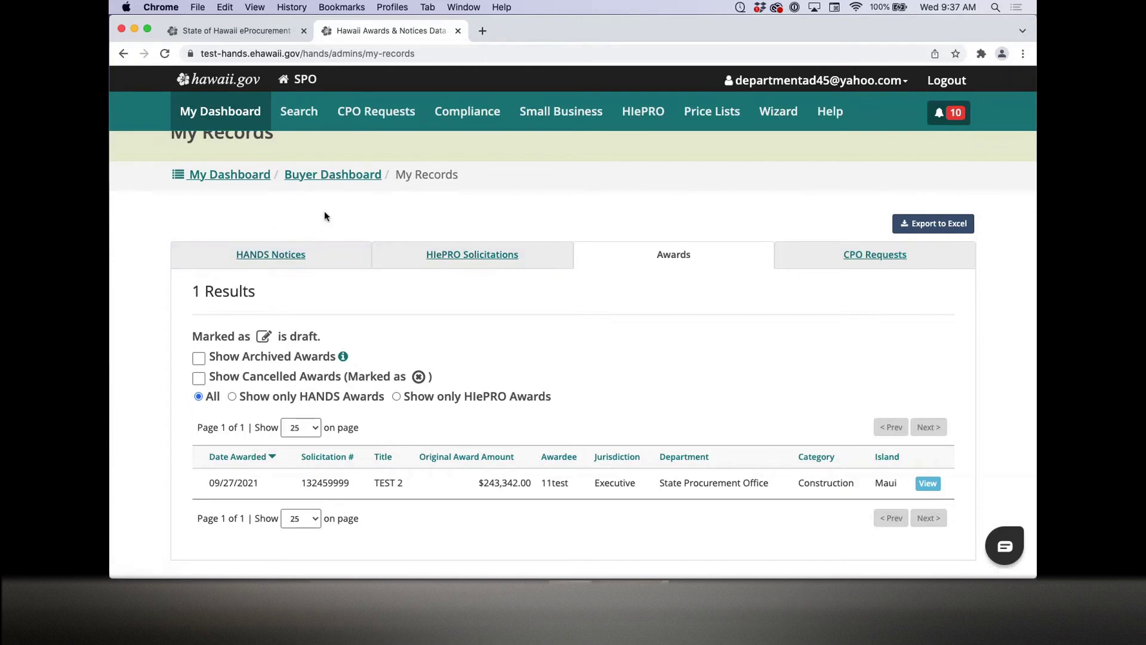
# Step: Go back through the Buyer Dashboard breadcrumb to the Department Admin Dashboard's six tiles
pyautogui.click(344, 179)
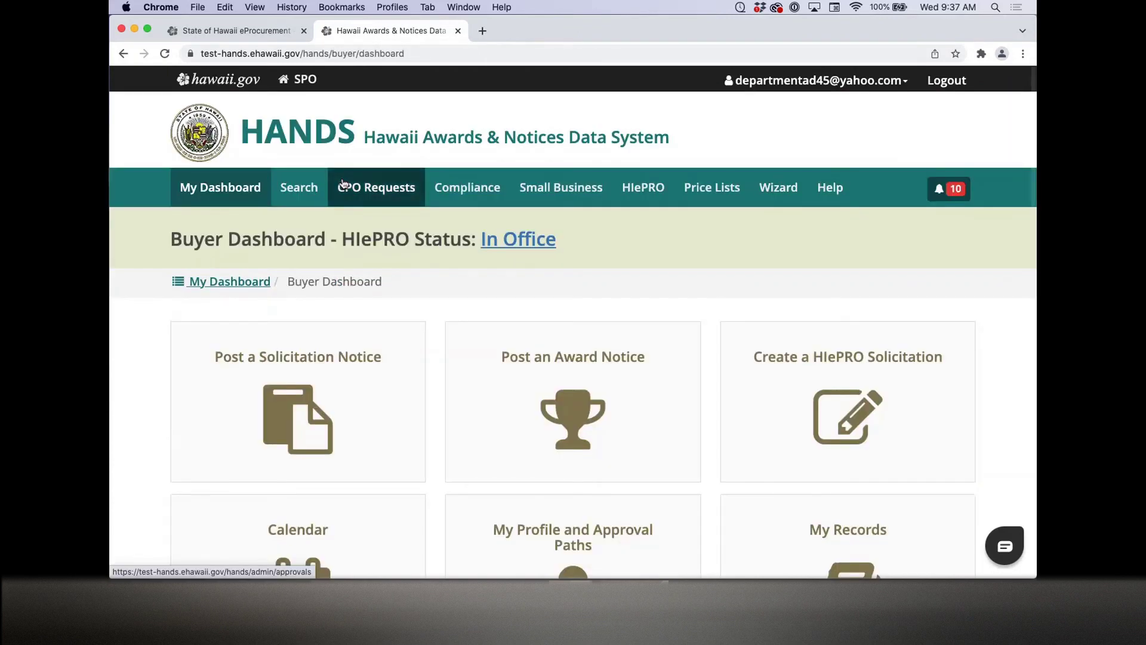
pyautogui.click(258, 279)
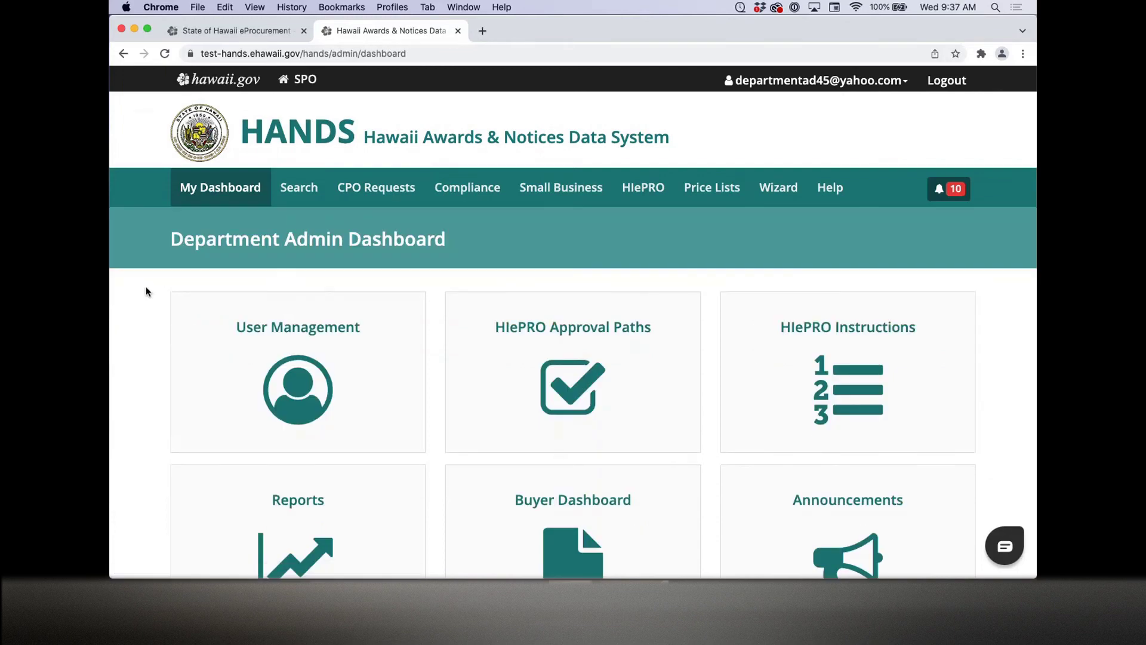
pyautogui.scroll(-3, 147, 292)
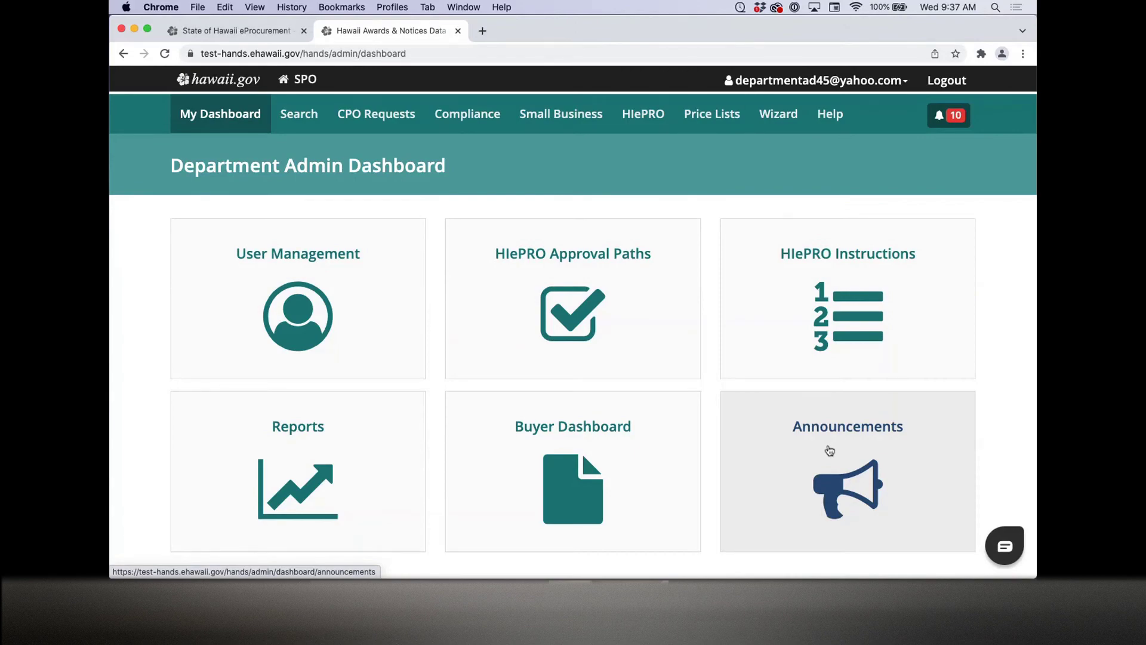
# Step: Open the Announcements list and start a new announcement with Add New
pyautogui.click(830, 451)
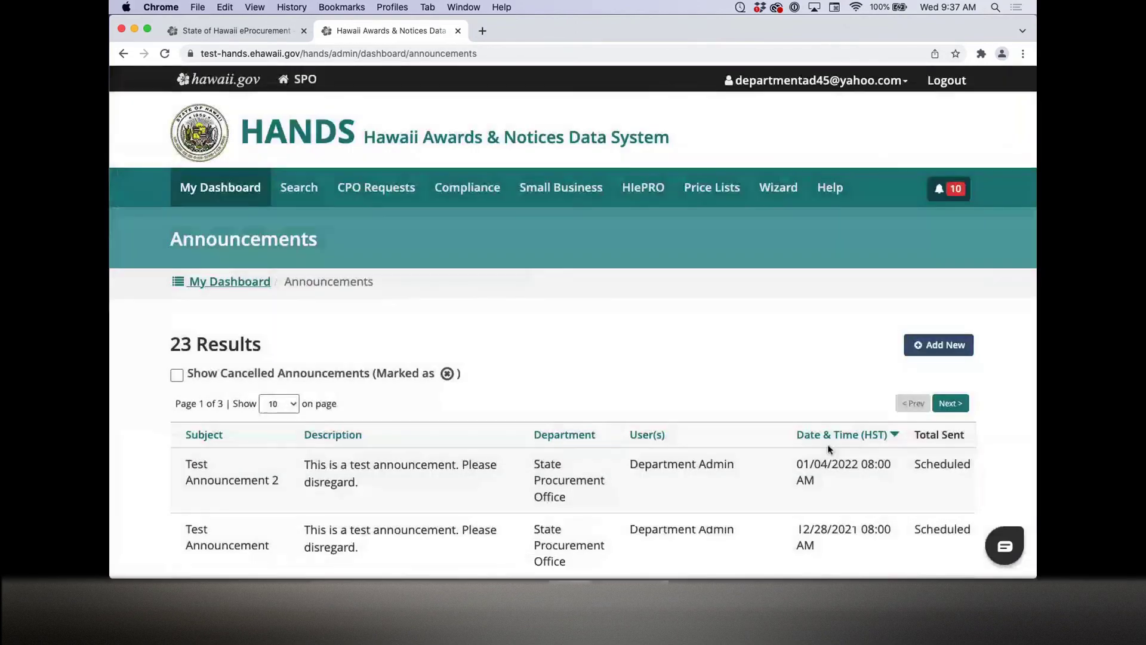
pyautogui.click(934, 345)
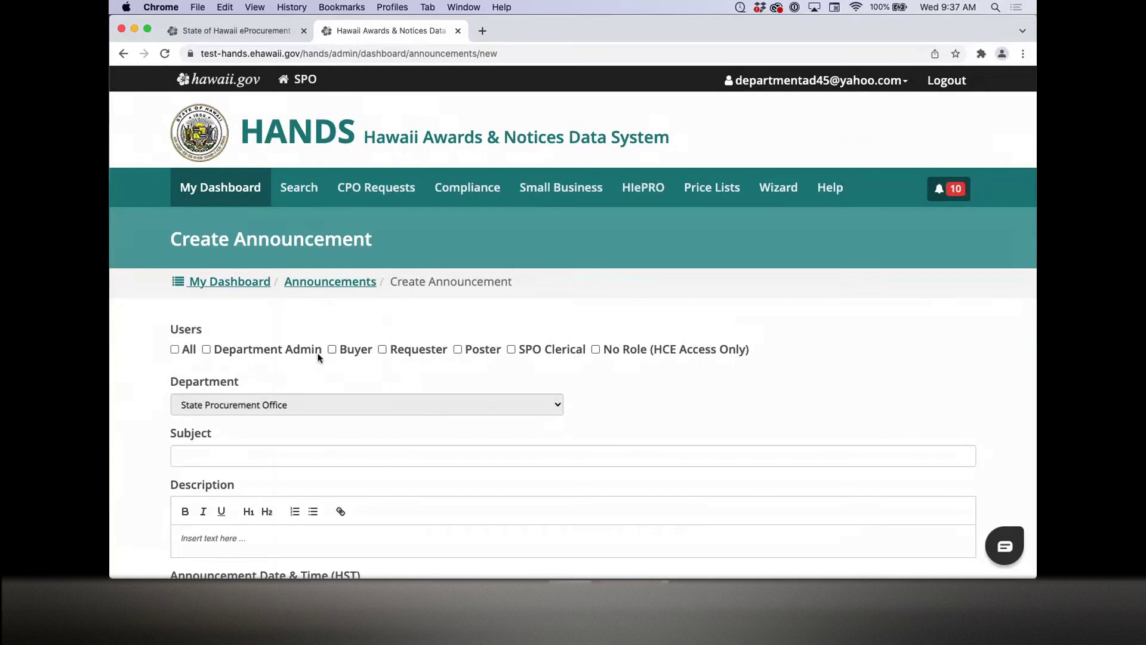
# Step: Address the announcement to Department Admin users with subject 'Testing Announcements'
pyautogui.click(227, 353)
pyautogui.scroll(-3, 155, 353)
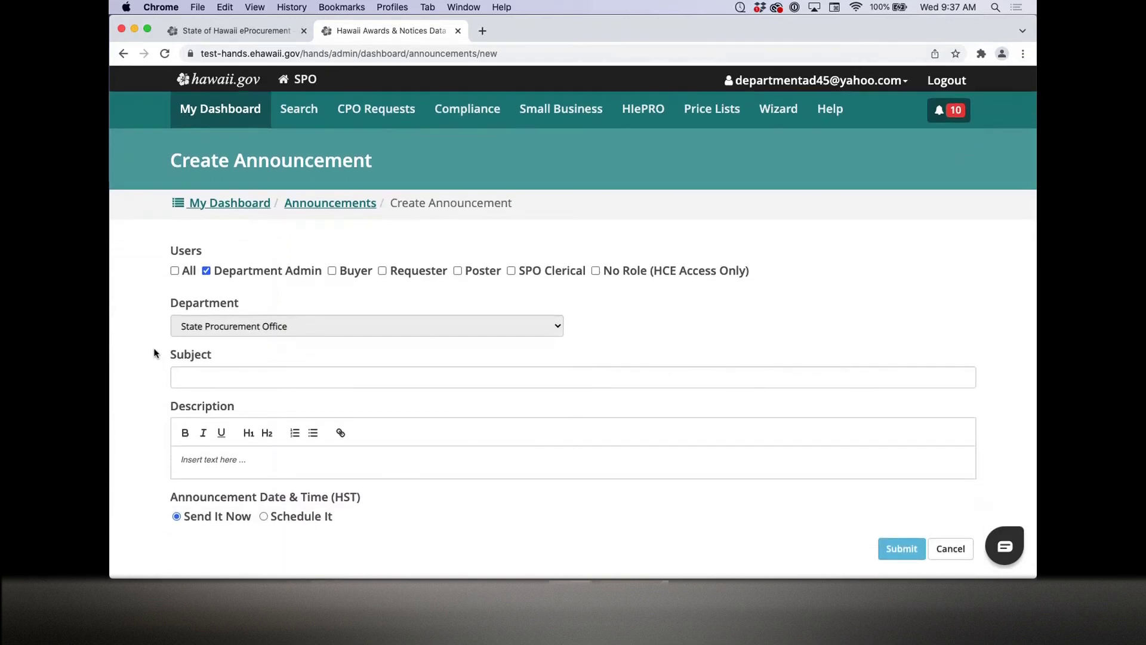
pyautogui.click(188, 376)
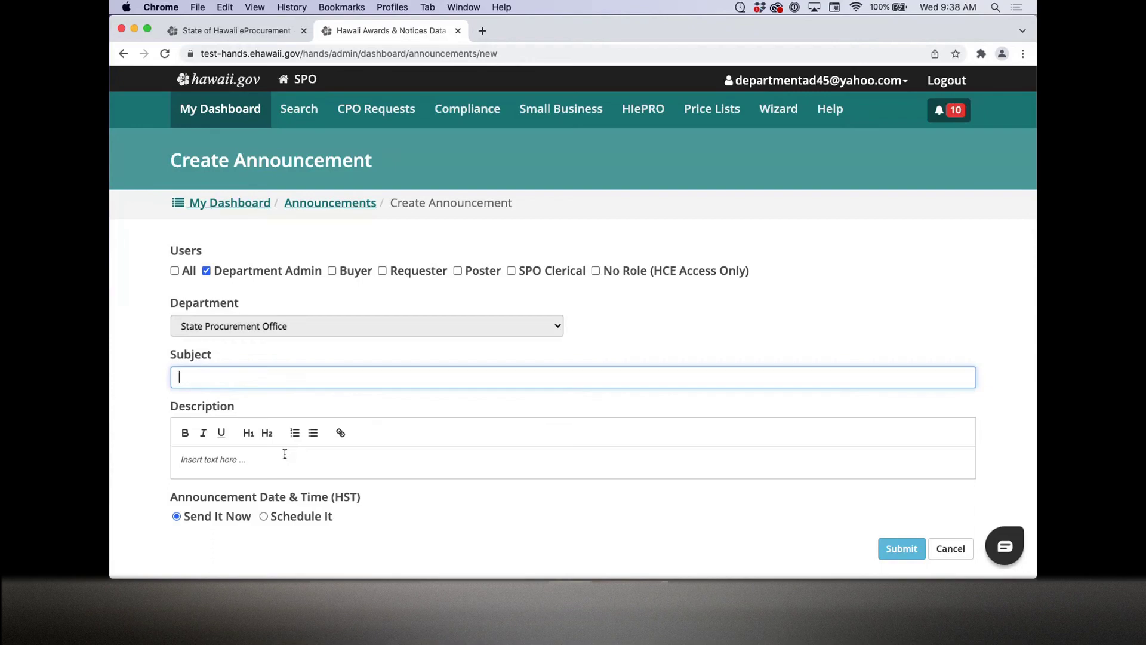
pyautogui.write('Tes')
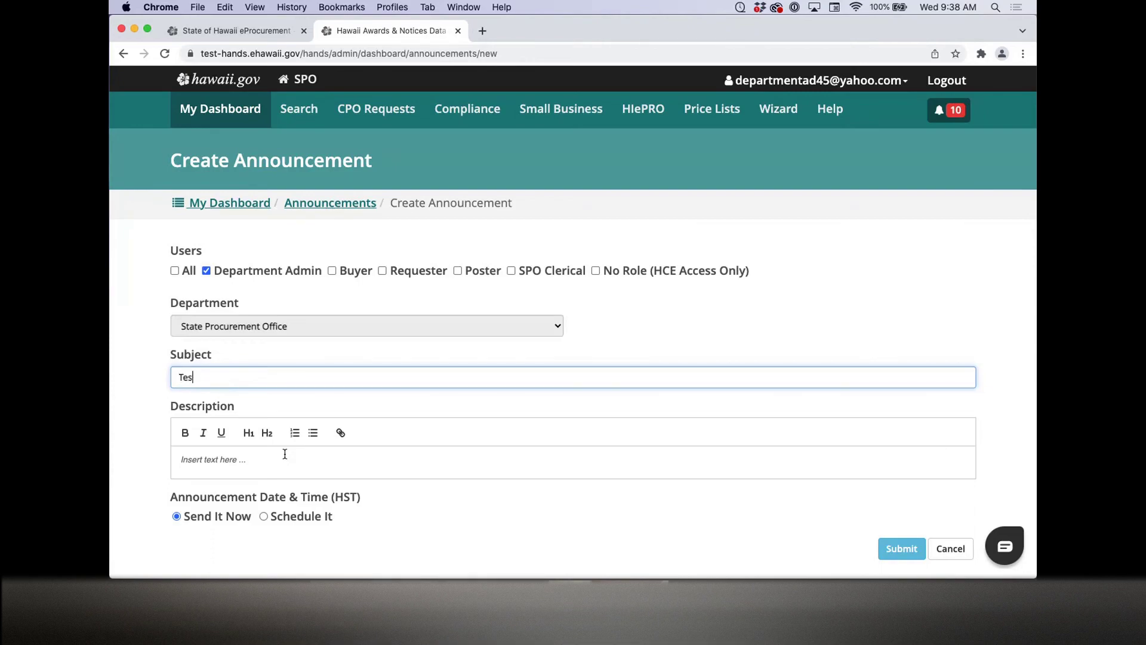
pyautogui.write('ting Announcements')
# Step: Type four lines of placeholder text into the description
pyautogui.click(225, 458)
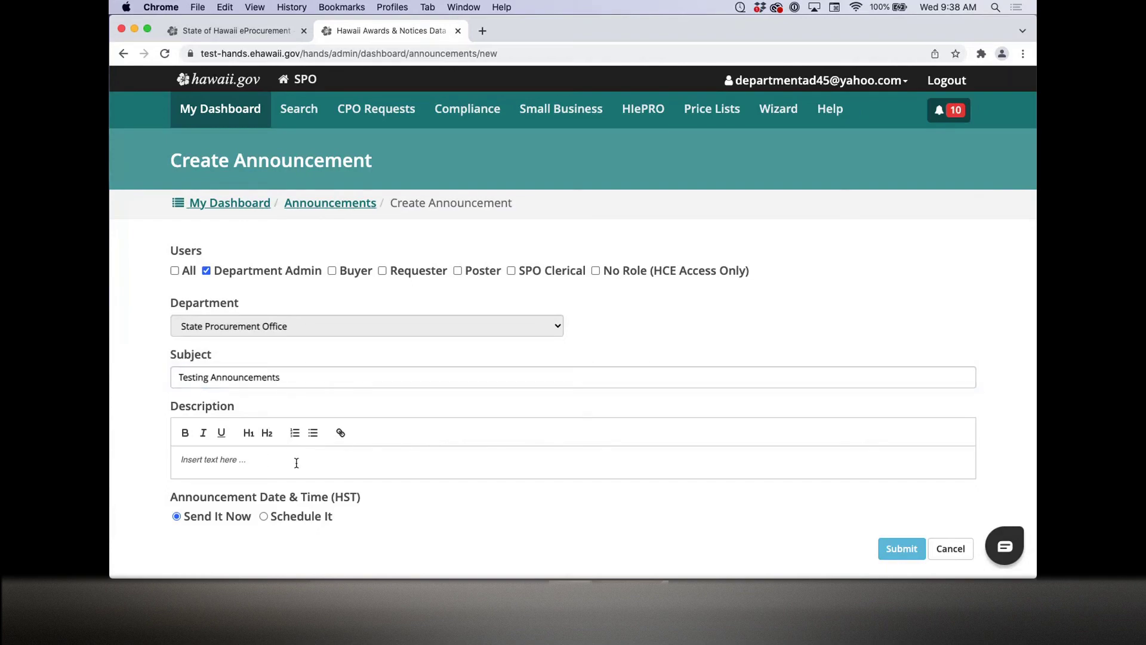
pyautogui.write('iaoj fopajds fpojsdia fjioads fopiadsj fopidsja fopisdj fjdsifo')
pyautogui.press('Return')
pyautogui.write('aoid fjaposdf ijosadpj')
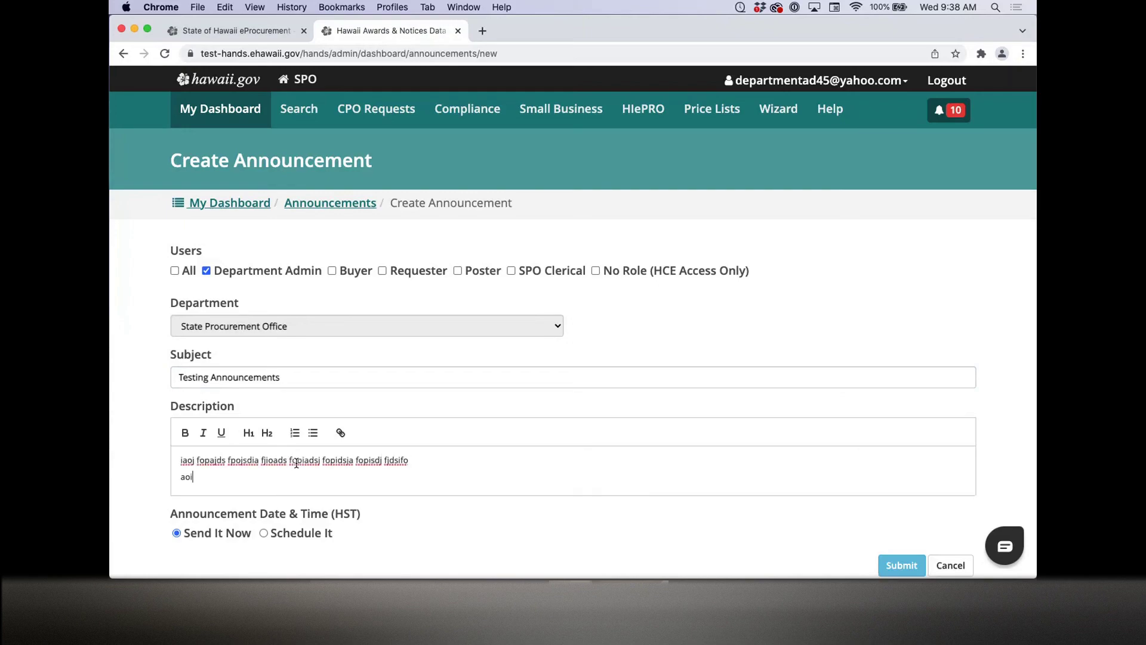
pyautogui.press('Return')
pyautogui.write('aoidjf apsdjf')
pyautogui.press('Return')
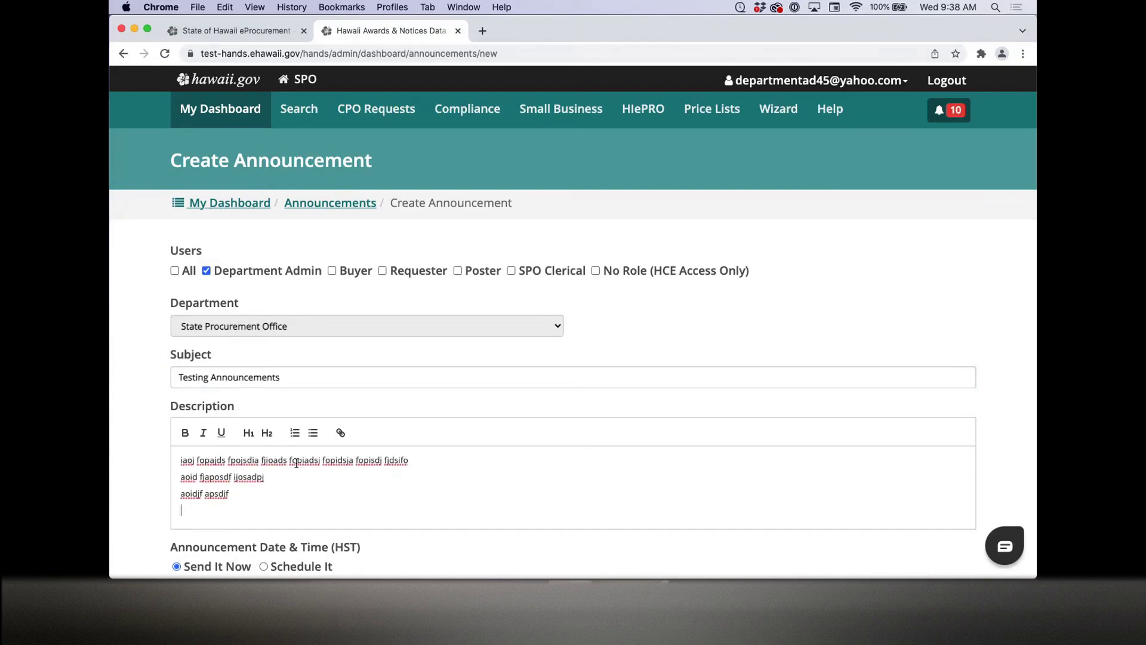
pyautogui.write('aoidfj opaisdf jadpsfj')
# Step: On line one, make 'iaoj fopajds' bold, 'fpojsdia' italic and underline 'fjioads'
pyautogui.moveTo(181, 459); pyautogui.dragTo(228, 460)
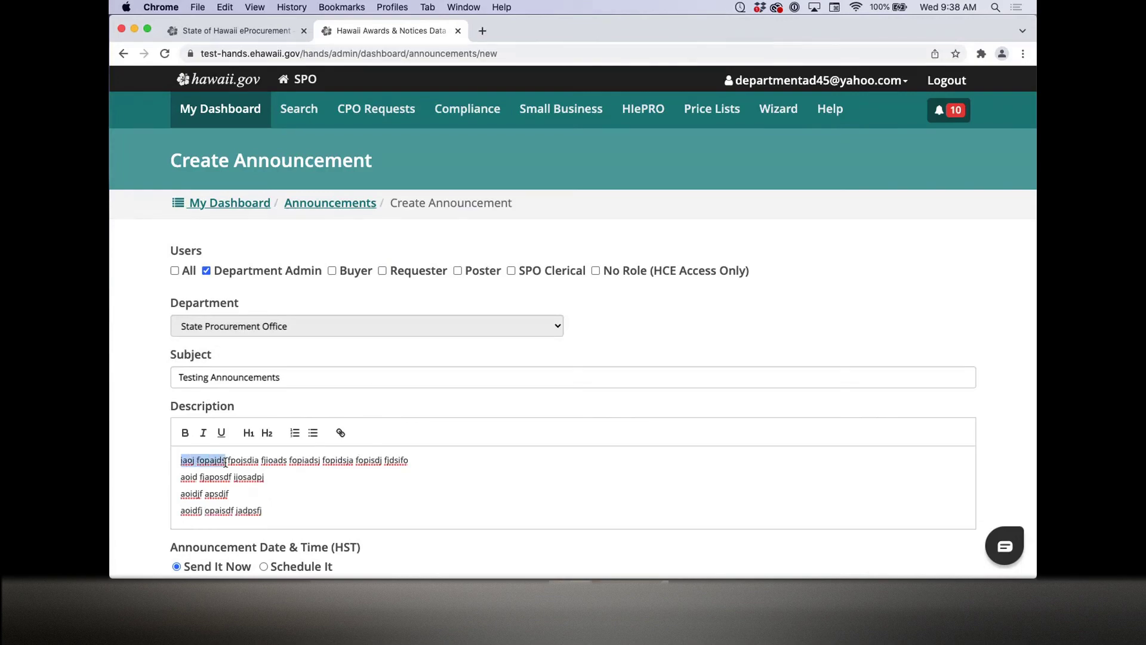
pyautogui.click(185, 432)
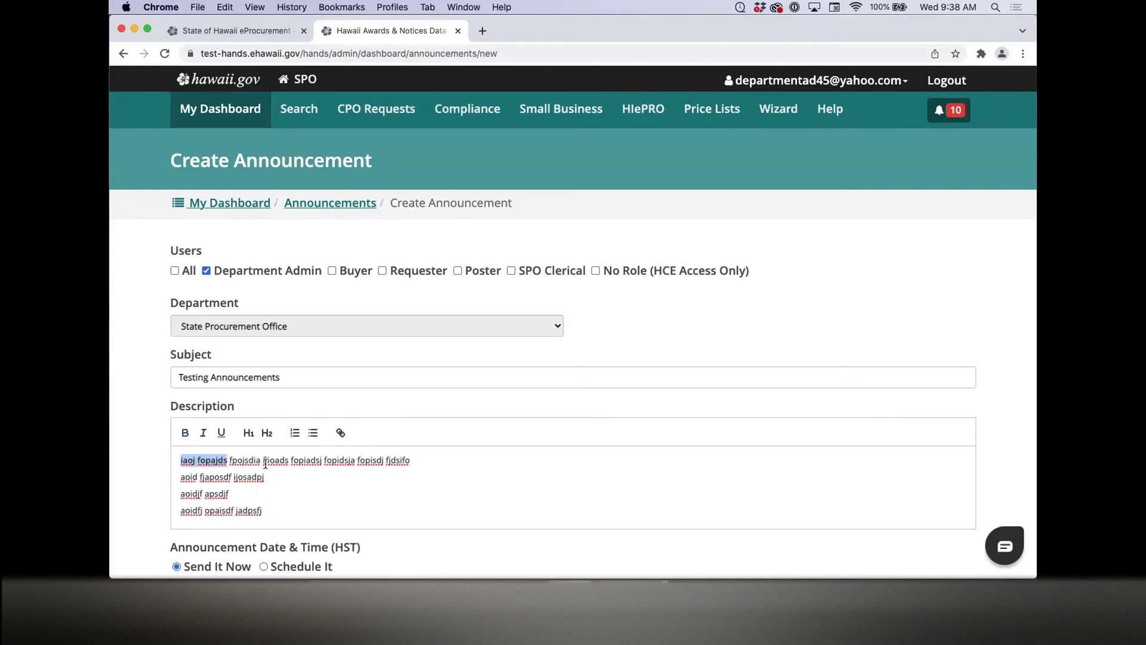
pyautogui.moveTo(230, 460); pyautogui.dragTo(288, 461)
pyautogui.click(203, 432)
pyautogui.click(220, 433)
pyautogui.click(283, 488)
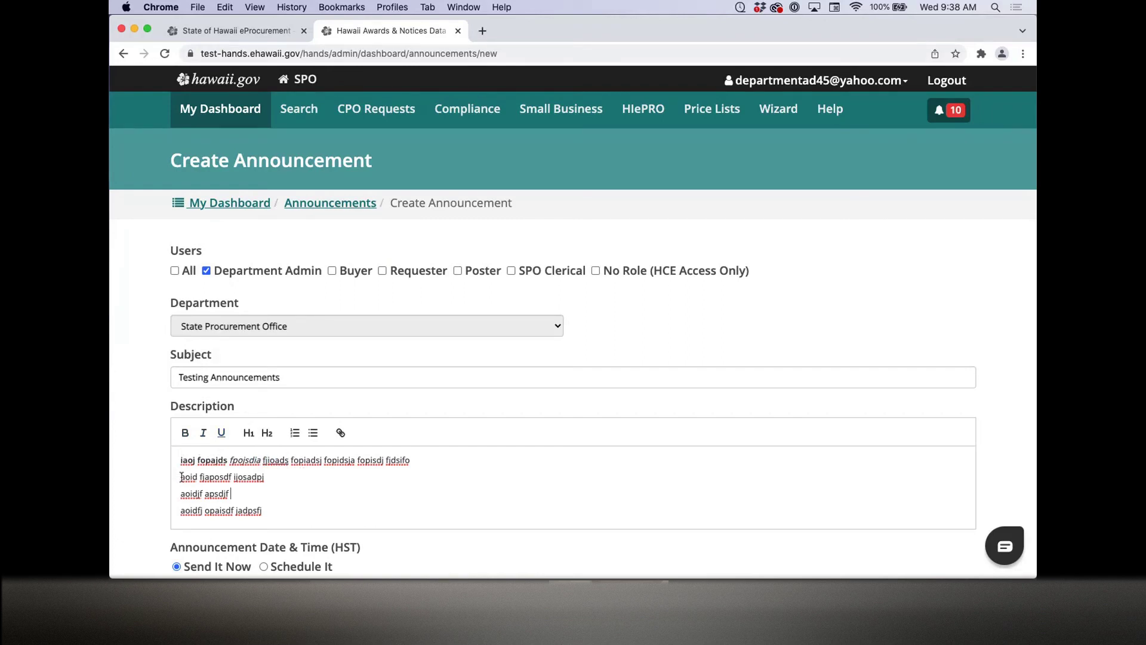
# Step: Format the last three description lines as a bulleted list
pyautogui.moveTo(181, 477); pyautogui.dragTo(197, 511)
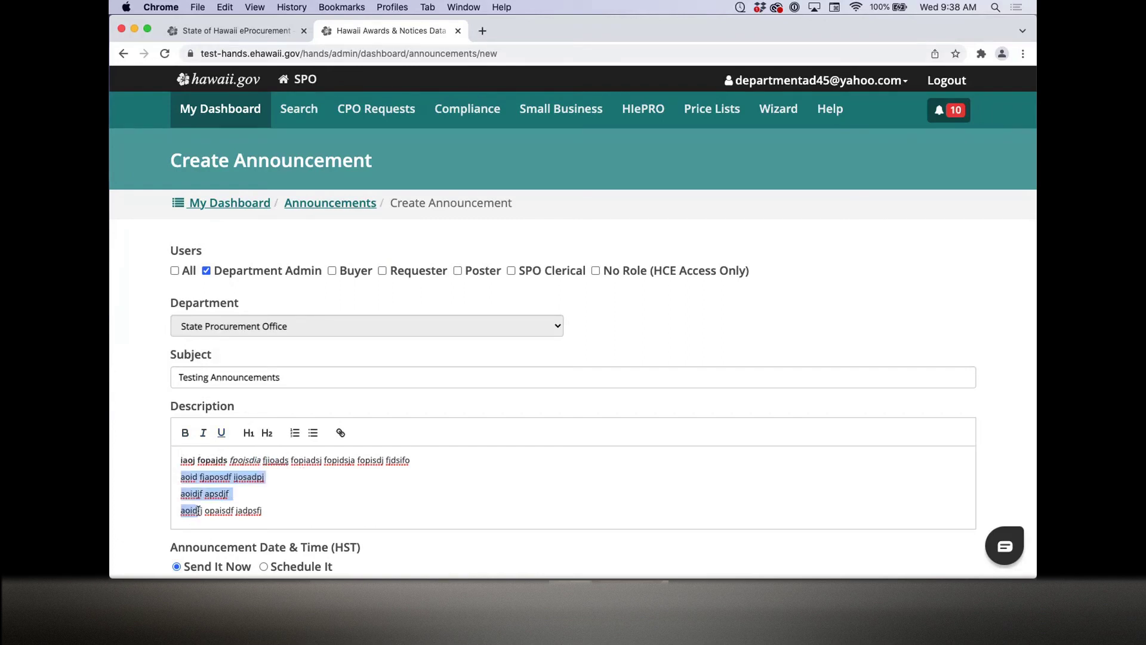
pyautogui.click(297, 438)
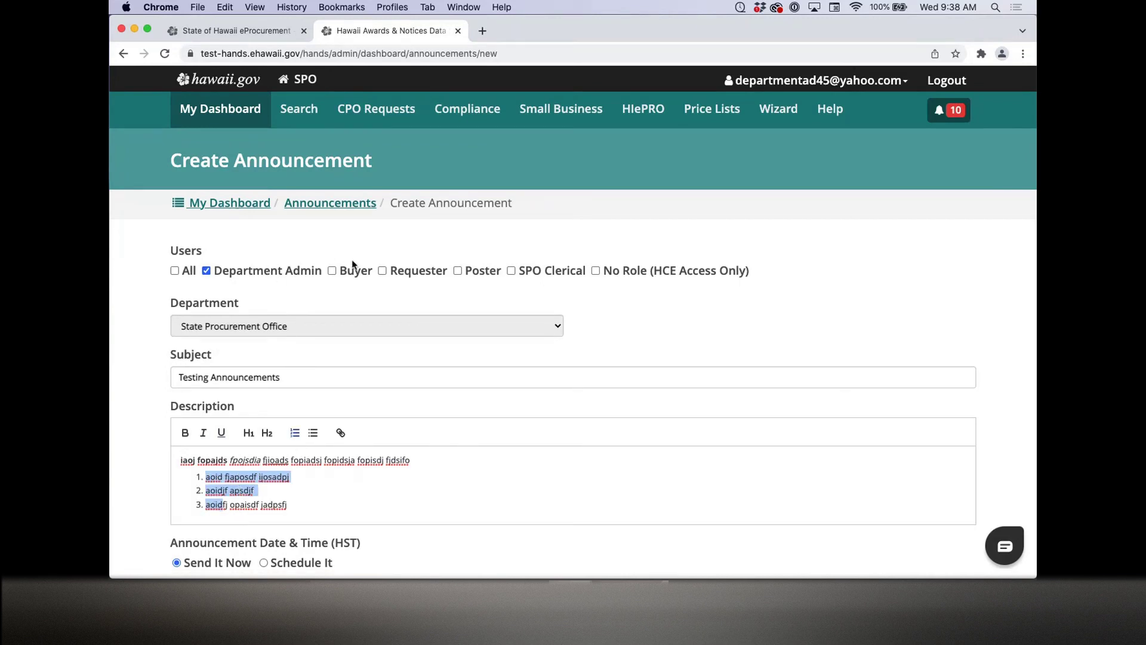
pyautogui.click(294, 505)
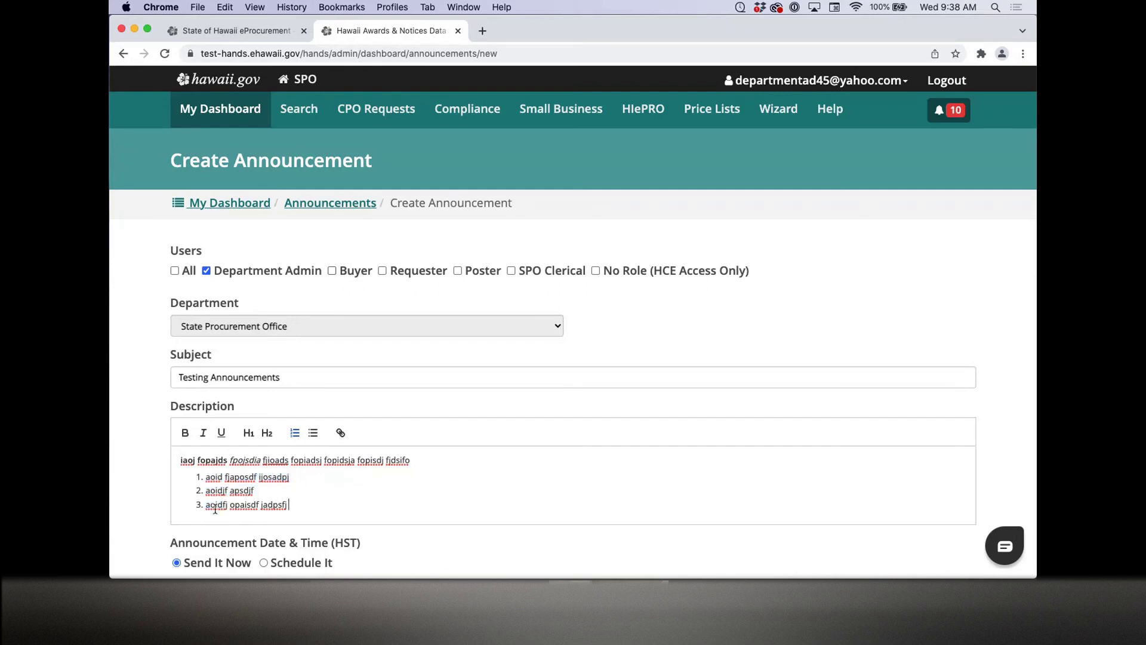
pyautogui.moveTo(206, 476); pyautogui.dragTo(217, 505)
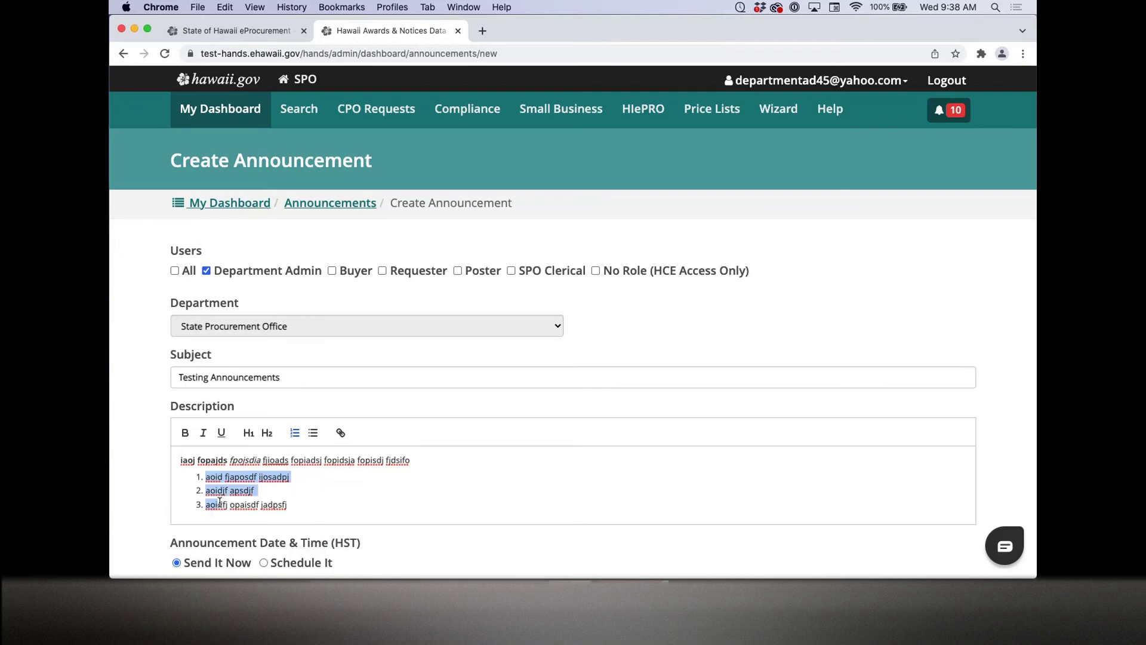
pyautogui.click(312, 438)
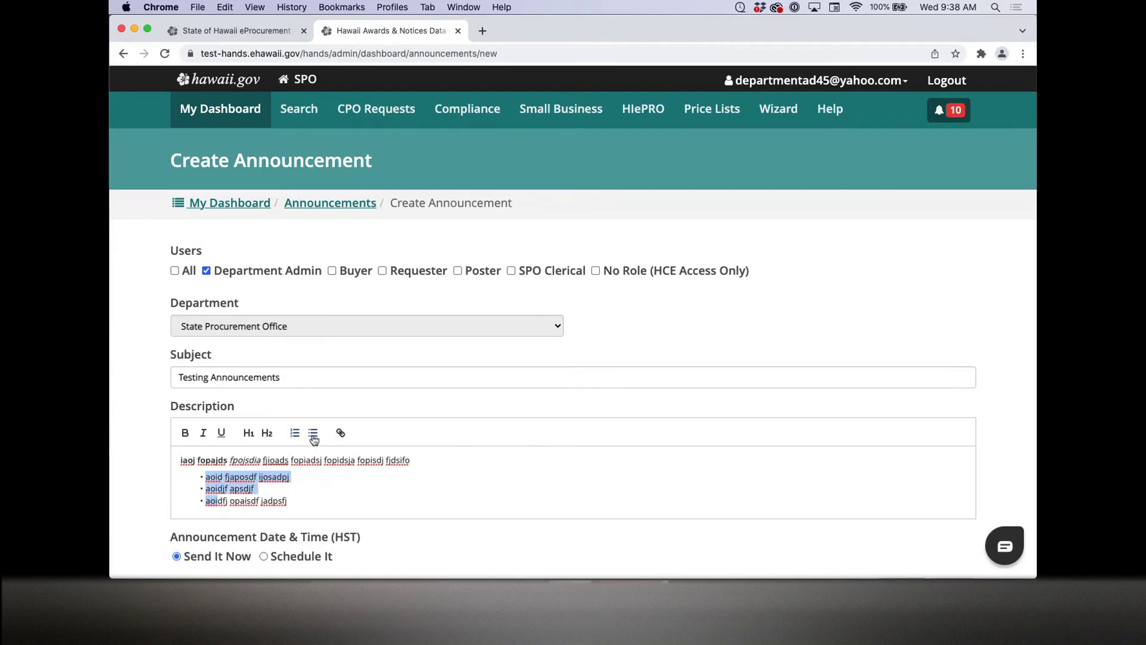
pyautogui.click(294, 501)
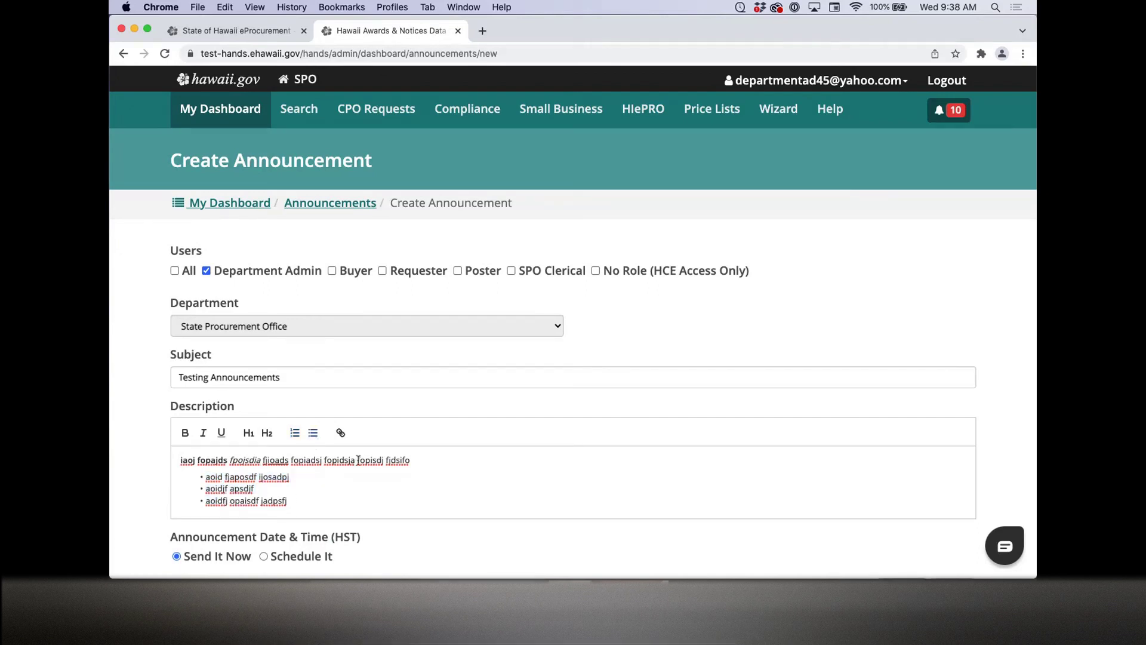
# Step: Link the word 'fopisdj' to the pasted web address
pyautogui.moveTo(357, 460); pyautogui.dragTo(383, 457)
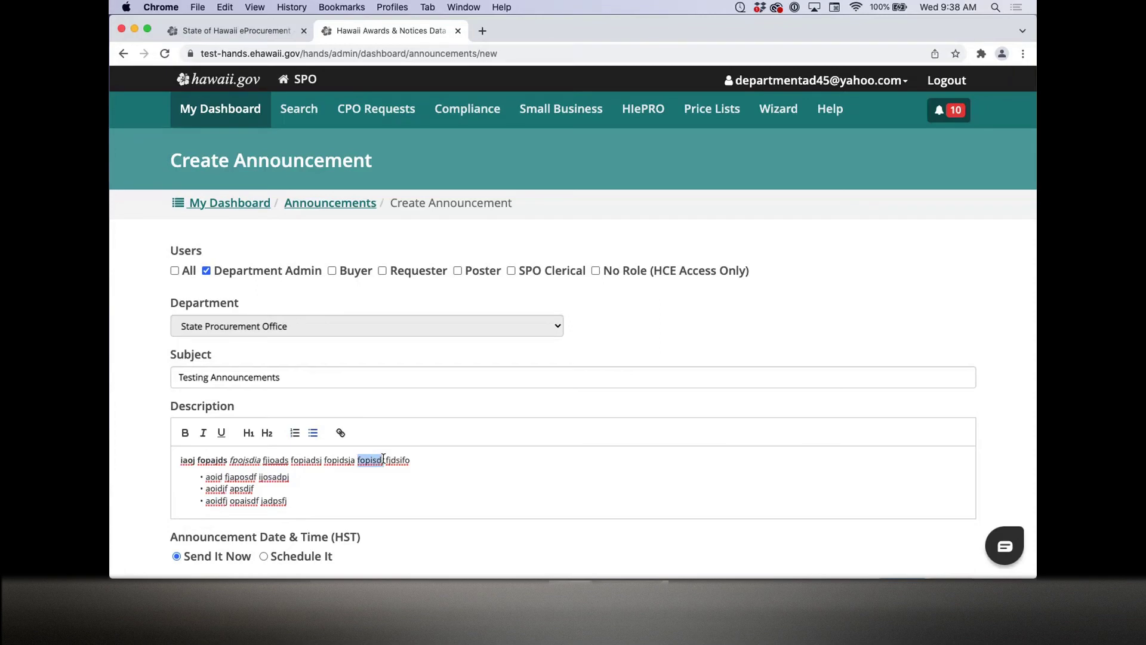
pyautogui.click(340, 433)
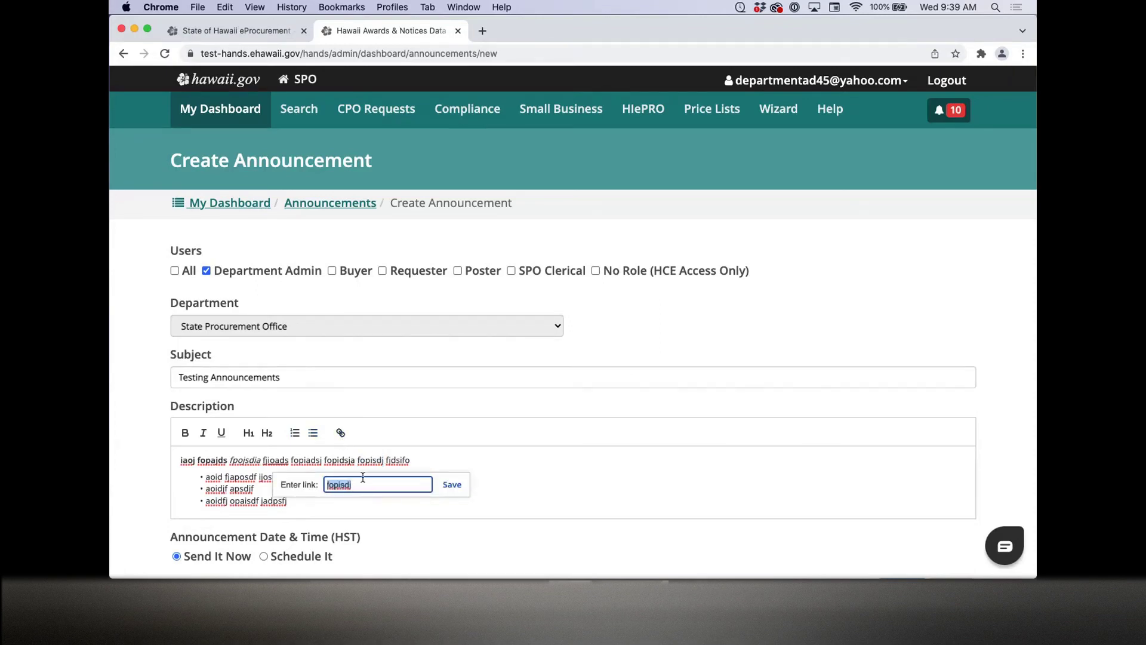
pyautogui.doubleClick(360, 486)
pyautogui.press('super+v')
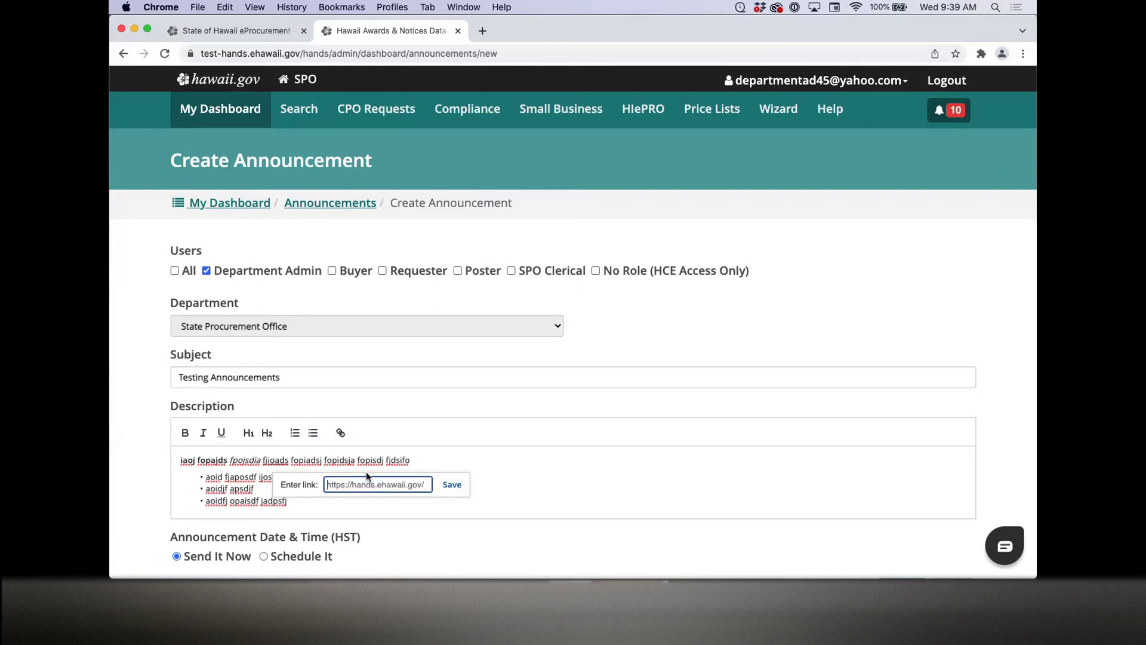
pyautogui.press('Return')
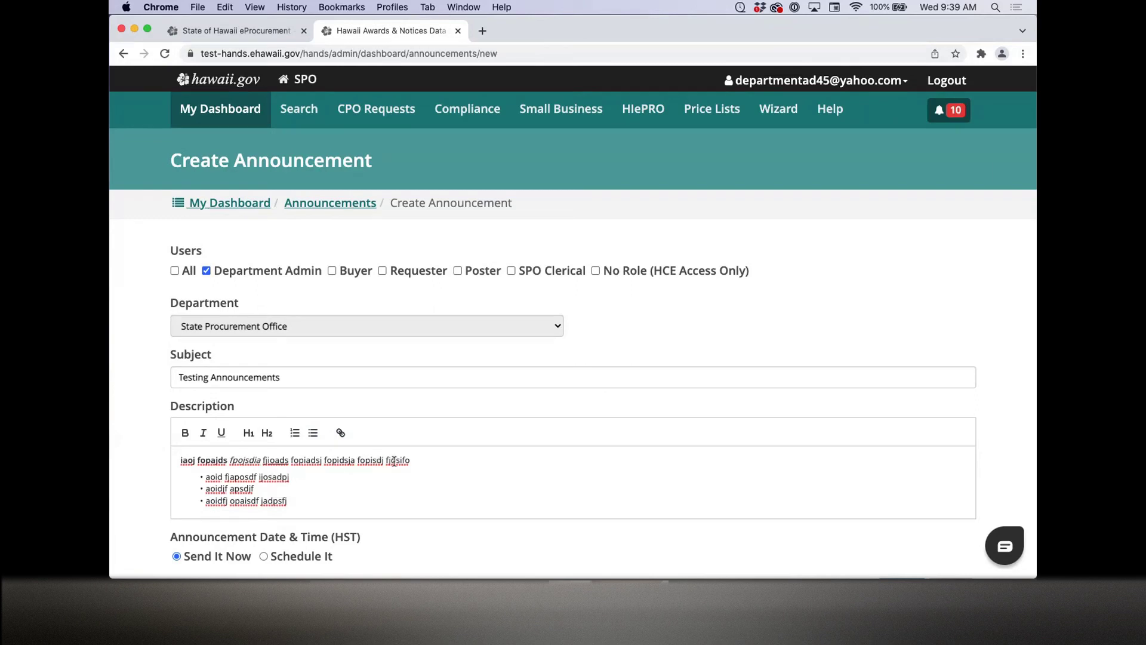
# Step: Choose Schedule It with send date 12/13/2021 and time 06:00 AM HST
pyautogui.scroll(-3, 393, 461)
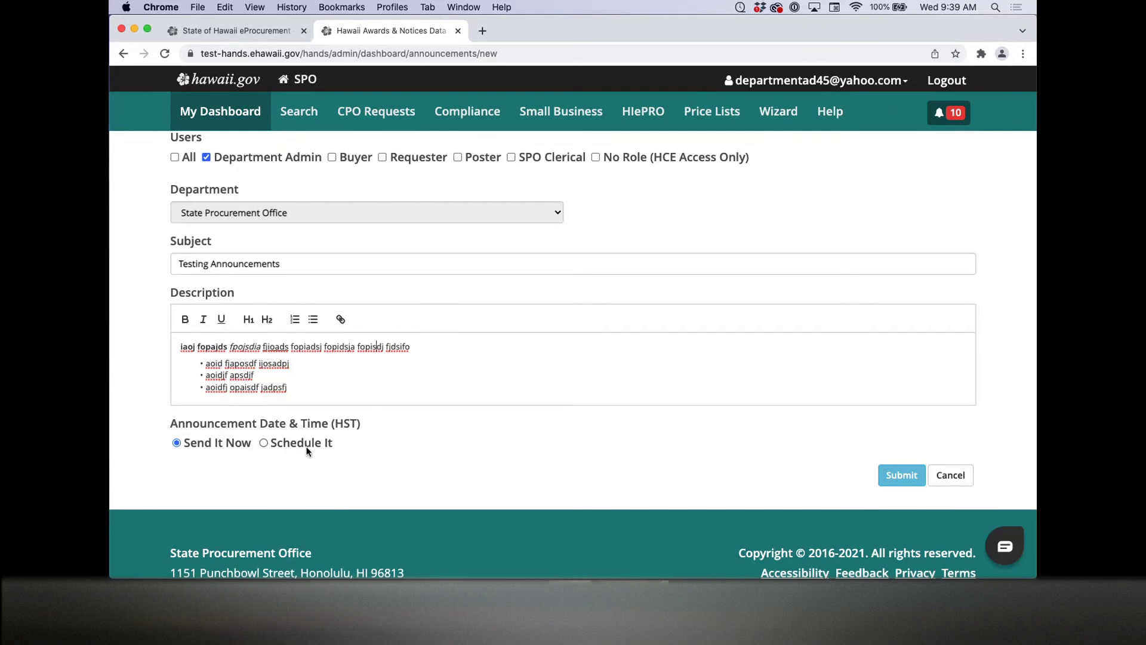
pyautogui.click(306, 447)
pyautogui.click(301, 467)
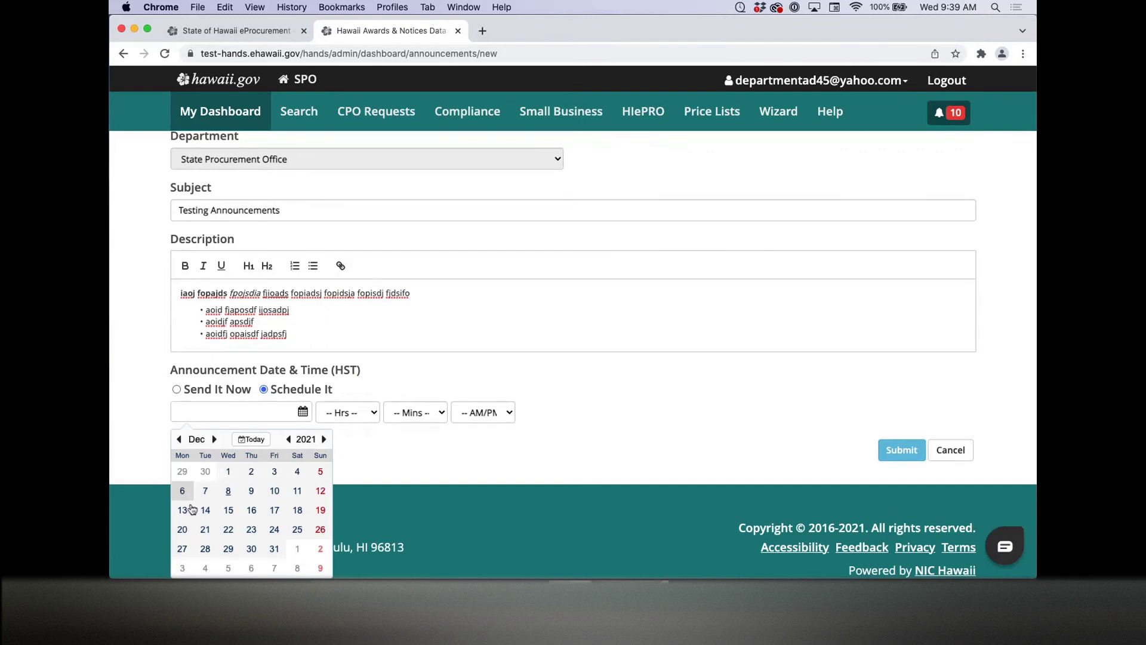
pyautogui.scroll(-1, 302, 497)
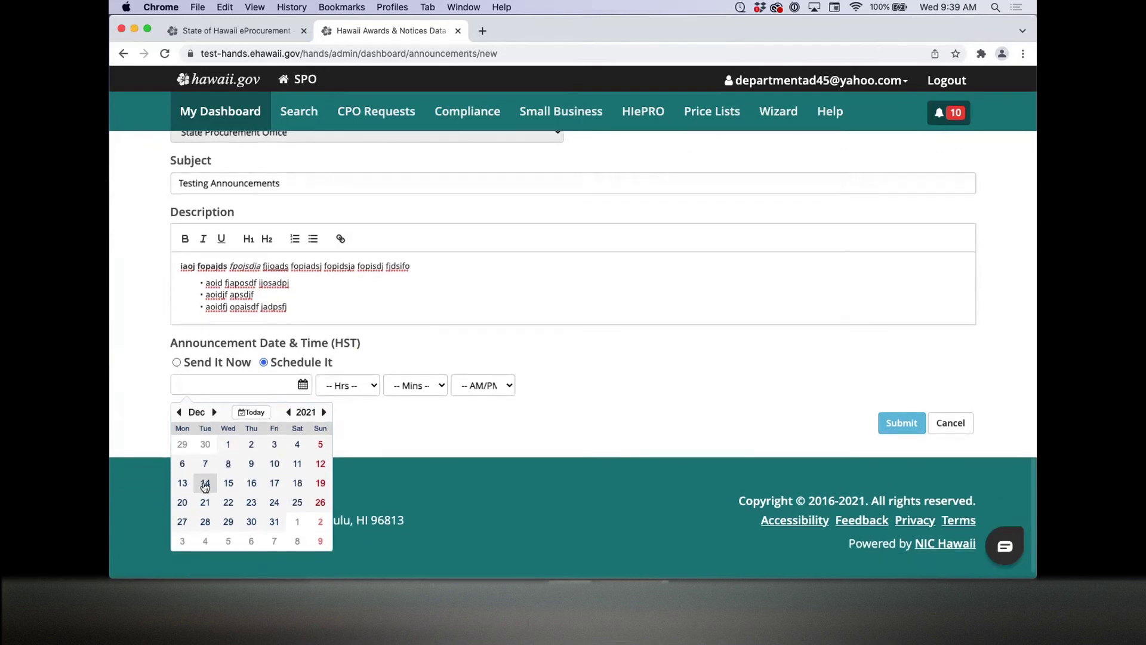
pyautogui.click(184, 483)
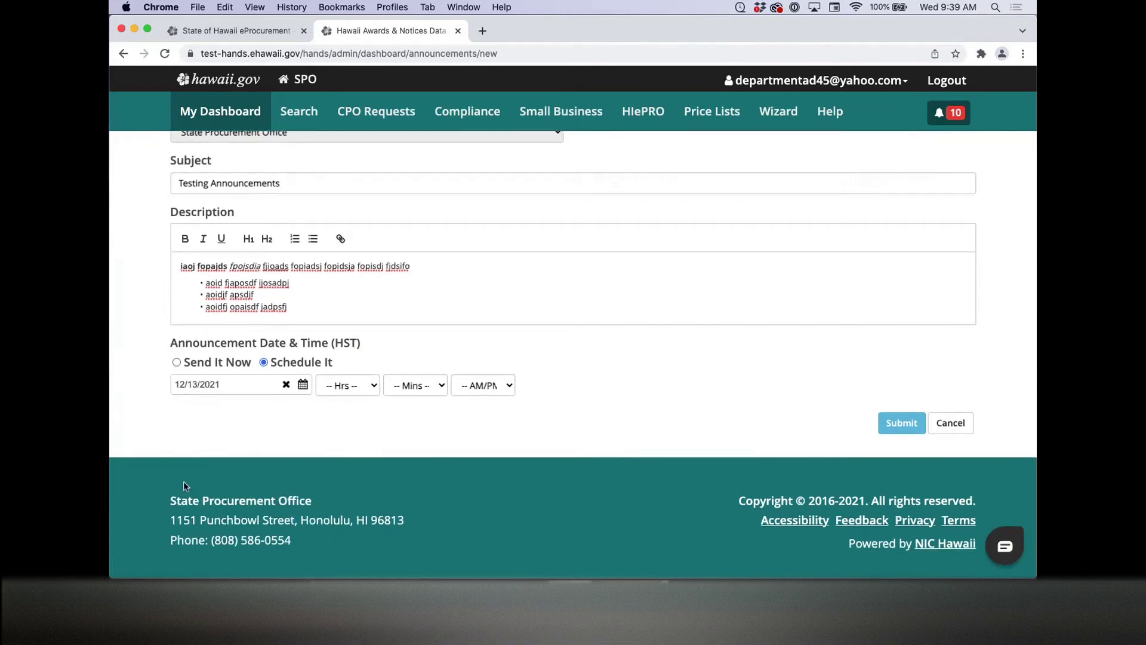
pyautogui.click(368, 390)
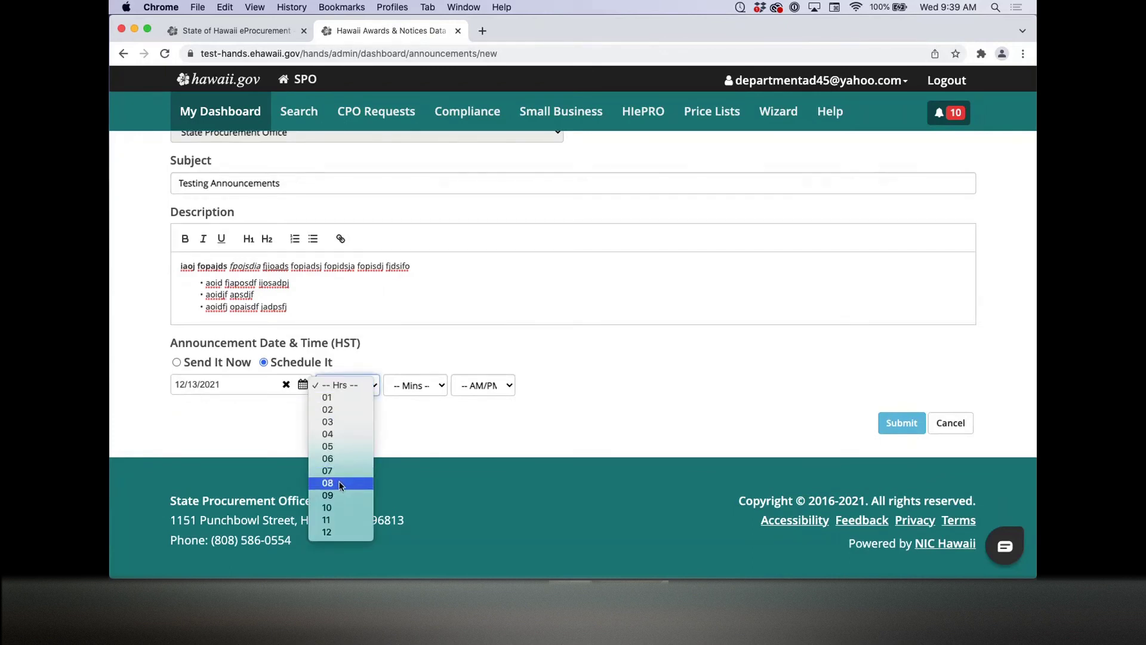
pyautogui.click(338, 459)
pyautogui.click(414, 385)
pyautogui.click(411, 397)
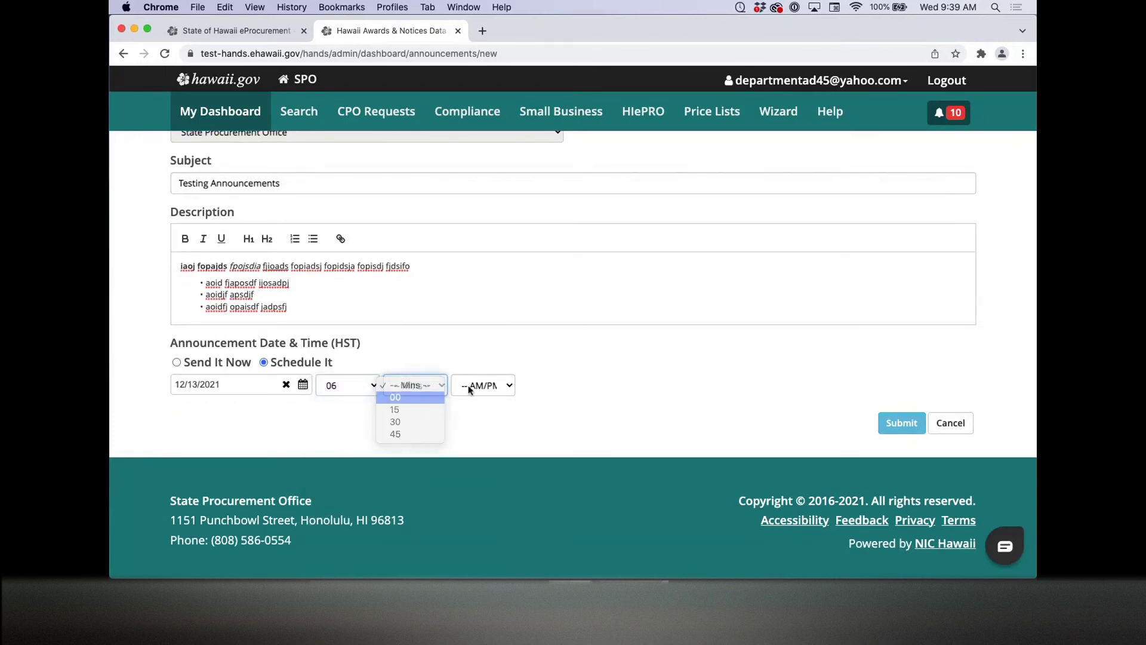
pyautogui.click(477, 385)
pyautogui.click(478, 397)
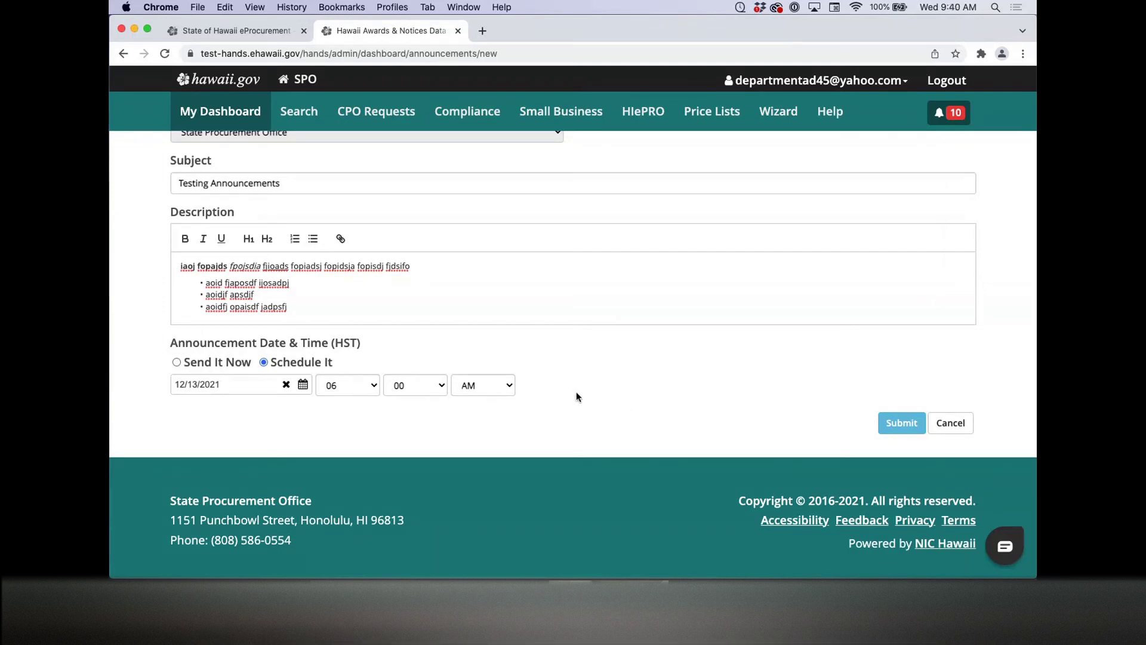
pyautogui.scroll(2, 644, 388)
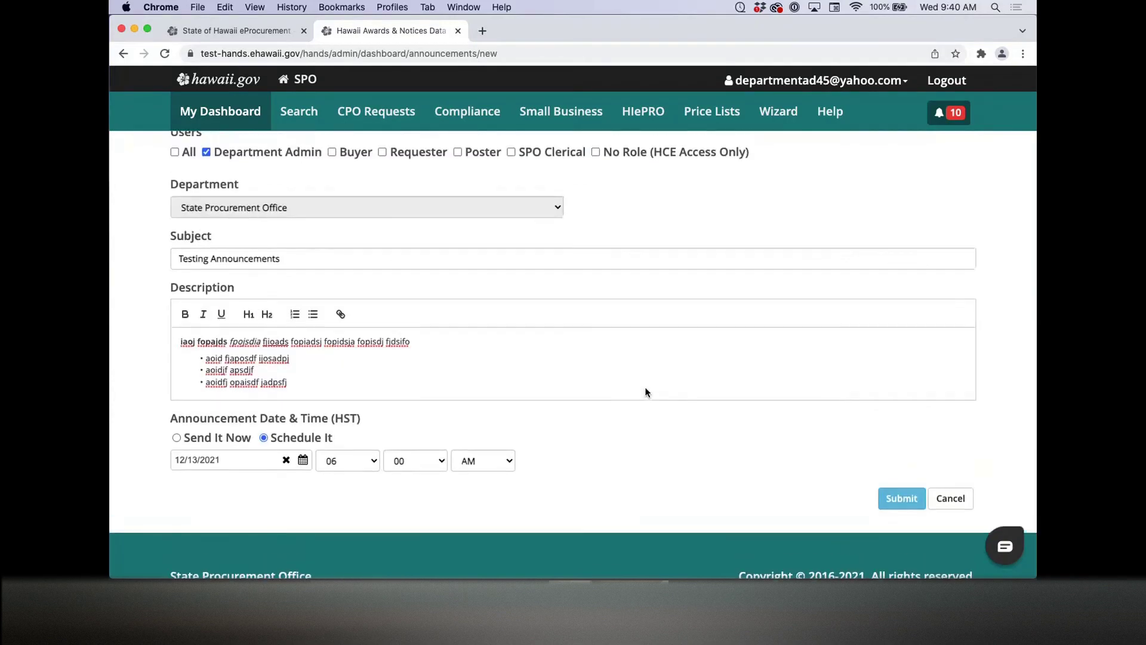
pyautogui.scroll(1, 645, 391)
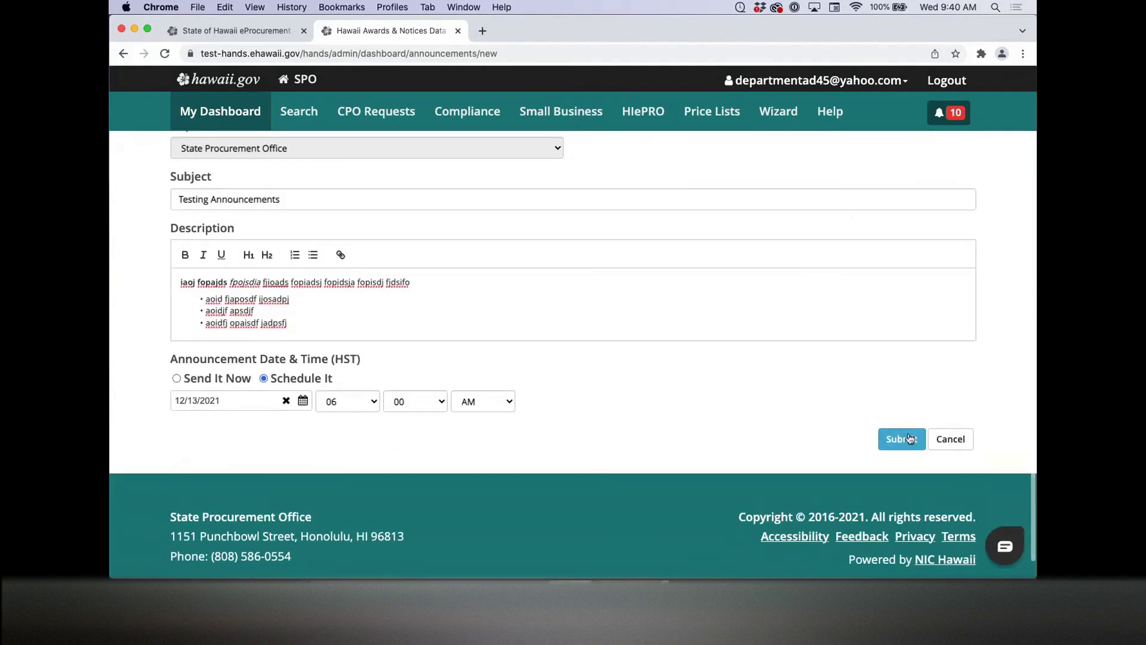
# Step: Submit the announcement, check its details and History tab, then return to the 24-result list
pyautogui.click(902, 439)
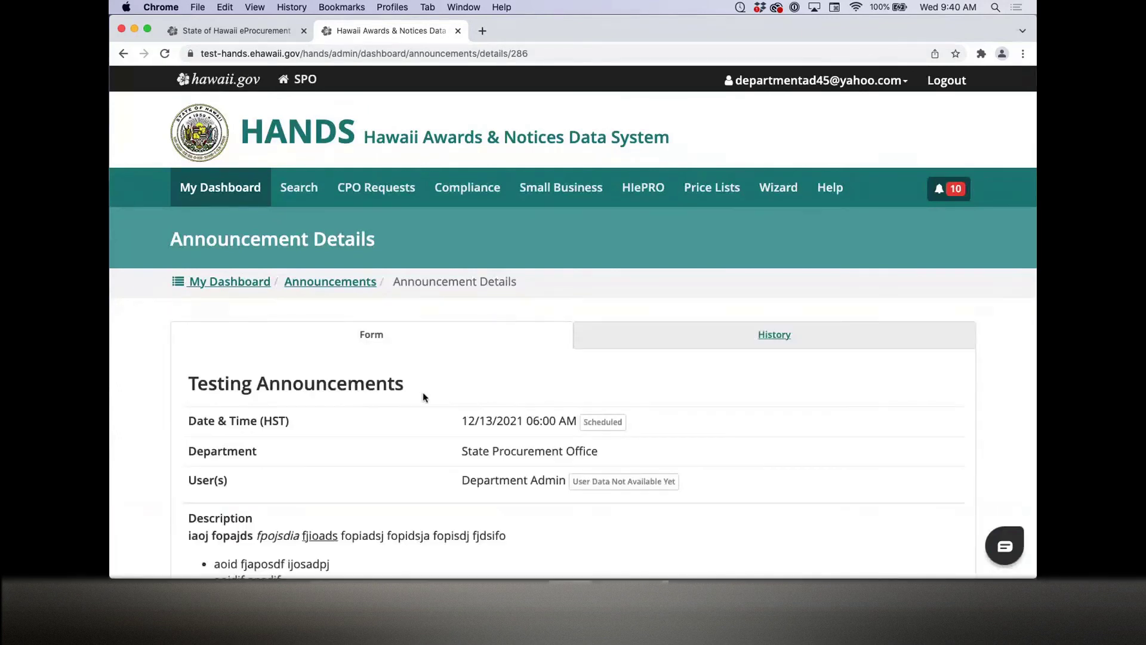
pyautogui.scroll(-2, 424, 396)
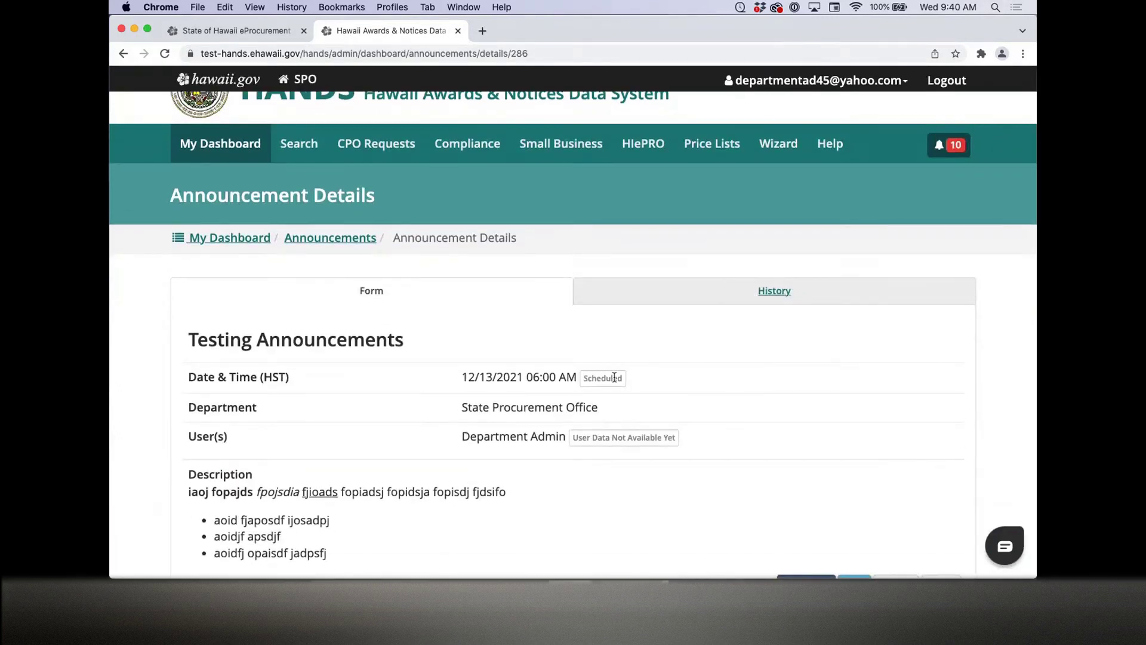
pyautogui.scroll(-3, 416, 401)
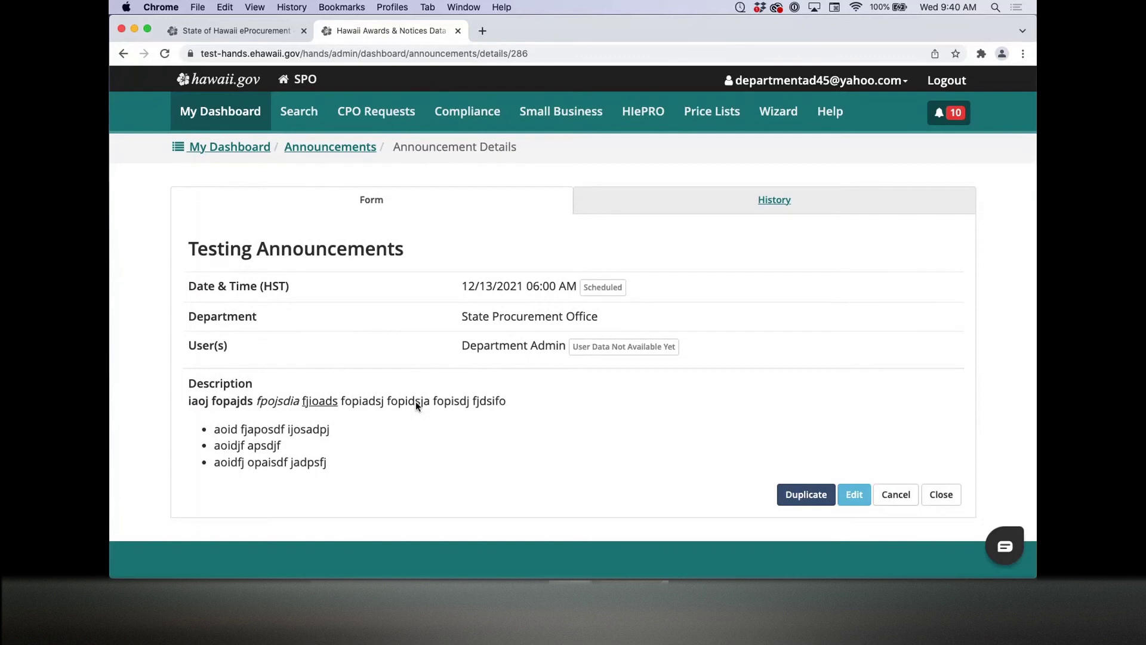
pyautogui.click(618, 200)
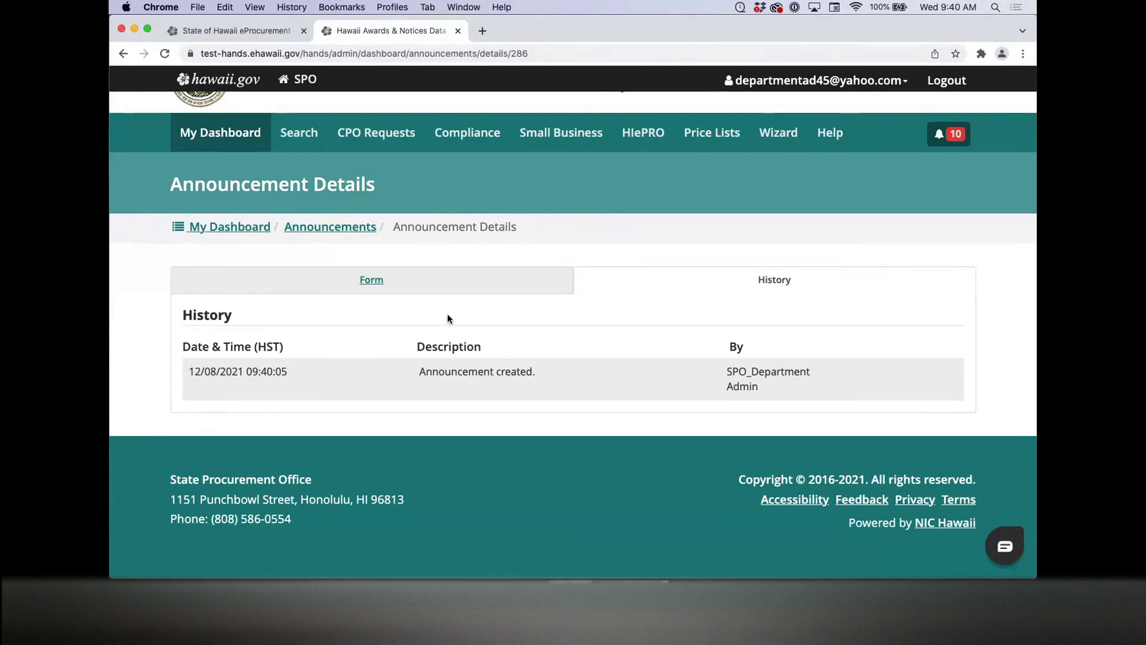
pyautogui.click(452, 289)
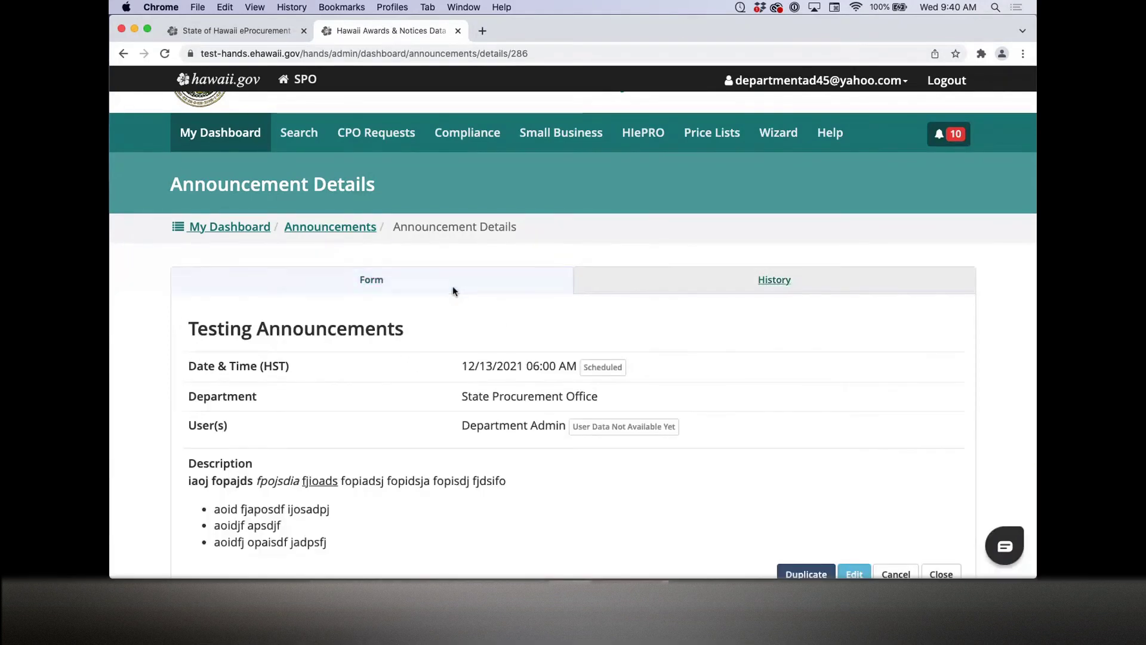
pyautogui.click(365, 228)
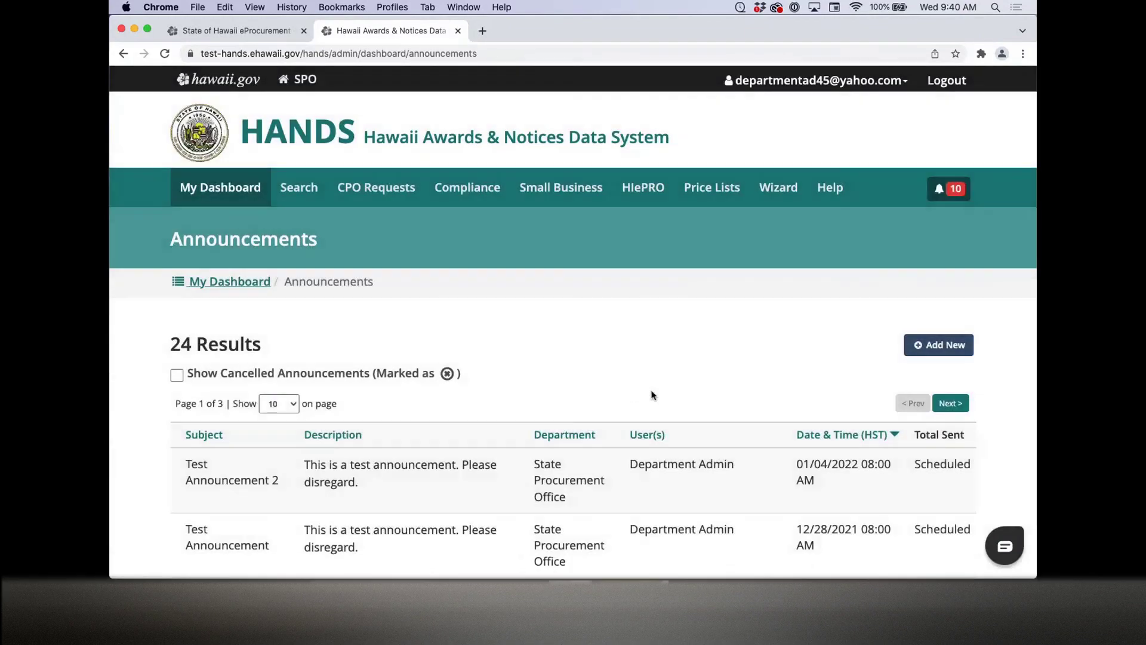
# Step: Open the Testing Announcements row from the table and scroll through its full description
pyautogui.scroll(-10, 652, 394)
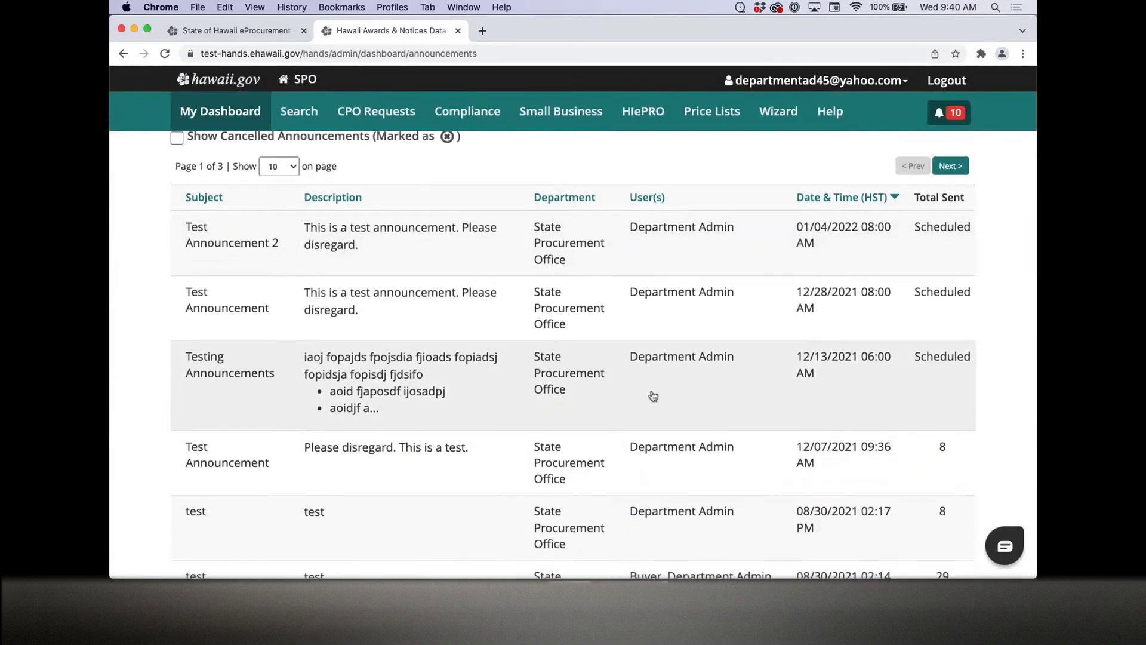
pyautogui.scroll(-9, 653, 395)
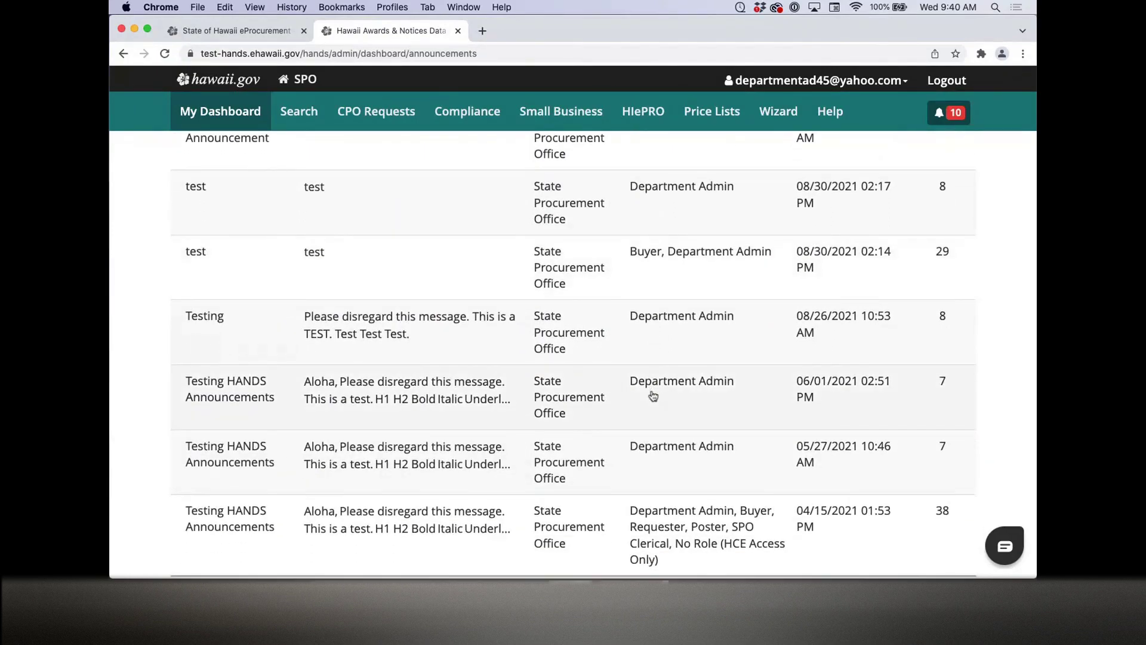
pyautogui.scroll(11, 653, 396)
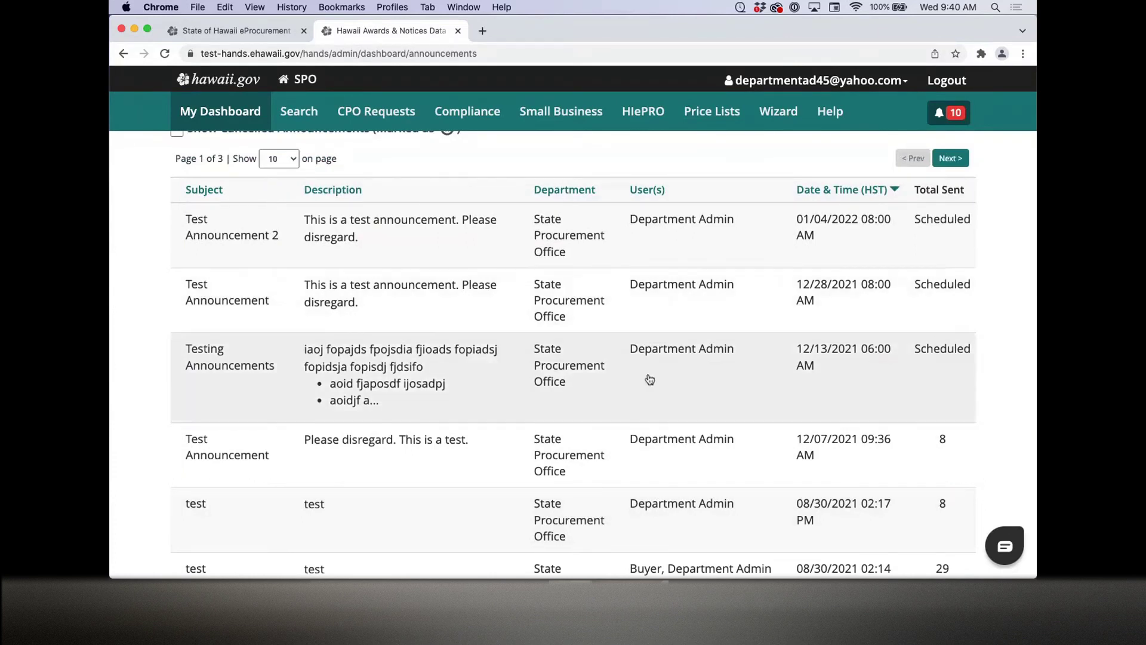
pyautogui.click(649, 382)
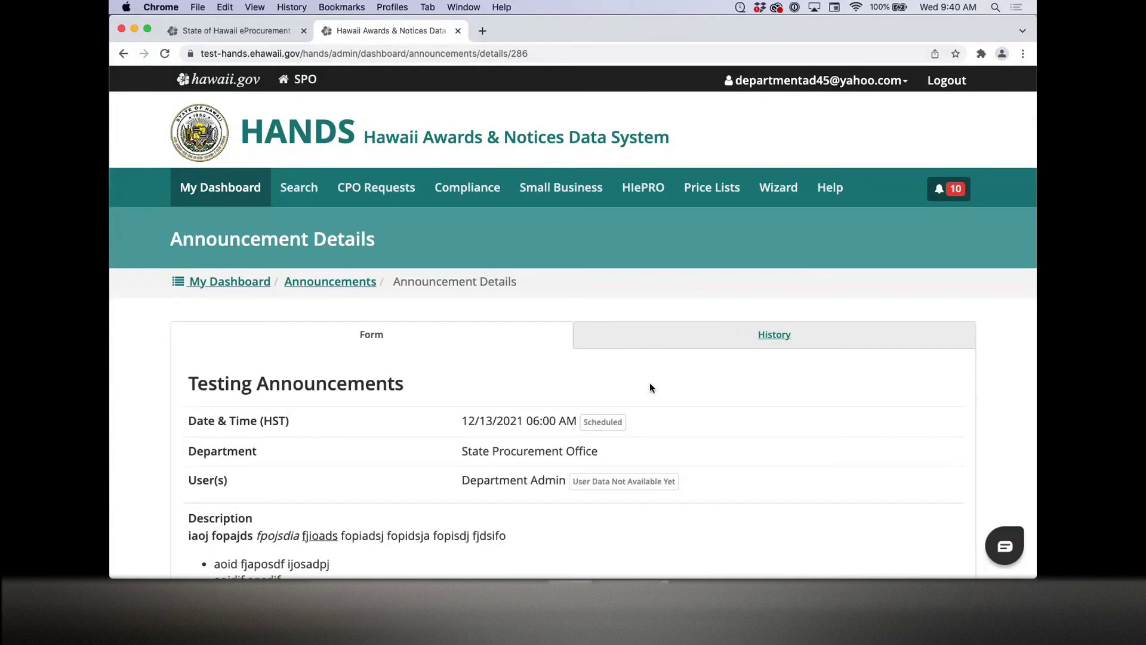
pyautogui.scroll(-4, 650, 388)
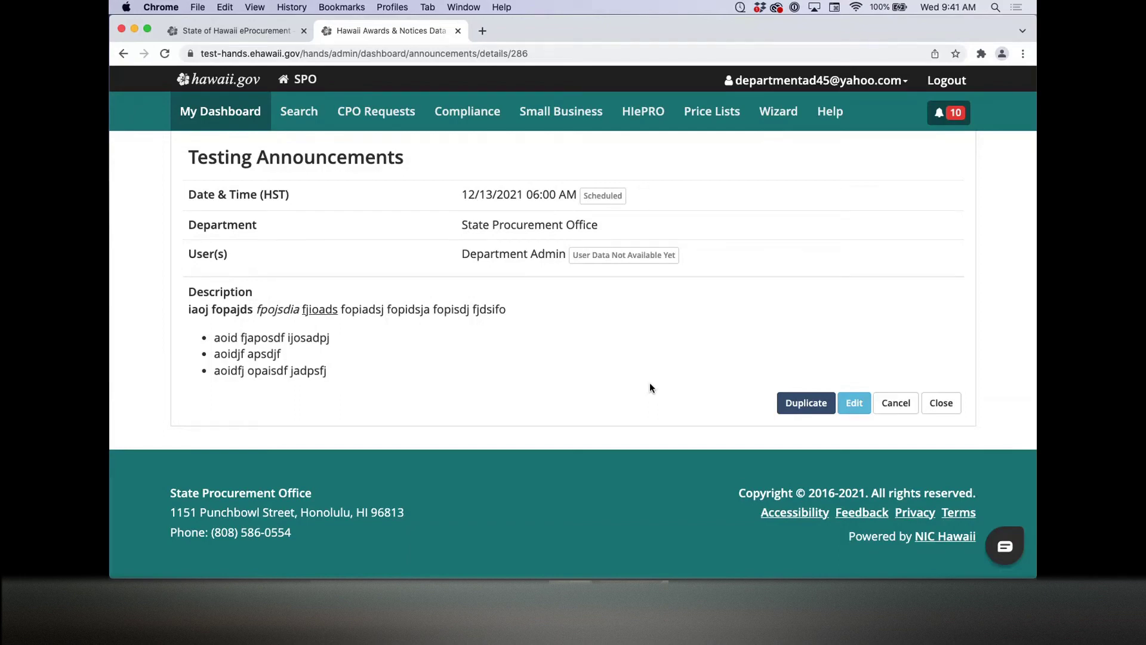
pyautogui.scroll(1, 650, 387)
# Step: Edit the announcement, appending 'asdf jasdoifj apsd jfopijads' to the description's first line
pyautogui.click(857, 418)
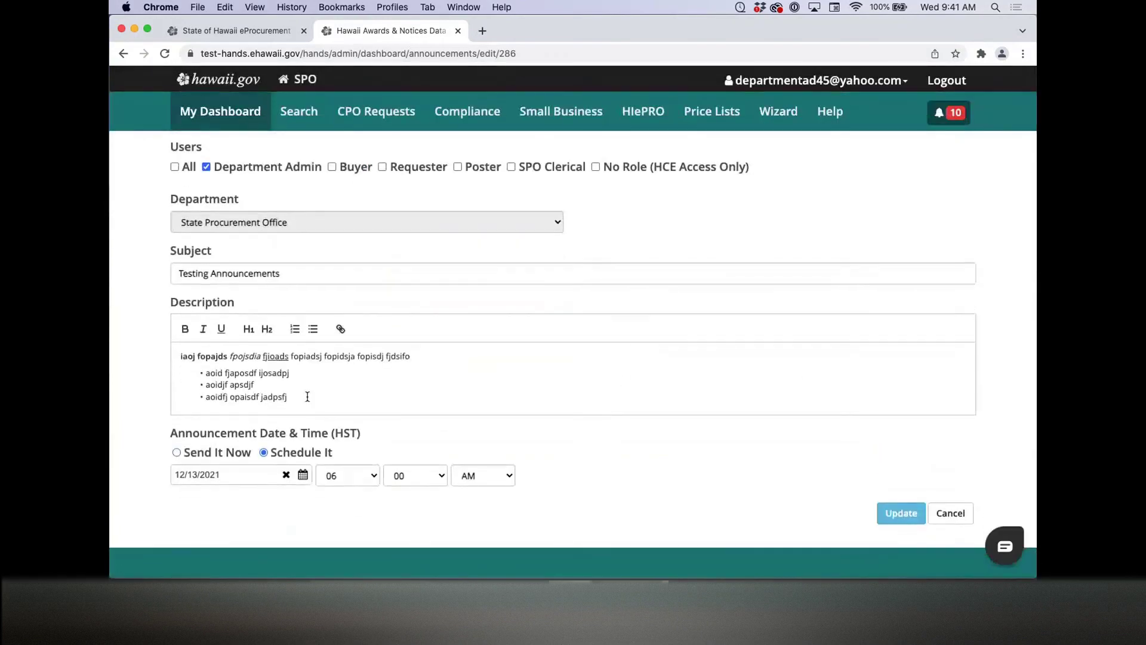
pyautogui.click(312, 401)
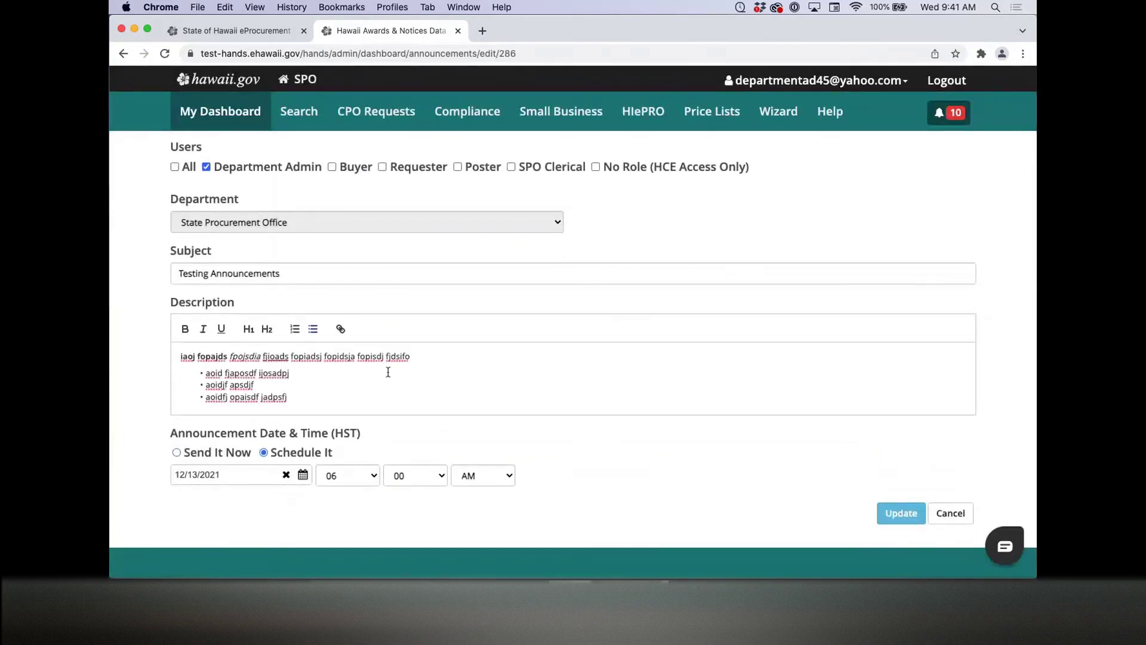
pyautogui.click(429, 360)
pyautogui.write('asdf jasdoifj apsd jfopijads')
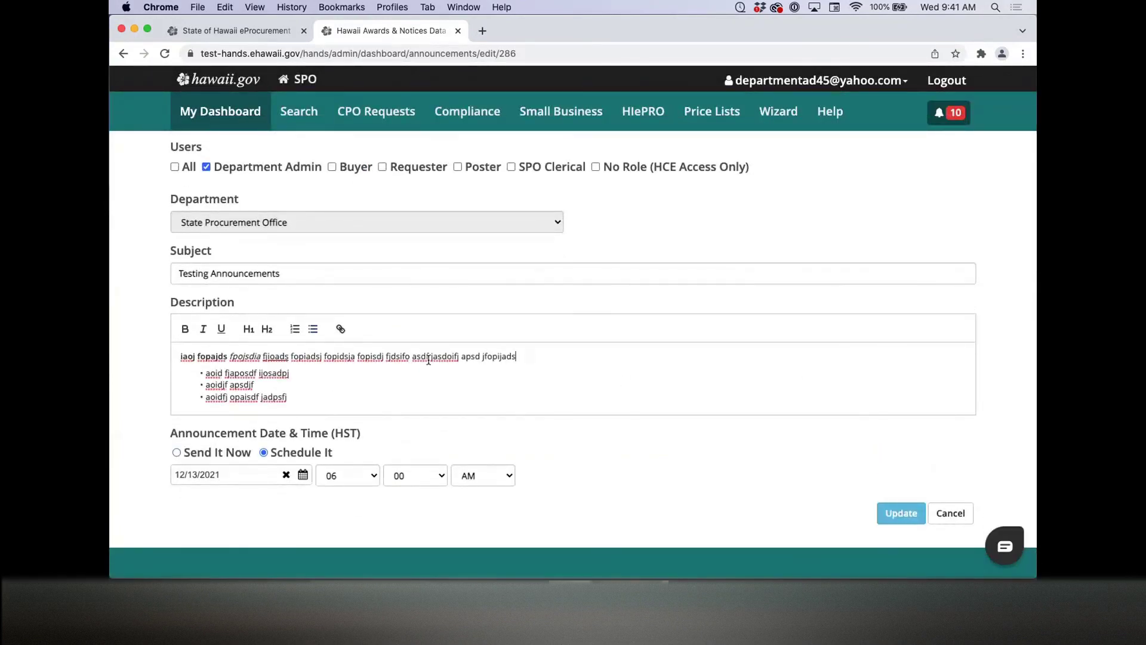
# Step: Move the schedule to 12/14/2021 at 08:00 AM and save the update
pyautogui.click(225, 483)
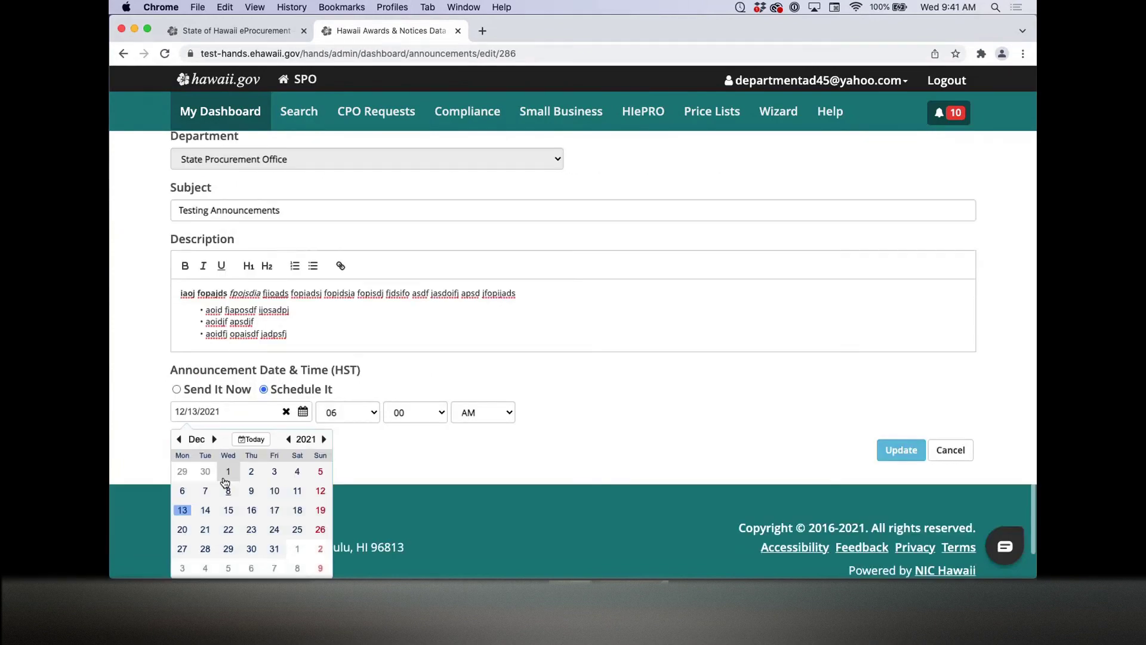
pyautogui.click(215, 509)
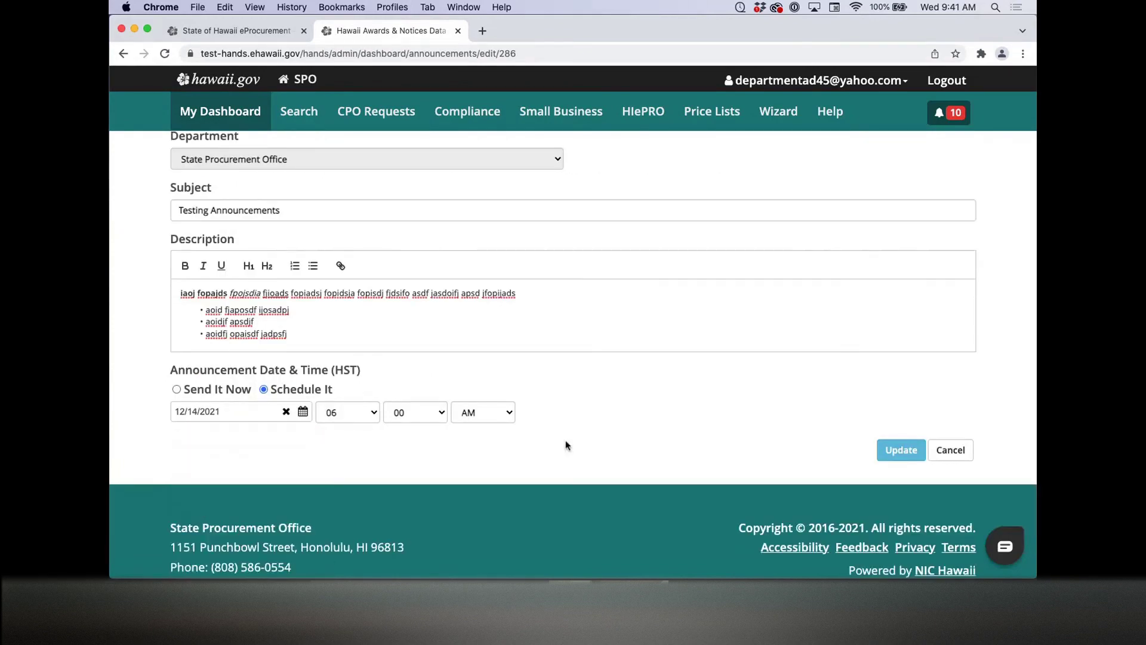
pyautogui.click(343, 418)
pyautogui.click(342, 437)
pyautogui.click(903, 447)
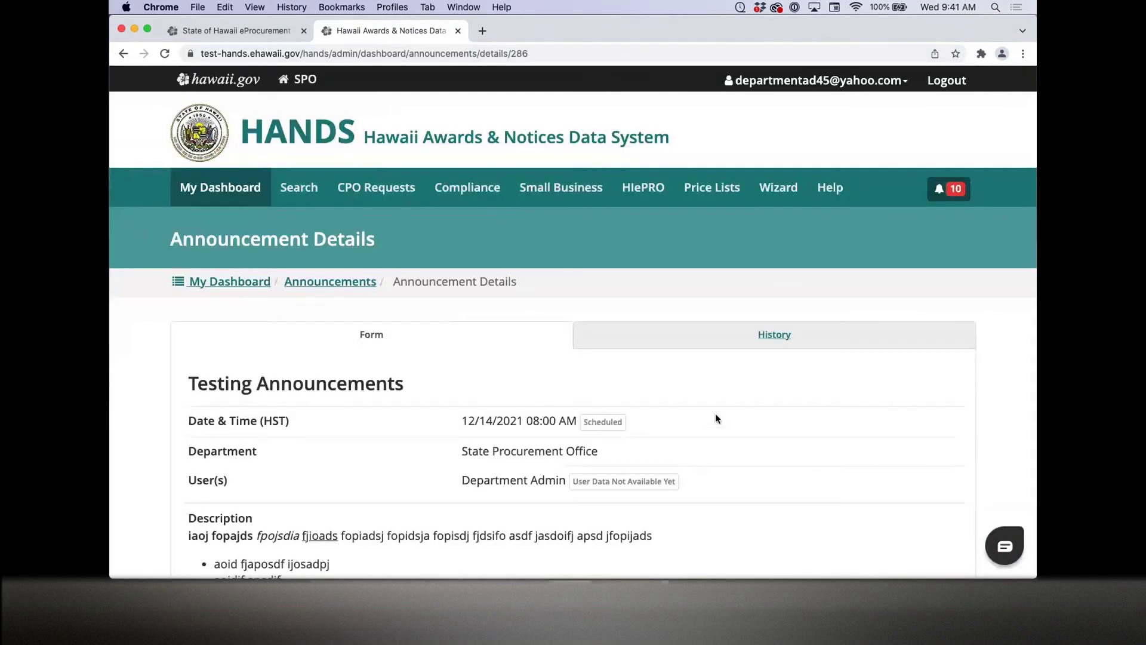
pyautogui.scroll(-3, 716, 414)
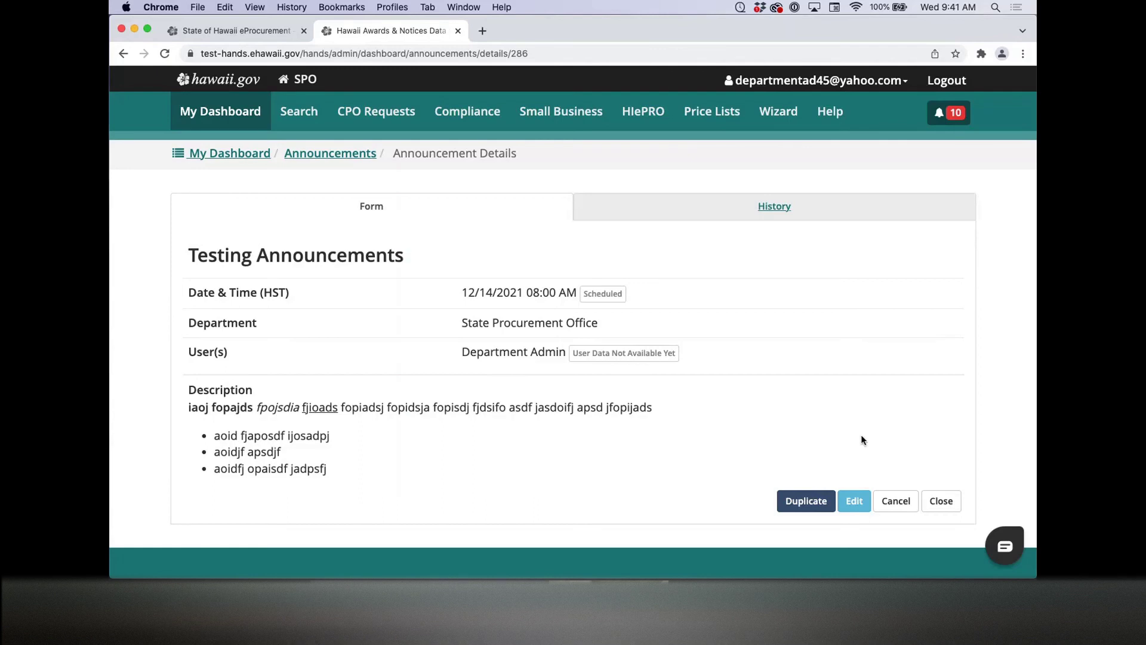
# Step: Cancel Testing Announcements, check its created/edited/cancelled history, then return to My Dashboard
pyautogui.click(907, 500)
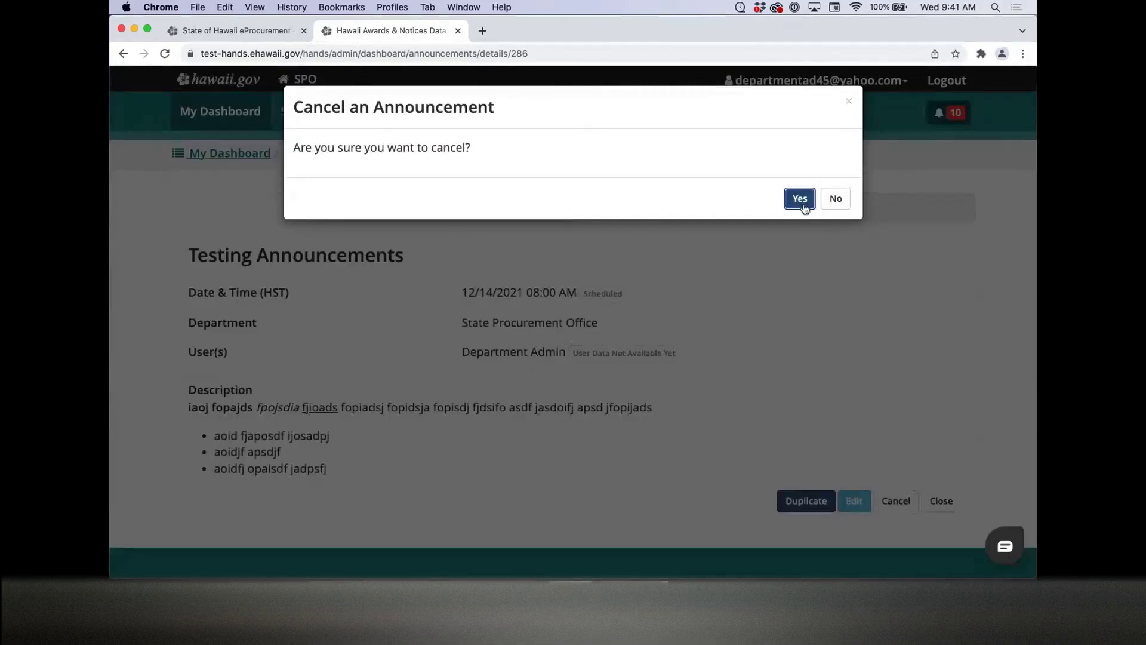
pyautogui.click(801, 202)
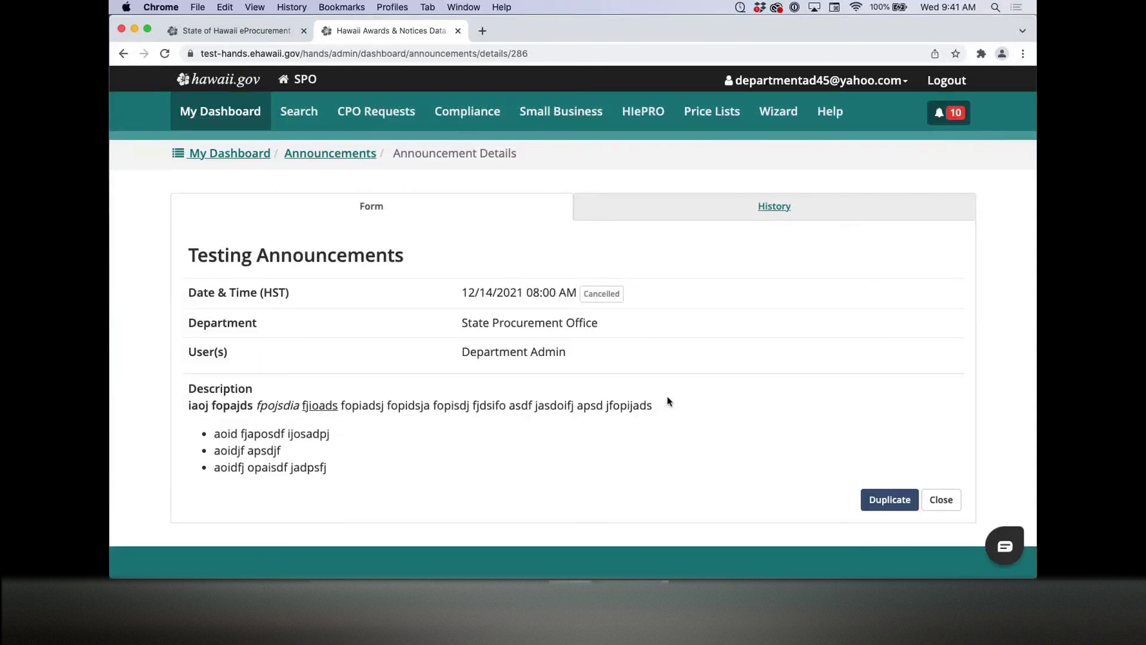
pyautogui.click(686, 220)
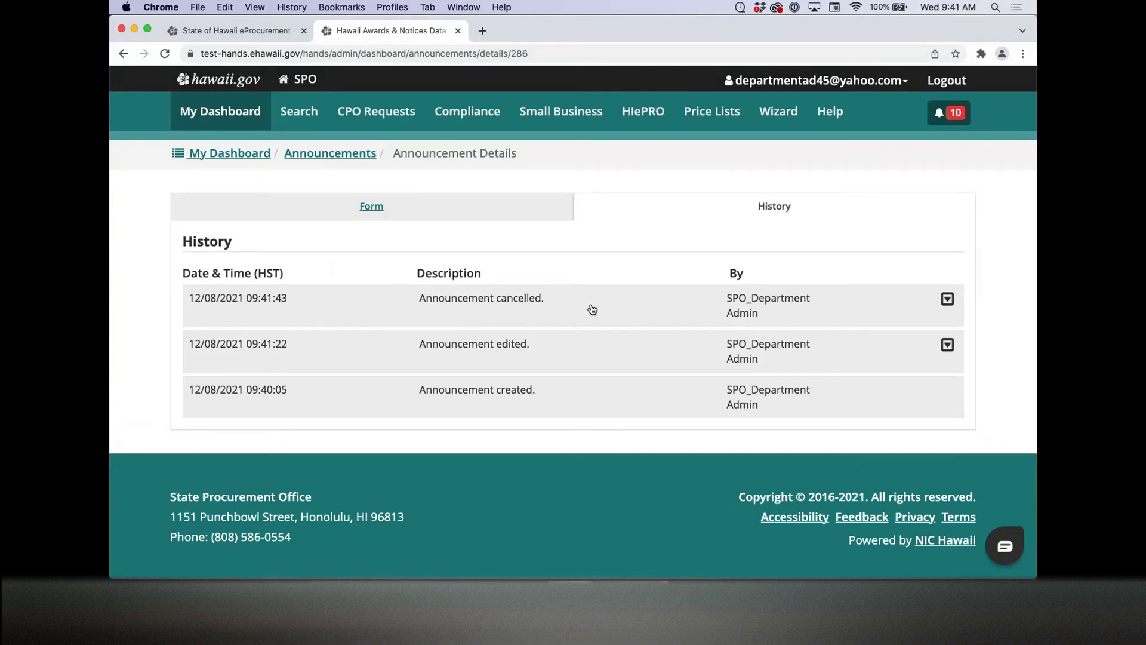
pyautogui.click(248, 153)
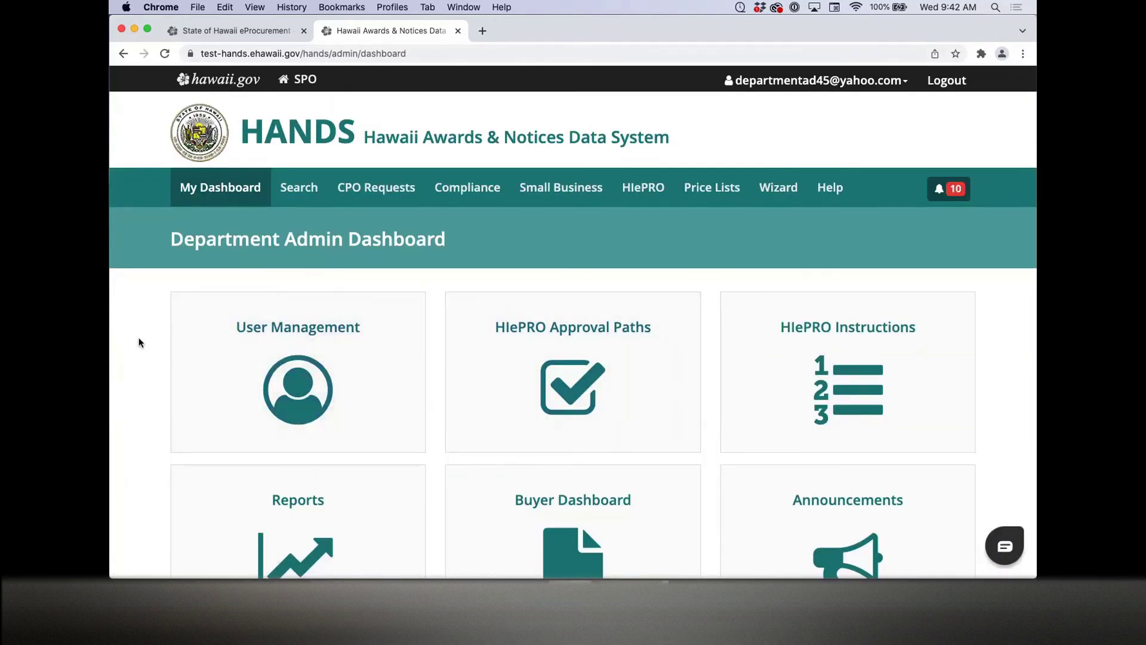
# Step: Scroll down the Department Admin Dashboard
pyautogui.scroll(-1, 139, 342)
pyautogui.scroll(-1, 139, 342)
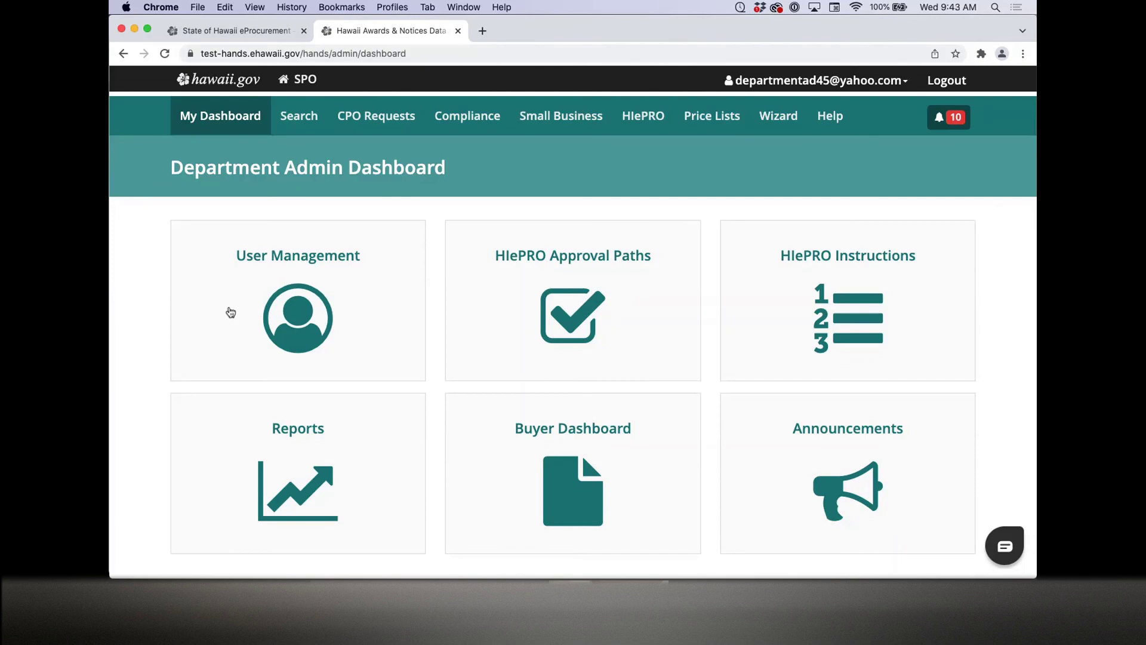
# Step: Open Search, reveal the additional search criteria, then log out of the admin account
pyautogui.click(302, 132)
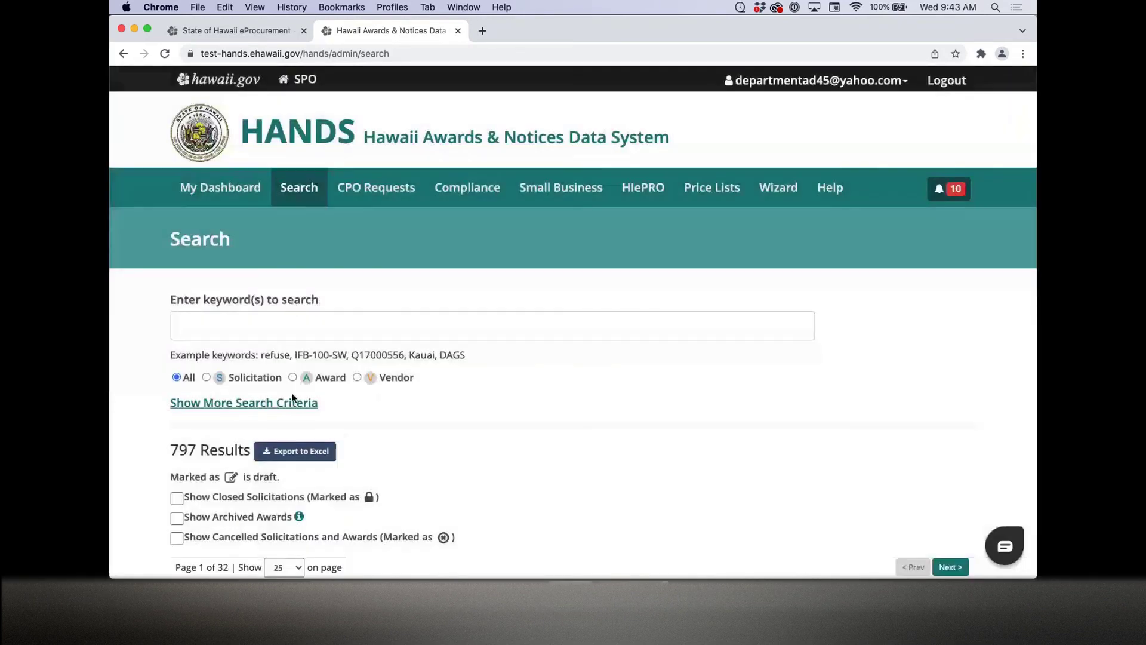
pyautogui.click(292, 399)
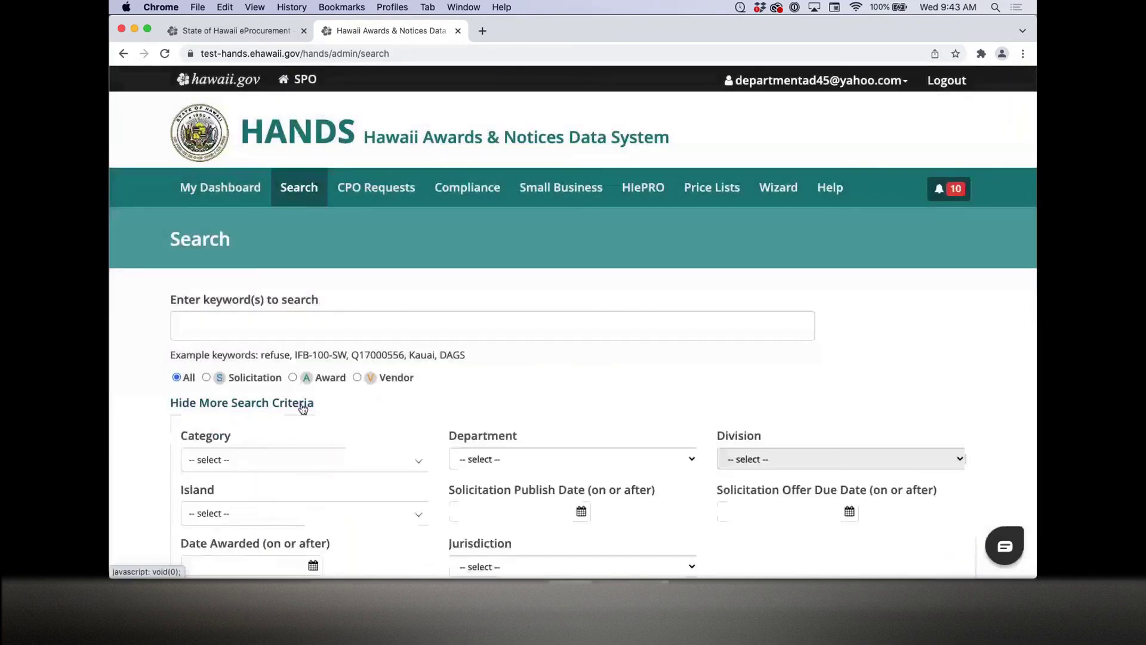
pyautogui.scroll(-3, 425, 406)
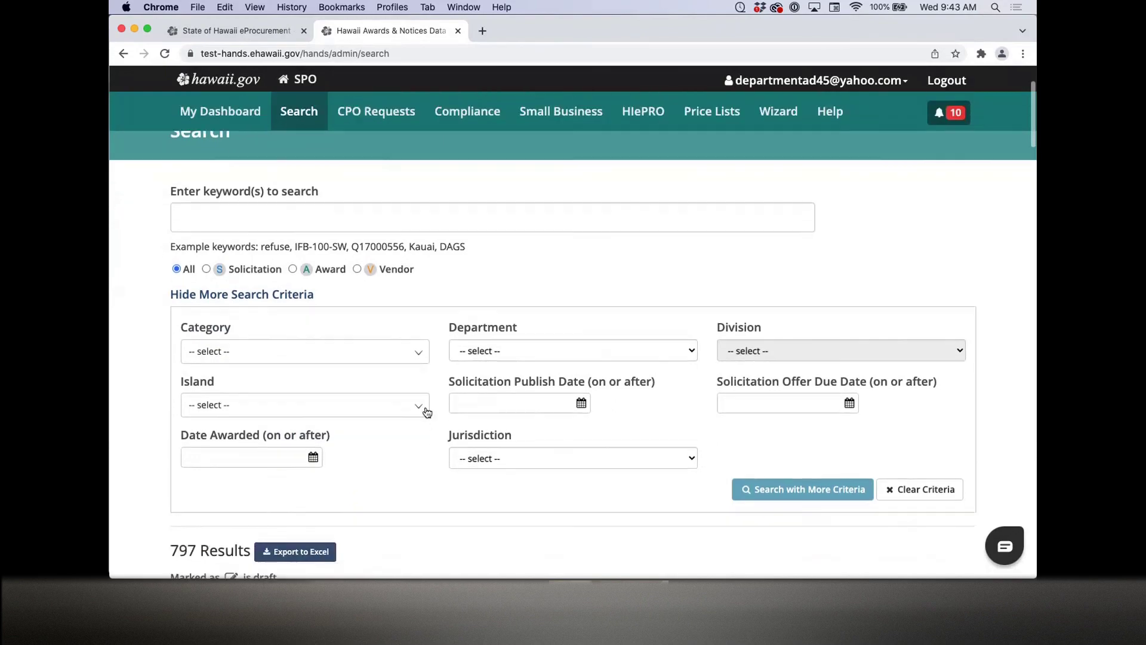
pyautogui.scroll(5, 281, 409)
pyautogui.click(952, 88)
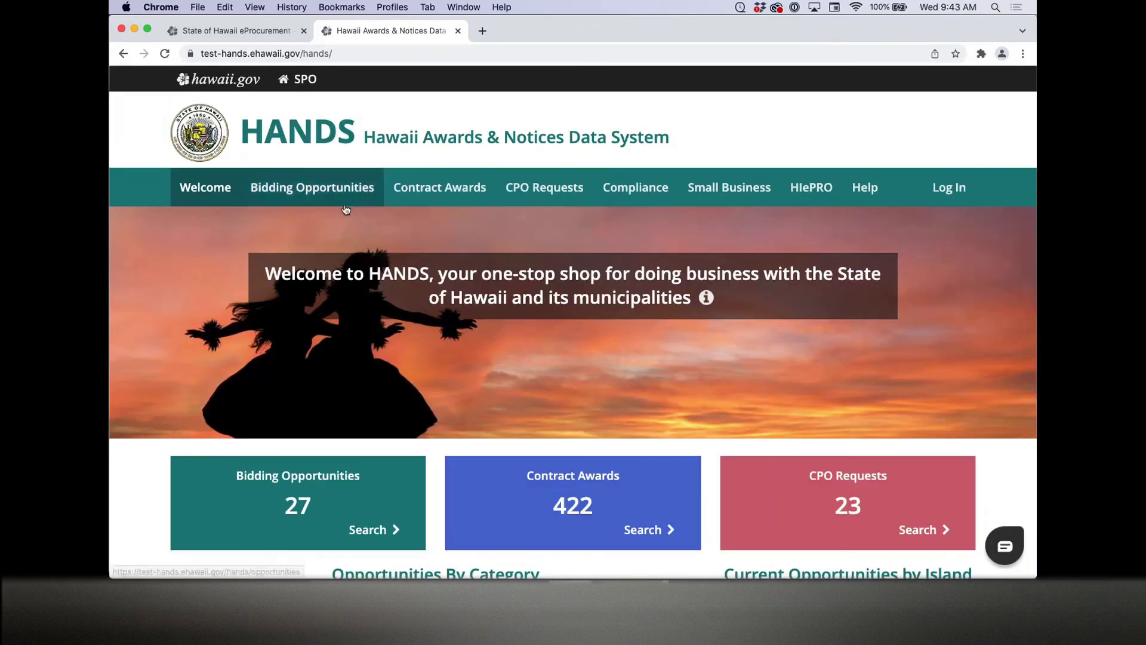
# Step: Open the public Contract Awards list and toggle the Show Archived Awards info note on and off
pyautogui.click(431, 200)
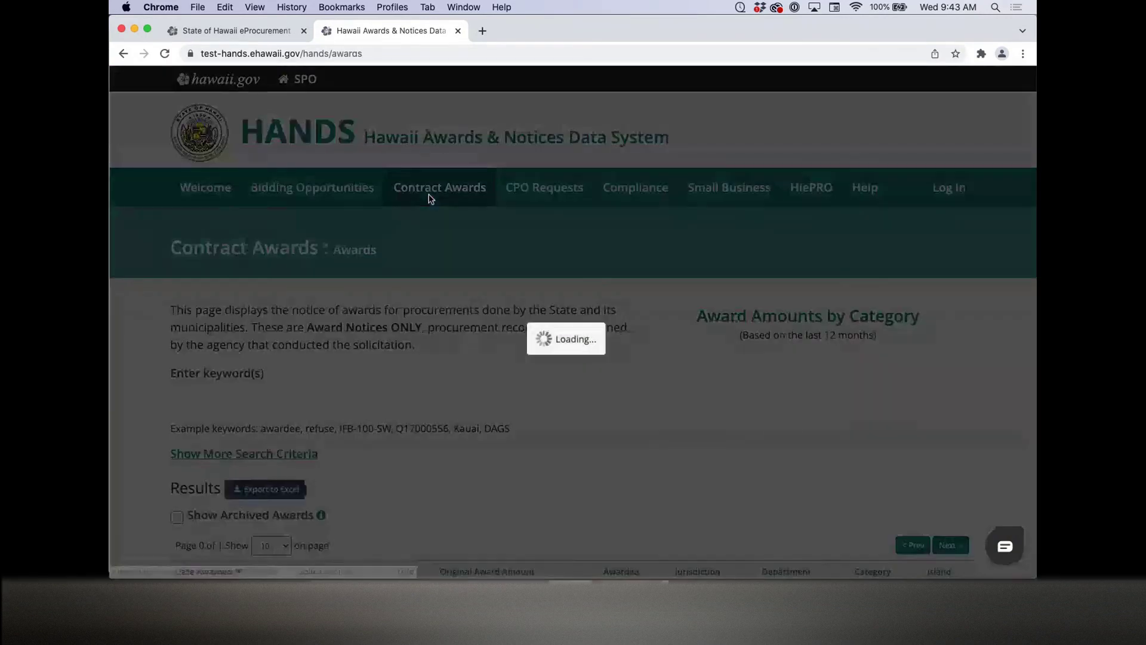
pyautogui.scroll(-4, 414, 384)
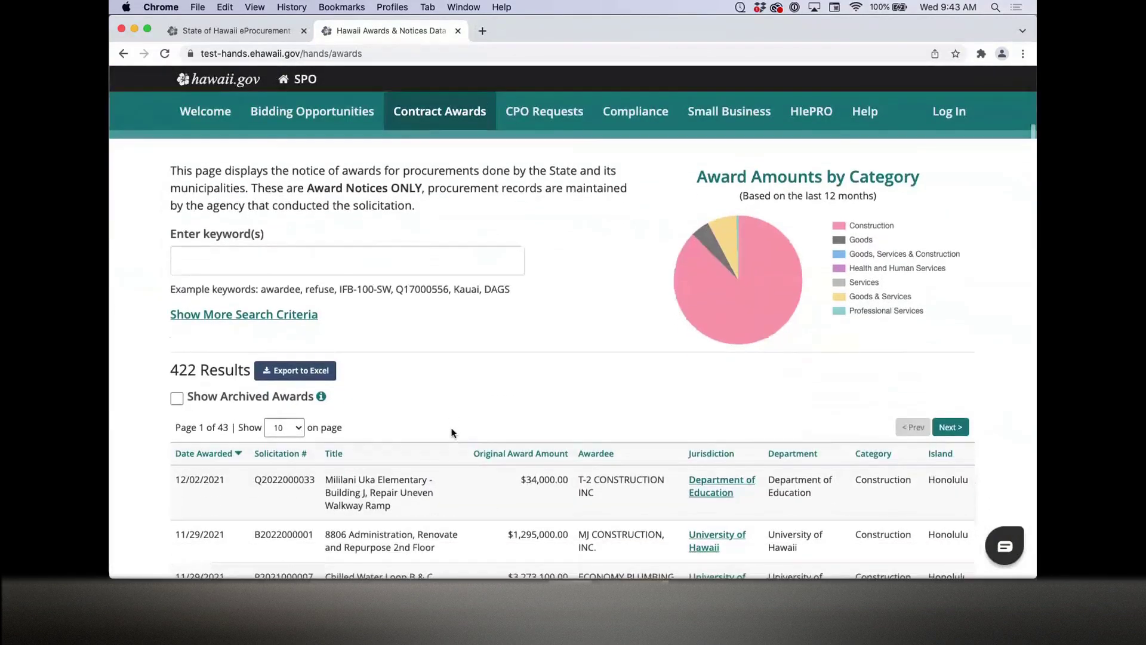
pyautogui.scroll(-1, 452, 432)
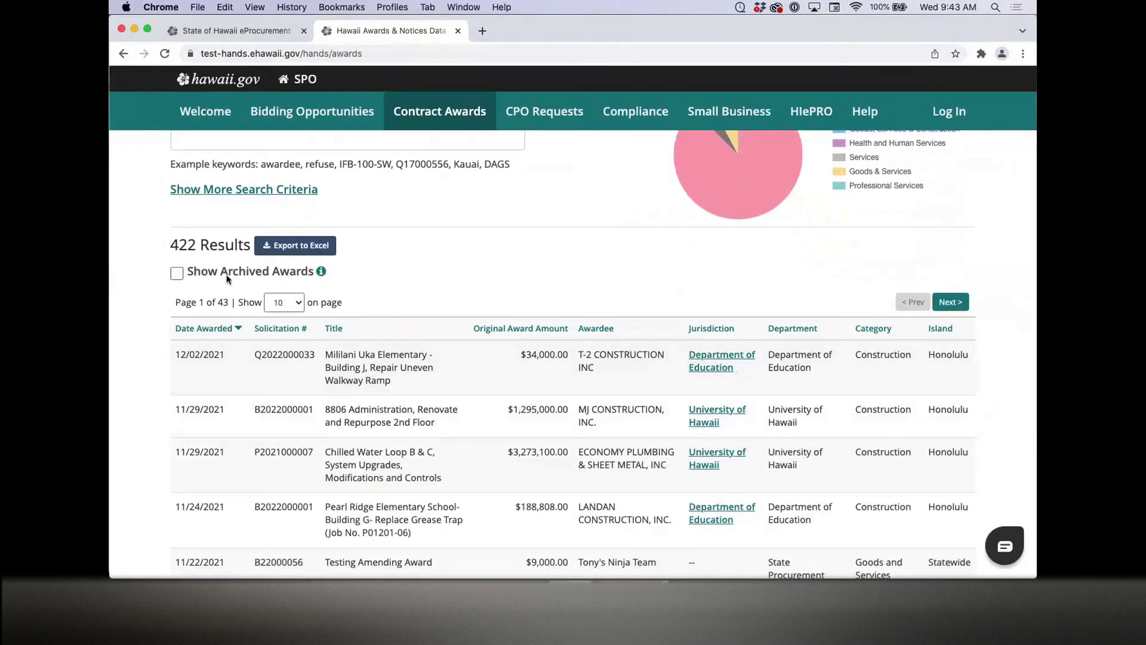
pyautogui.click(321, 272)
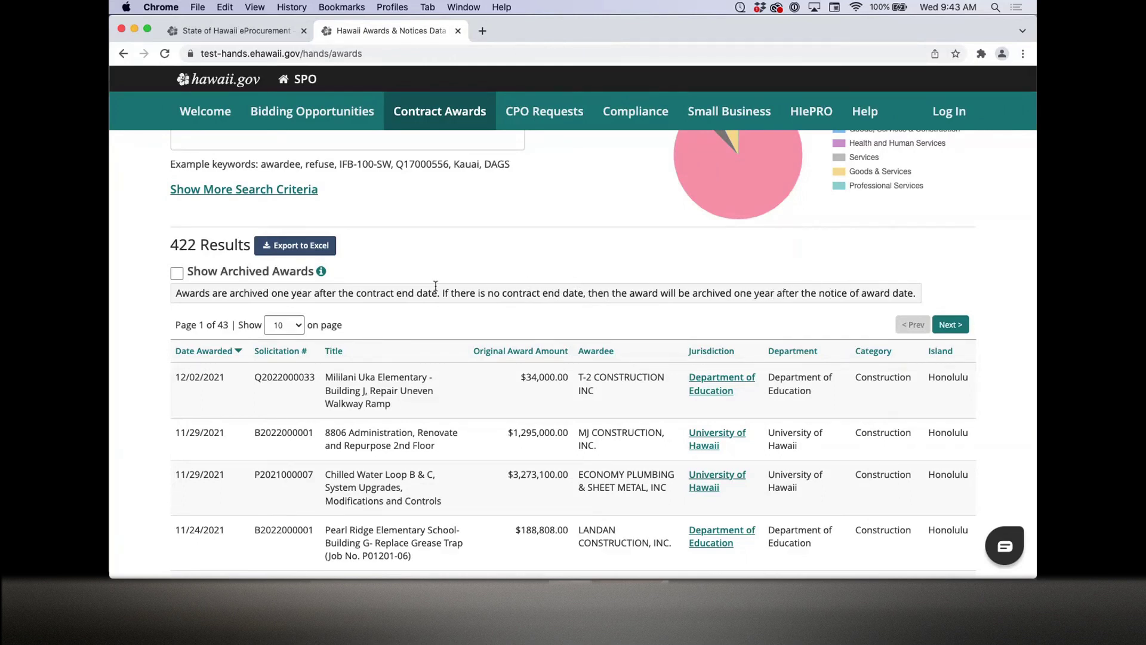
pyautogui.click(322, 272)
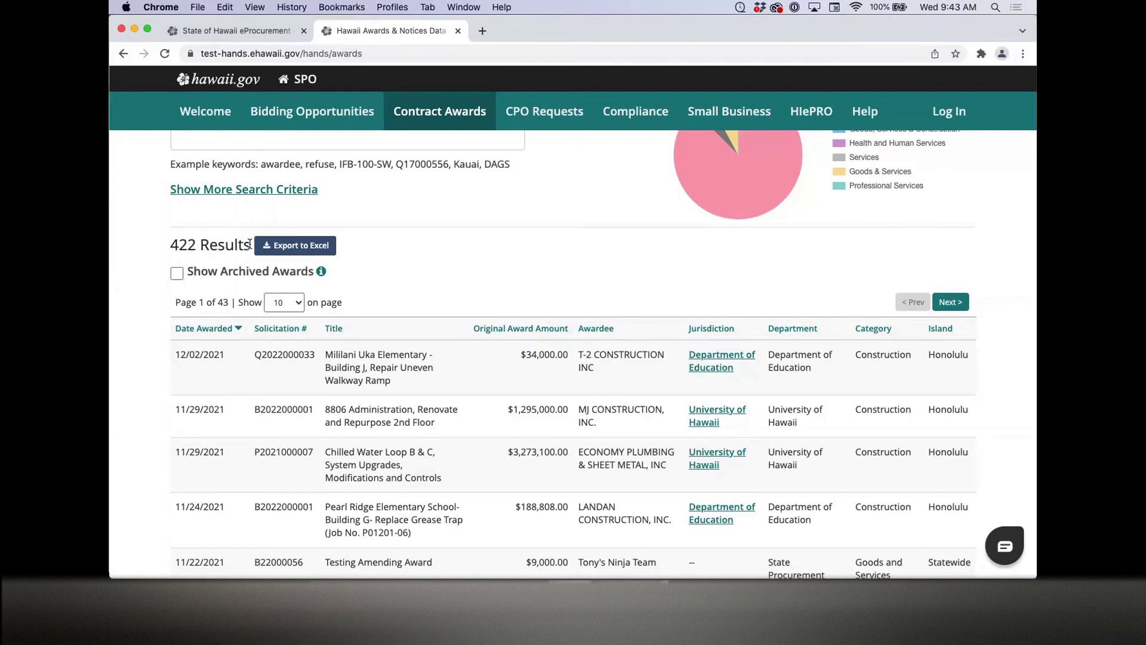
pyautogui.click(322, 273)
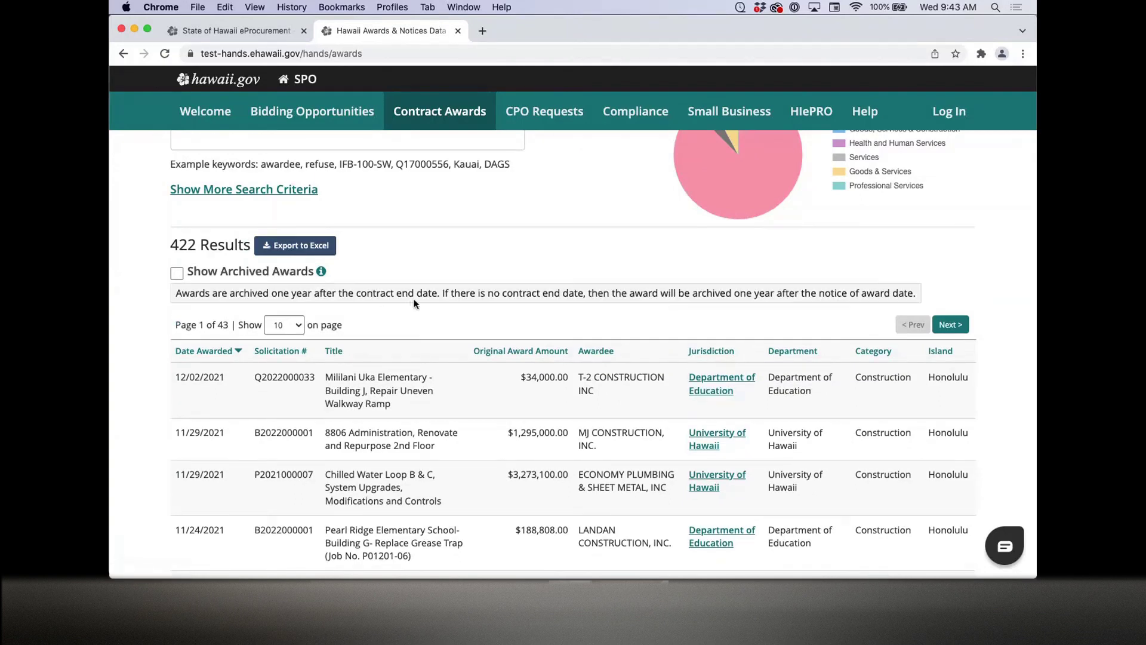
pyautogui.click(322, 273)
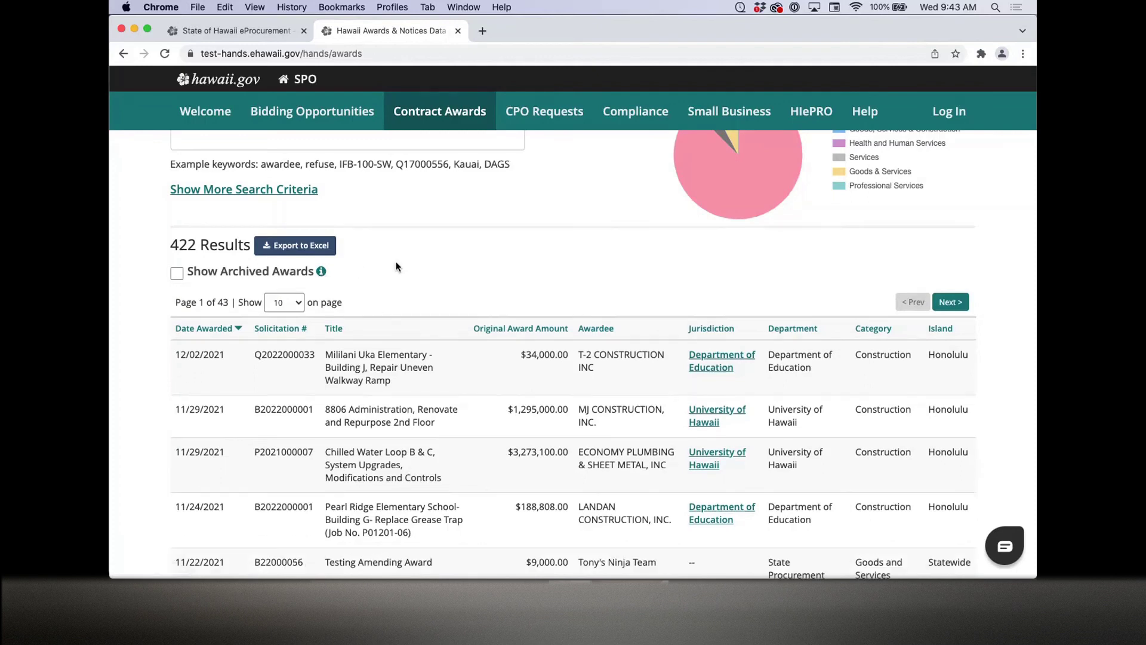
pyautogui.scroll(2, 398, 267)
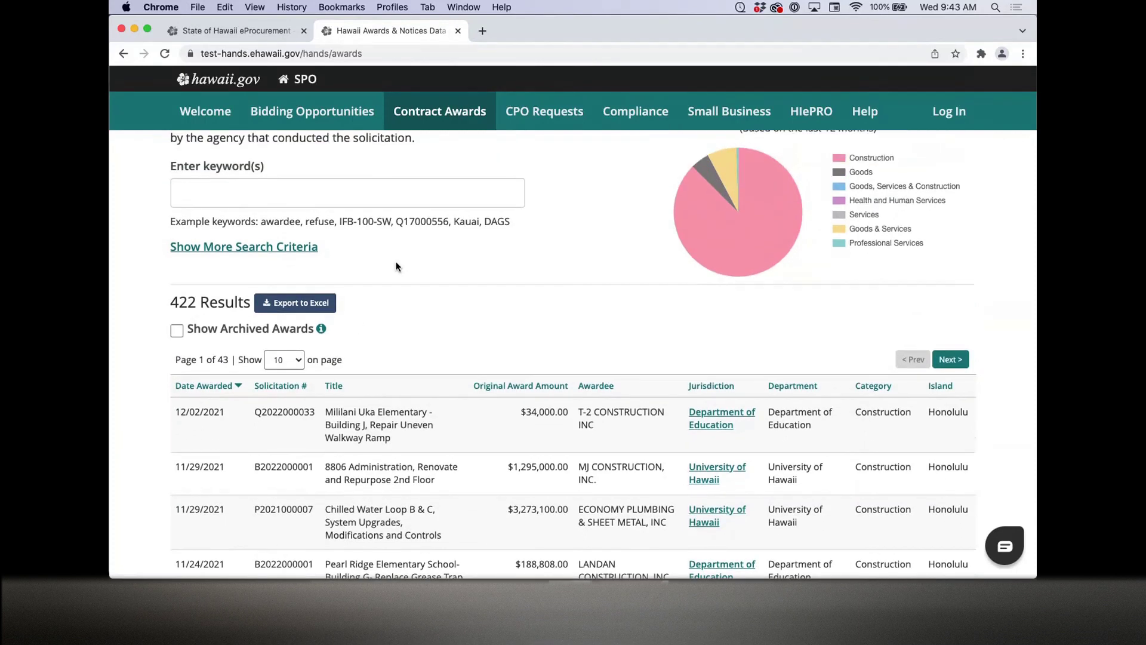
pyautogui.scroll(-1, 398, 267)
pyautogui.scroll(1, 398, 267)
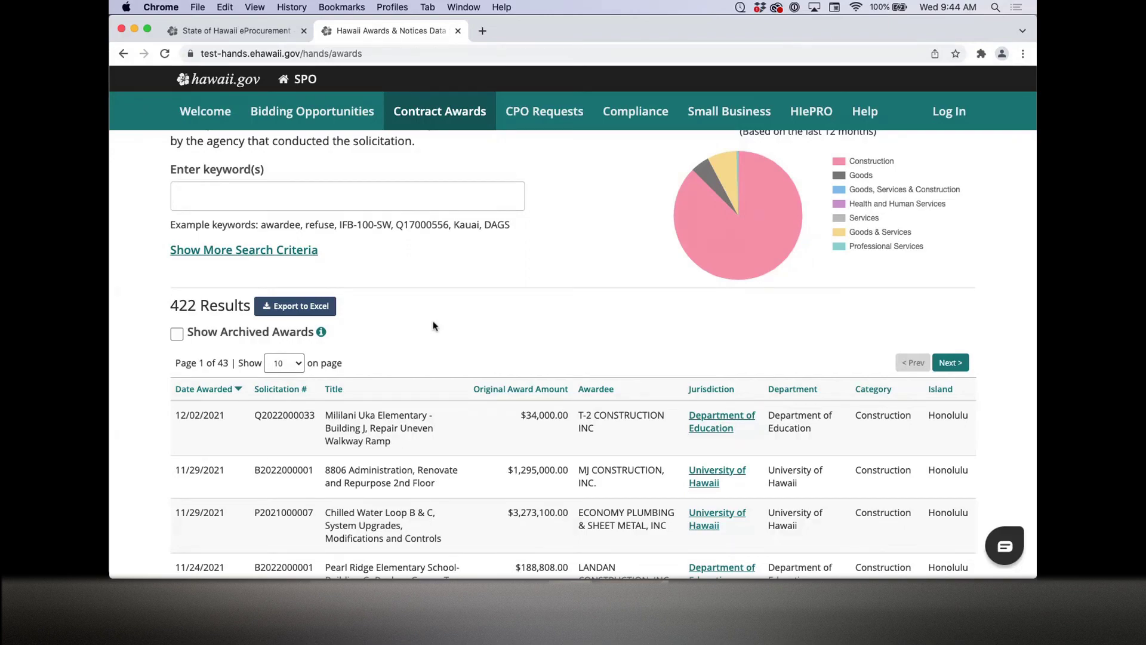
pyautogui.scroll(5, 433, 325)
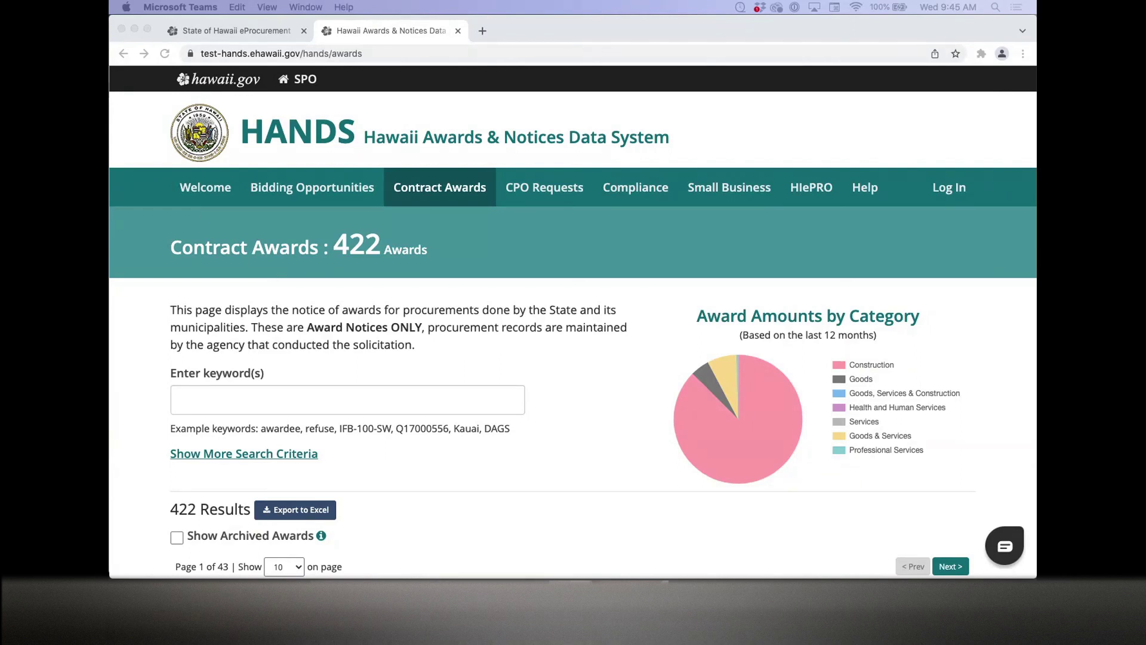
# Step: Log in with the admin account's e-mail and password and dismiss the 1Password save prompt
pyautogui.click(961, 192)
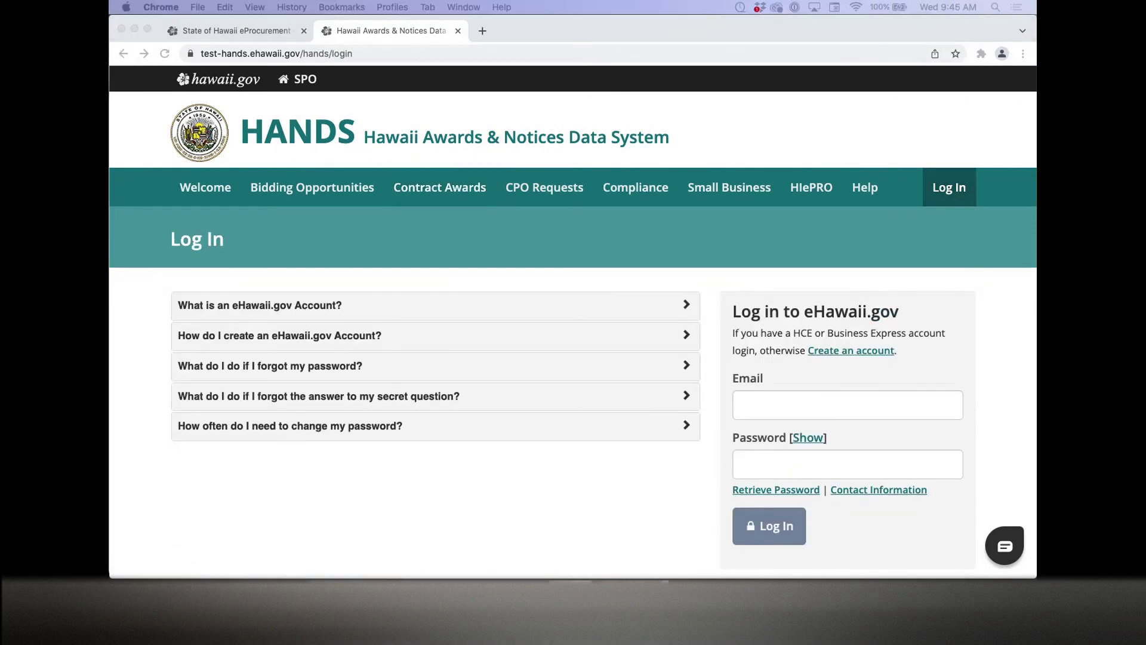
pyautogui.hotkey('ctrl', 'Up')
pyautogui.hotkey('ctrl', 'Up')
pyautogui.click(764, 403)
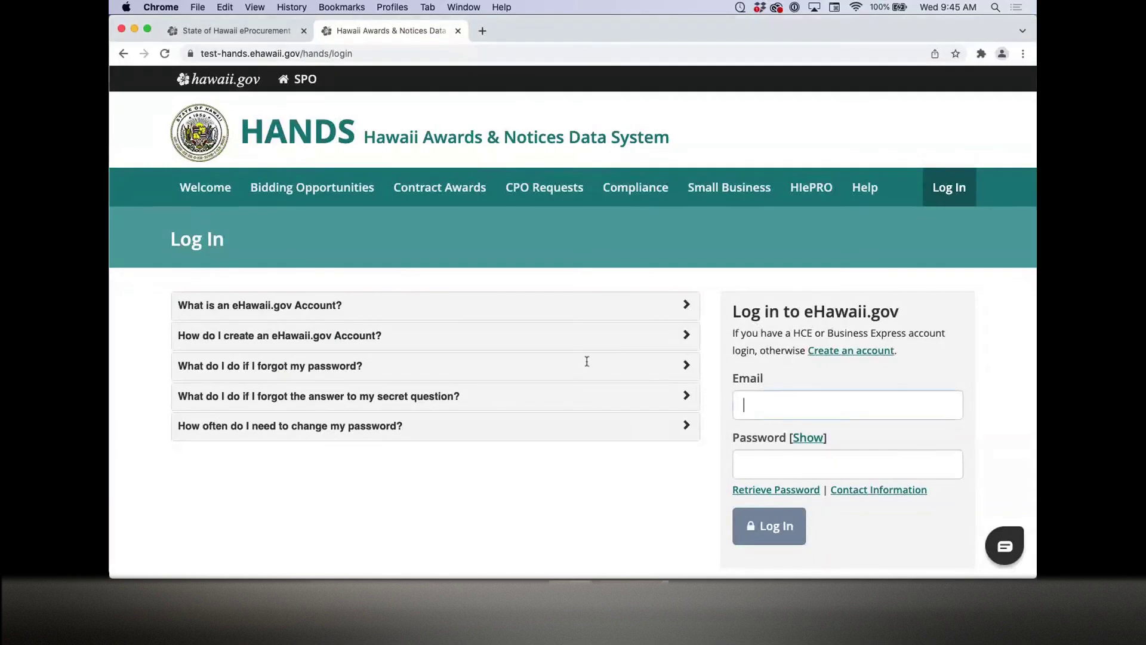
pyautogui.press('super+v')
pyautogui.press('super+Tab')
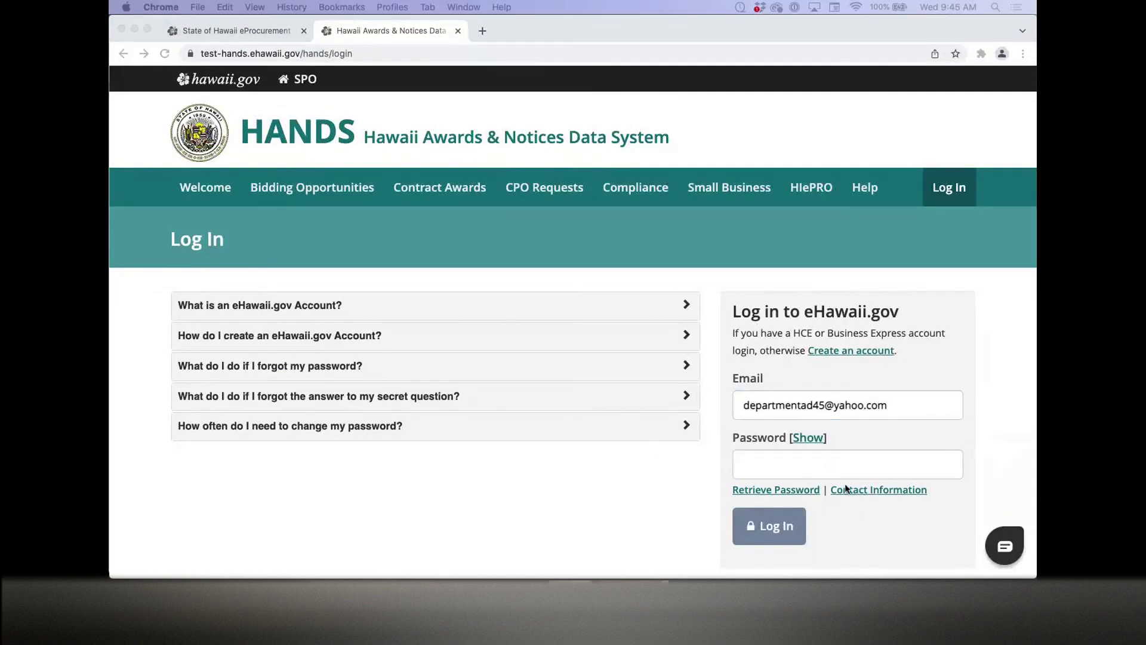
pyautogui.click(843, 469)
pyautogui.press('super+v')
pyautogui.click(791, 528)
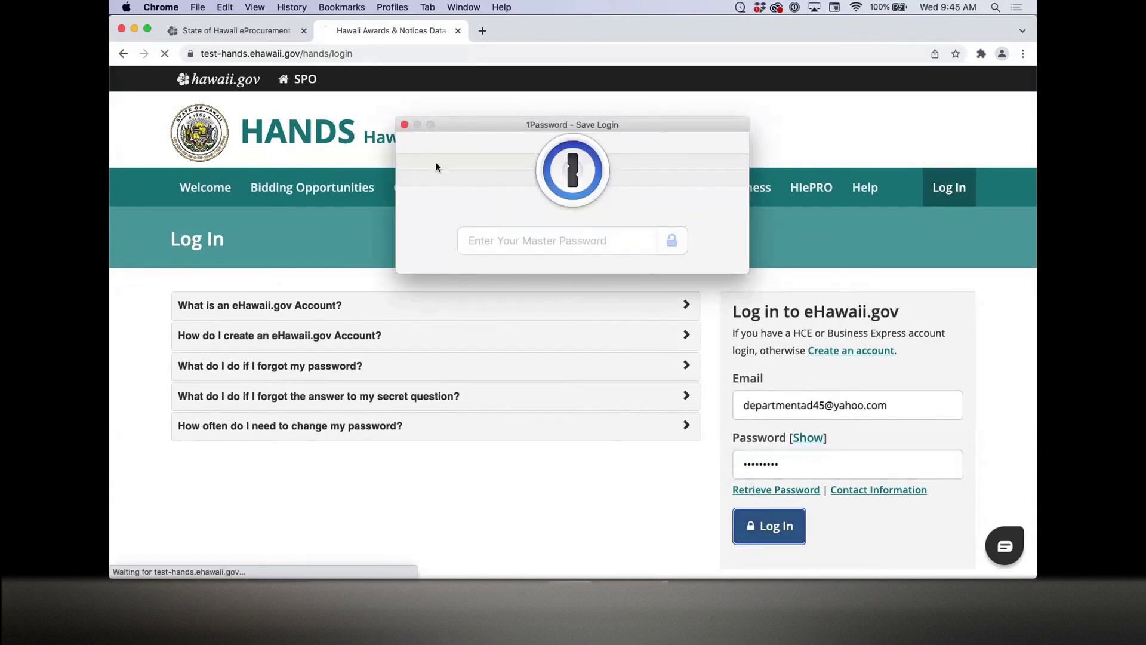
pyautogui.click(405, 125)
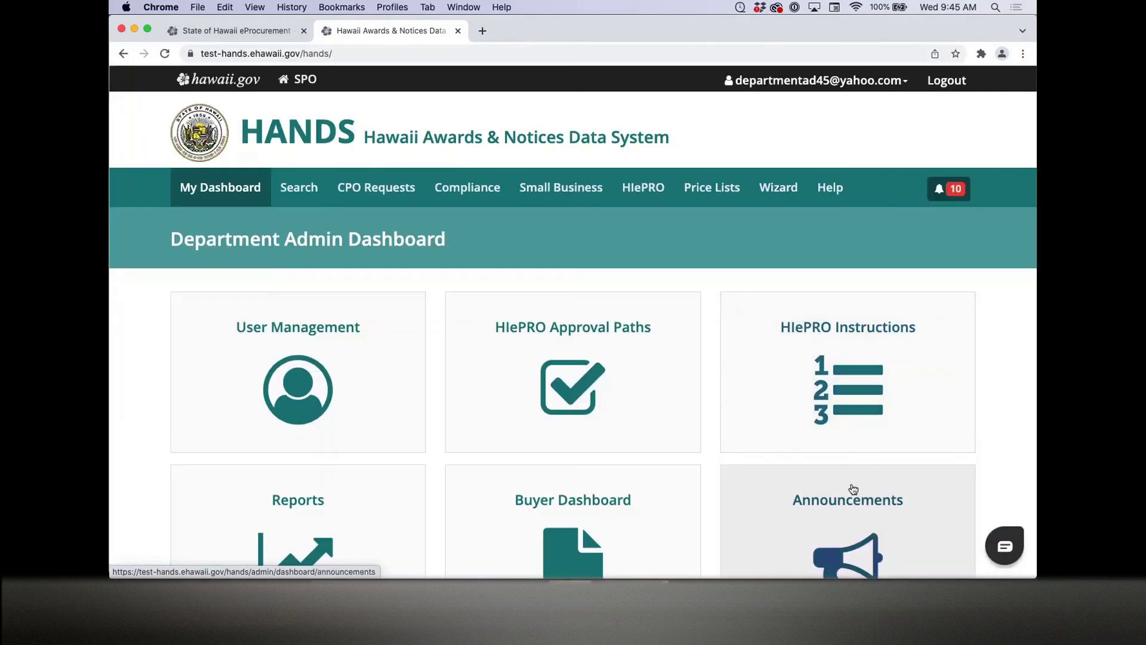
# Step: Open the Announcements page and scroll through its 23 results
pyautogui.click(853, 488)
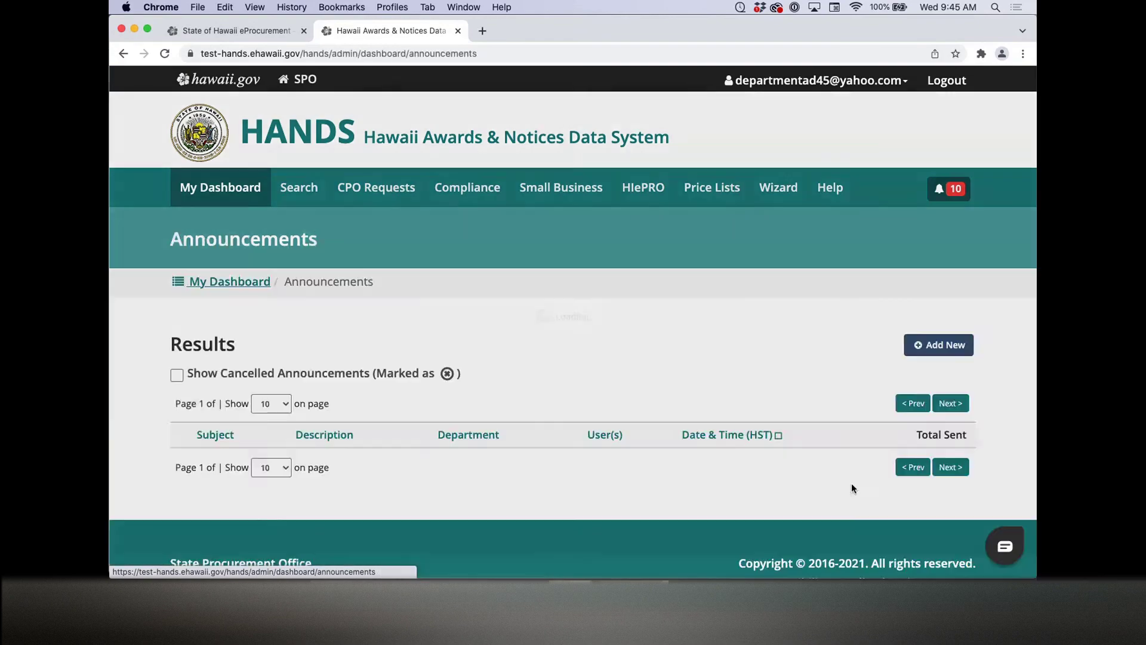
pyautogui.scroll(-5, 643, 407)
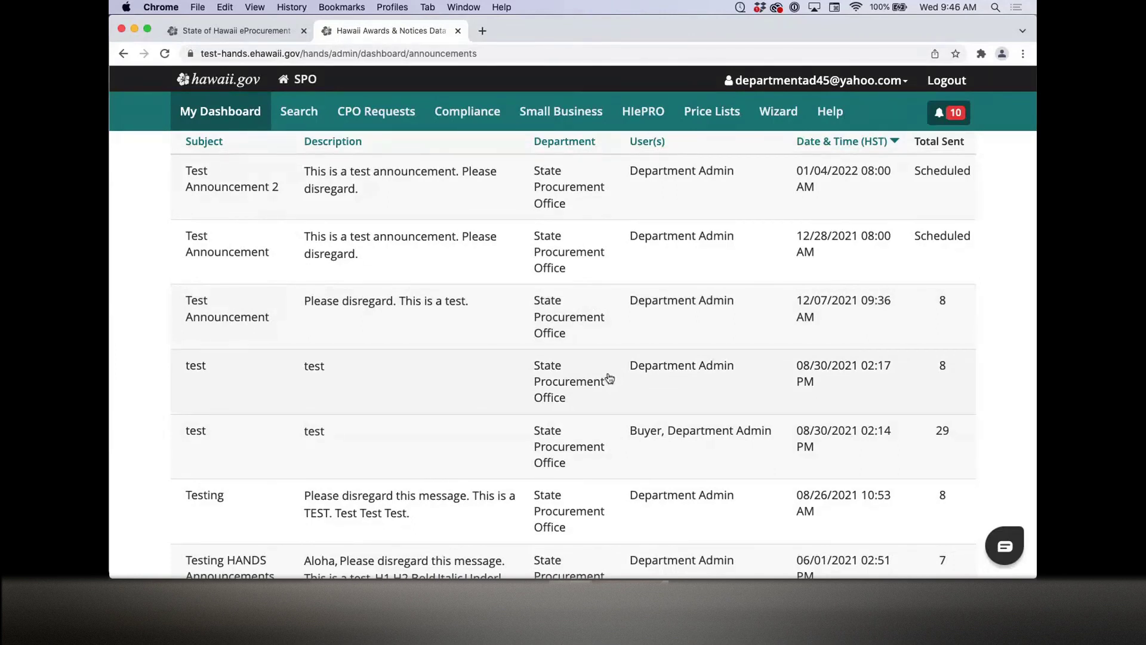
# Step: Open the 08/30/2021 02:14 PM 'test' announcement and expand, then collapse, its 29 recipients
pyautogui.click(606, 456)
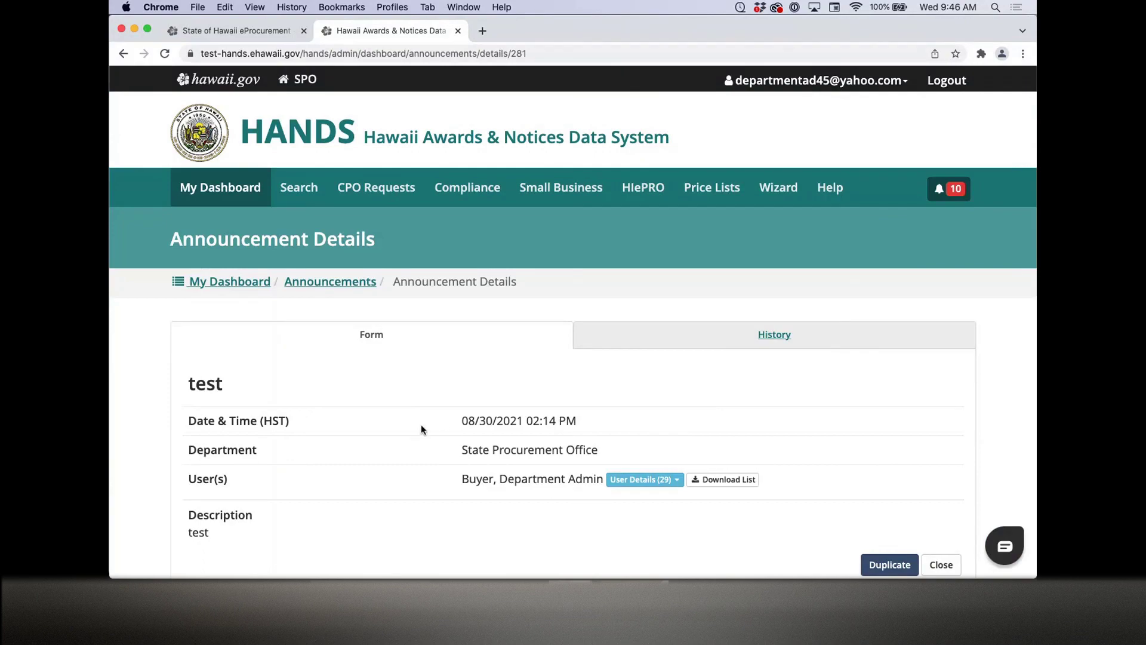
pyautogui.scroll(-3, 421, 429)
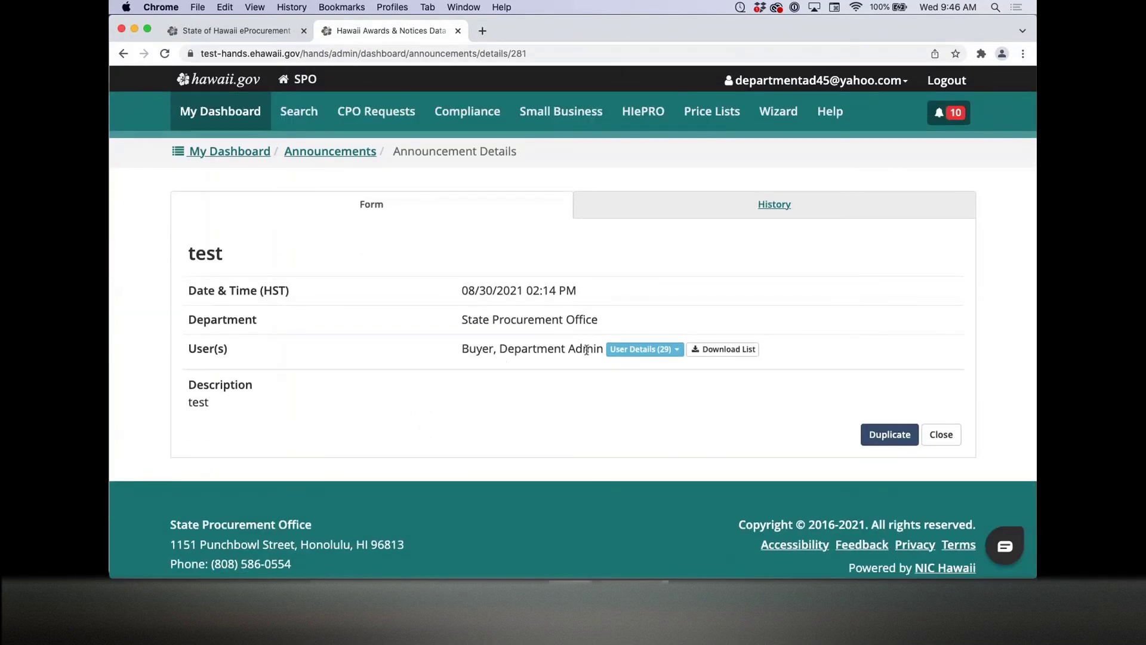
pyautogui.click(679, 354)
pyautogui.scroll(-3, 690, 389)
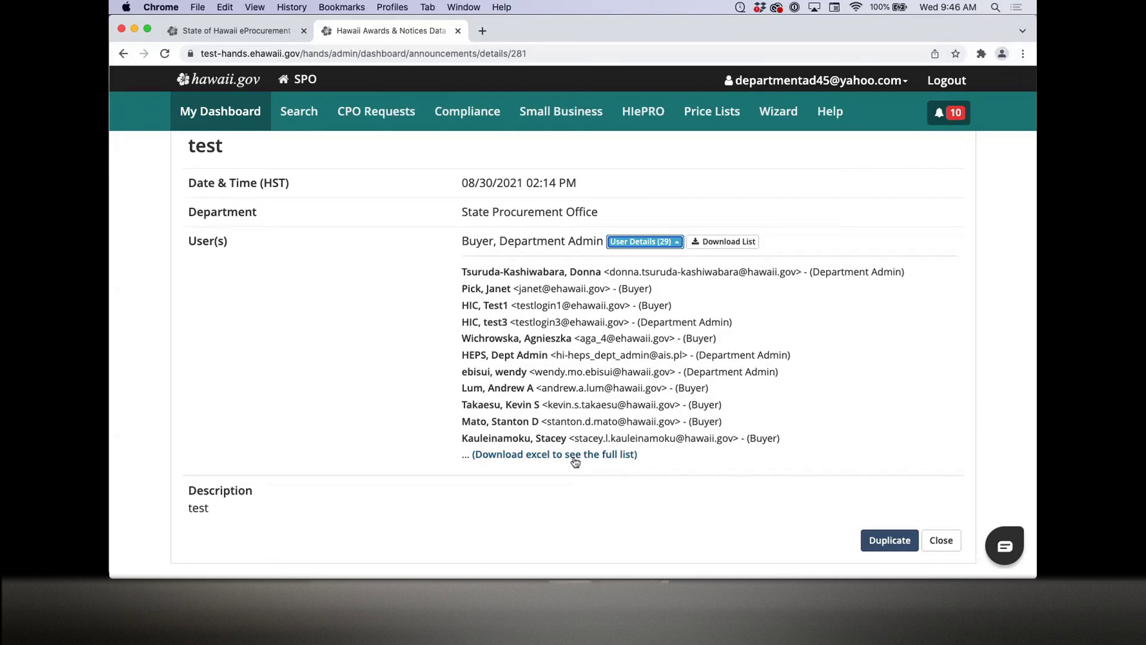
pyautogui.scroll(2, 740, 351)
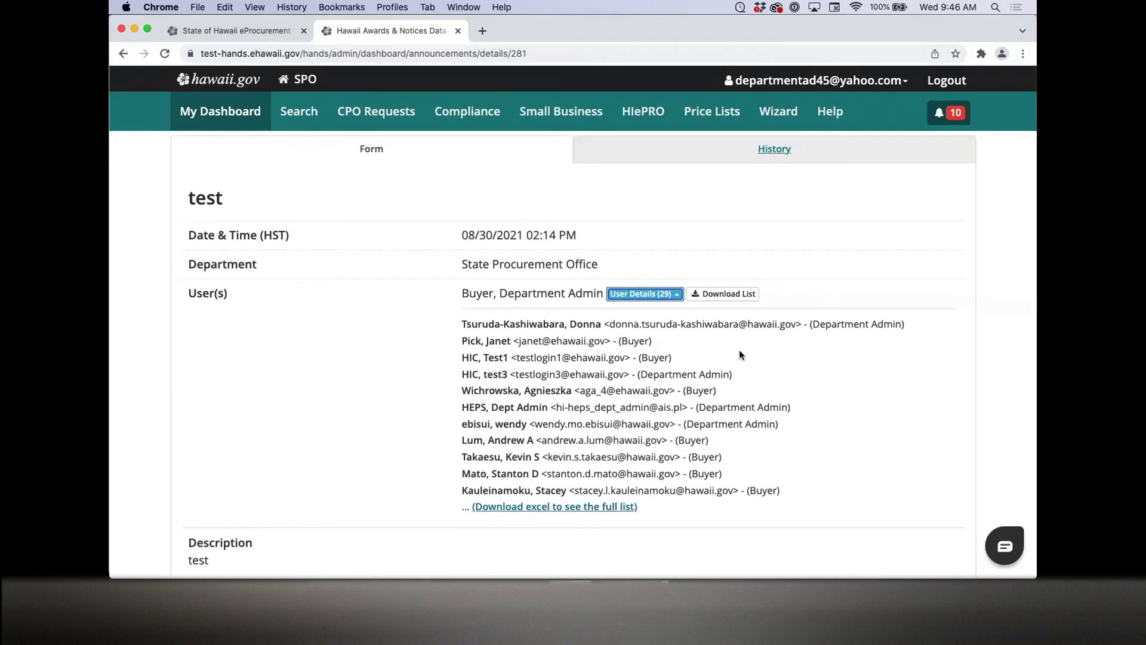
pyautogui.click(673, 296)
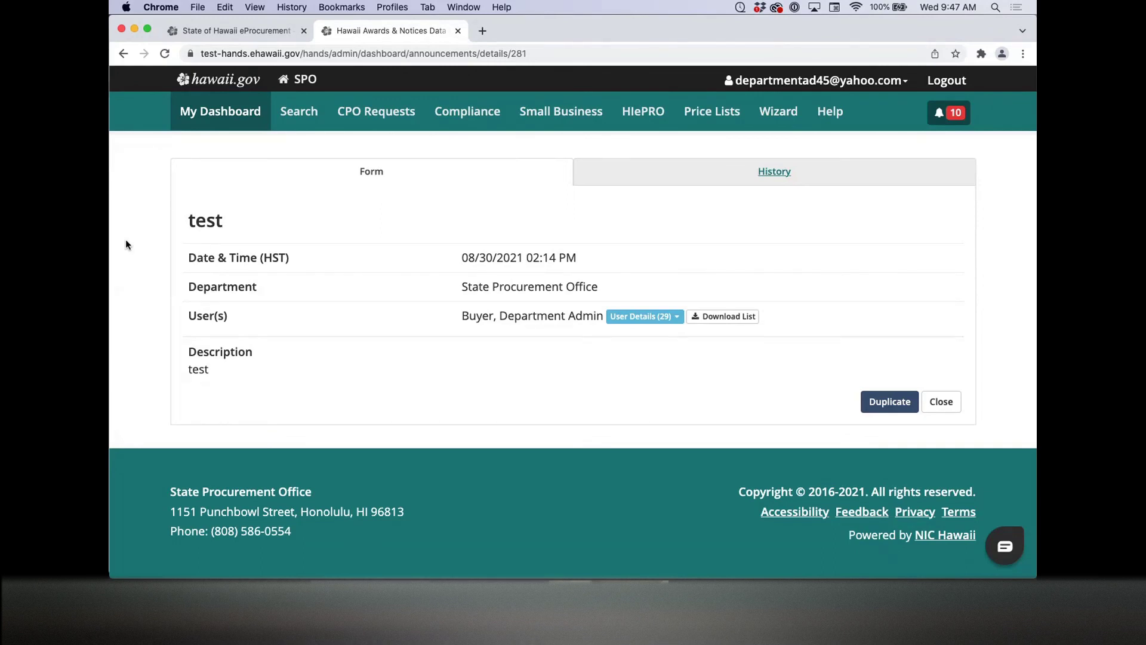
pyautogui.scroll(3, 126, 242)
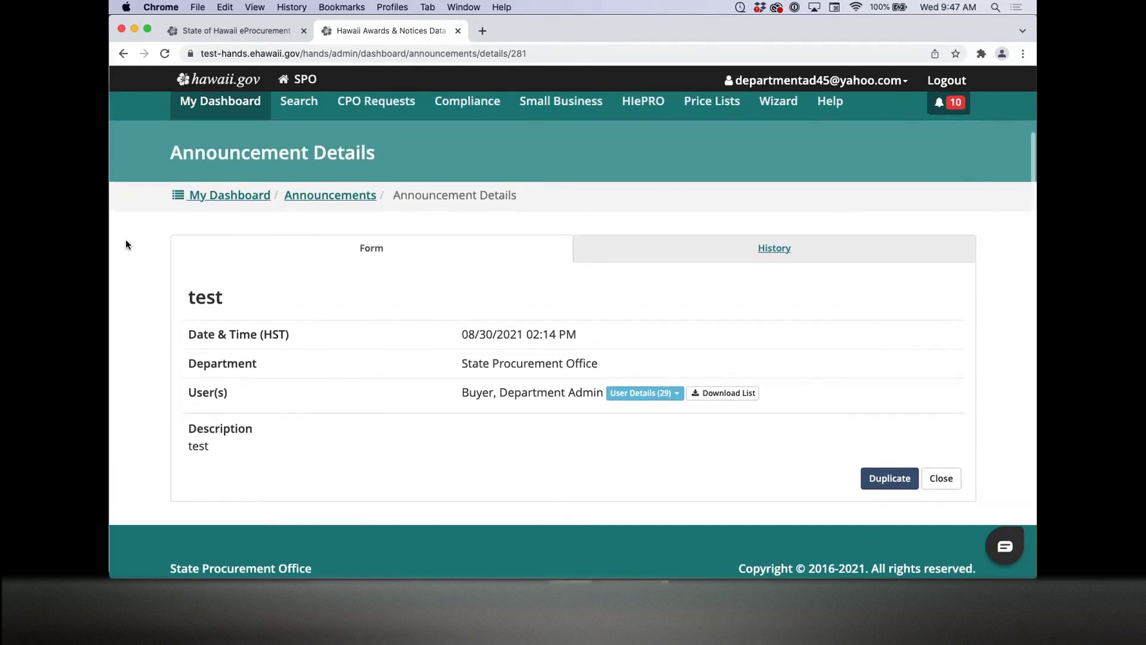
pyautogui.scroll(2, 126, 245)
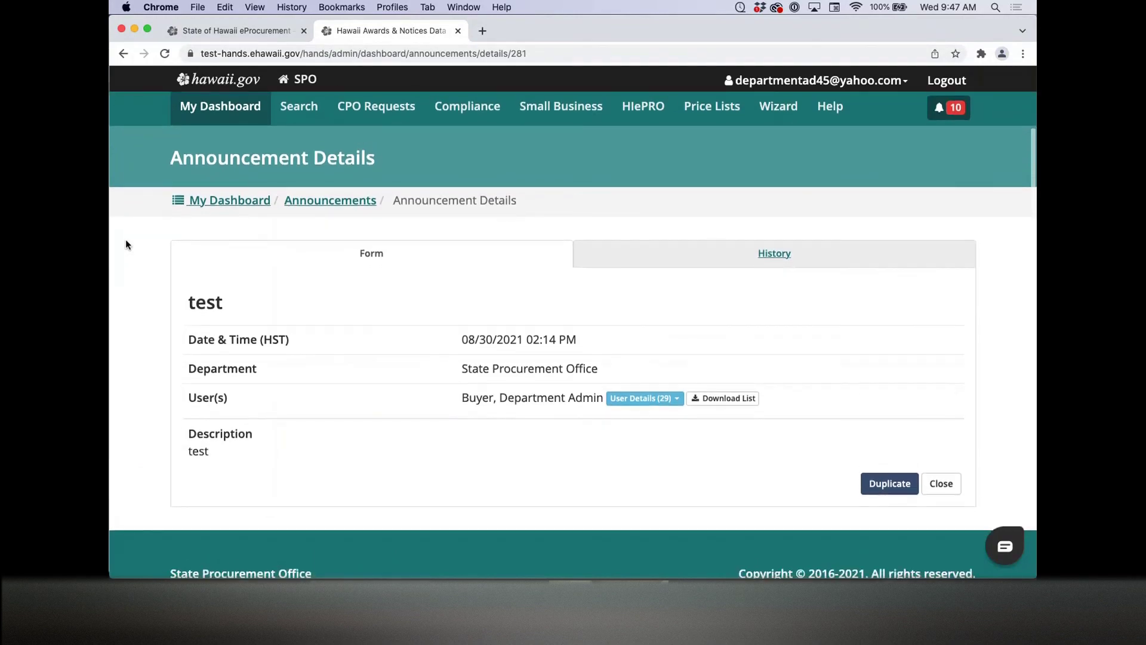
# Step: Return to the Announcements list via the breadcrumb and scroll through its 23 results
pyautogui.click(330, 200)
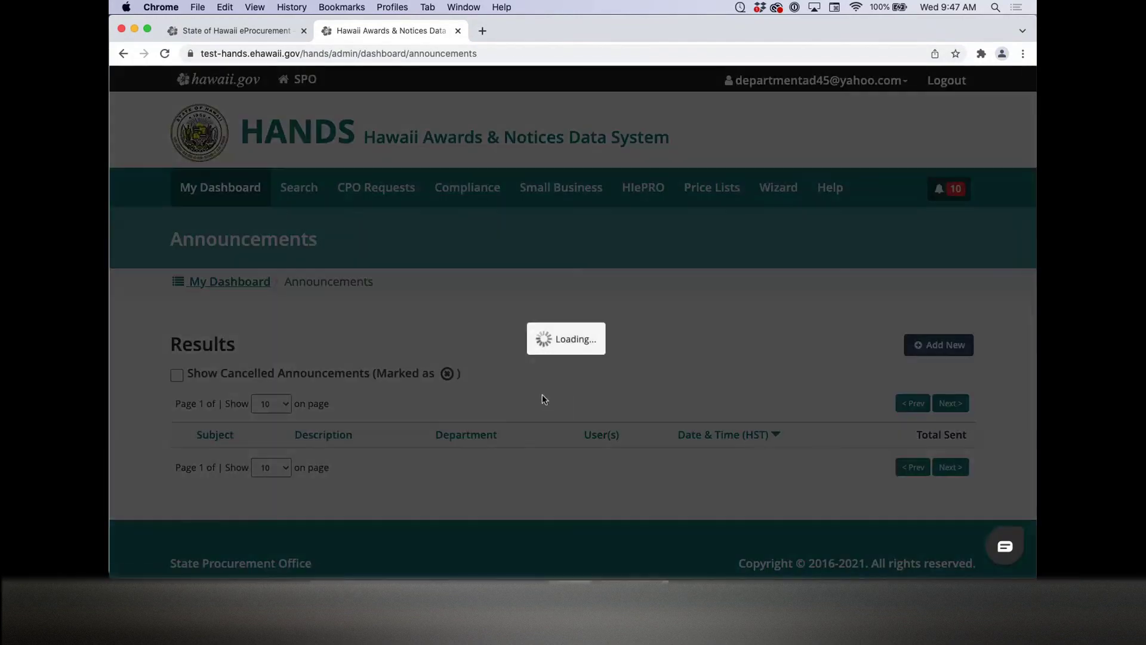
pyautogui.scroll(-5, 542, 399)
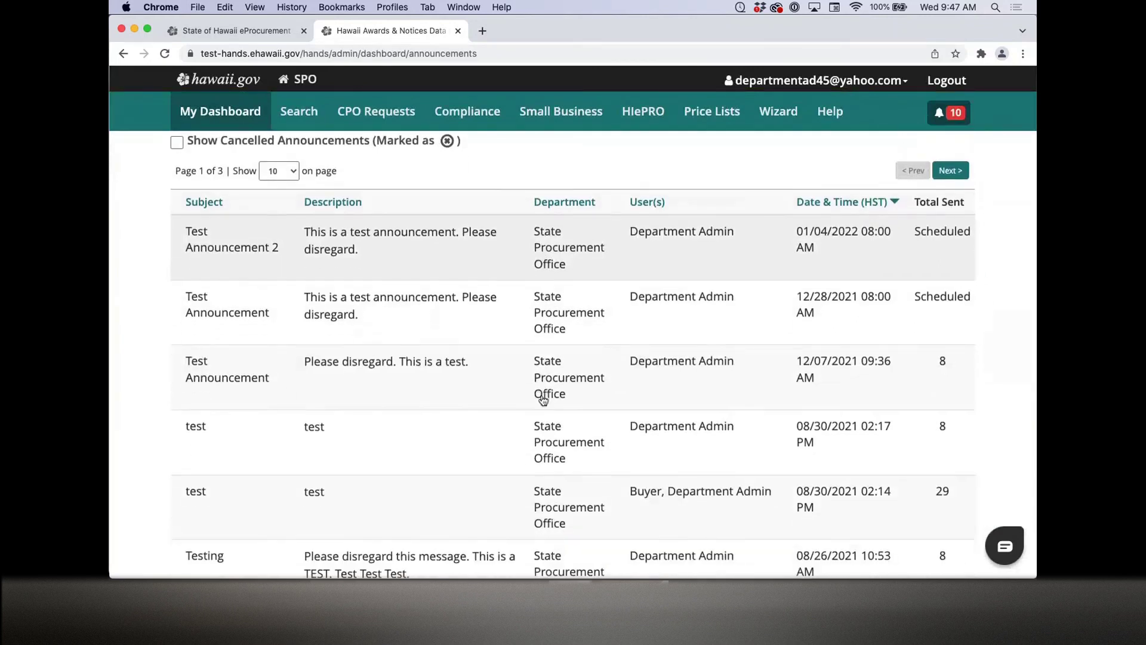
pyautogui.scroll(-2, 542, 399)
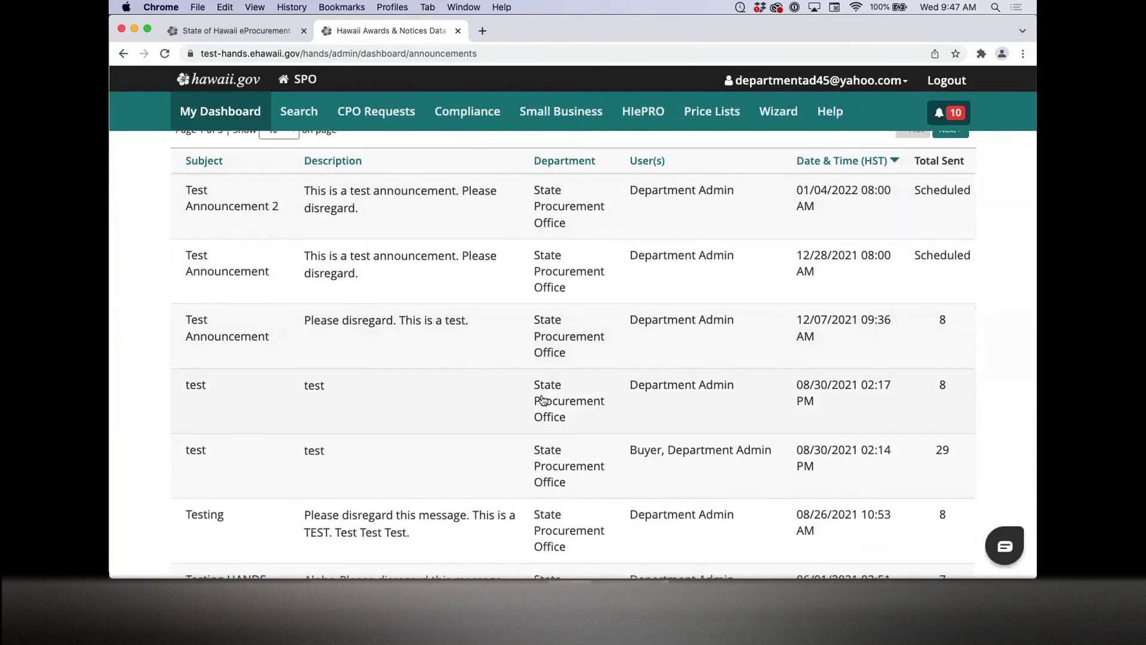
pyautogui.scroll(-1, 542, 398)
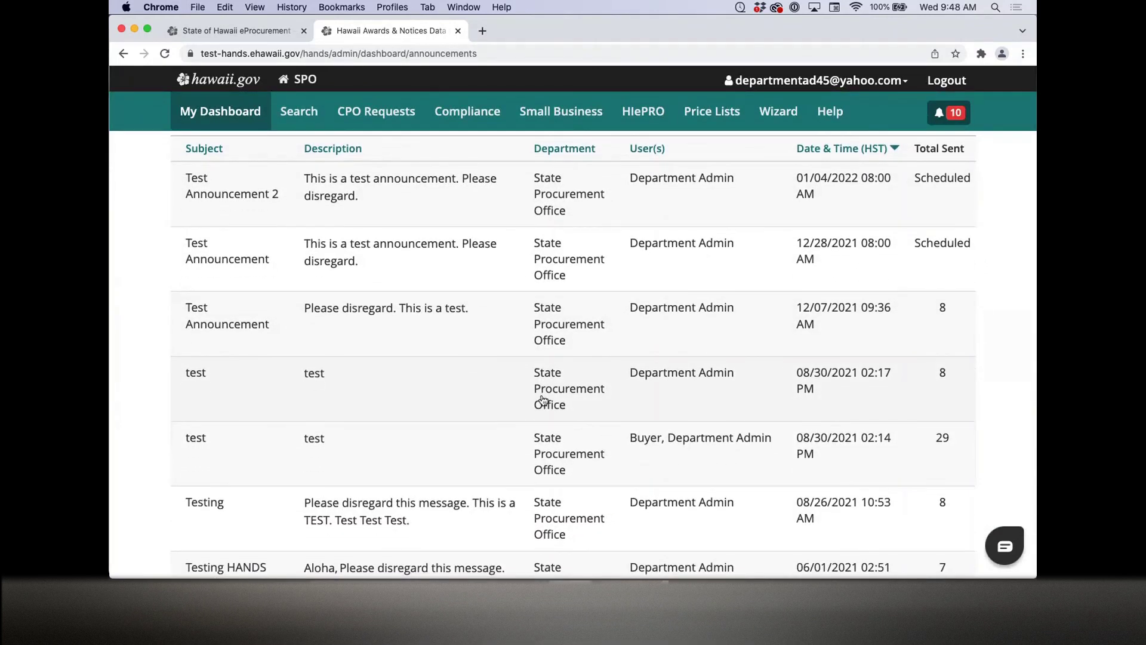
pyautogui.scroll(5, 543, 399)
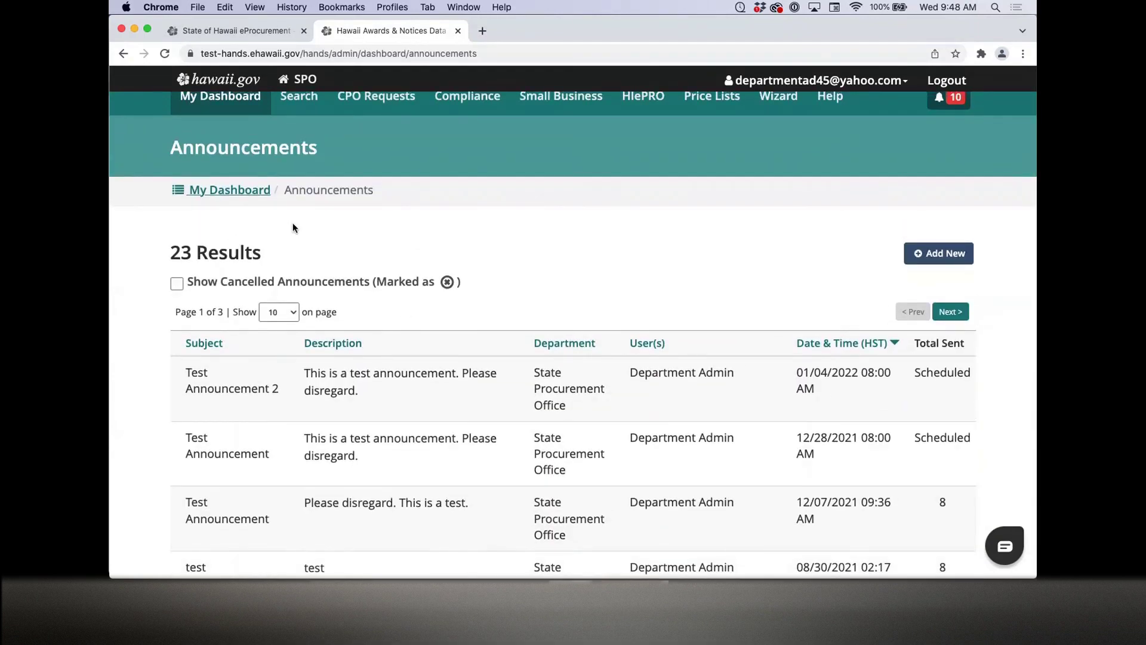
pyautogui.scroll(-10, 640, 557)
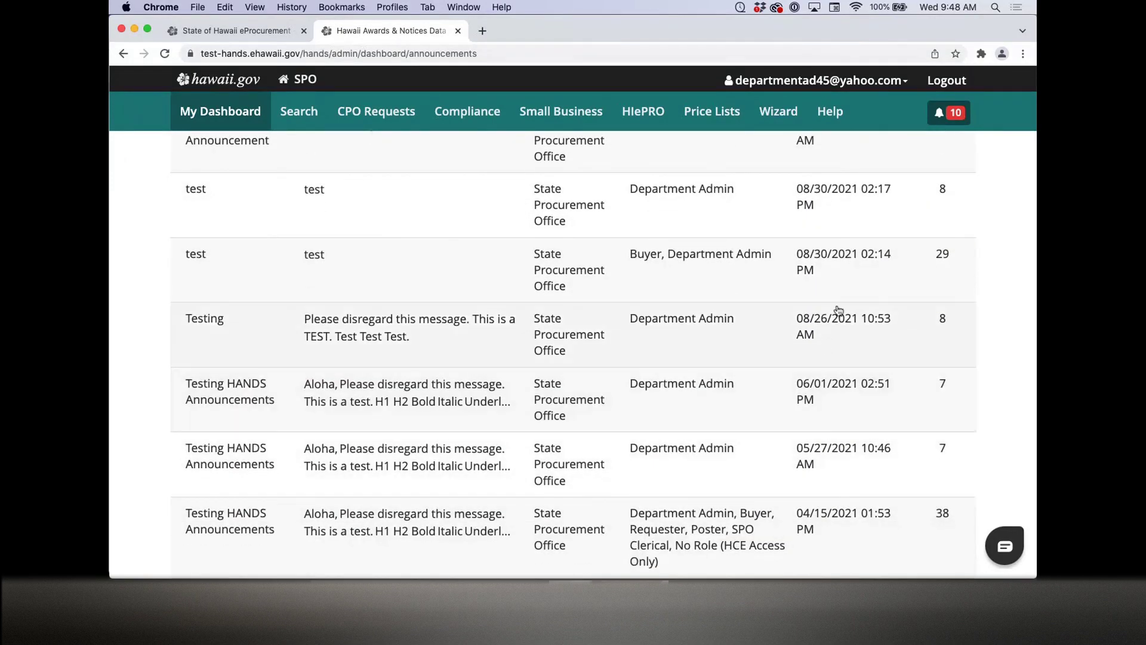
pyautogui.click(657, 264)
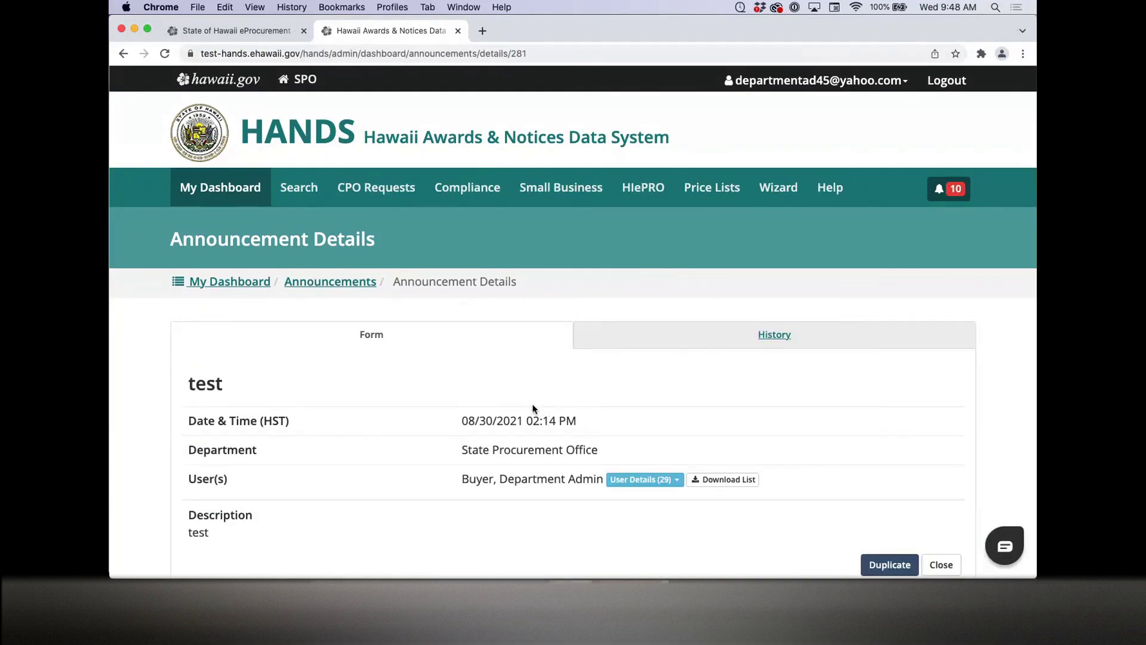
pyautogui.scroll(-3, 491, 418)
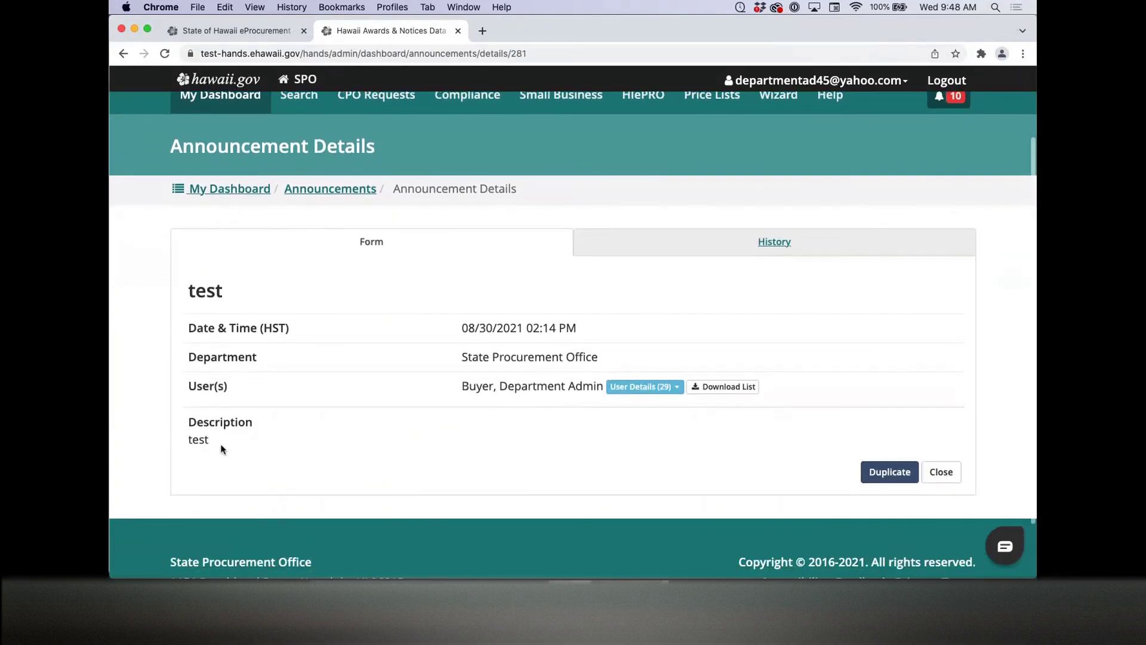
pyautogui.moveTo(189, 439); pyautogui.dragTo(212, 444)
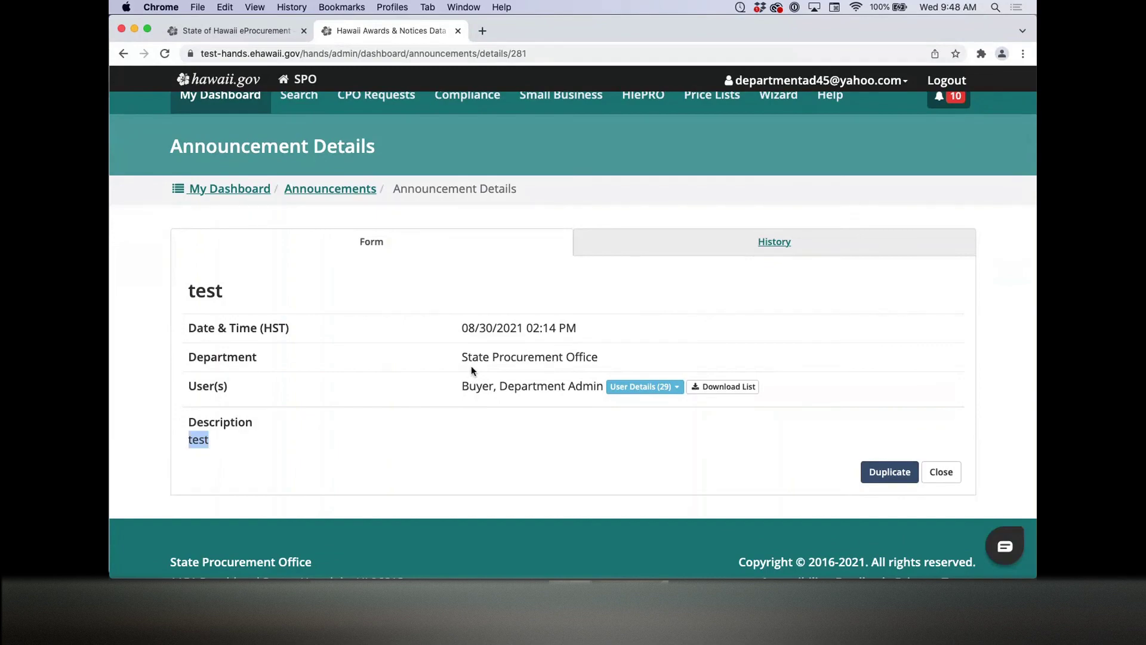
pyautogui.click(508, 376)
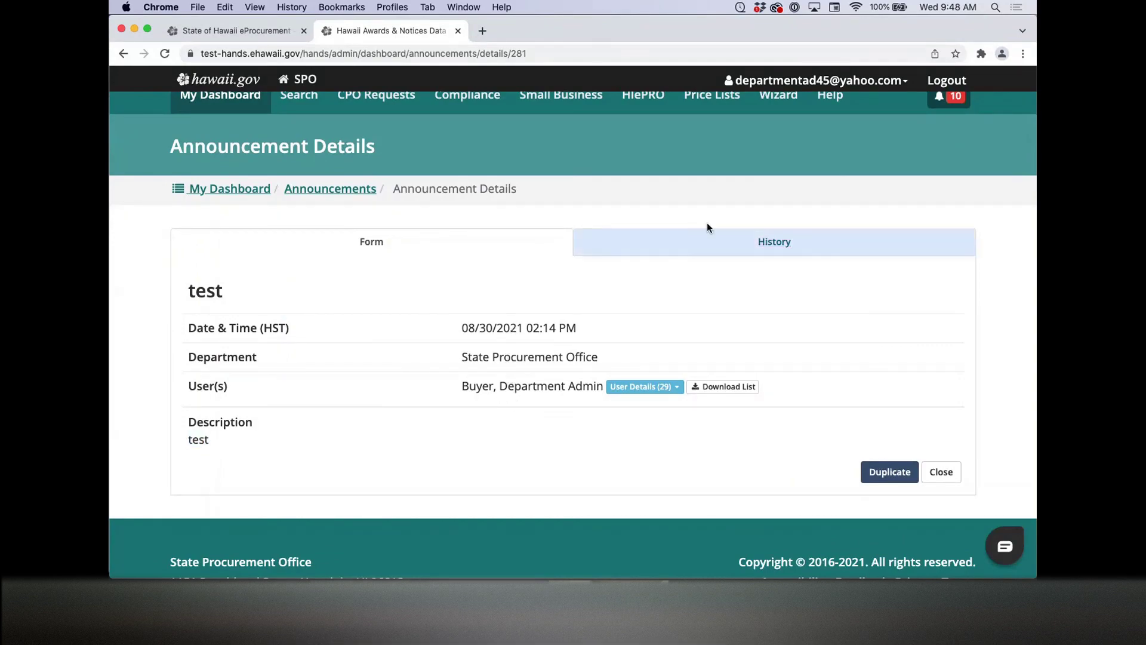
pyautogui.click(724, 241)
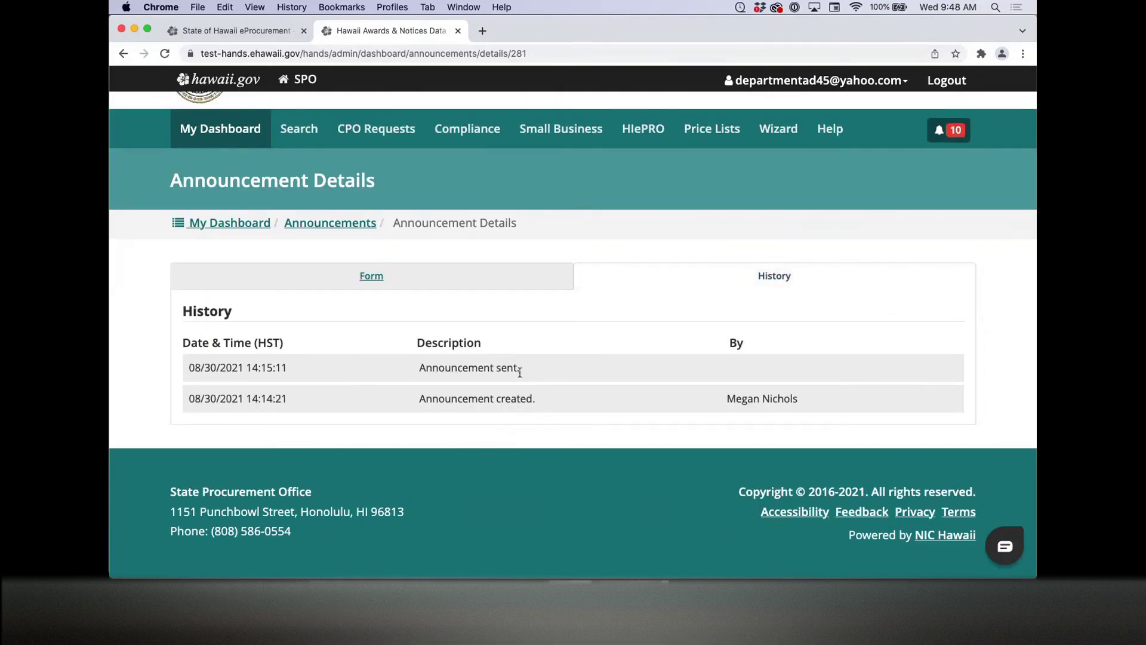
pyautogui.click(499, 287)
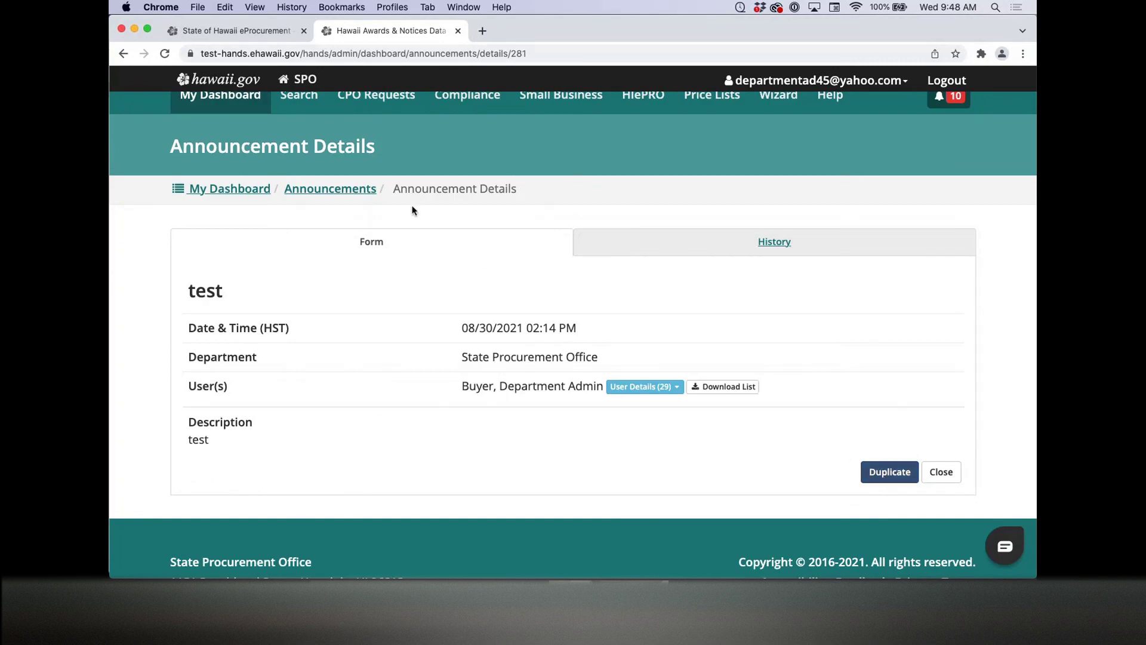
pyautogui.click(373, 194)
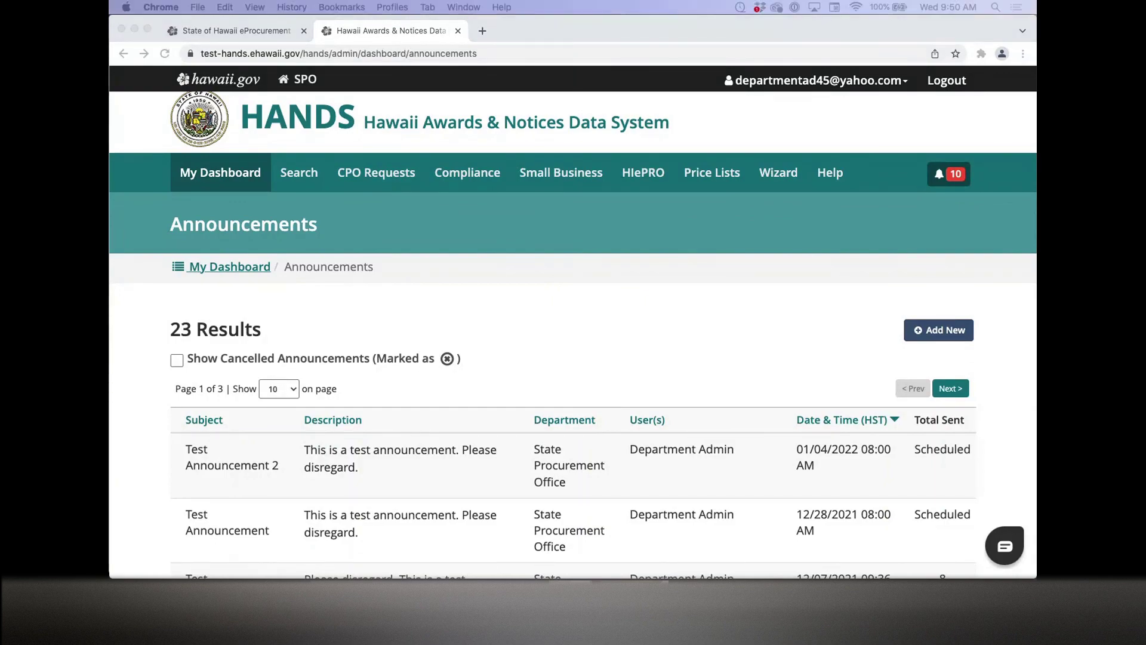
pyautogui.hotkey('ctrl', 'Up')
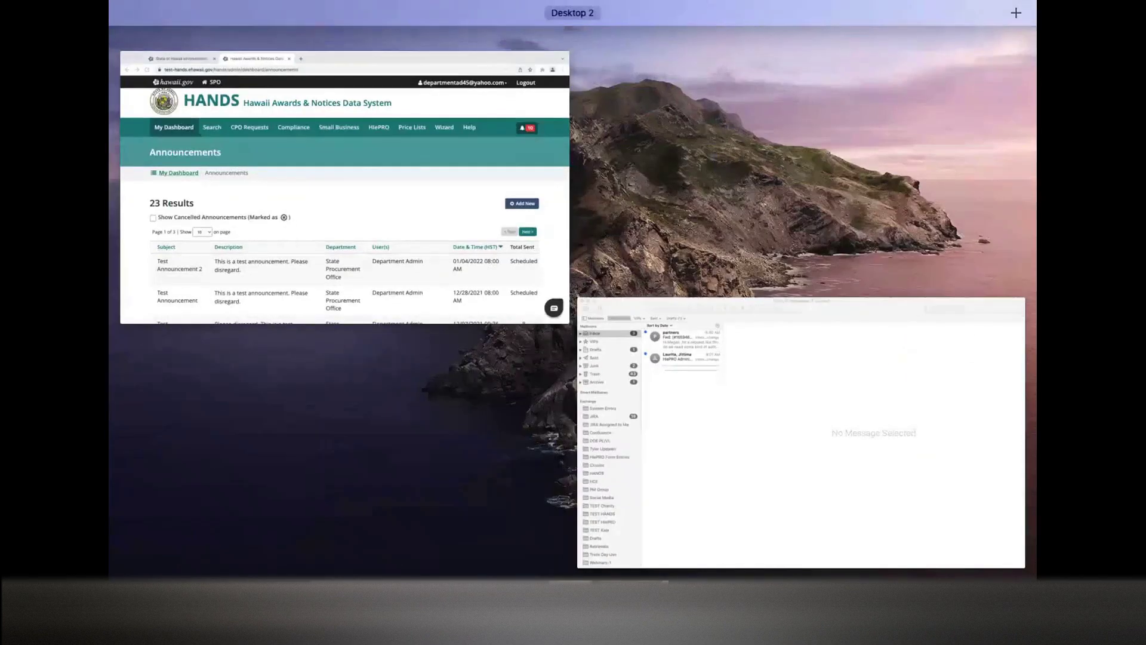
pyautogui.press('Escape')
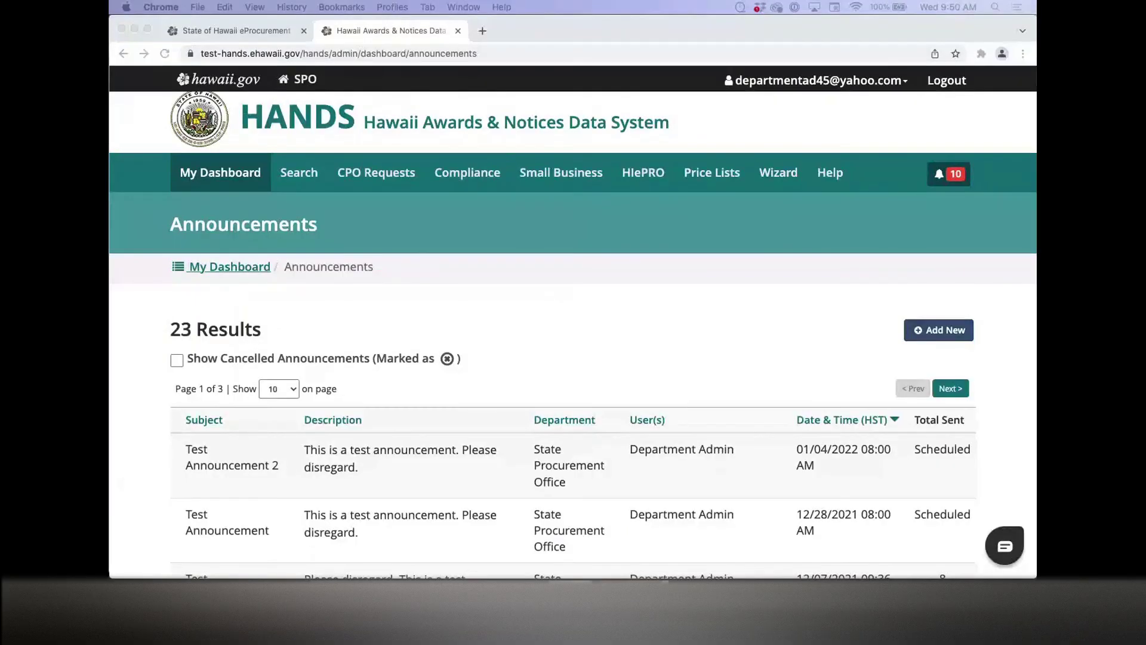